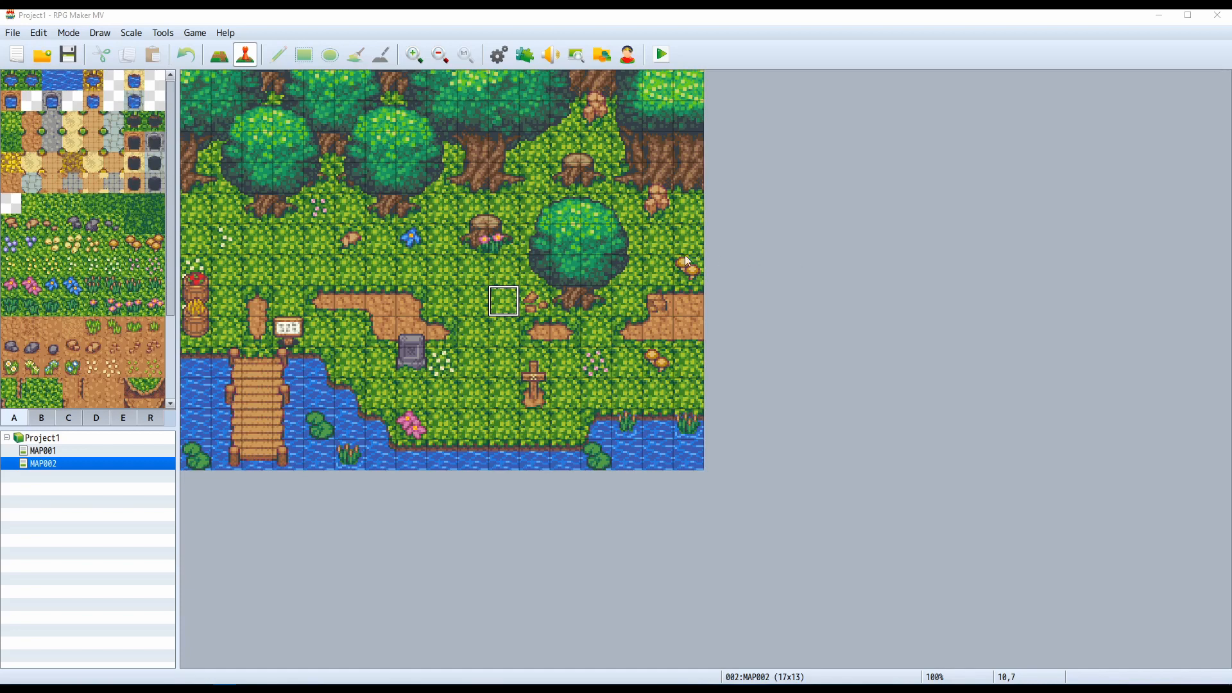
{"action": "left_click", "coordinate": [439, 272]}
{"action": "left_click", "coordinate": [311, 257]}
{"action": "left_click", "coordinate": [231, 295]}
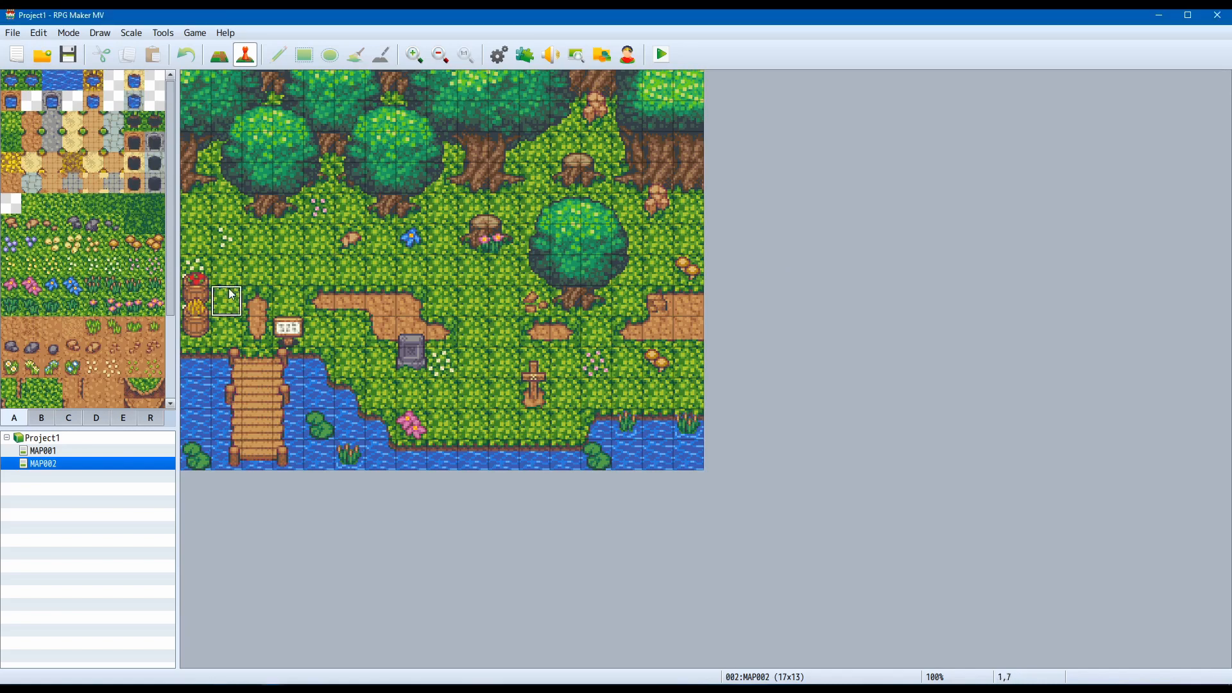
{"action": "left_click", "coordinate": [241, 274]}
{"action": "left_click", "coordinate": [373, 296]}
{"action": "left_click", "coordinate": [392, 385]}
Switch to map editing mode and back to event editing mode to compare how MAP002 is displayed.
{"action": "left_click", "coordinate": [227, 56]}
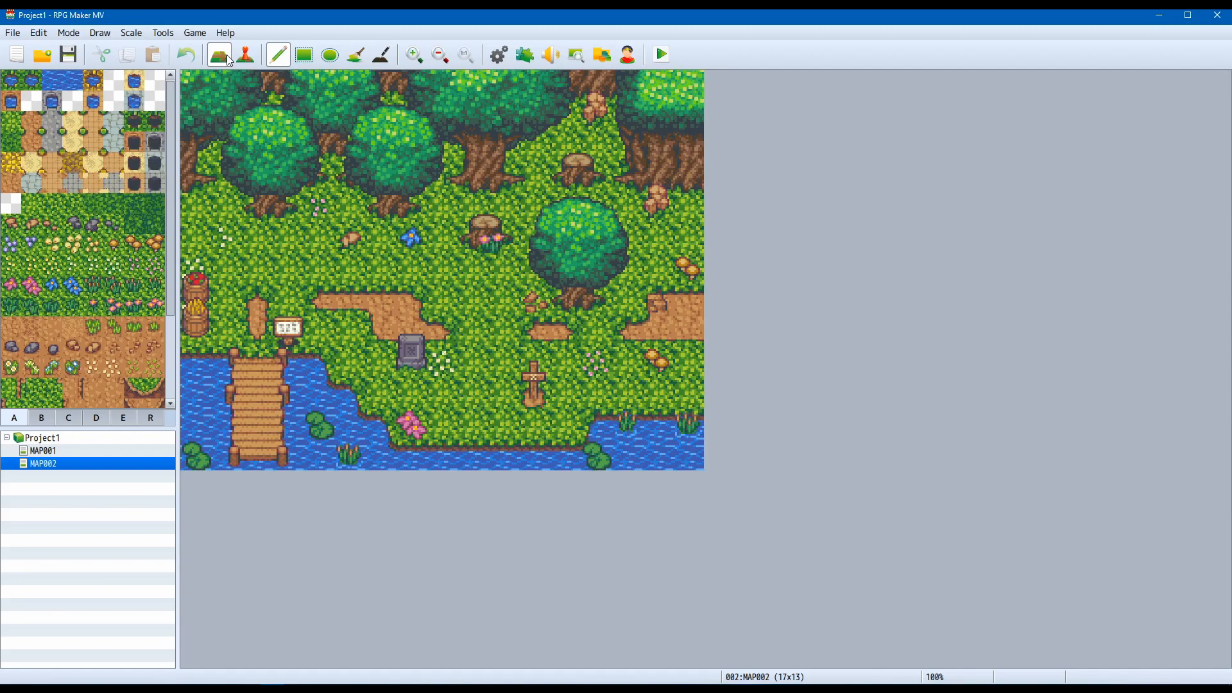
{"action": "left_click", "coordinate": [247, 55]}
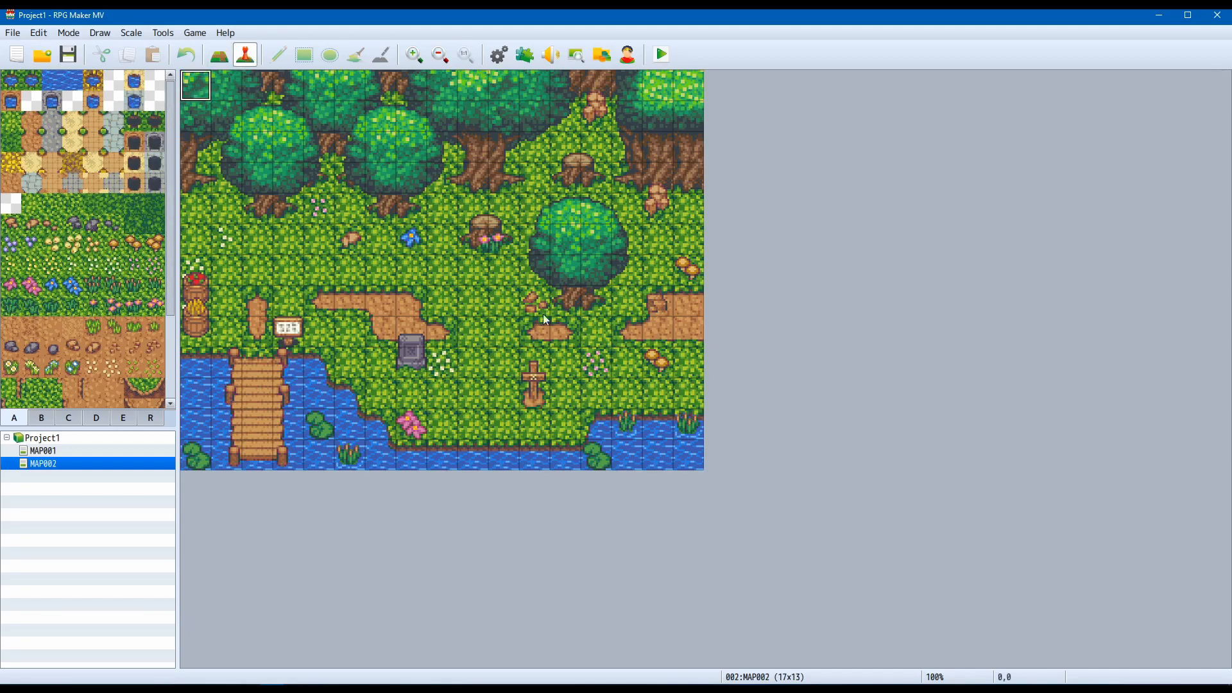
{"action": "left_click", "coordinate": [465, 268]}
{"action": "left_click", "coordinate": [449, 280]}
{"action": "left_click", "coordinate": [454, 279]}
{"action": "left_click", "coordinate": [508, 269]}
{"action": "left_click", "coordinate": [446, 265]}
View MAP001 and the project root, and return to MAP002.
{"action": "left_click", "coordinate": [114, 452]}
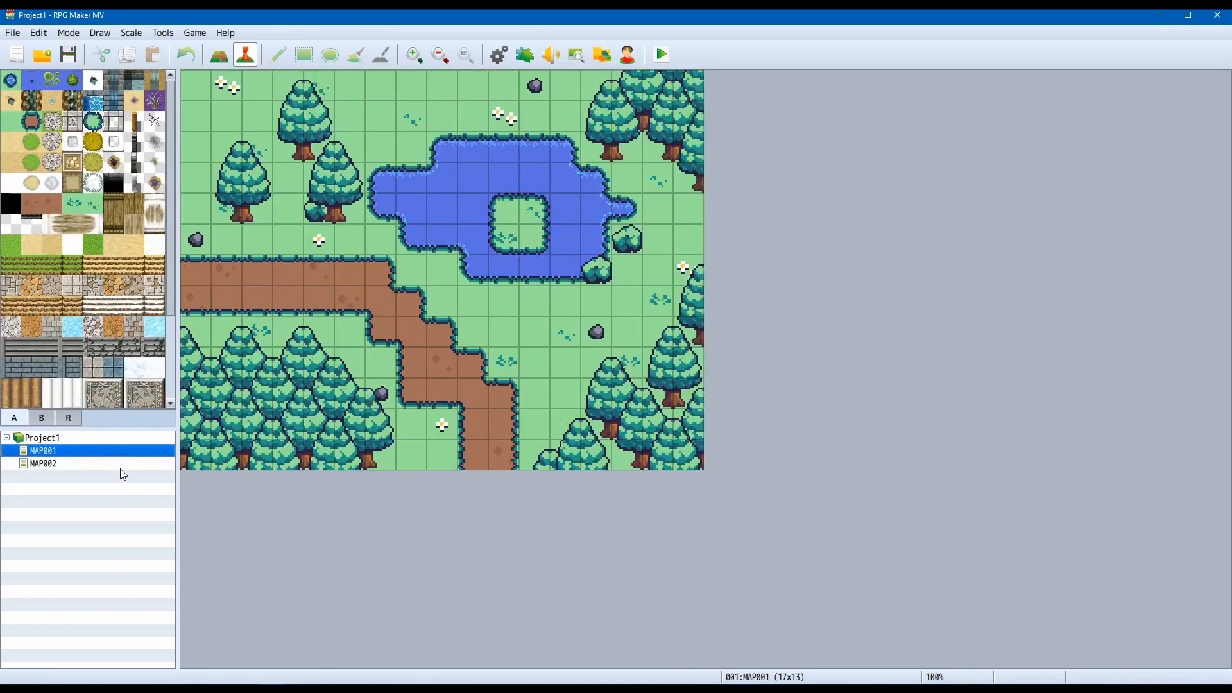
{"action": "left_click", "coordinate": [126, 465]}
{"action": "left_click", "coordinate": [137, 439]}
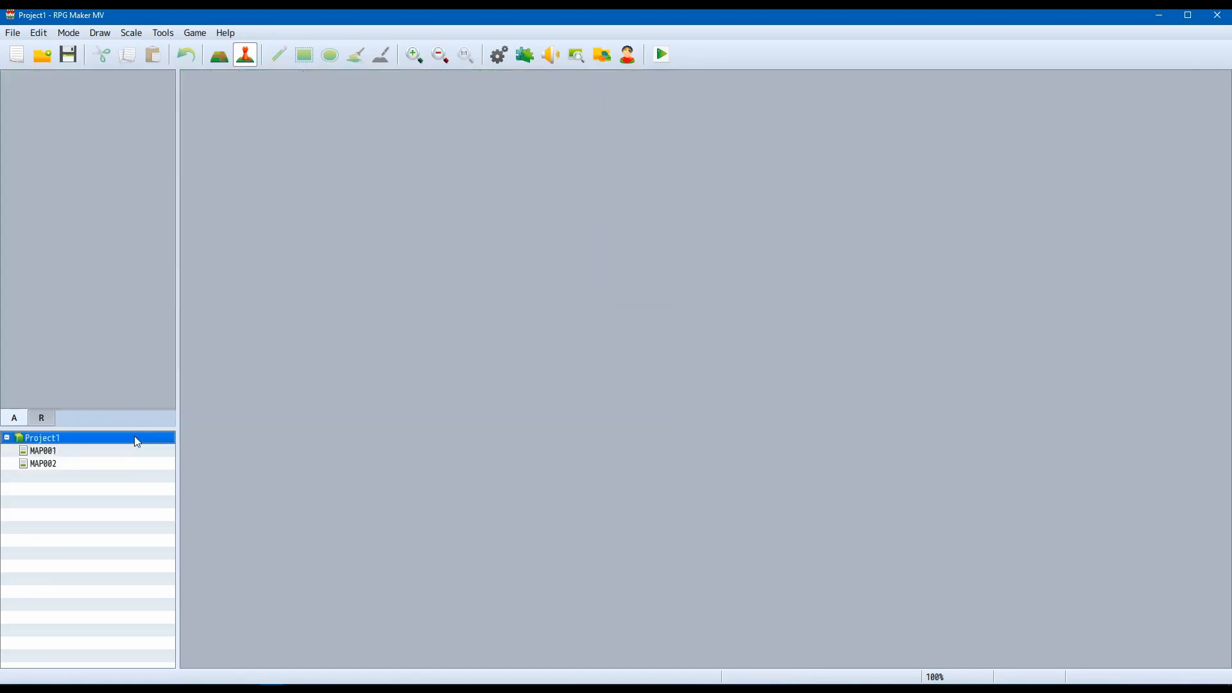
{"action": "left_click", "coordinate": [138, 464]}
{"action": "left_click", "coordinate": [145, 452]}
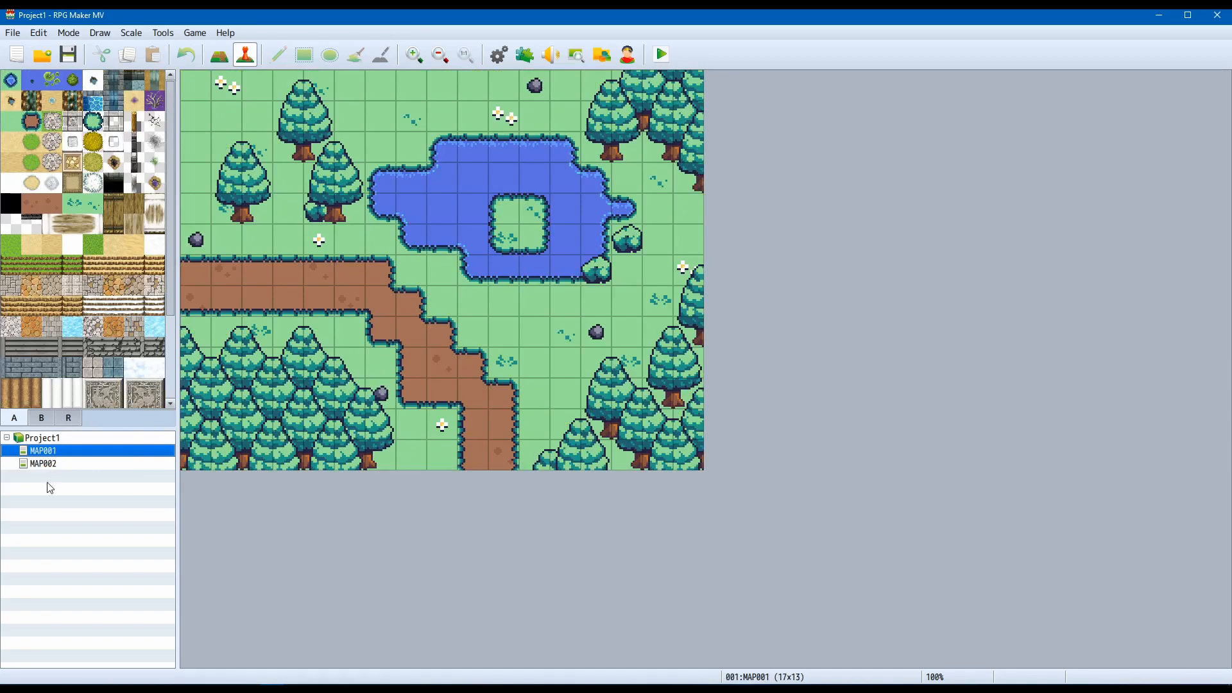
{"action": "left_click", "coordinate": [71, 466]}
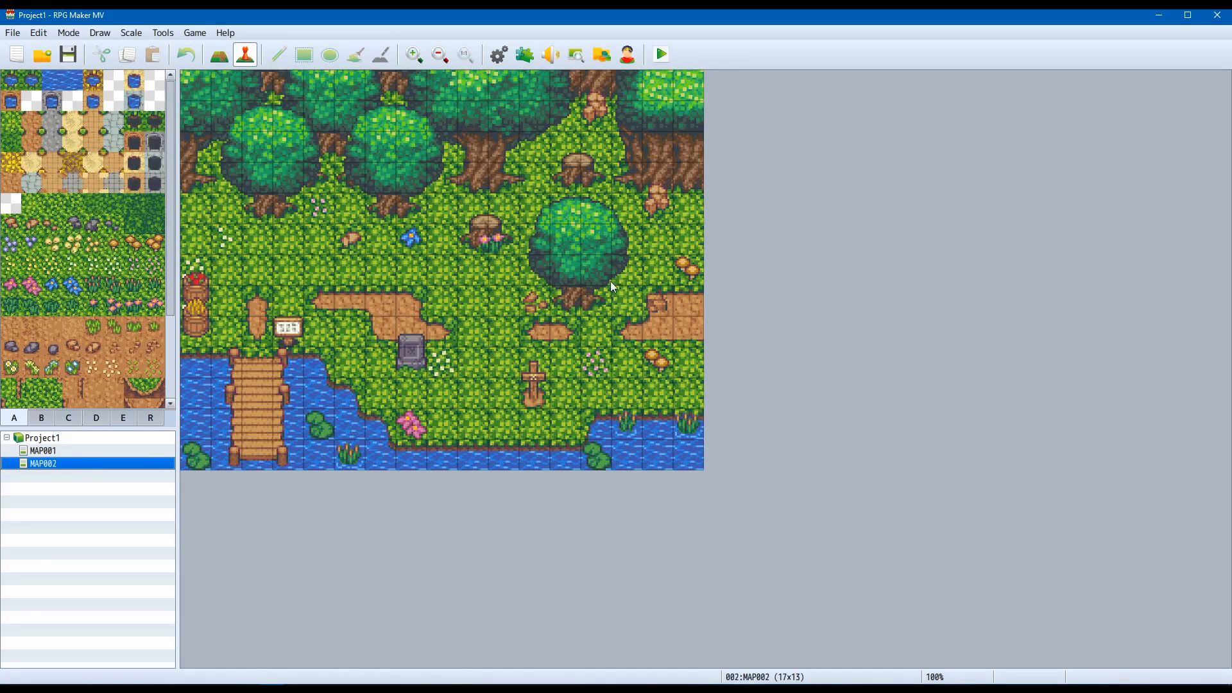
Set the player's starting position on MAP002 at tile 9,7, on the grass between the dirt patches.
{"action": "right_click", "coordinate": [472, 306]}
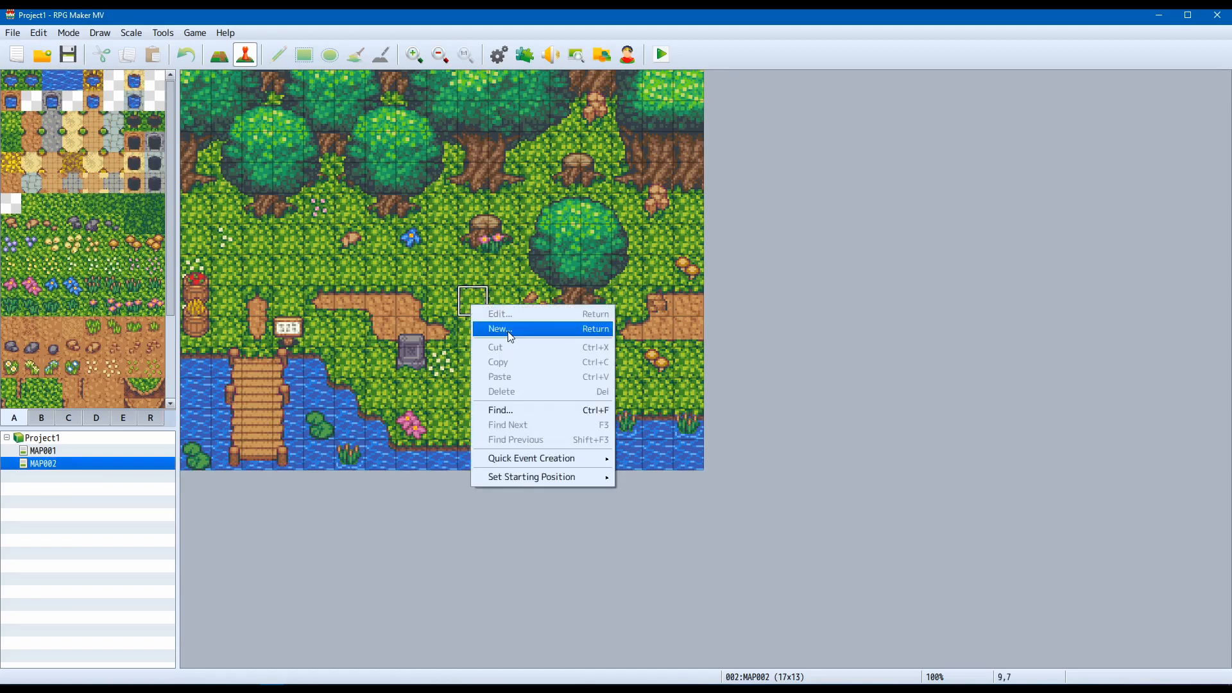
{"action": "left_click", "coordinate": [505, 302]}
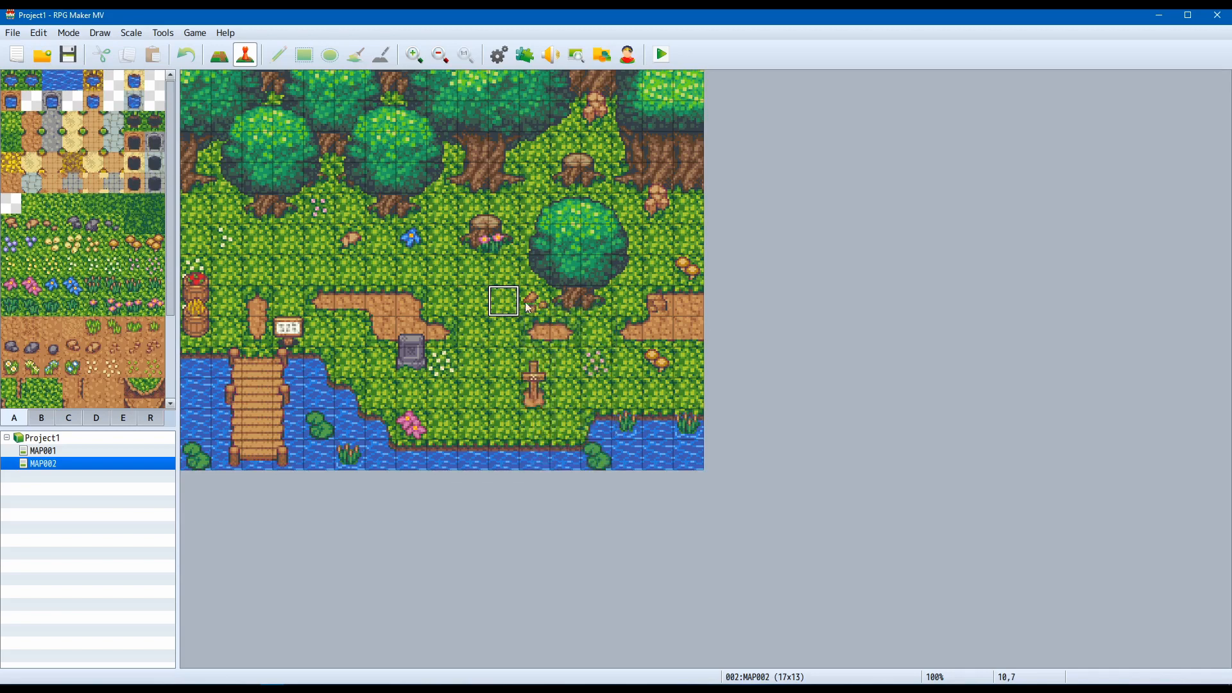
{"action": "right_click", "coordinate": [471, 297]}
{"action": "mouse_move", "coordinate": [516, 460]}
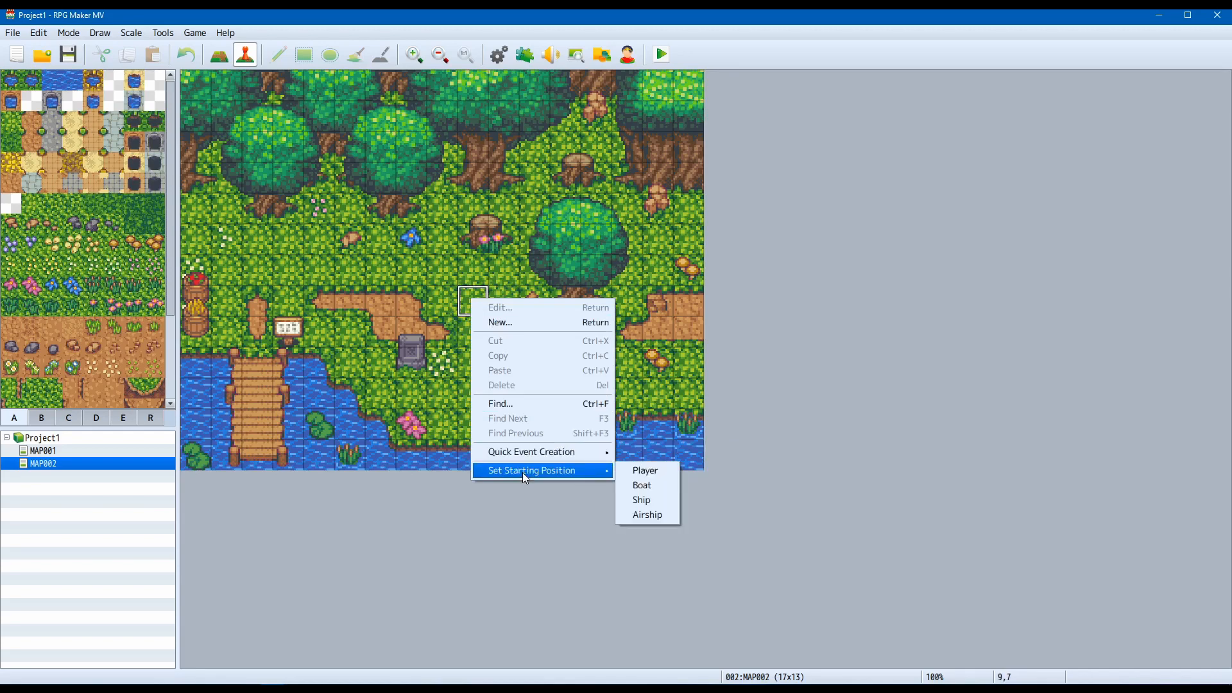
{"action": "left_click", "coordinate": [645, 472]}
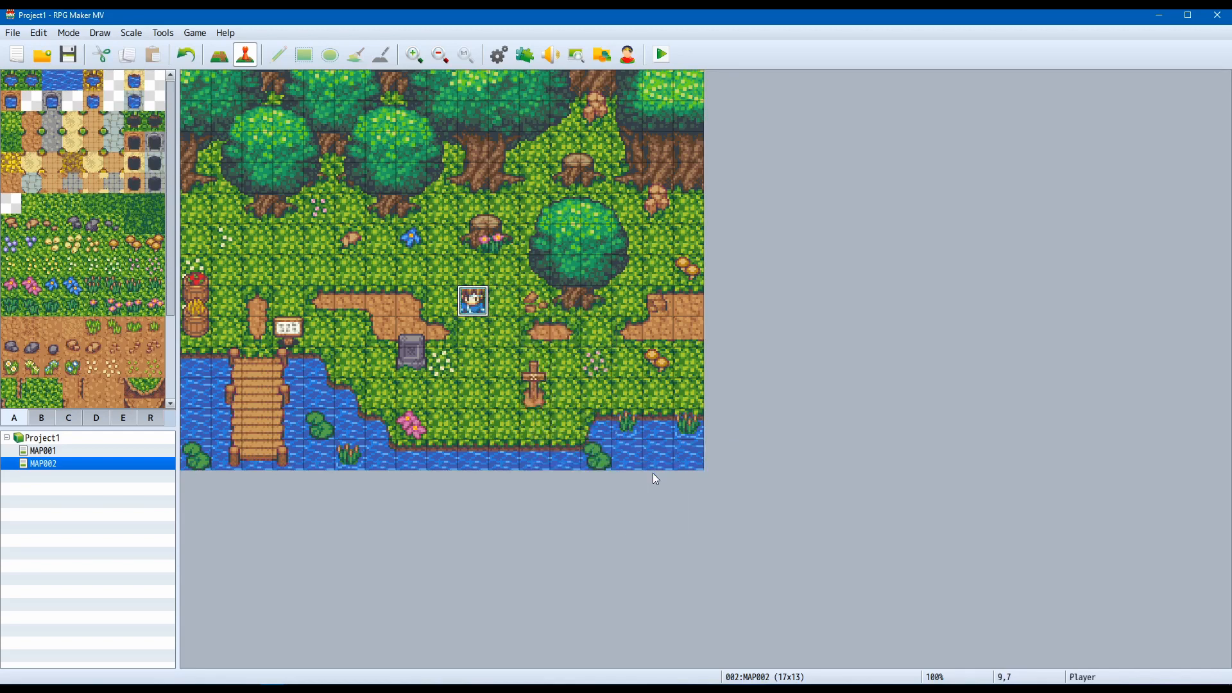
Check the player's starting position in the database's System settings and close the database without changes.
{"action": "left_click", "coordinate": [598, 309]}
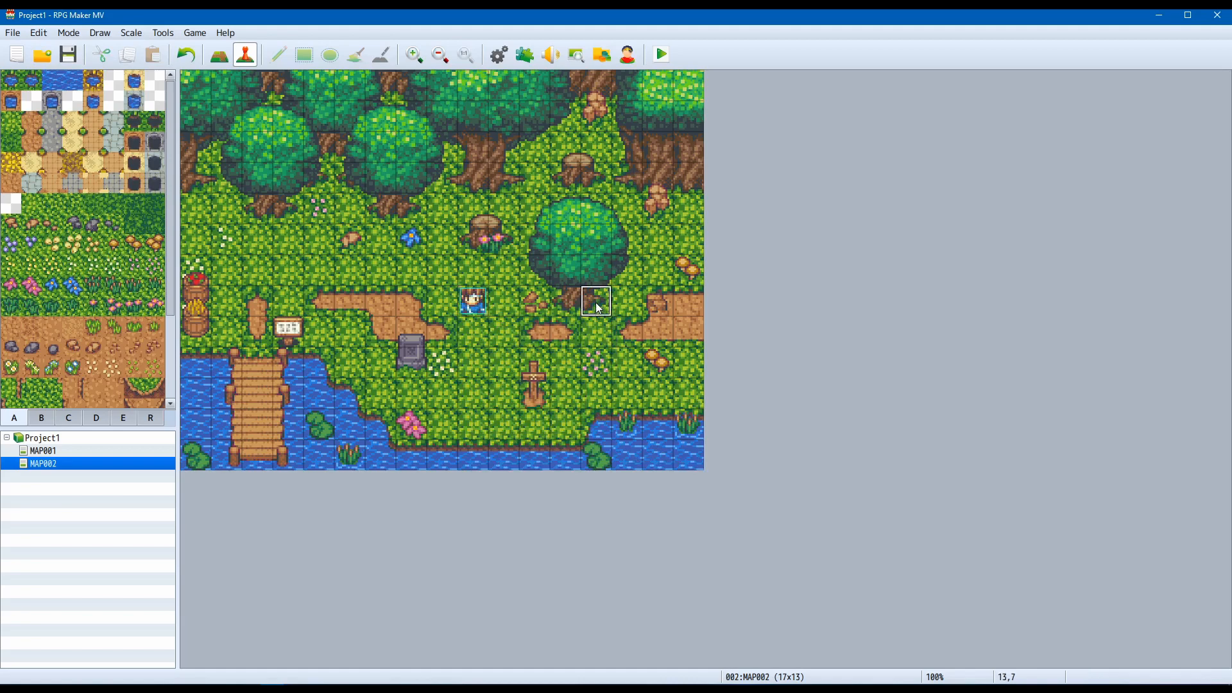
{"action": "left_click", "coordinate": [502, 59]}
{"action": "left_click", "coordinate": [278, 395]}
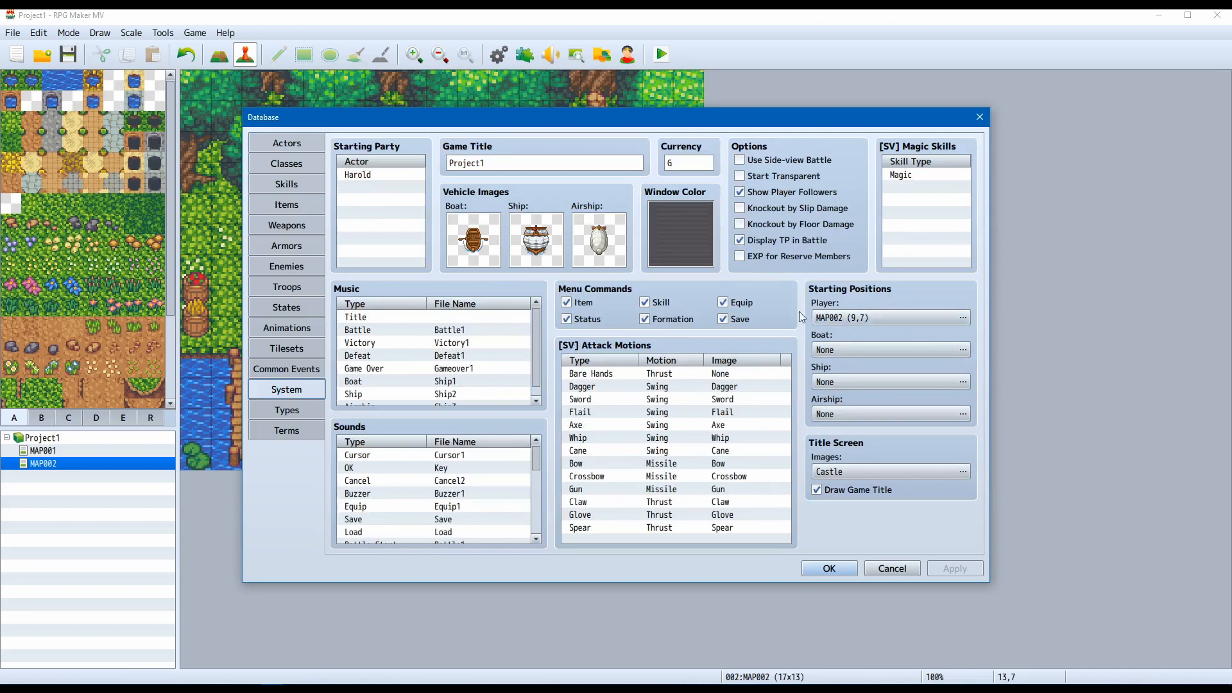
{"action": "left_click", "coordinate": [897, 569]}
{"action": "left_click", "coordinate": [485, 304]}
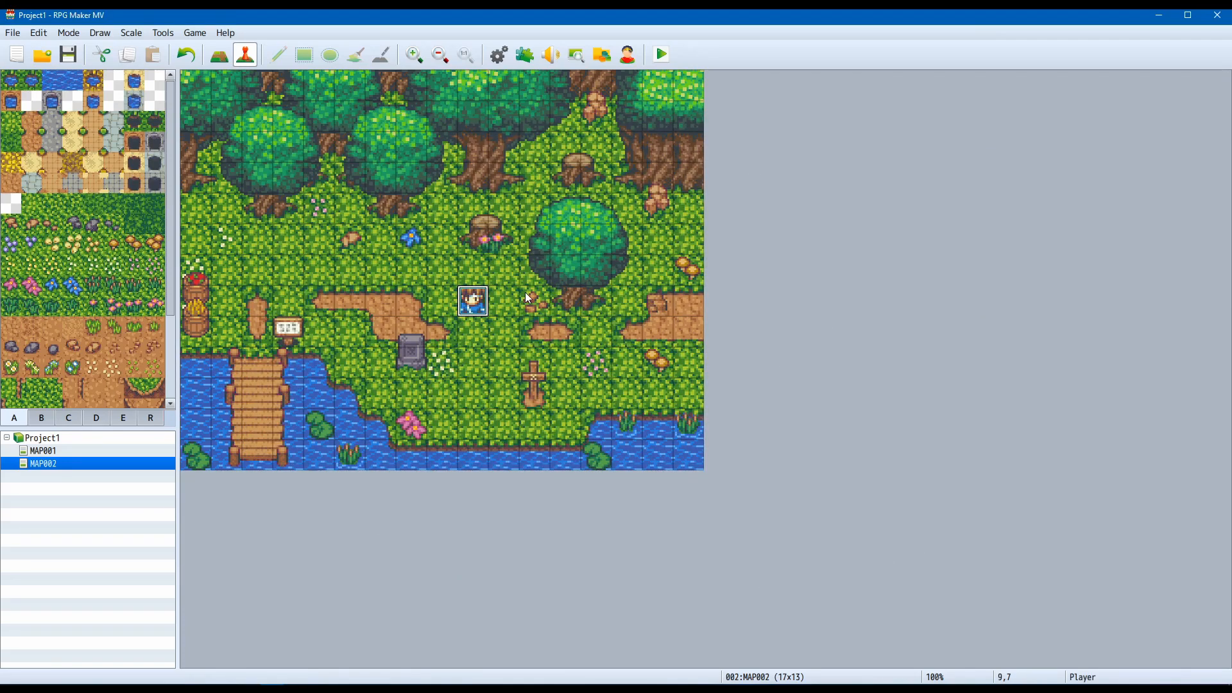
{"action": "left_click", "coordinate": [525, 294]}
{"action": "left_click", "coordinate": [485, 315]}
Move the player's starting position to MAP001 at tile 11,4, on the small island in the lake.
{"action": "left_click", "coordinate": [44, 450]}
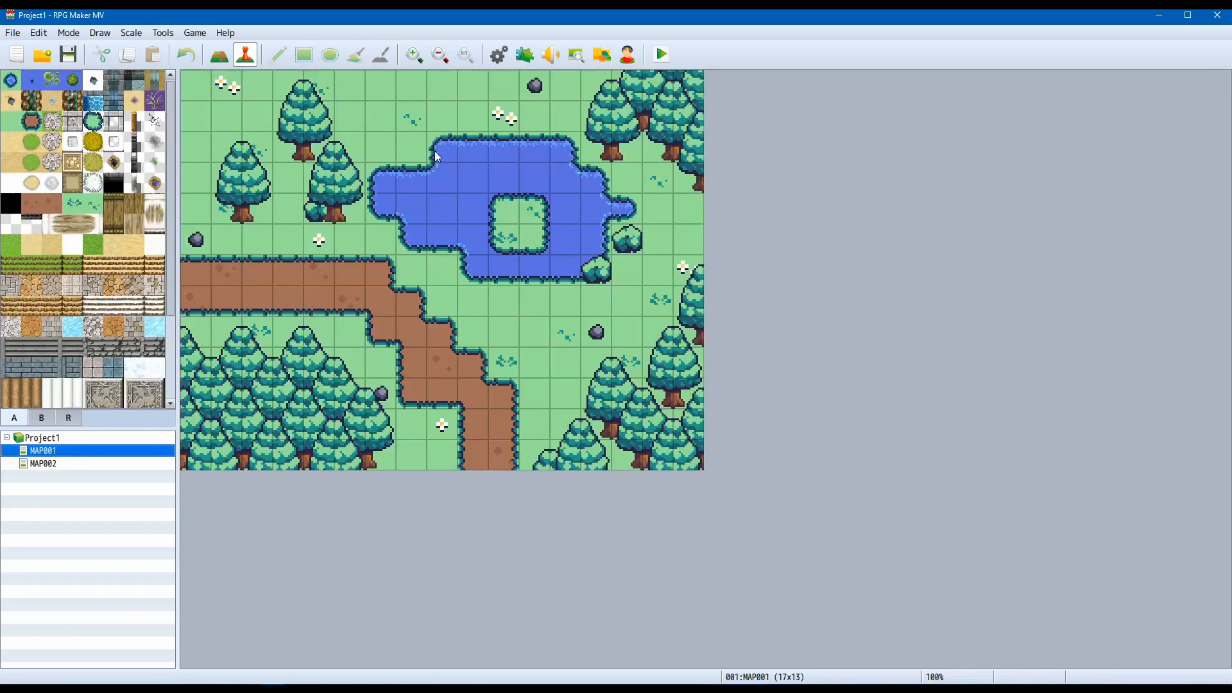
{"action": "right_click", "coordinate": [533, 213]}
{"action": "mouse_move", "coordinate": [602, 388]}
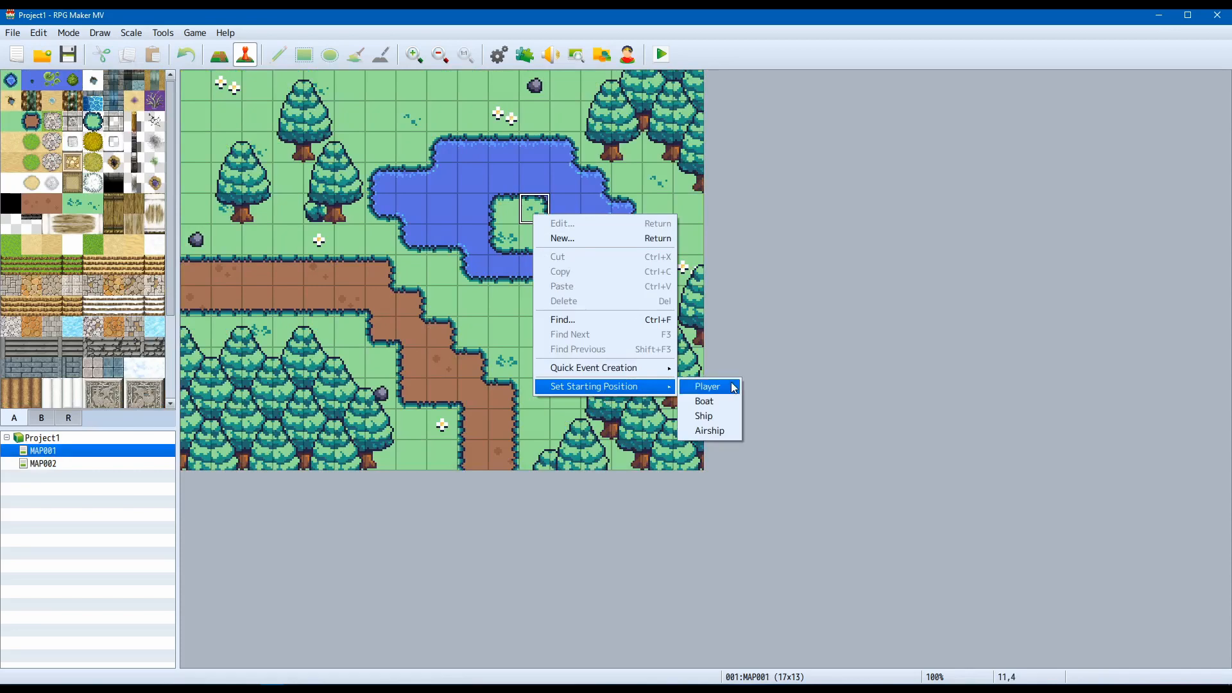
{"action": "left_click", "coordinate": [734, 388]}
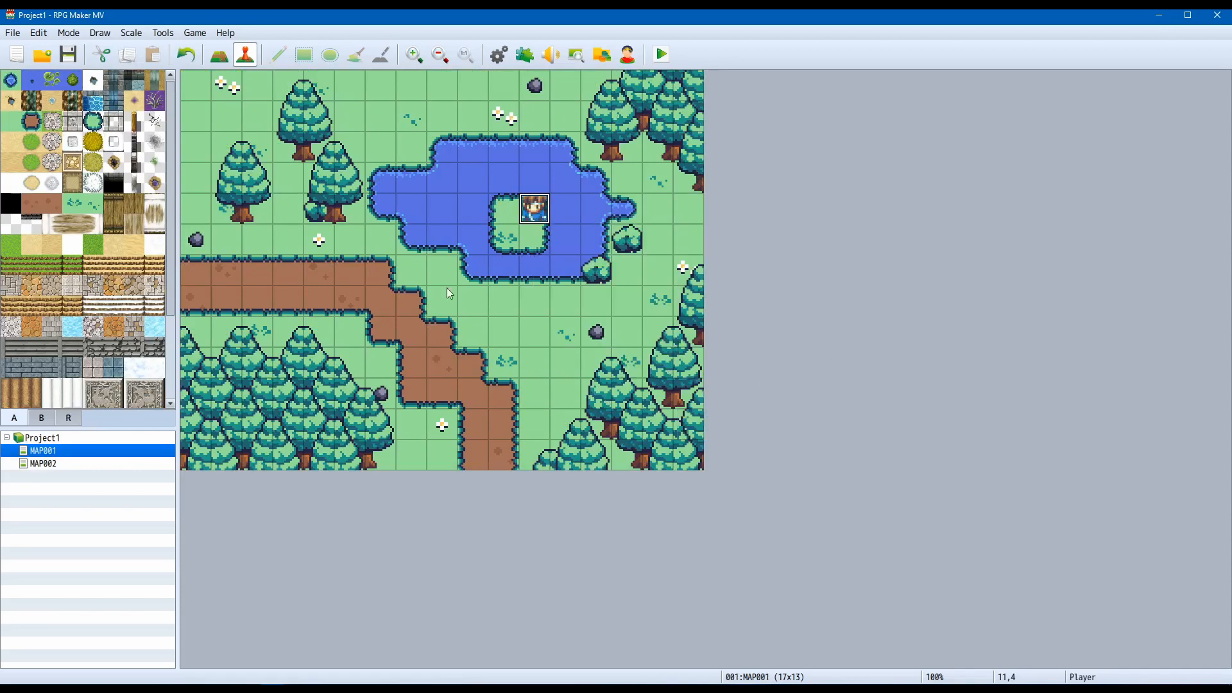
Set the player's starting position back on MAP002 at tile 9,7.
{"action": "left_click", "coordinate": [42, 463]}
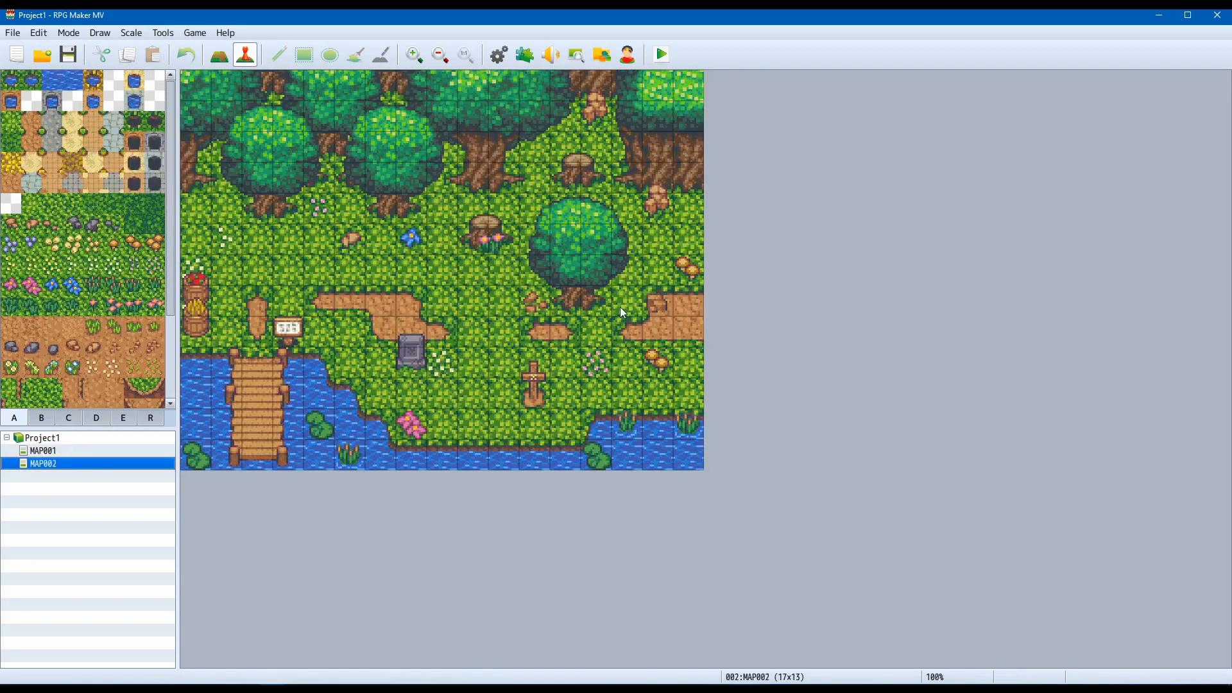
{"action": "right_click", "coordinate": [479, 299]}
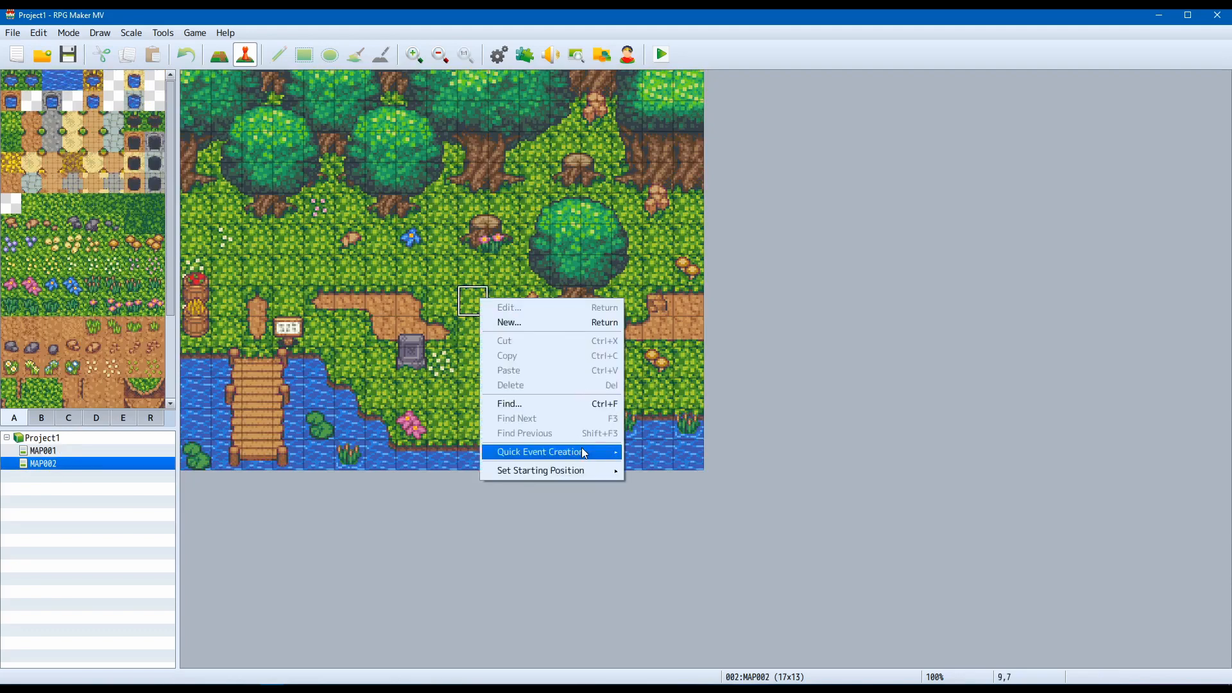
{"action": "mouse_move", "coordinate": [581, 452]}
{"action": "mouse_move", "coordinate": [584, 478]}
{"action": "left_click", "coordinate": [655, 471]}
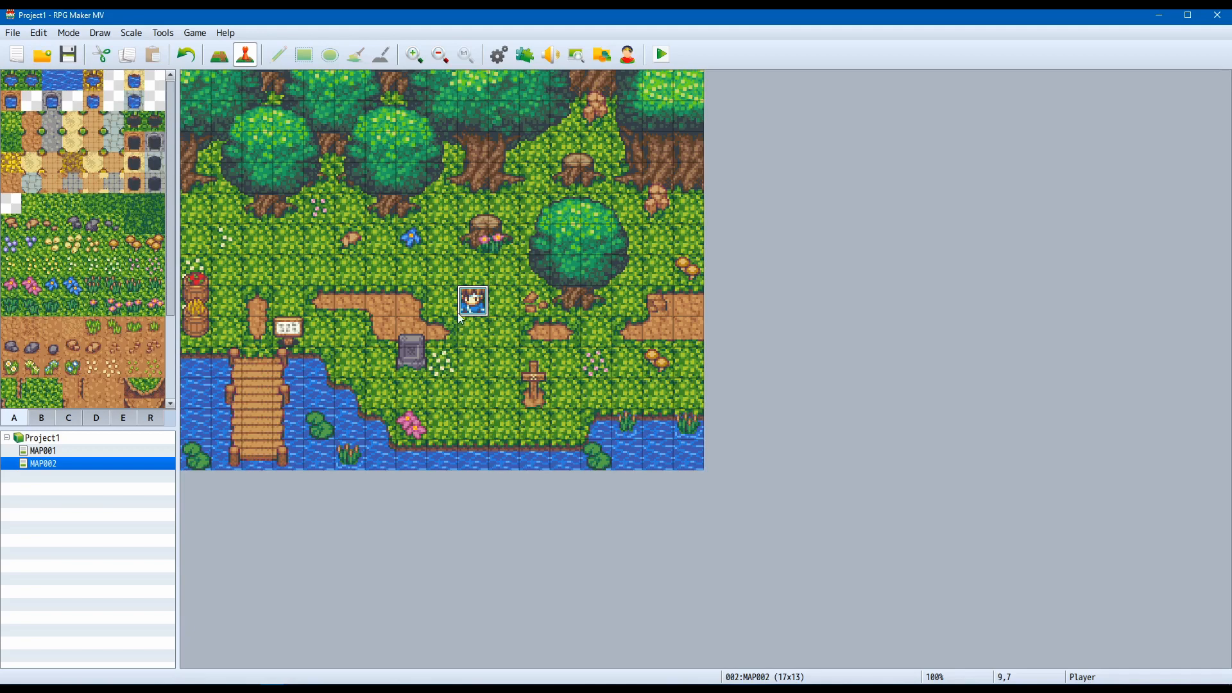
{"action": "left_click", "coordinate": [528, 313]}
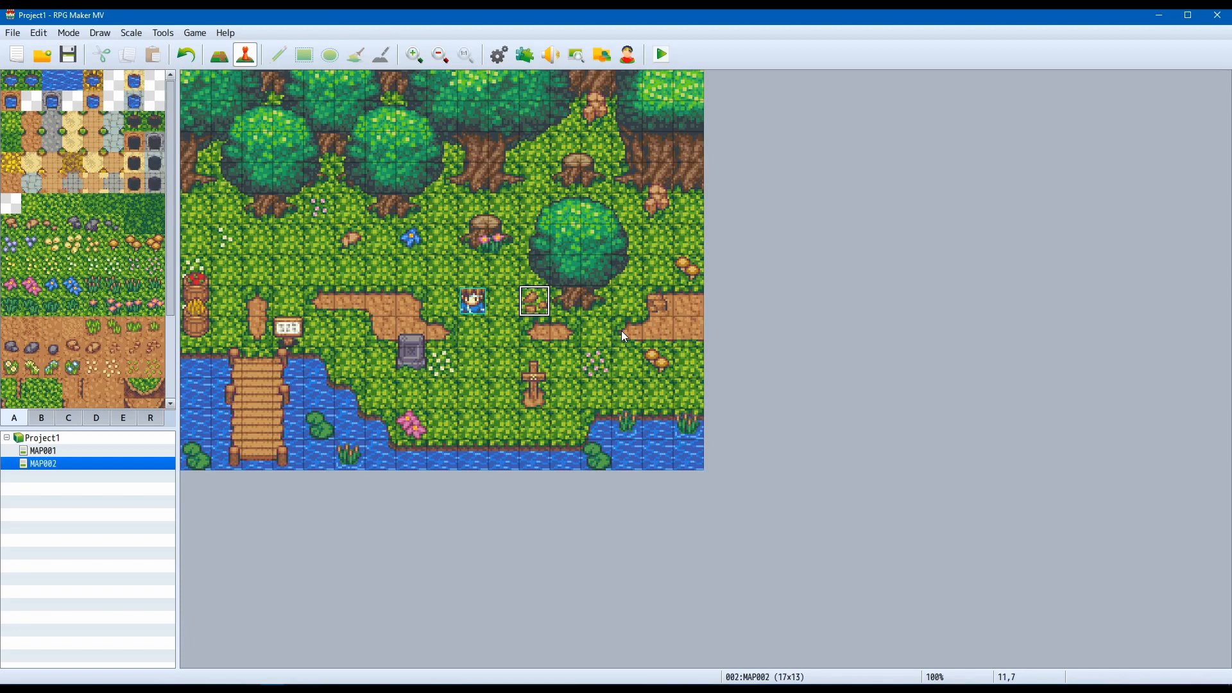
{"action": "left_click", "coordinate": [466, 299]}
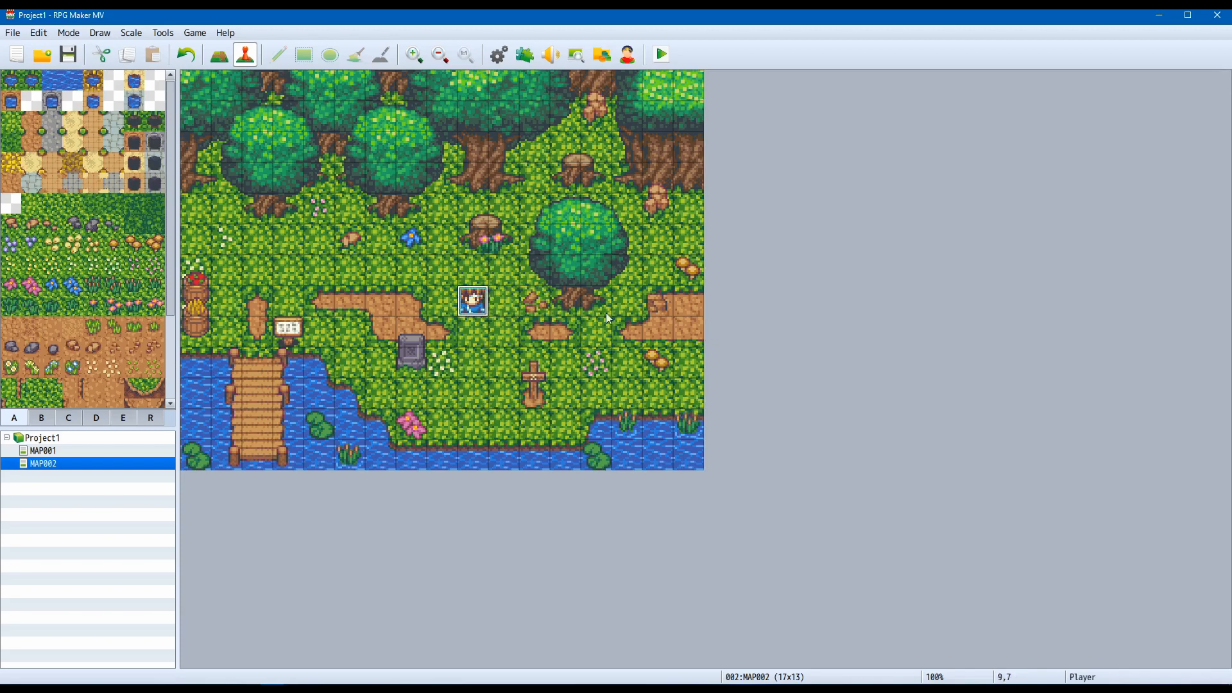
{"action": "left_click", "coordinate": [362, 273]}
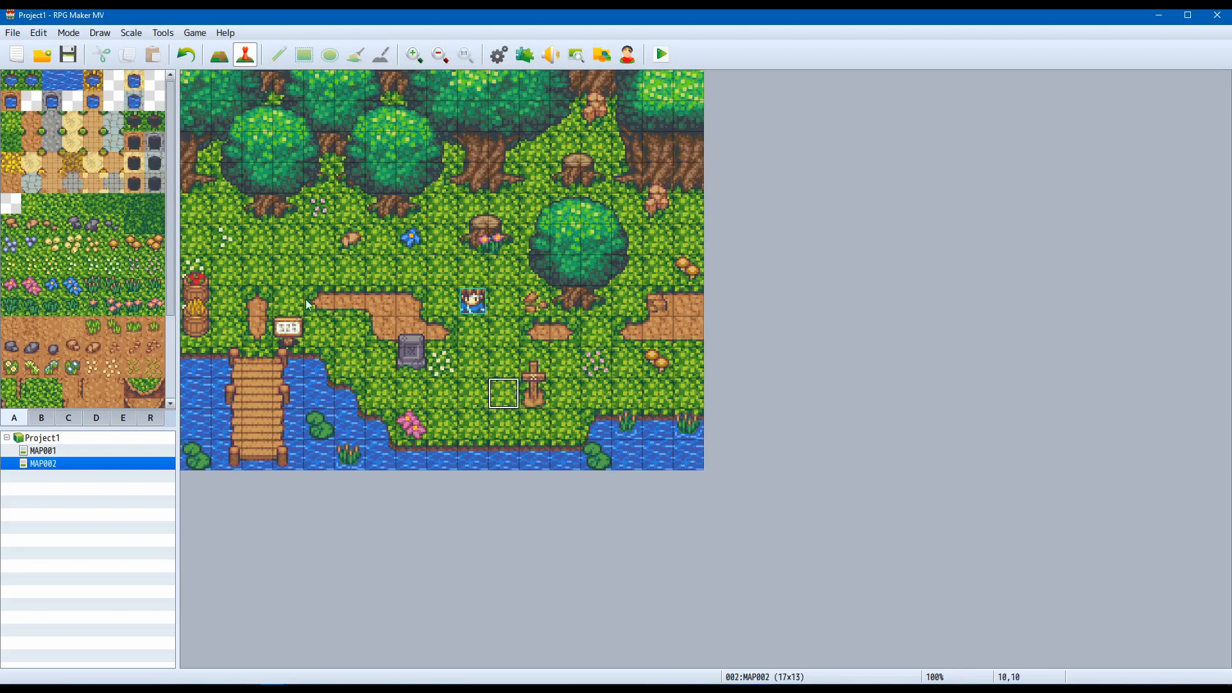
Start a quick treasure event on tile 12,10 beside the wooden cross, with the item 0001 Potion as its content.
{"action": "right_click", "coordinate": [565, 398]}
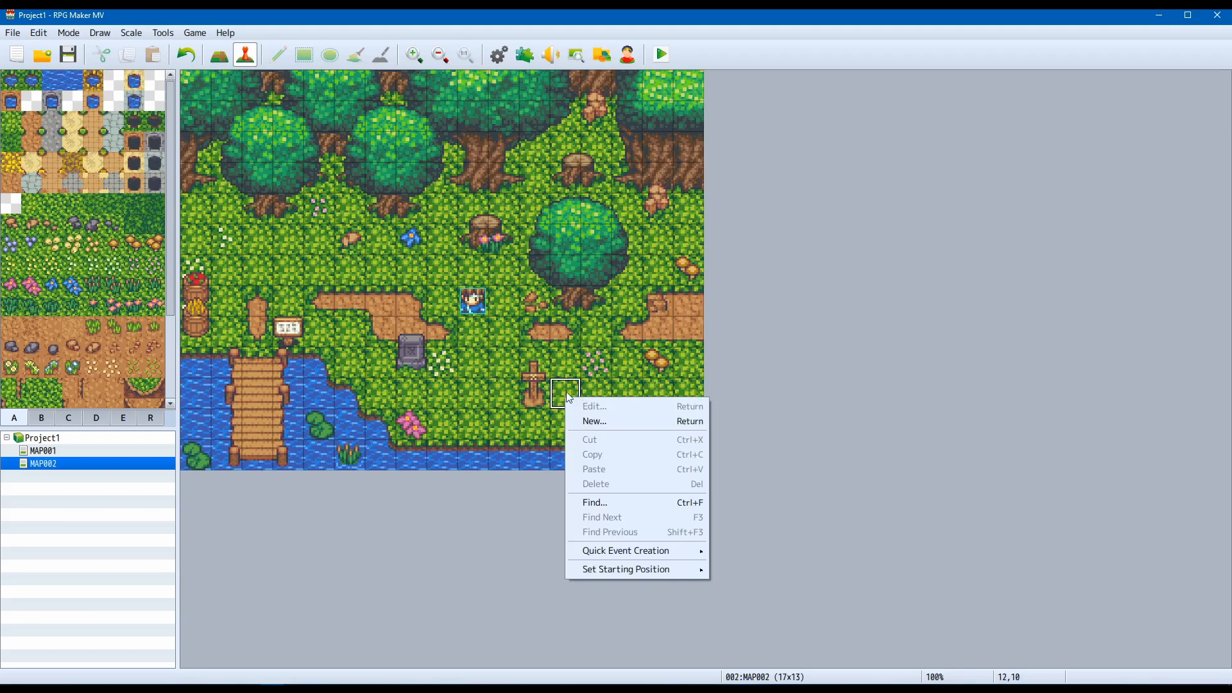
{"action": "mouse_move", "coordinate": [637, 558]}
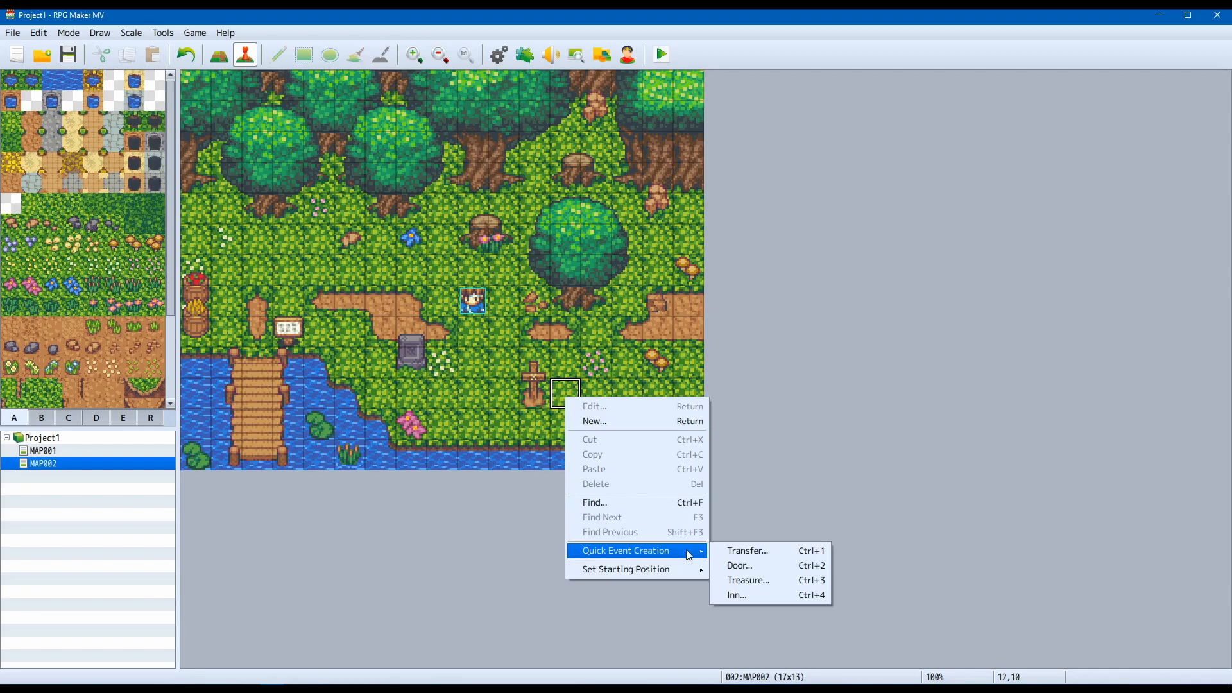
{"action": "left_click", "coordinate": [767, 589]}
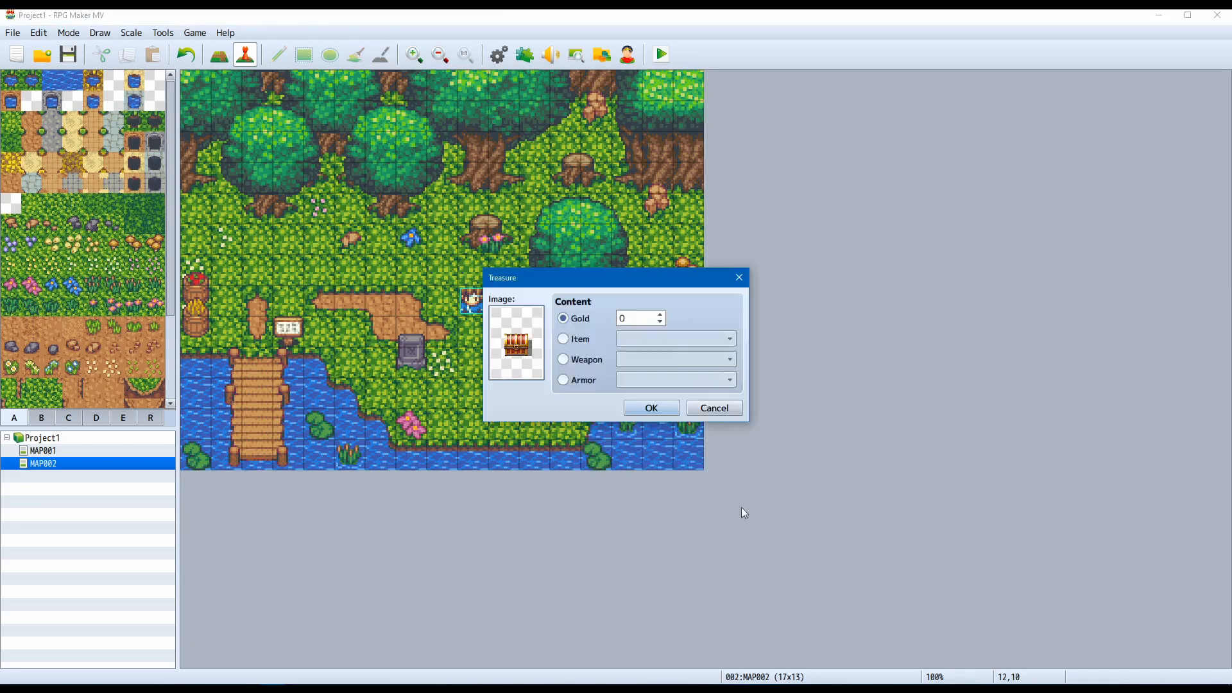
{"action": "mouse_move", "coordinate": [609, 288]}
{"action": "left_mouse_down"}
{"action": "mouse_move", "coordinate": [810, 324]}
{"action": "mouse_move", "coordinate": [667, 249]}
{"action": "mouse_move", "coordinate": [685, 258]}
{"action": "mouse_move", "coordinate": [625, 257]}
{"action": "mouse_move", "coordinate": [616, 273]}
{"action": "left_mouse_up"}
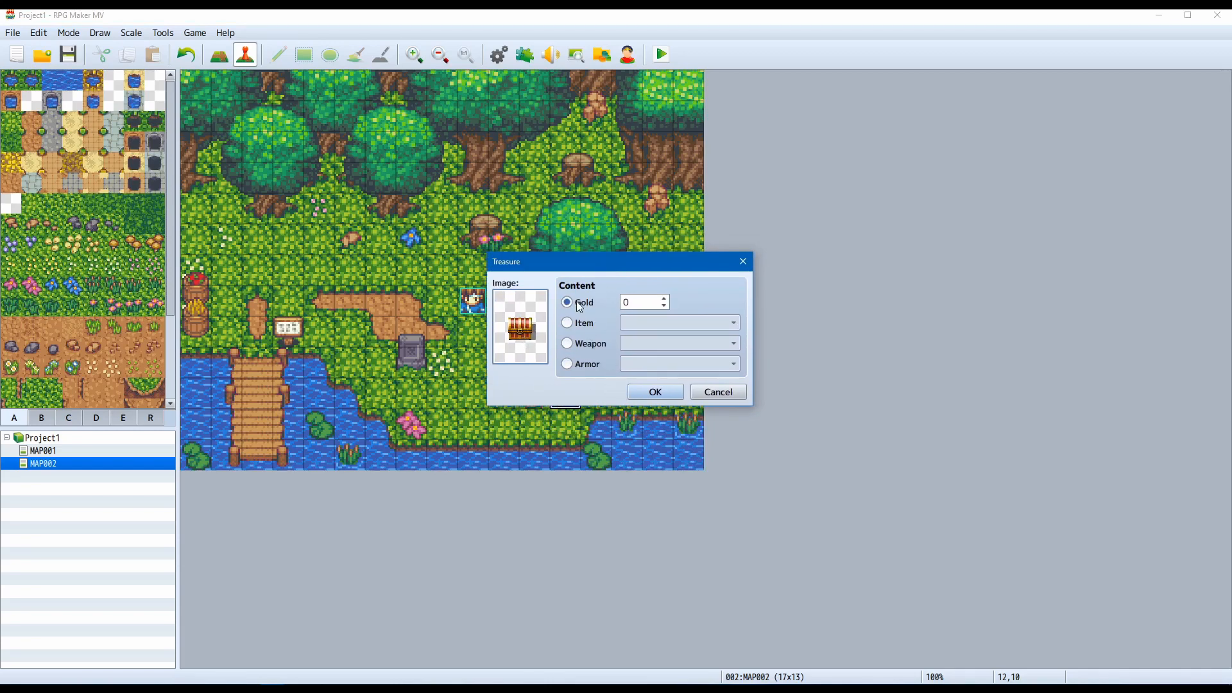
{"action": "left_click", "coordinate": [581, 324]}
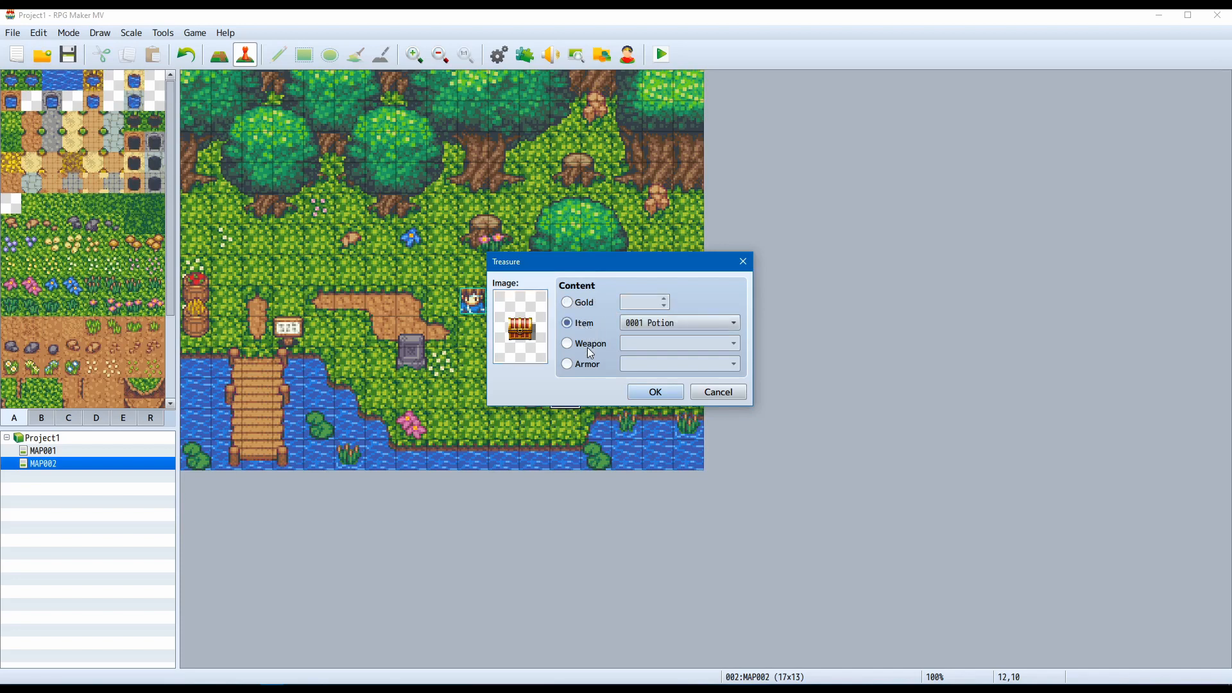
{"action": "left_click", "coordinate": [588, 348]}
{"action": "left_click", "coordinate": [589, 363]}
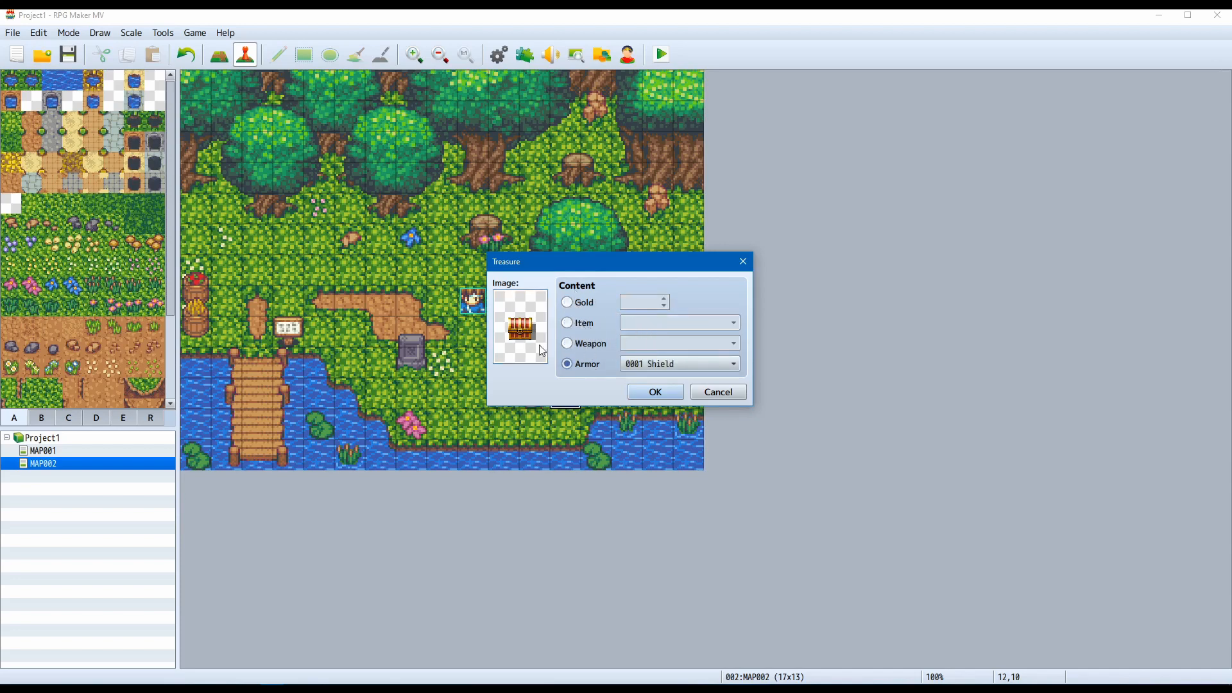
{"action": "left_click", "coordinate": [604, 323]}
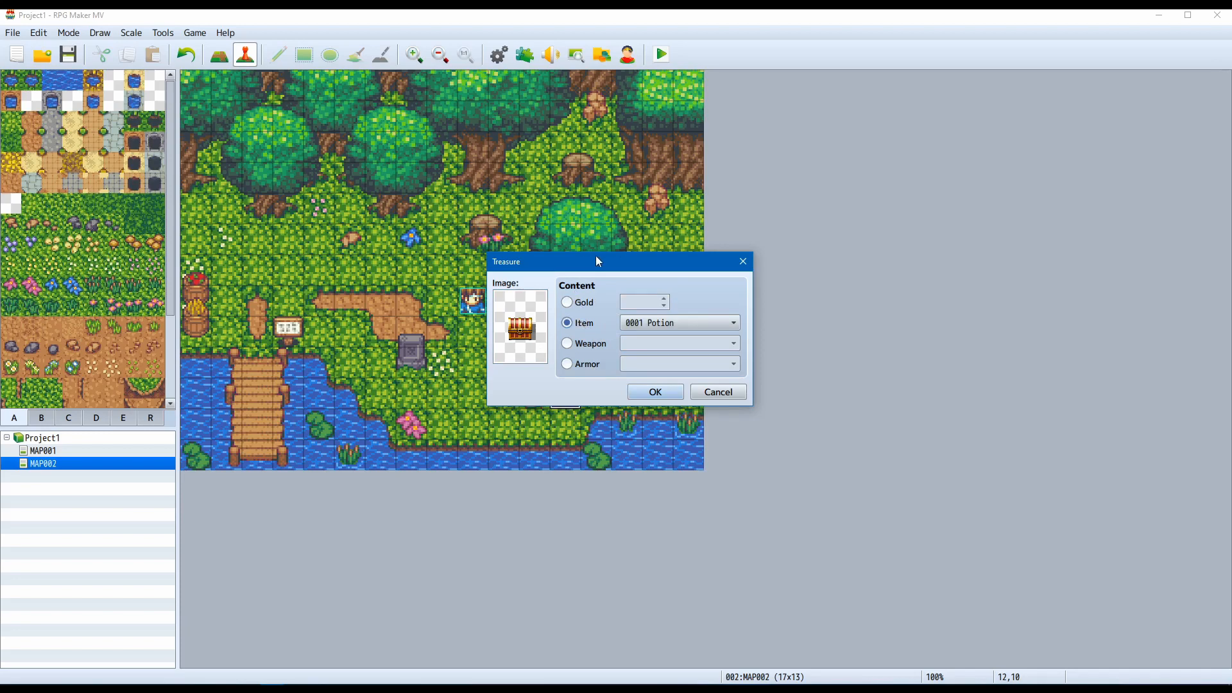
{"action": "left_click", "coordinate": [715, 322]}
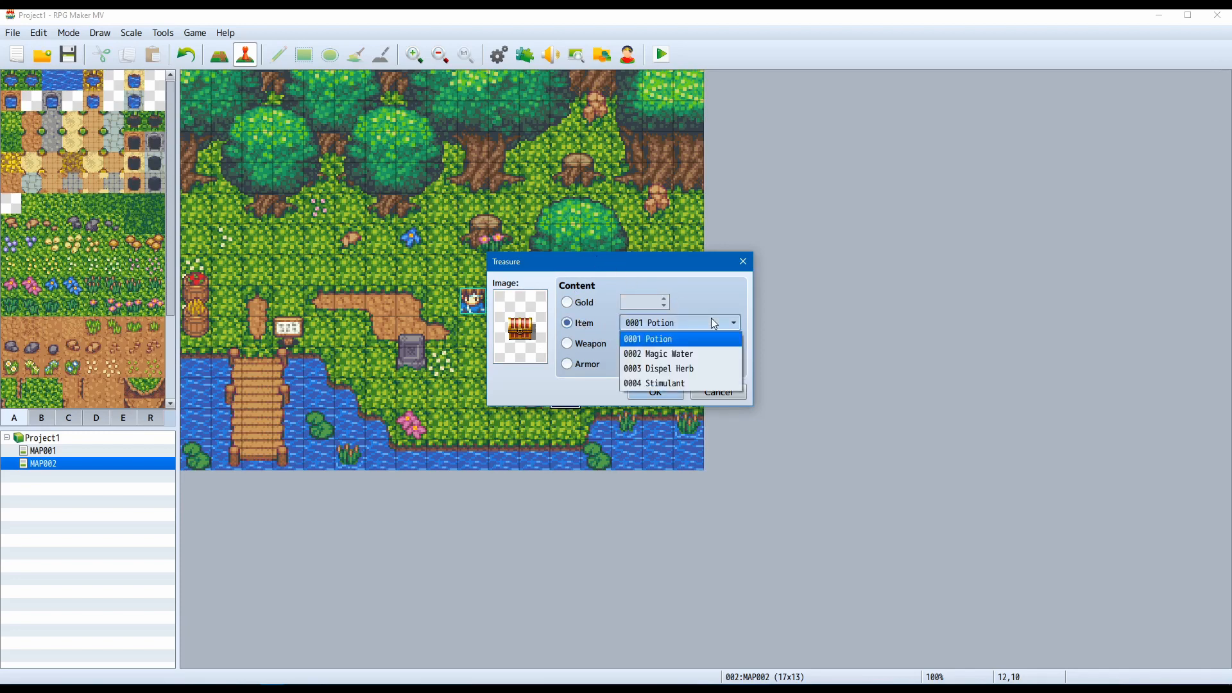
{"action": "left_click", "coordinate": [686, 347]}
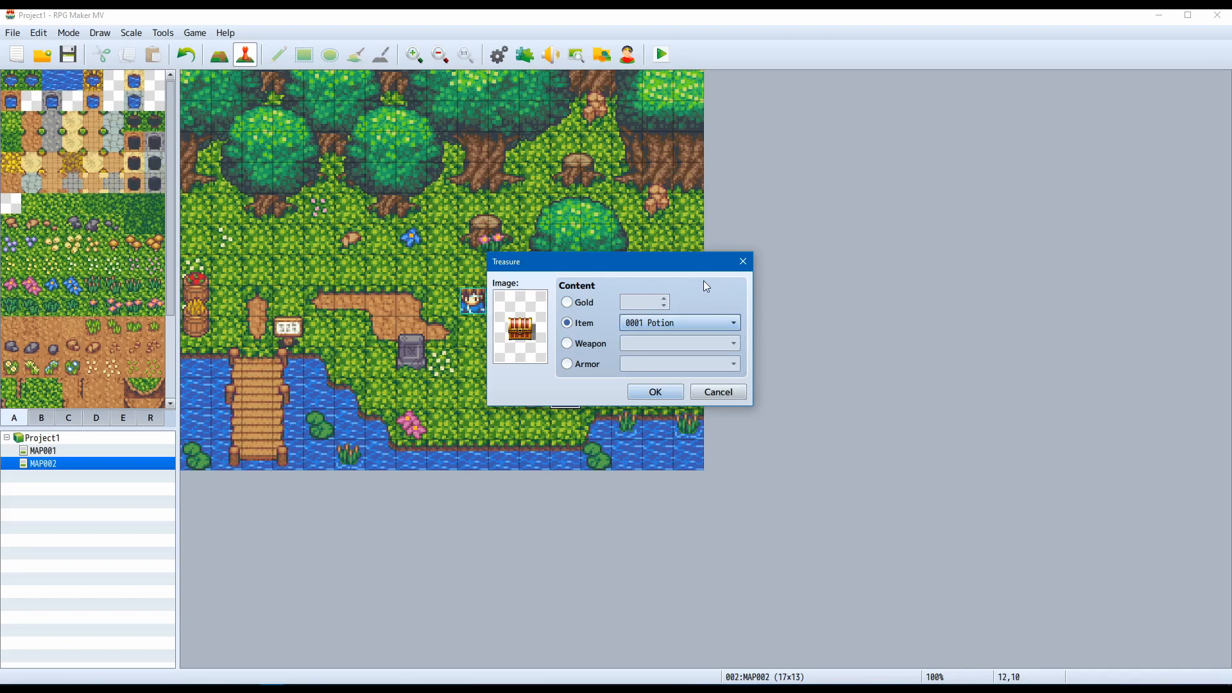
Set the treasure's image to the closed gold-trimmed wooden chest in the top row near the end of the chests sheet.
{"action": "double_click", "coordinate": [523, 335]}
{"action": "left_click_drag", "start_coordinate": [515, 353], "coordinate": [531, 255]}
{"action": "left_click", "coordinate": [472, 312]}
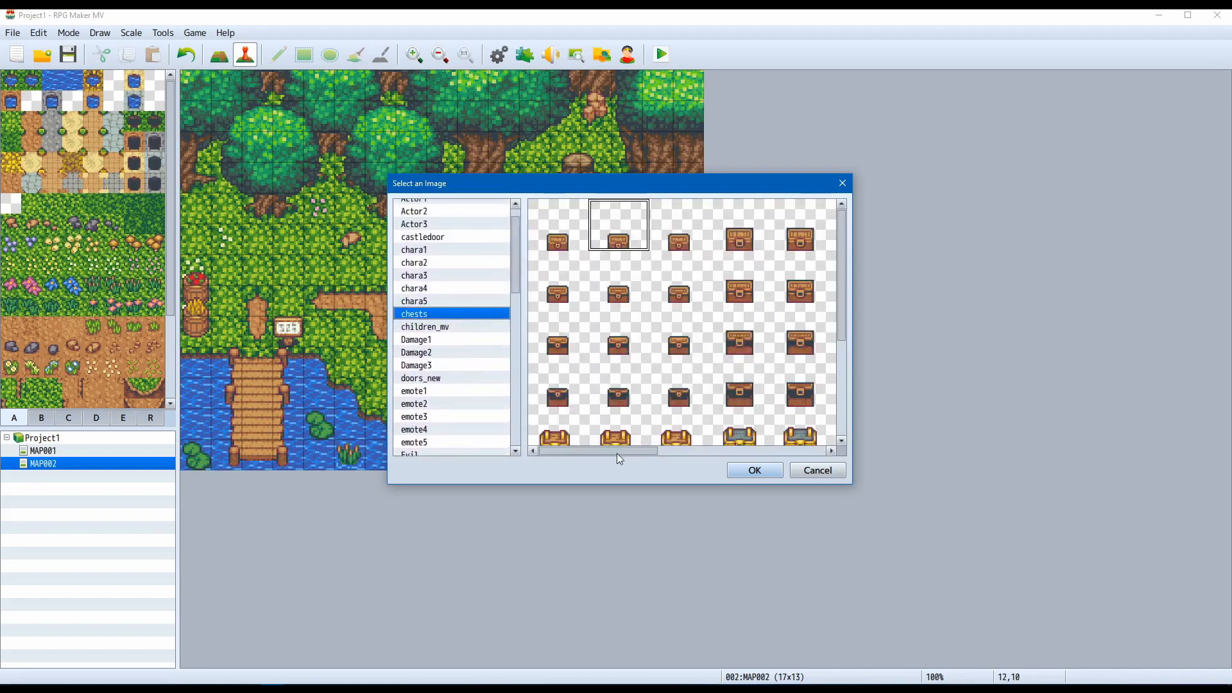
{"action": "left_click_drag", "start_coordinate": [617, 454], "coordinate": [823, 460]}
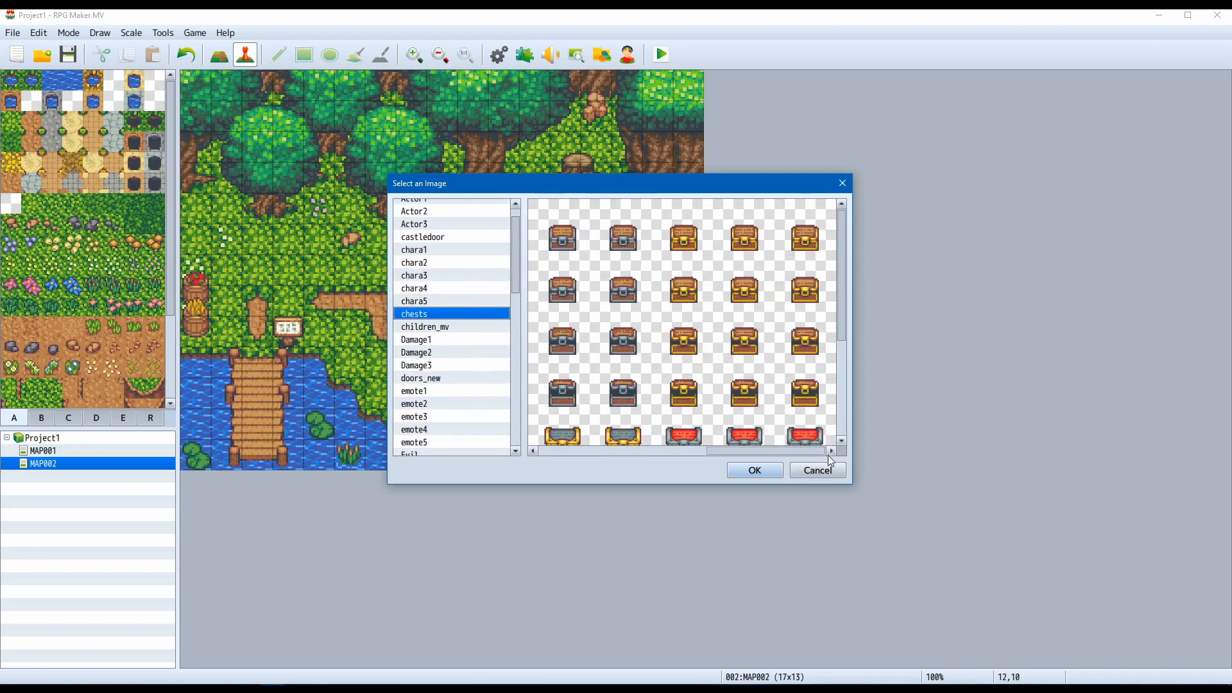
{"action": "left_click", "coordinate": [752, 249]}
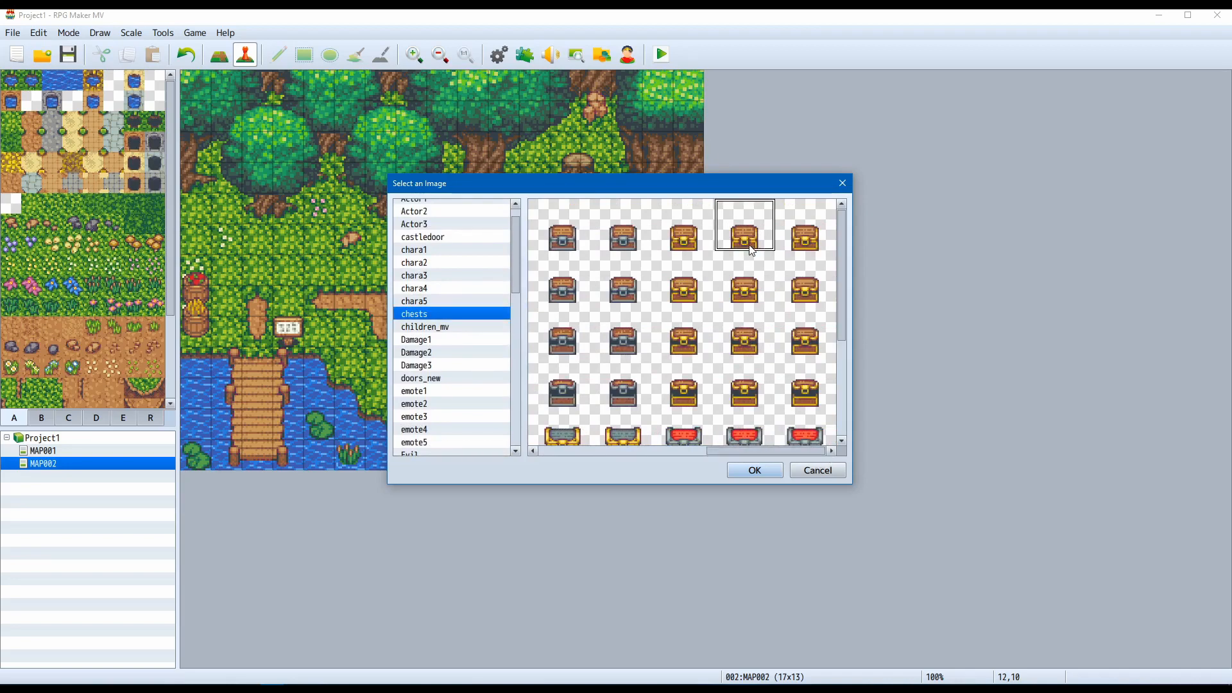
{"action": "left_click", "coordinate": [750, 473]}
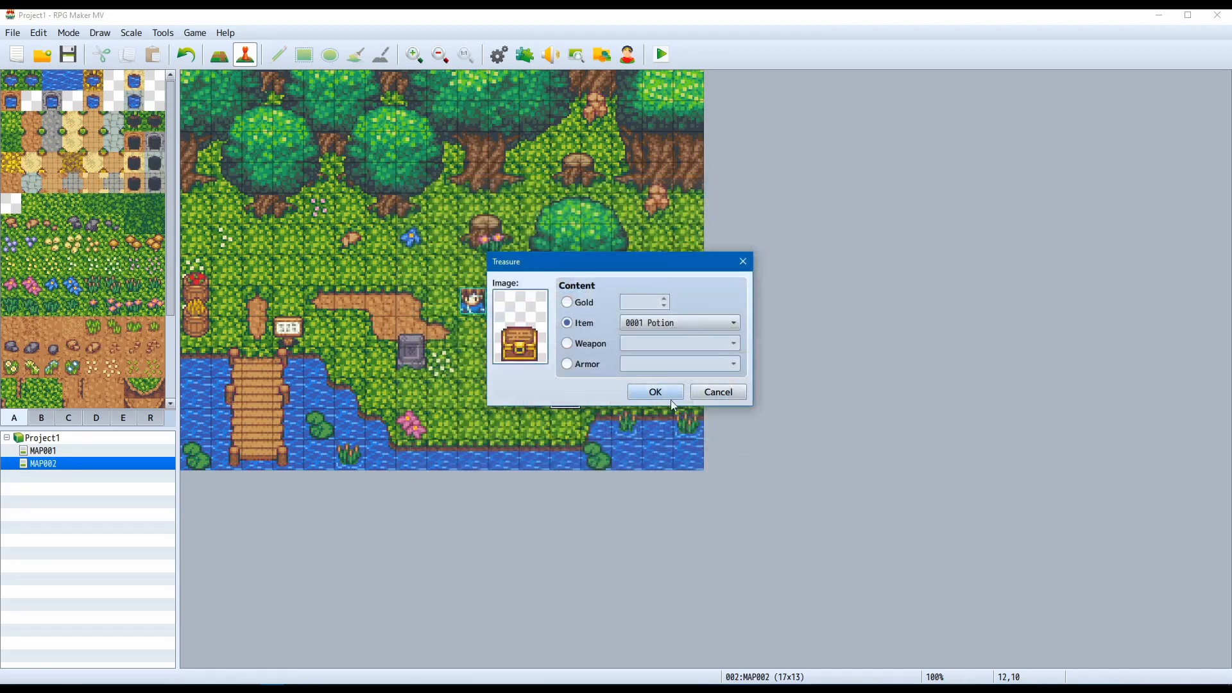
Review the selected chest image in the chests sheet, keep it, and create the treasure event on tile 12,10.
{"action": "double_click", "coordinate": [522, 354]}
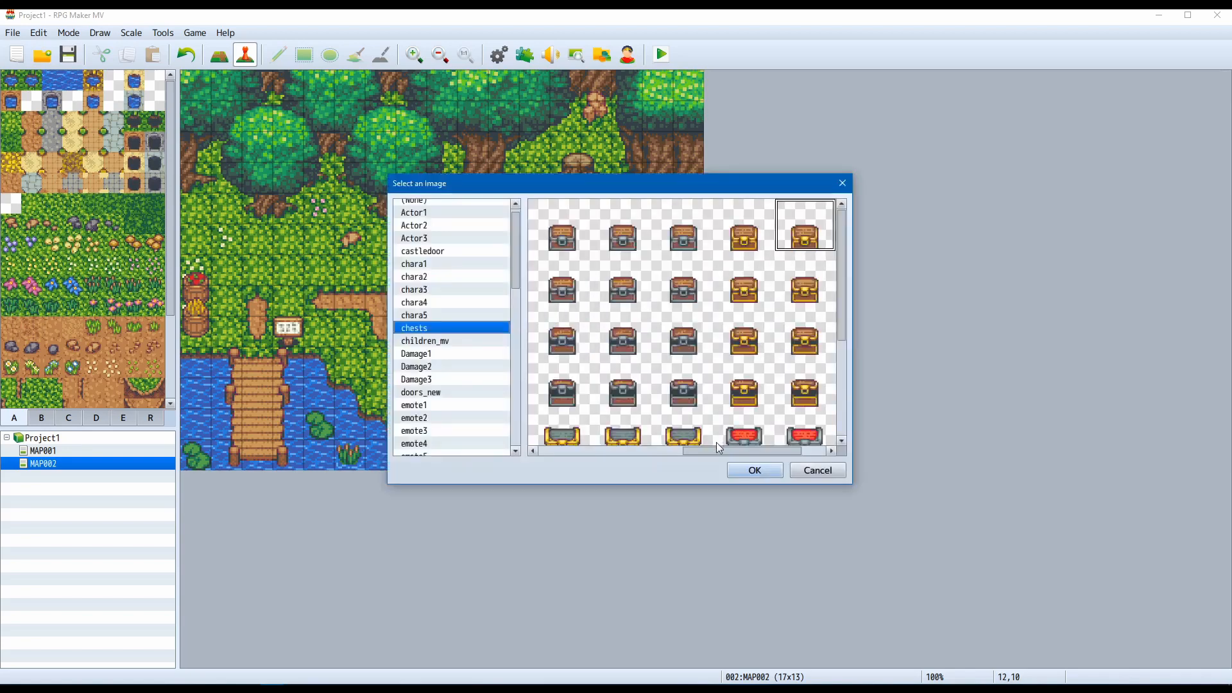
{"action": "left_click_drag", "start_coordinate": [737, 453], "coordinate": [796, 451]}
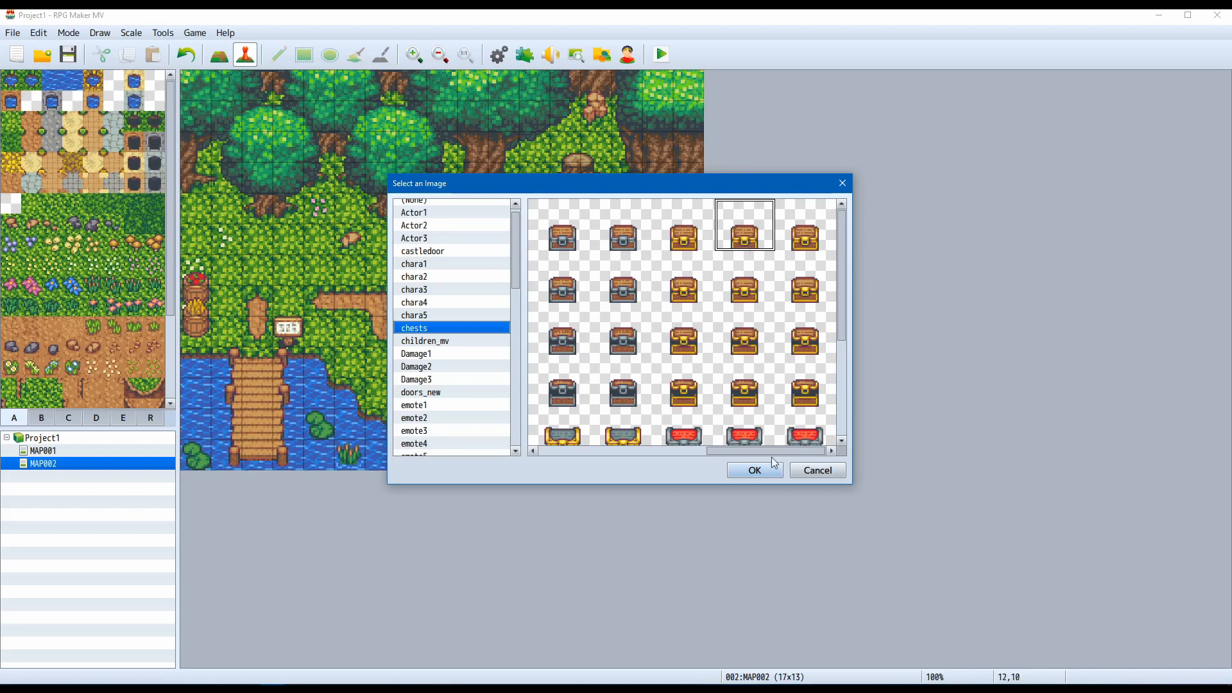
{"action": "left_click", "coordinate": [757, 473]}
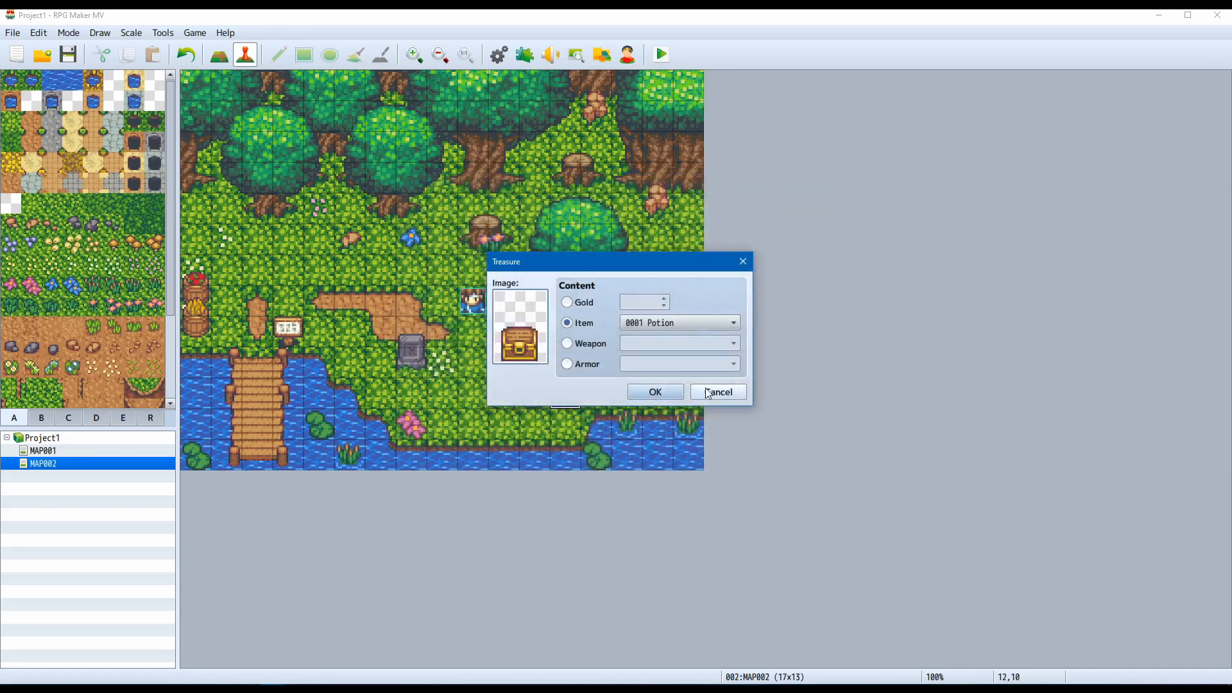
{"action": "left_click", "coordinate": [655, 392]}
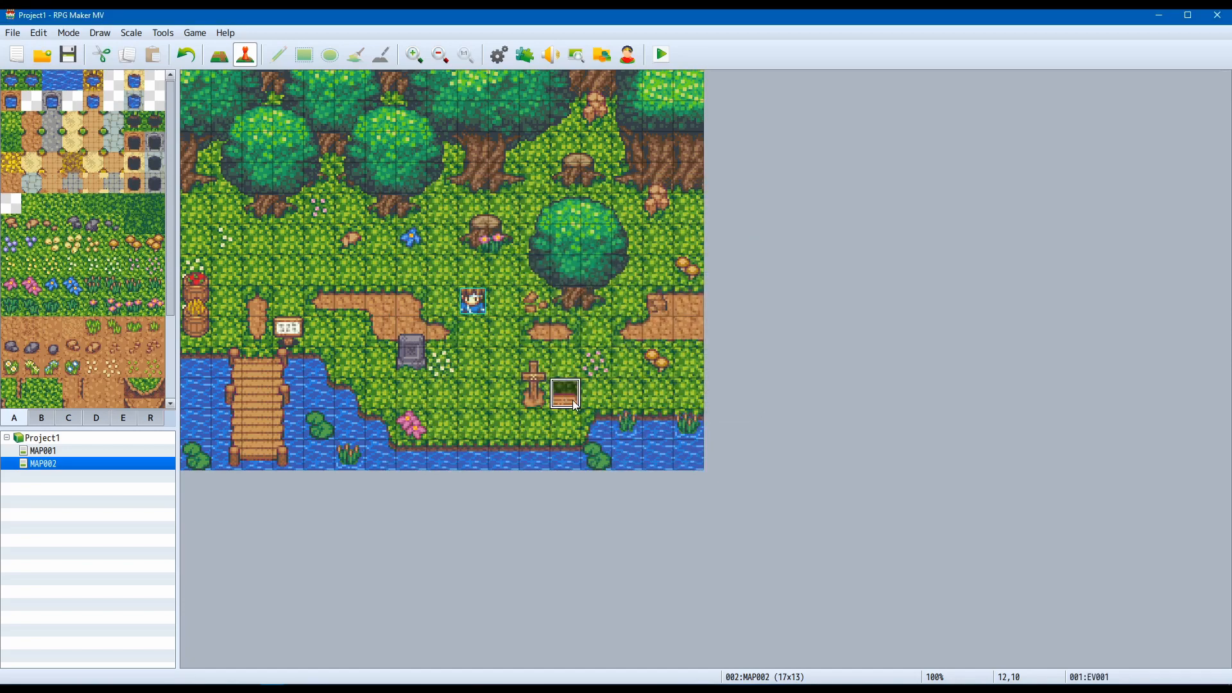
Save the project changes and start a new game in a playtest.
{"action": "left_click", "coordinate": [662, 54]}
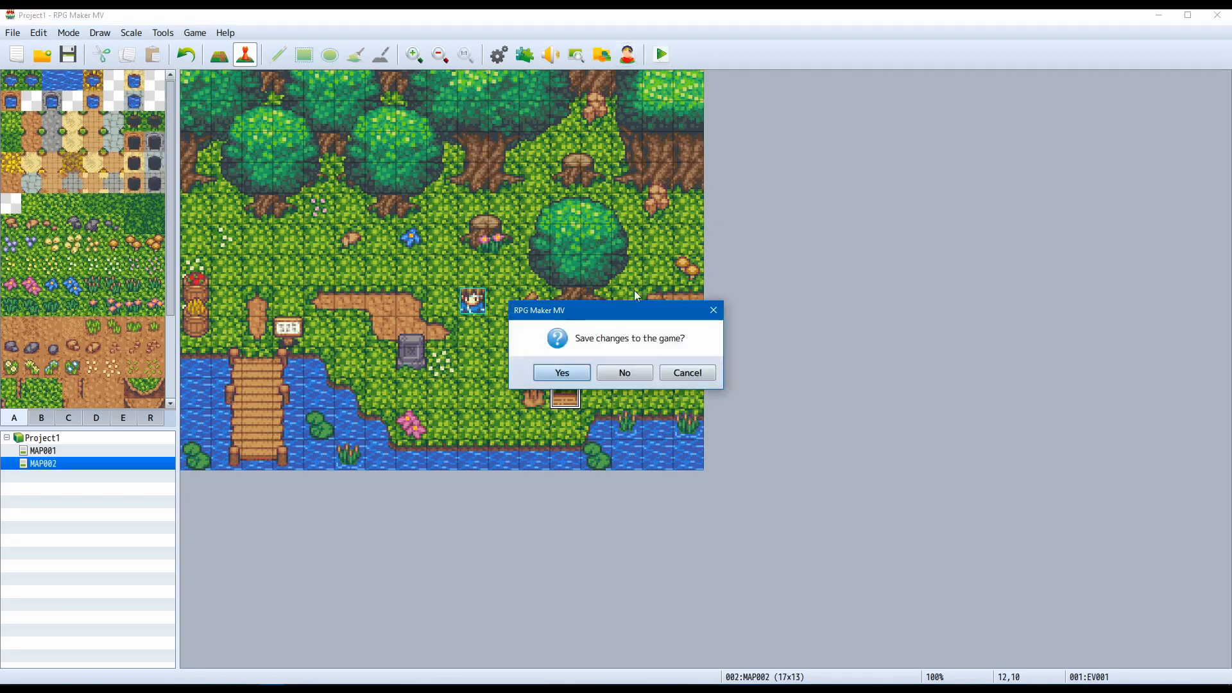
{"action": "left_click", "coordinate": [563, 373]}
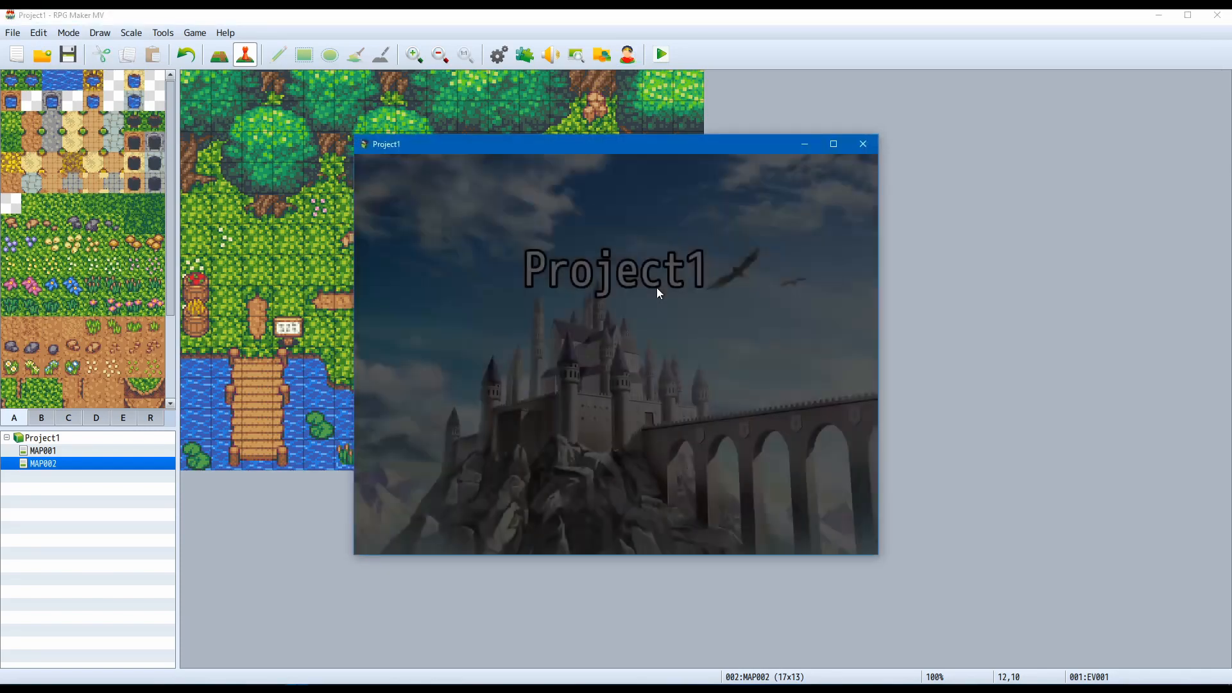
{"action": "key", "text": "Return"}
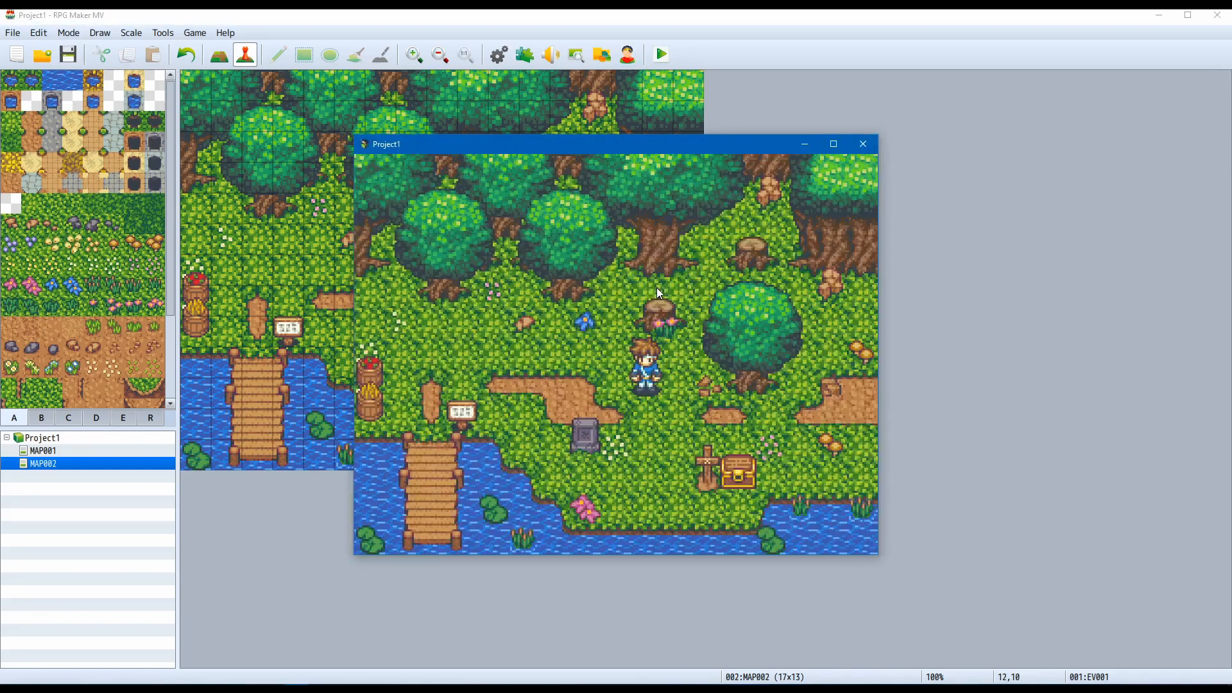
Walk the character to the tile below the chest, open it and dismiss the item message.
{"action": "key", "text": "Down"}
{"action": "key", "text": "Down"}
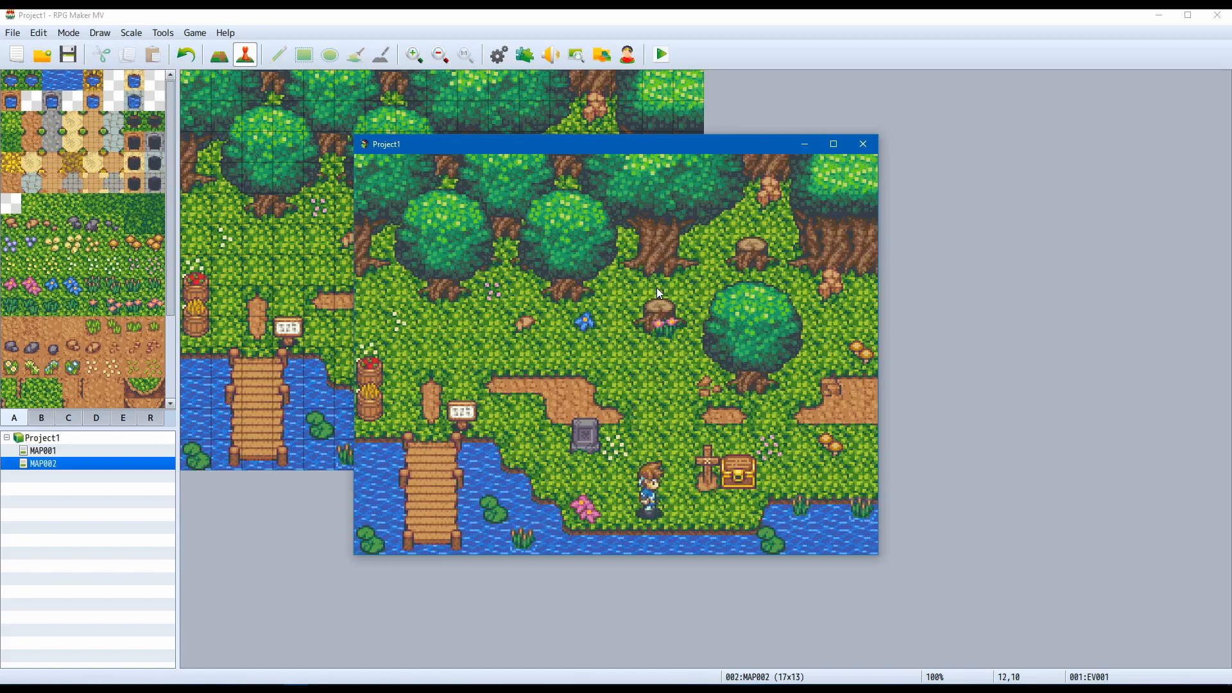
{"action": "key", "text": "Right"}
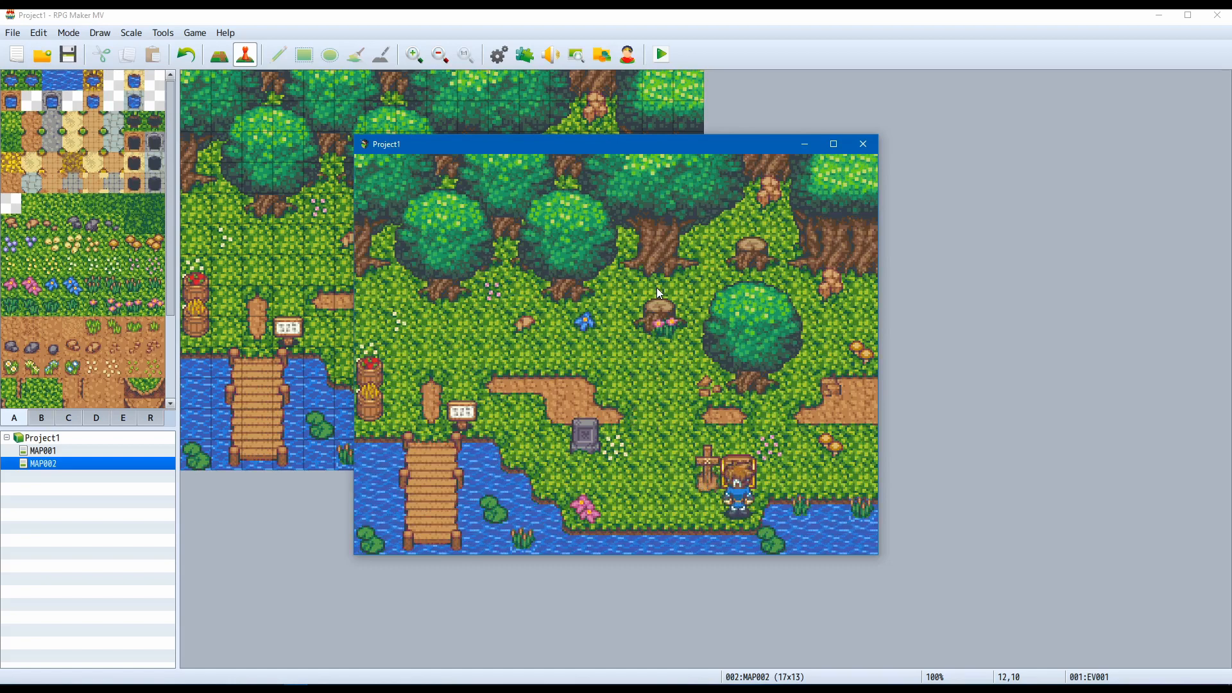
{"action": "key", "text": "Return"}
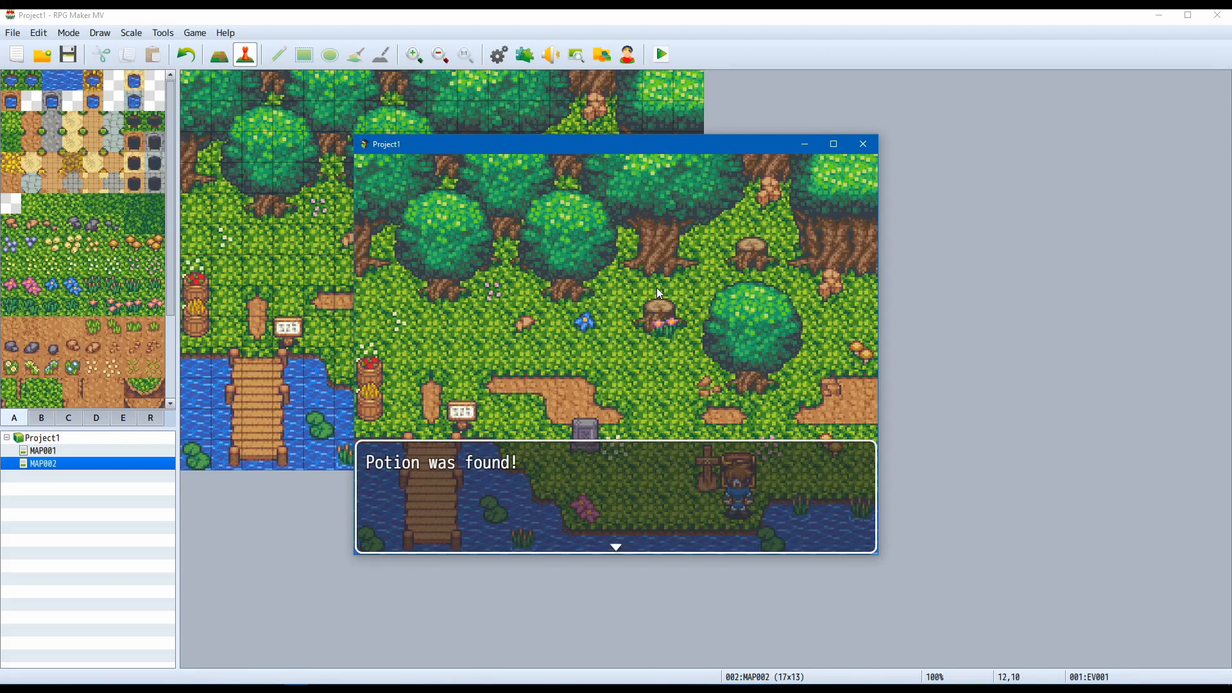
{"action": "key", "text": "Return"}
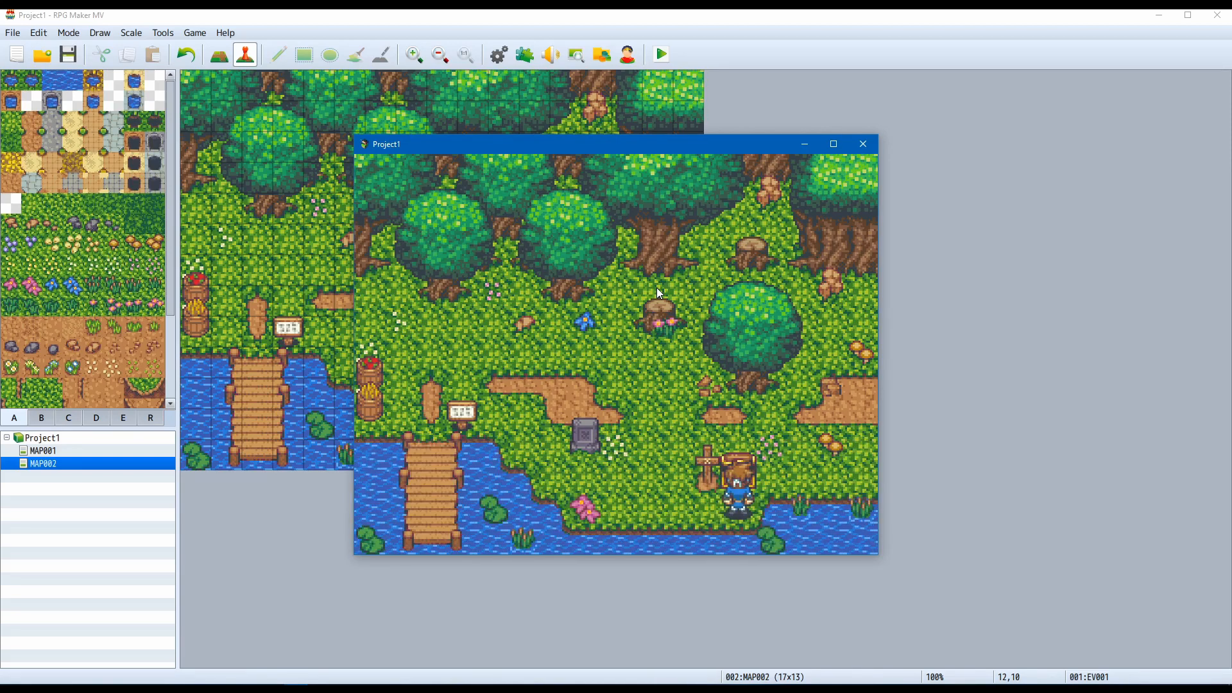
Walk the character around the opened chest and the wooden cross to test them, and close the playtest.
{"action": "key", "text": "Left"}
{"action": "key", "text": "Up"}
{"action": "key", "text": "Right"}
{"action": "key", "text": "Right"}
{"action": "key", "text": "Right"}
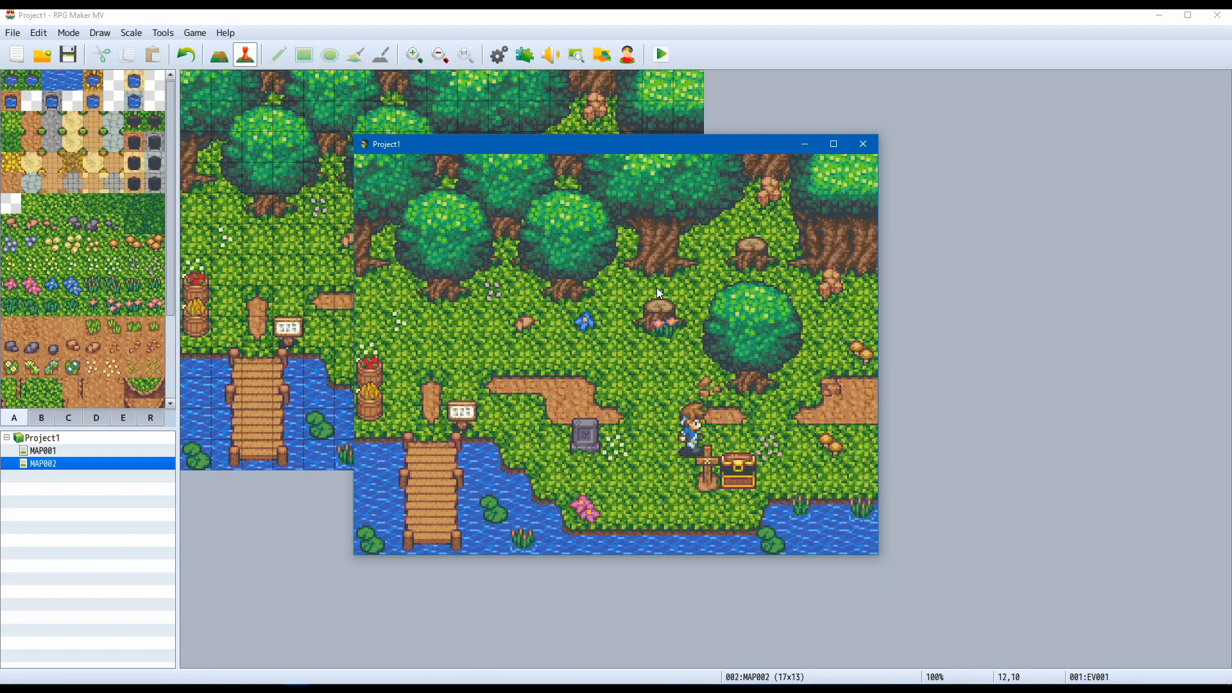
{"action": "key", "text": "Down"}
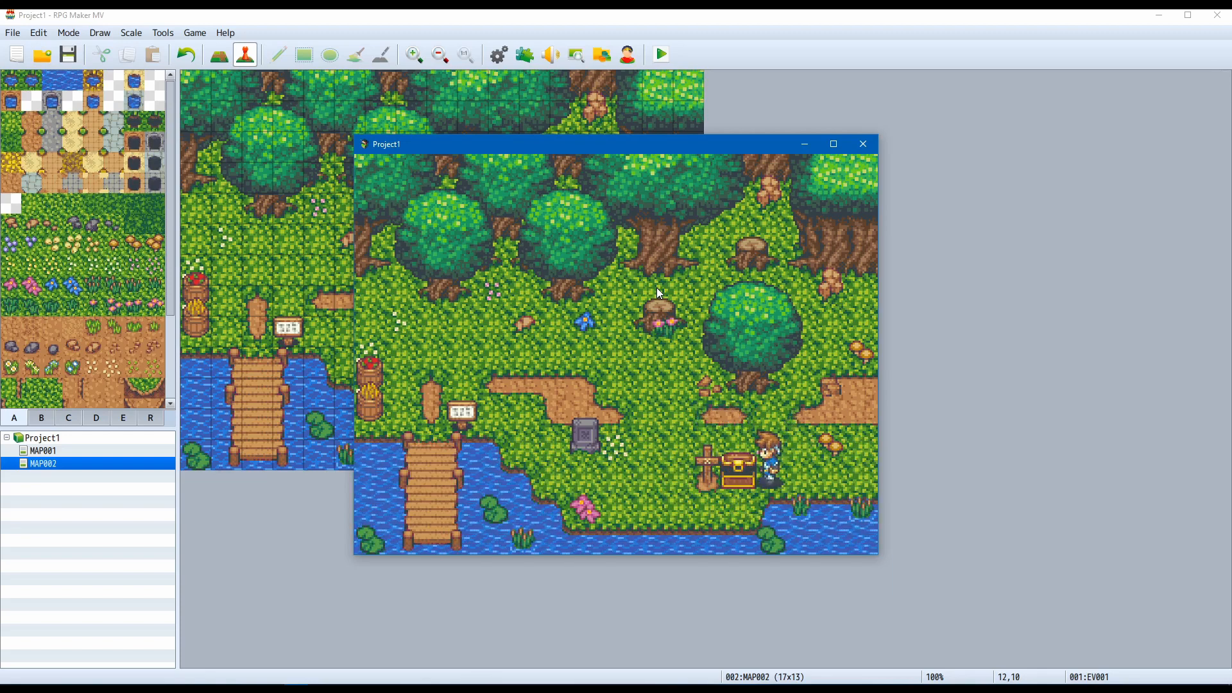
{"action": "key", "text": "Up"}
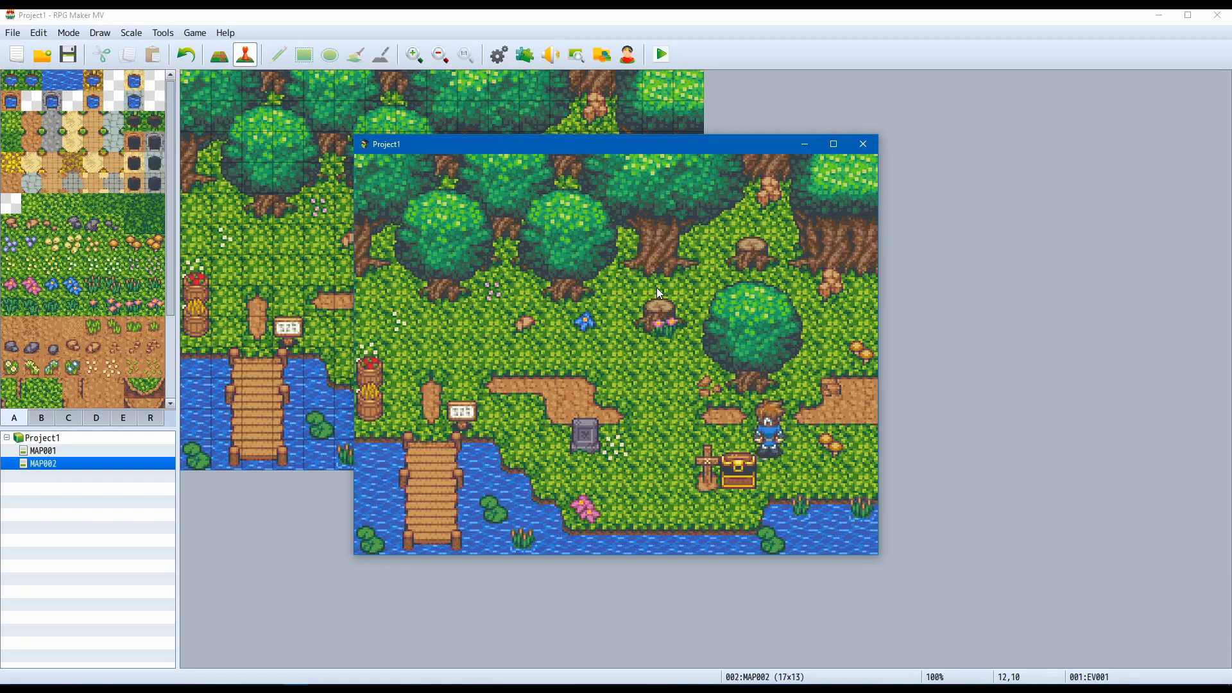
{"action": "key", "text": "Left"}
{"action": "key", "text": "Left"}
{"action": "key", "text": "Down"}
{"action": "key", "text": "Down"}
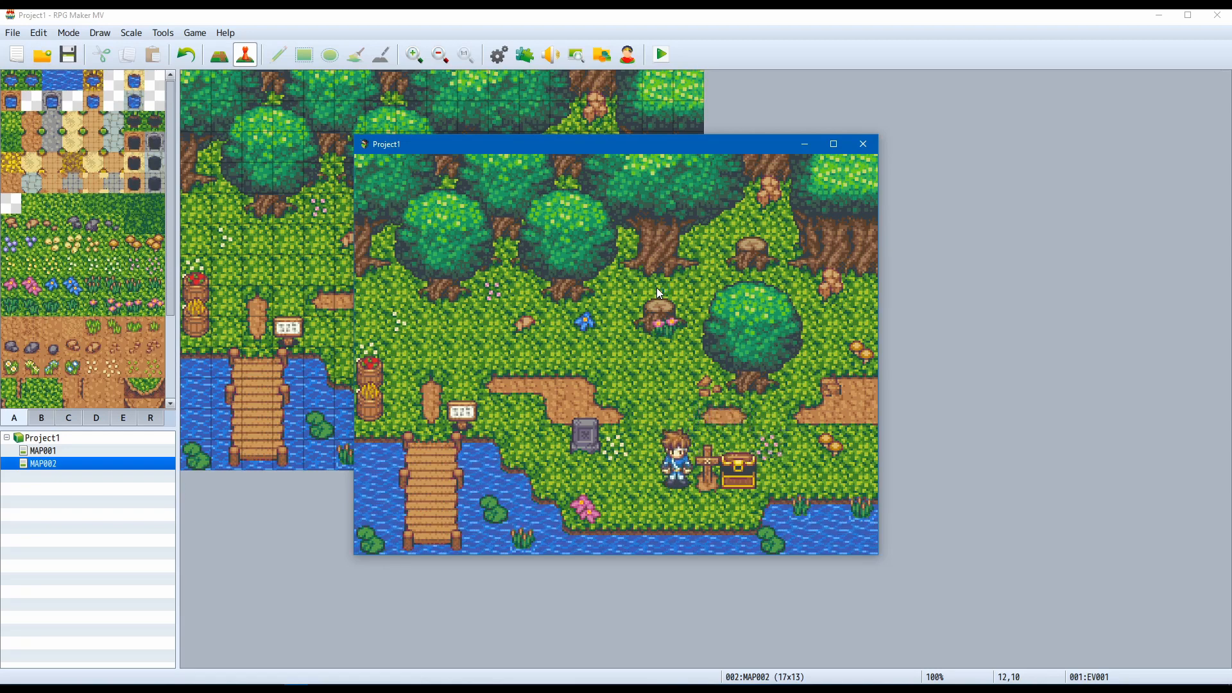
{"action": "key", "text": "Right"}
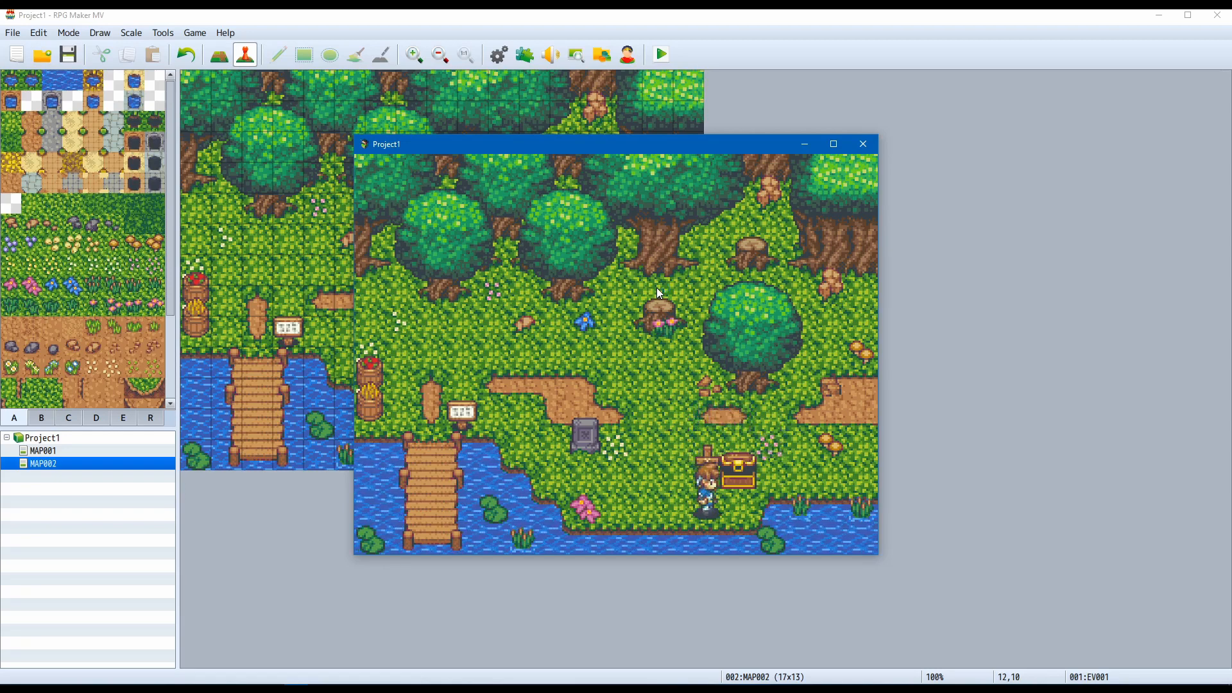
{"action": "left_click", "coordinate": [863, 144]}
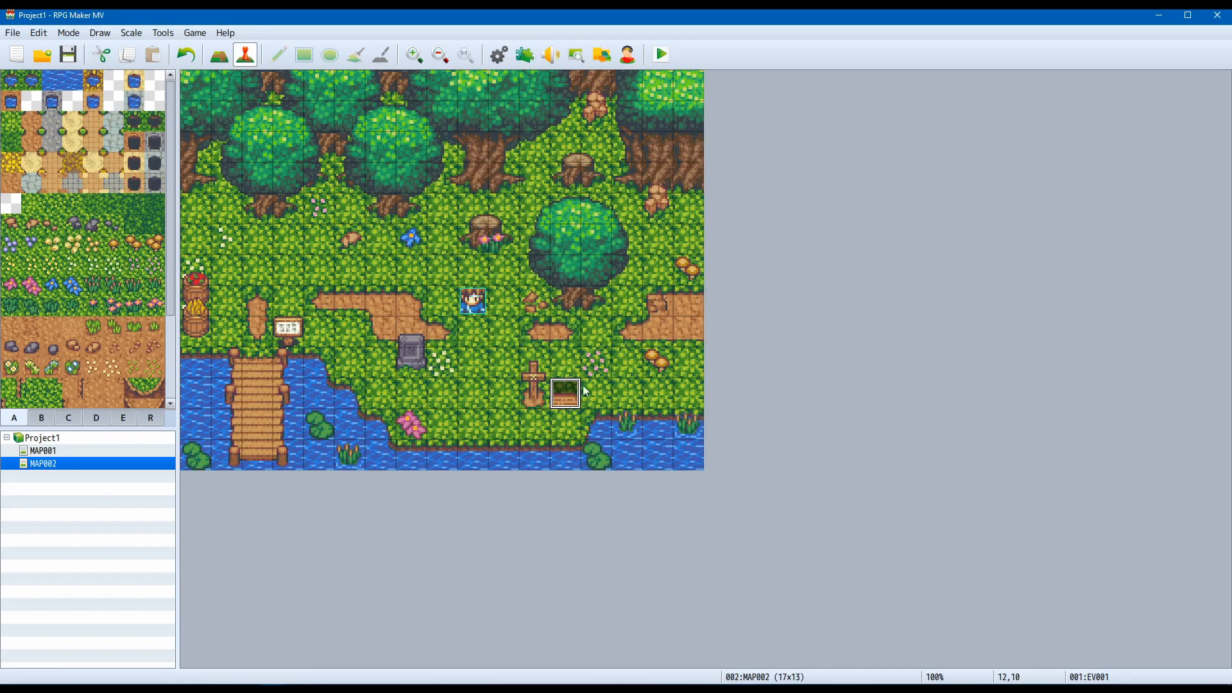
View the chest event's settings on tile 12,10 and close them without changes.
{"action": "right_click", "coordinate": [568, 394]}
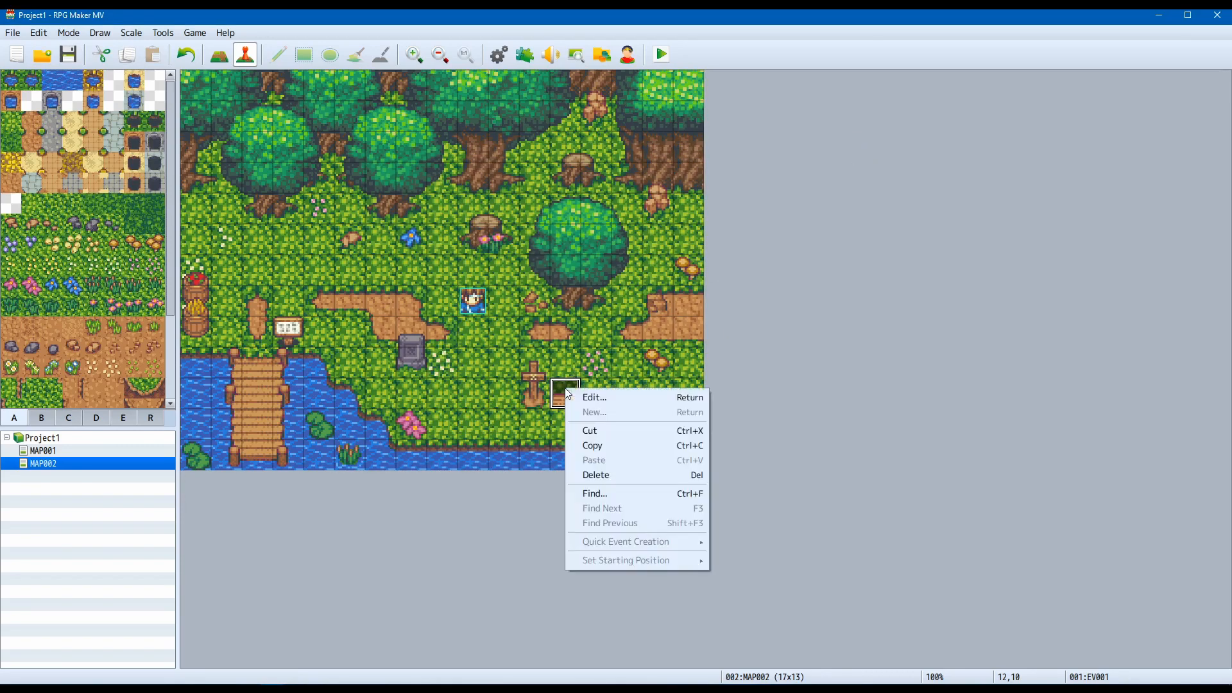
{"action": "left_click", "coordinate": [530, 386]}
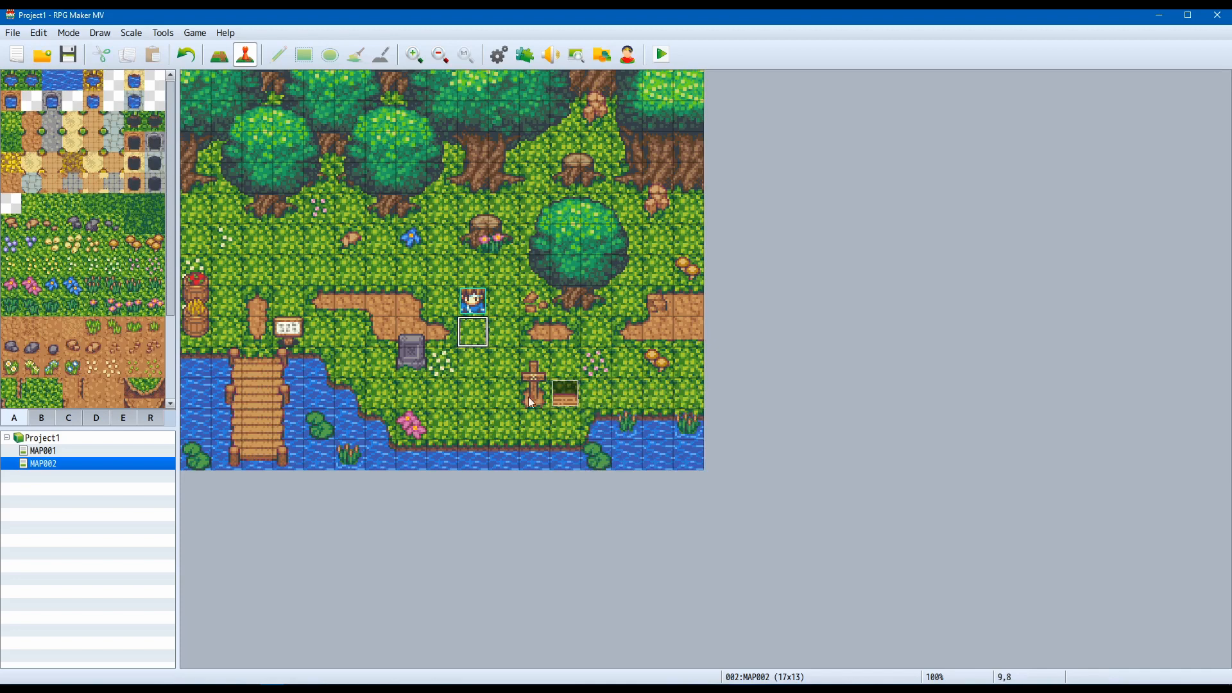
{"action": "double_click", "coordinate": [571, 399]}
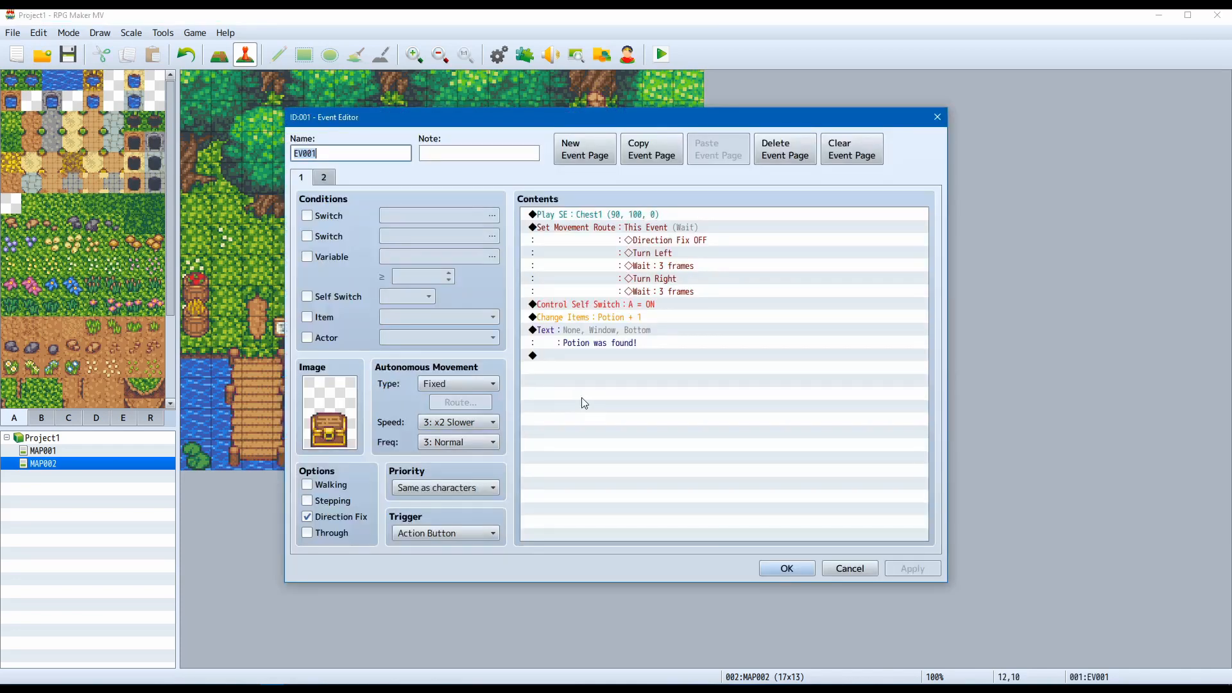
{"action": "left_click", "coordinate": [853, 568]}
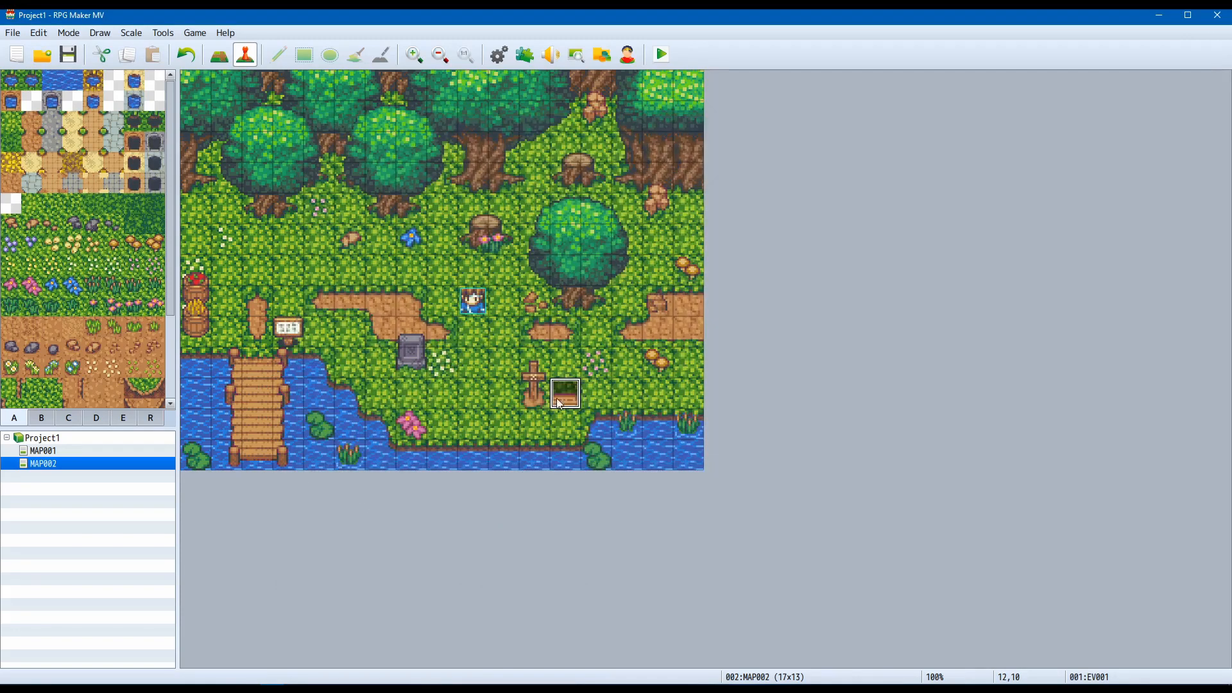
Reopen the chest event for editing and examine the command list on its first page.
{"action": "right_click", "coordinate": [569, 389]}
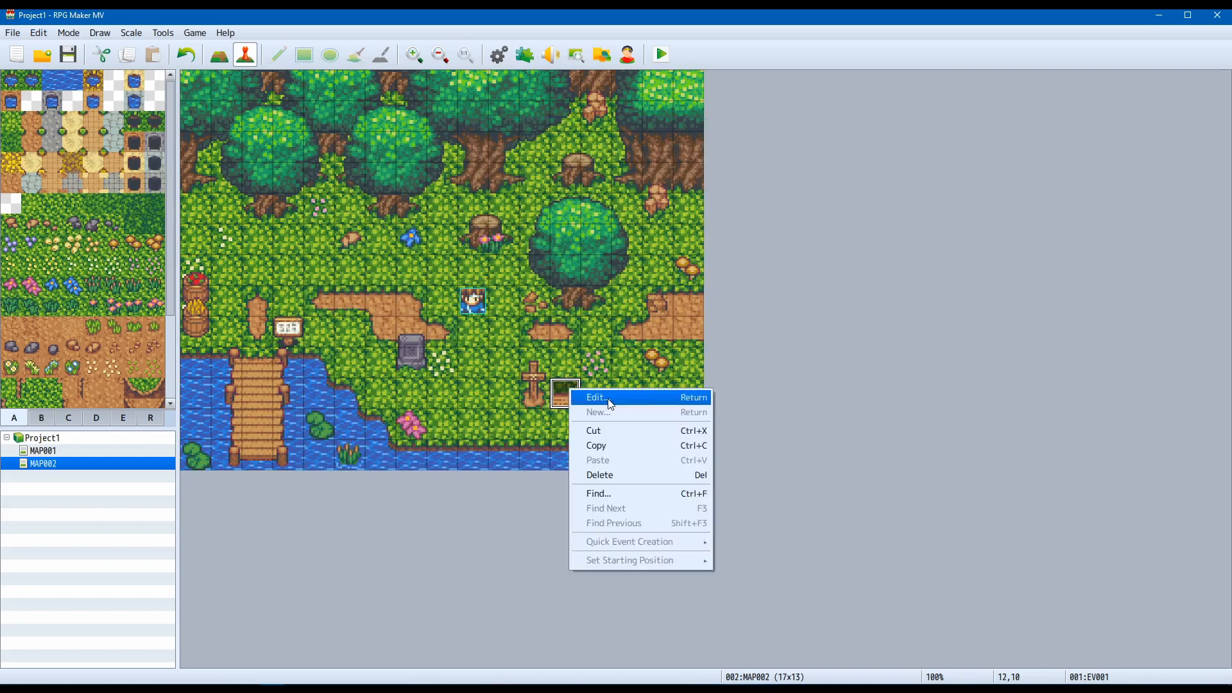
{"action": "left_click", "coordinate": [591, 398]}
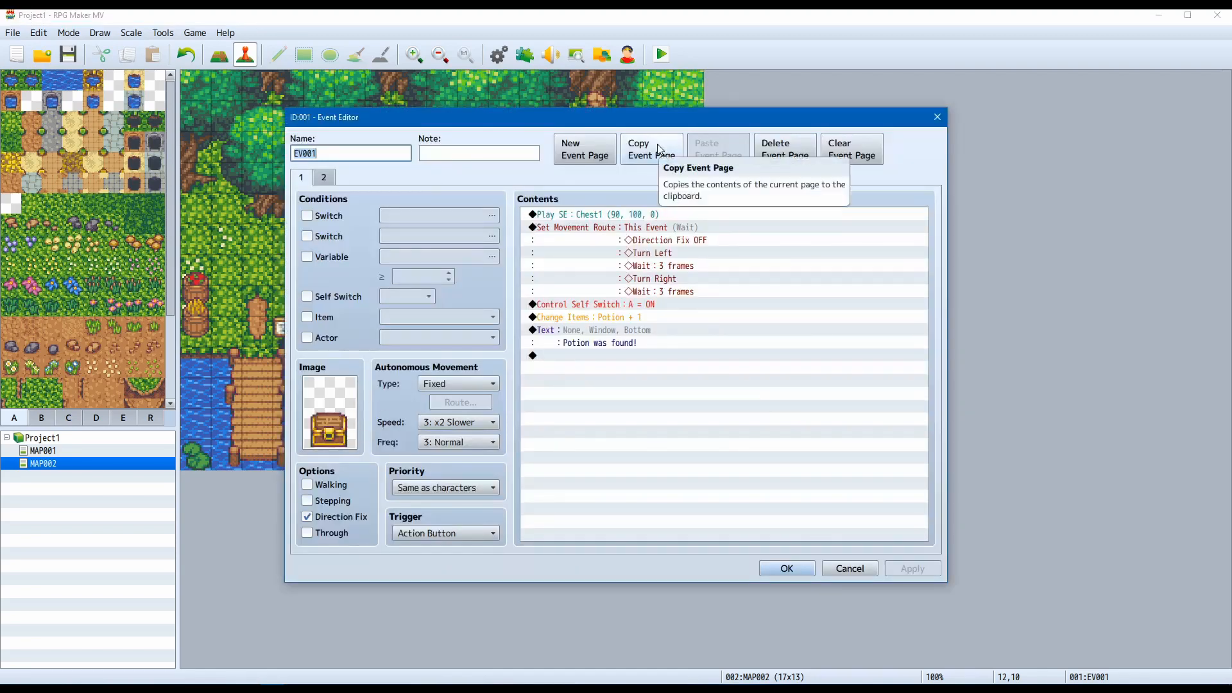
{"action": "left_click", "coordinate": [694, 341]}
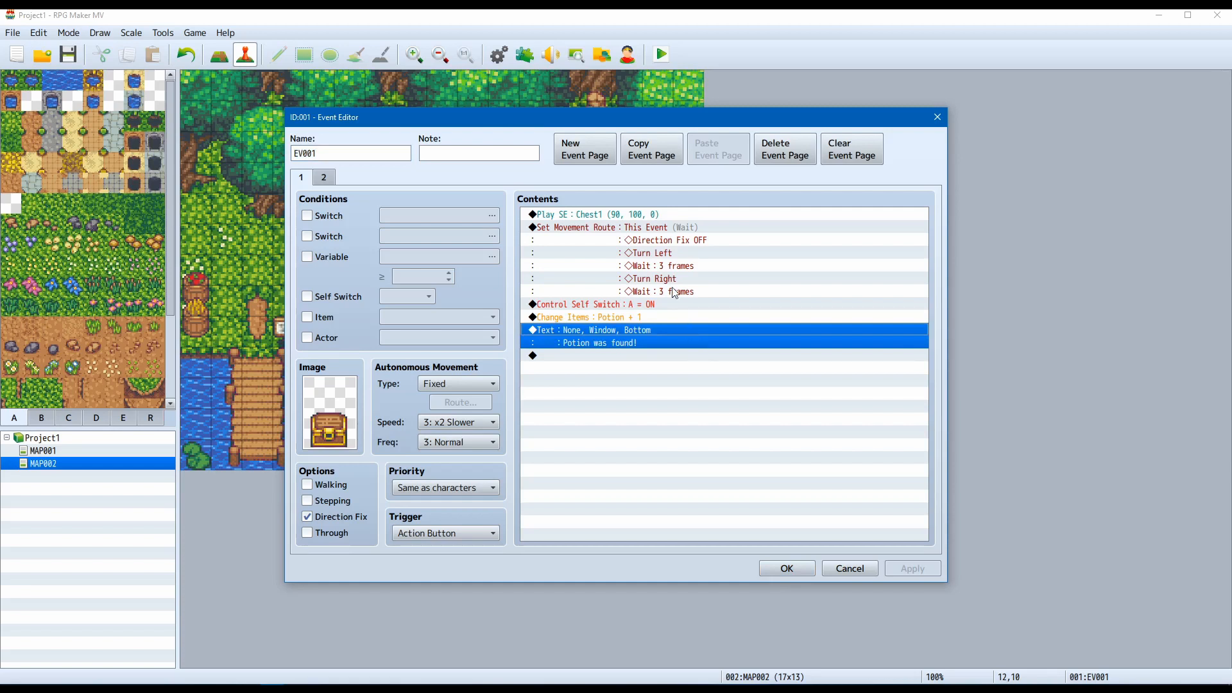
{"action": "key", "text": "Down"}
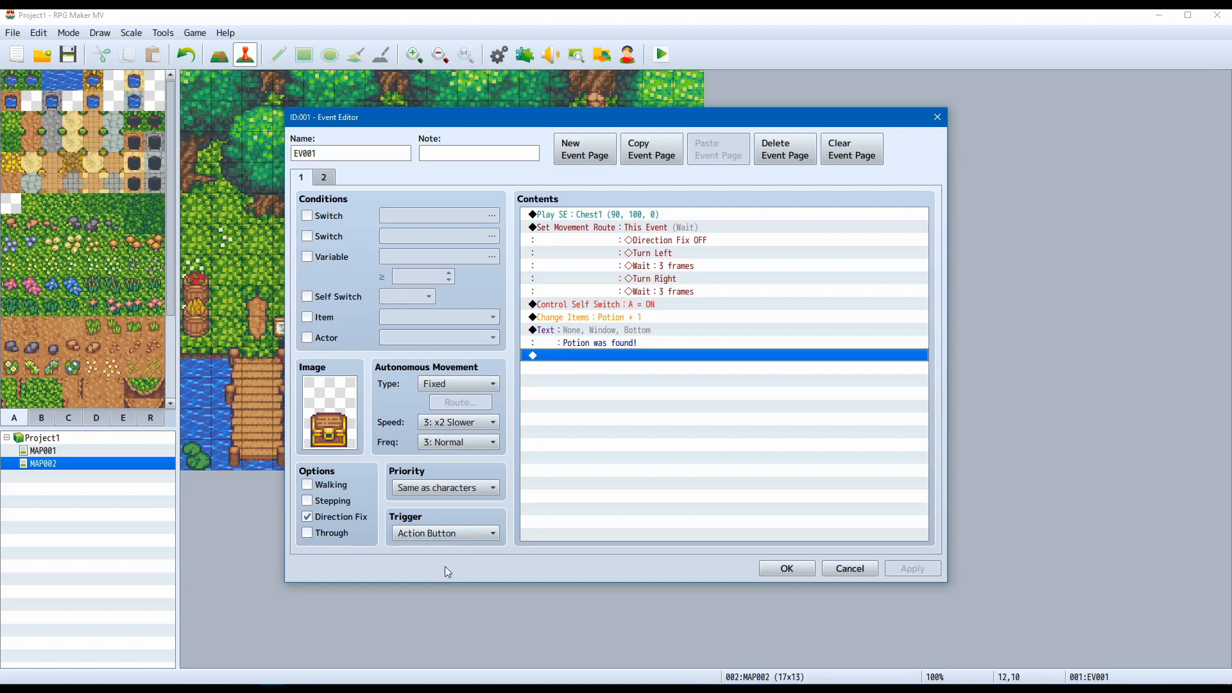
Examine the Trigger and Priority options of the chest event, keeping Action Button and Same as characters.
{"action": "mouse_move", "coordinate": [461, 537]}
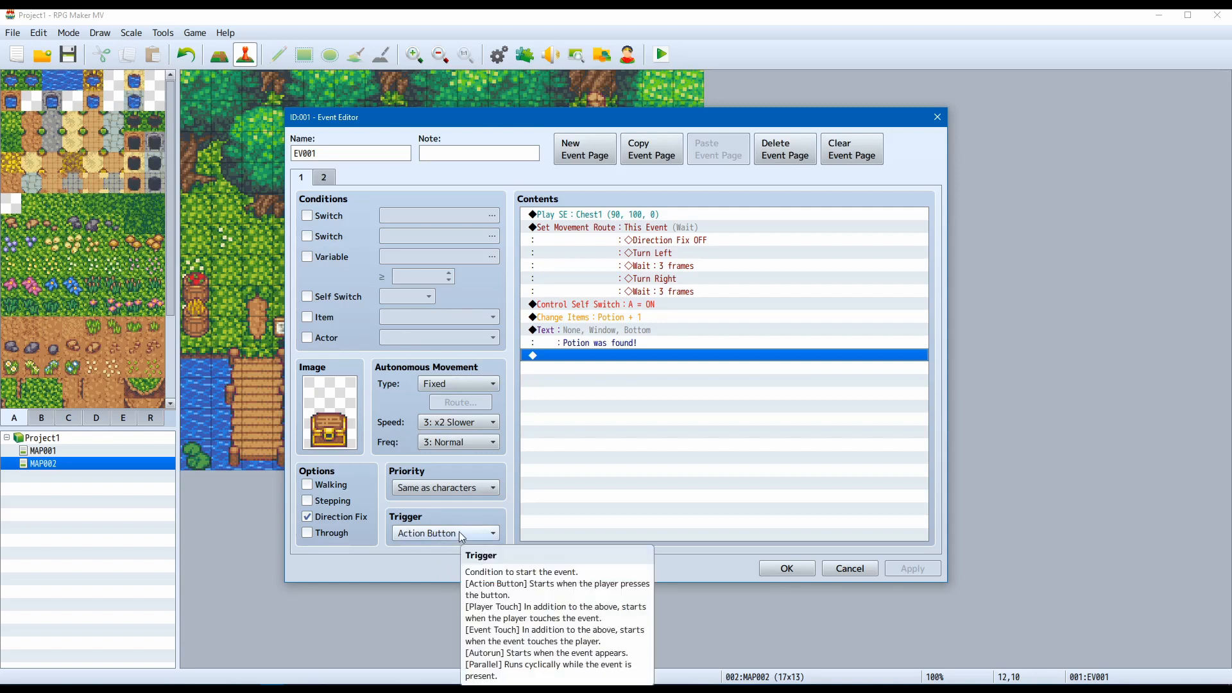
{"action": "left_click", "coordinate": [498, 537]}
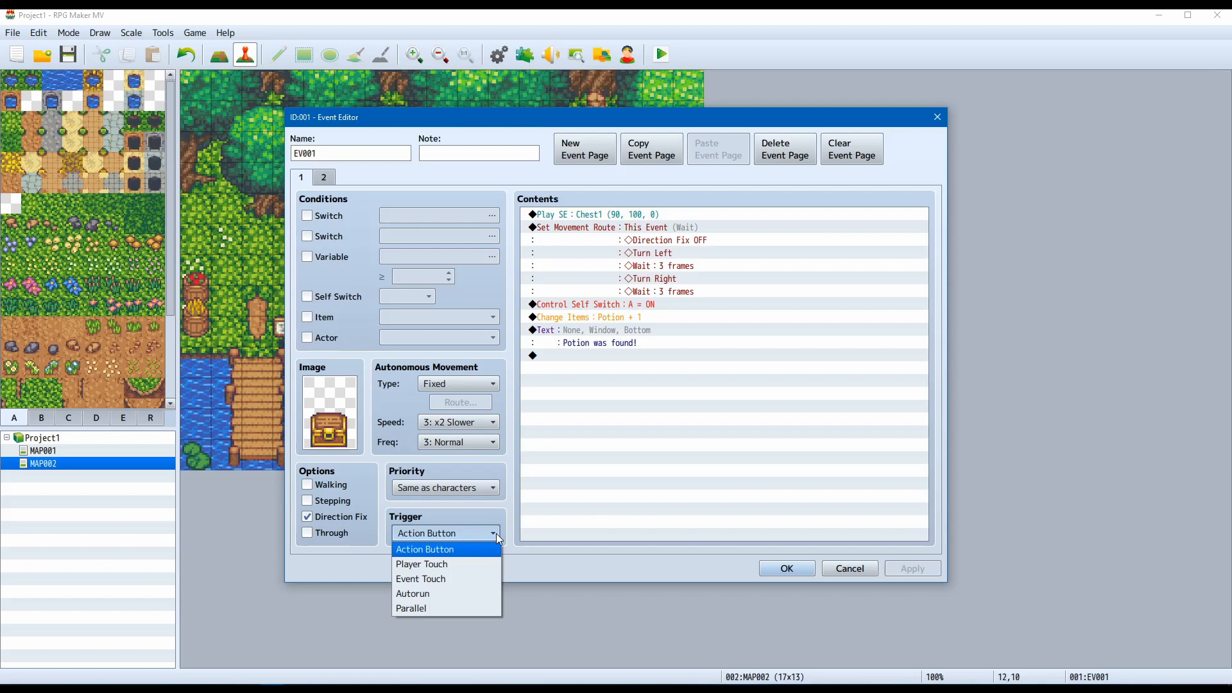
{"action": "left_click", "coordinate": [497, 535]}
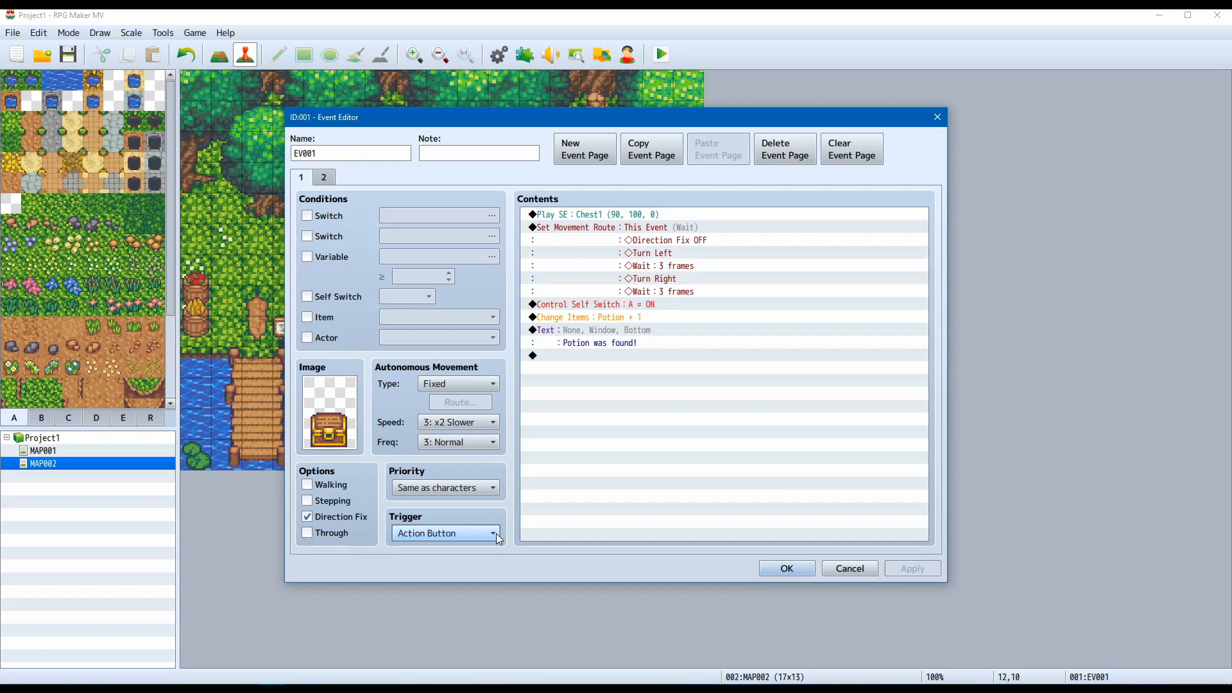
{"action": "left_click", "coordinate": [499, 490]}
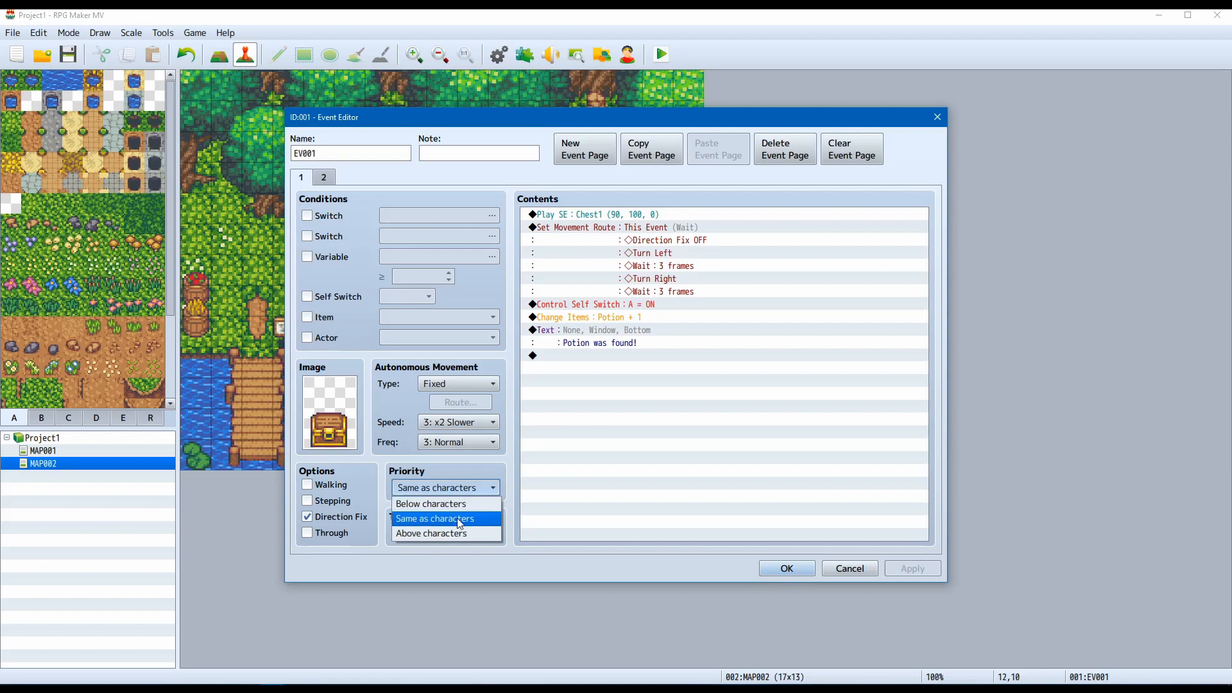
{"action": "left_click", "coordinate": [460, 521]}
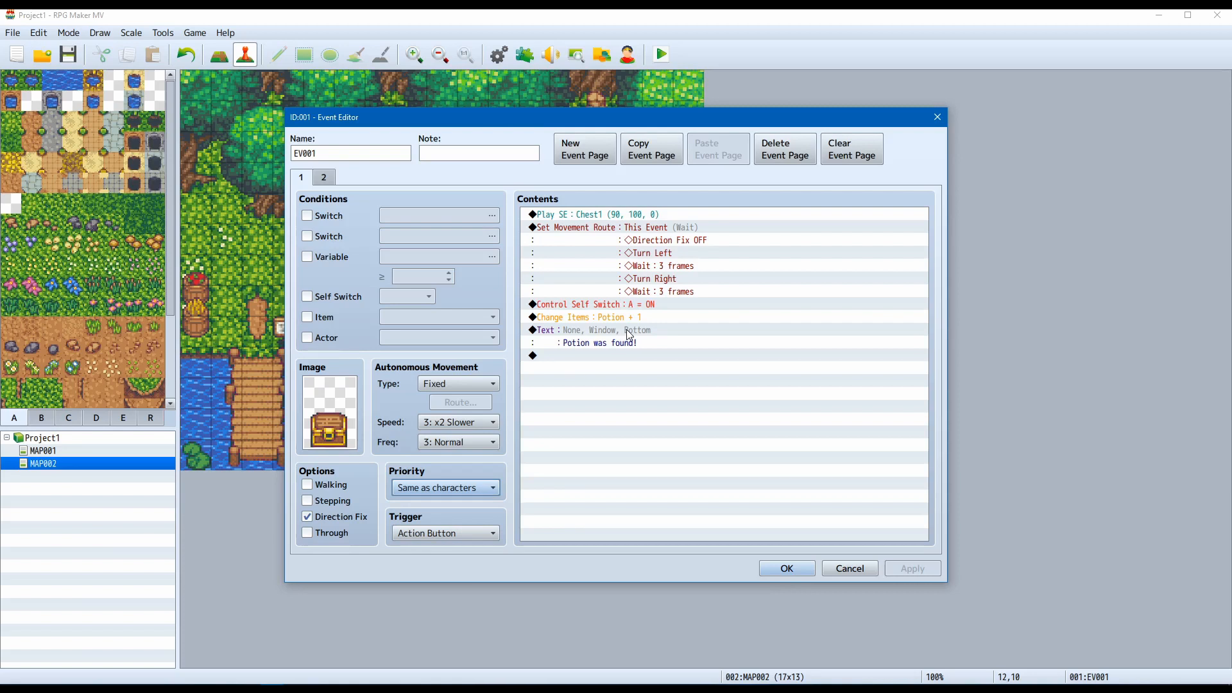
{"action": "left_click", "coordinate": [671, 446]}
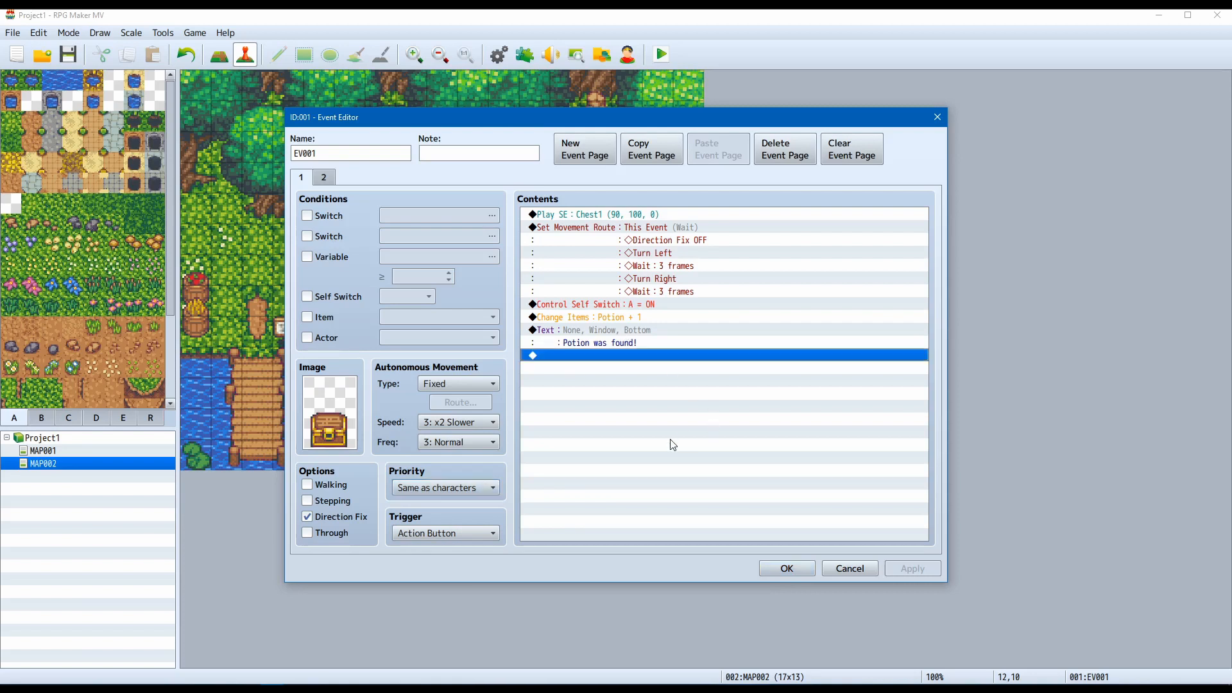
Review the chest event's Priority choices, keep Same as characters, and close the event with OK.
{"action": "left_click", "coordinate": [476, 488]}
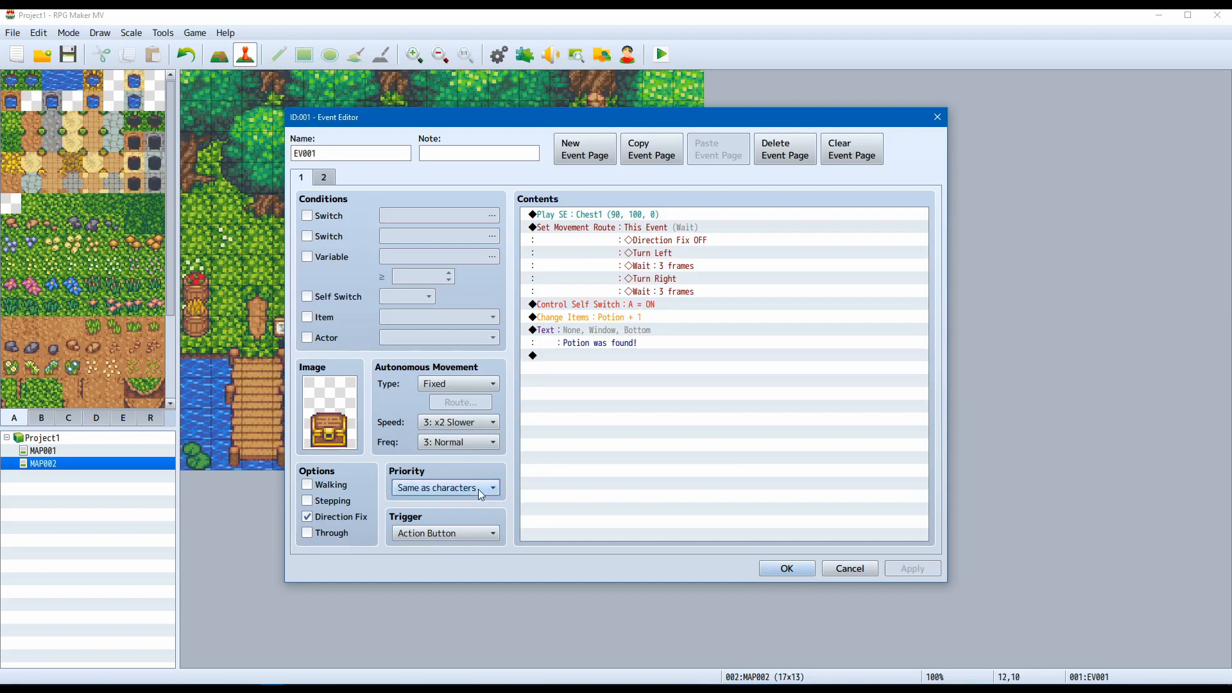
{"action": "left_click", "coordinate": [587, 491]}
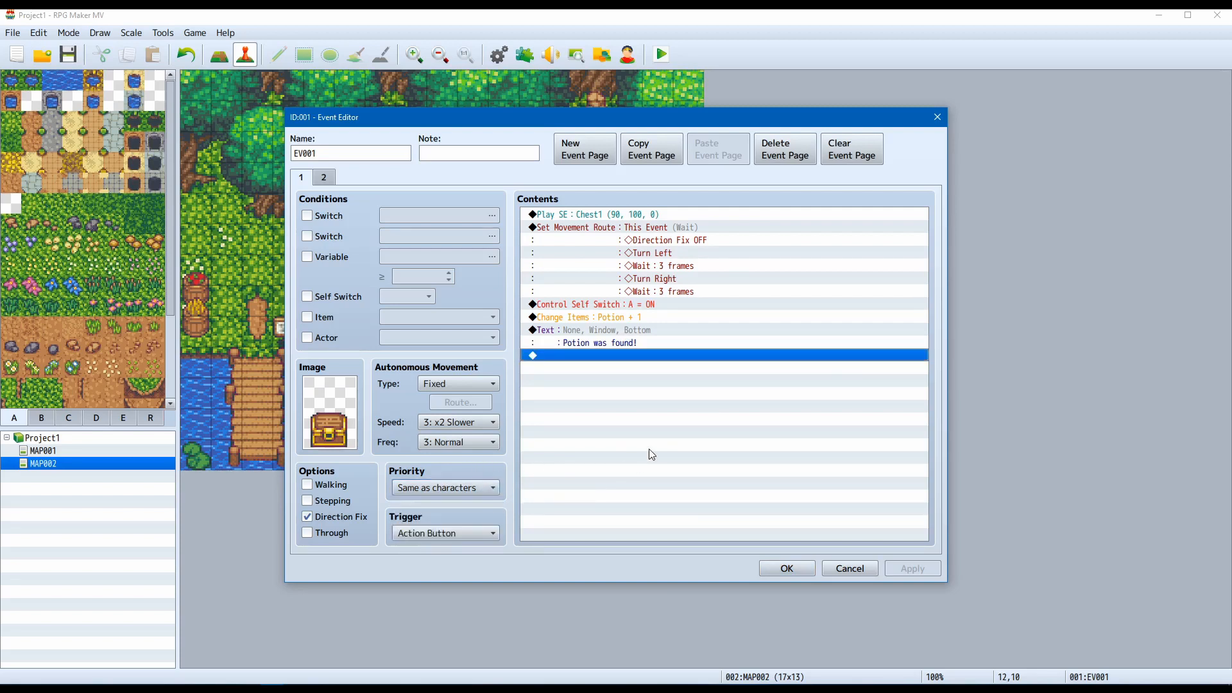
{"action": "left_click", "coordinate": [449, 489]}
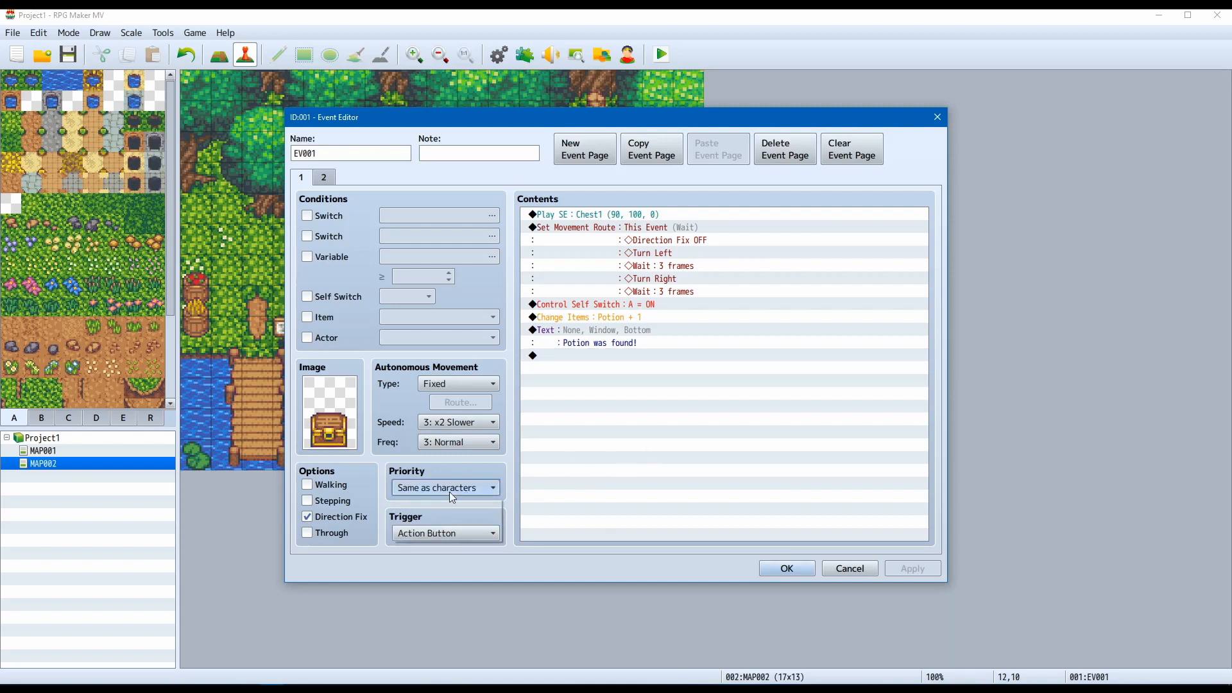
{"action": "left_click", "coordinate": [527, 475]}
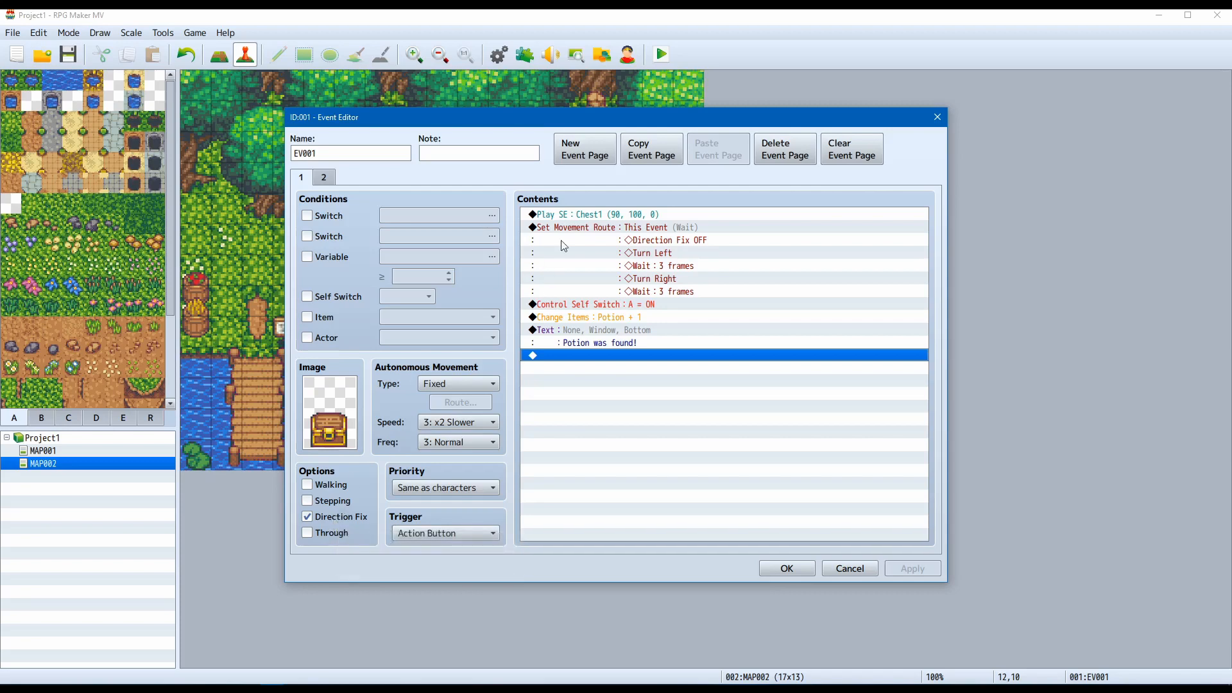
{"action": "left_click", "coordinate": [786, 568]}
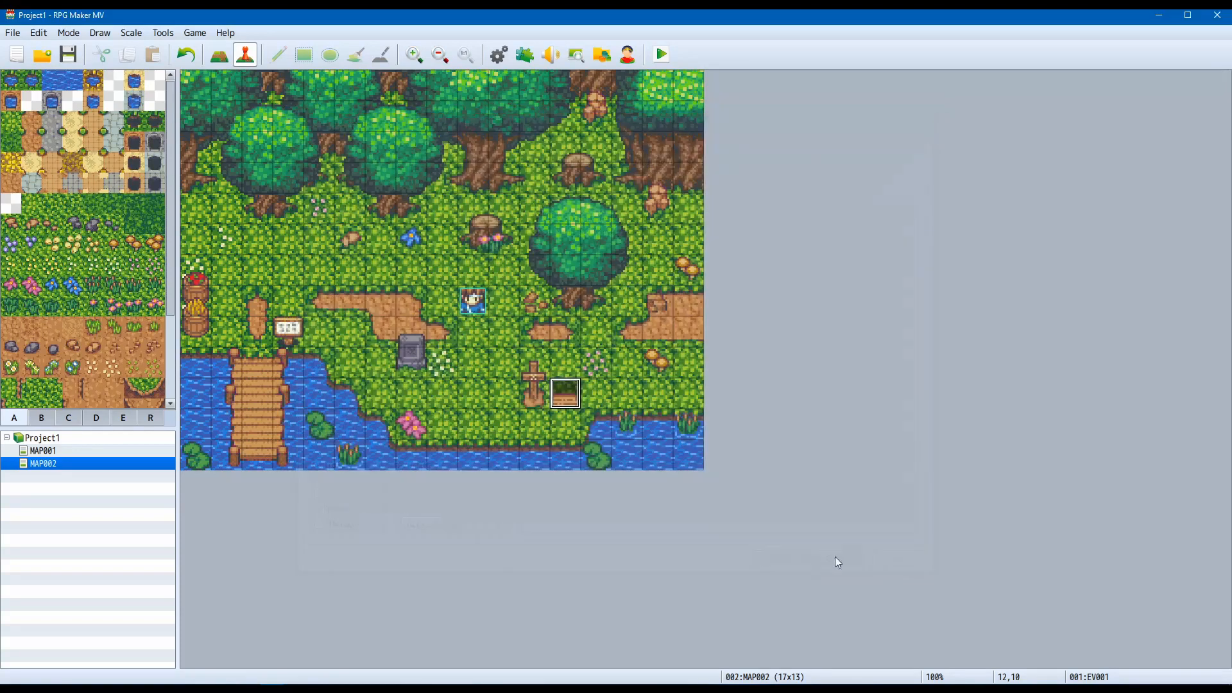
Reopen the chest event on tile 12,10 and view the commands that can be inserted at its Play SE line.
{"action": "left_click", "coordinate": [601, 400]}
{"action": "double_click", "coordinate": [570, 397]}
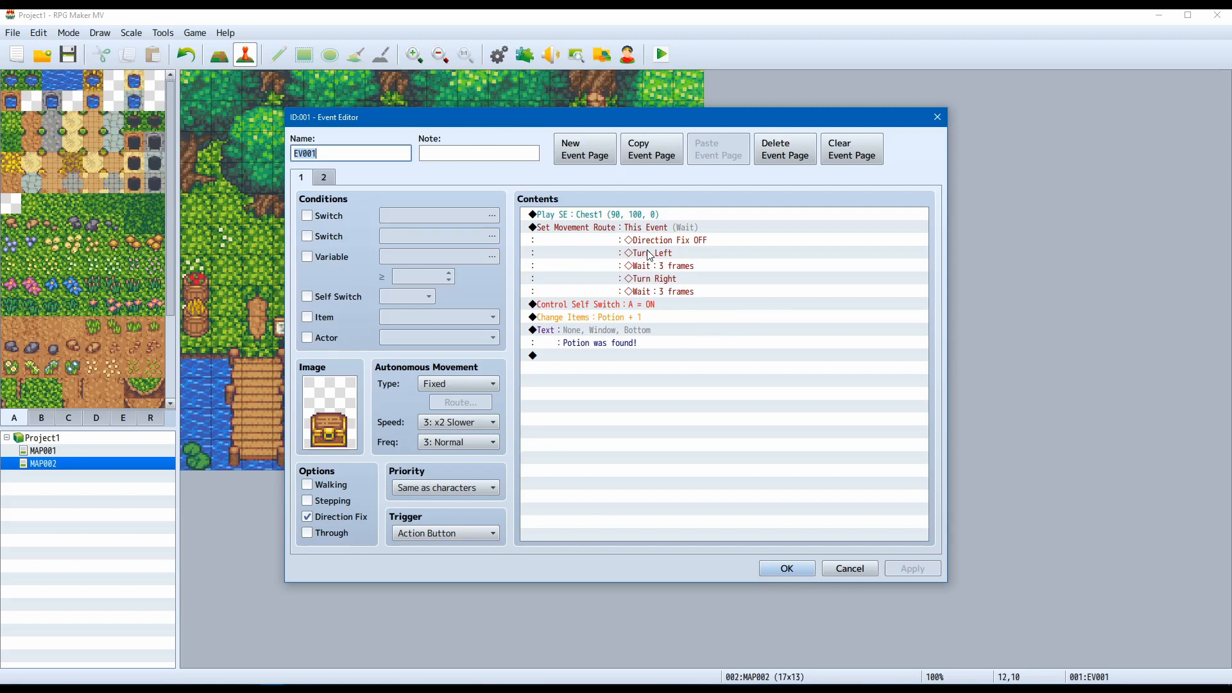
{"action": "left_click", "coordinate": [662, 215]}
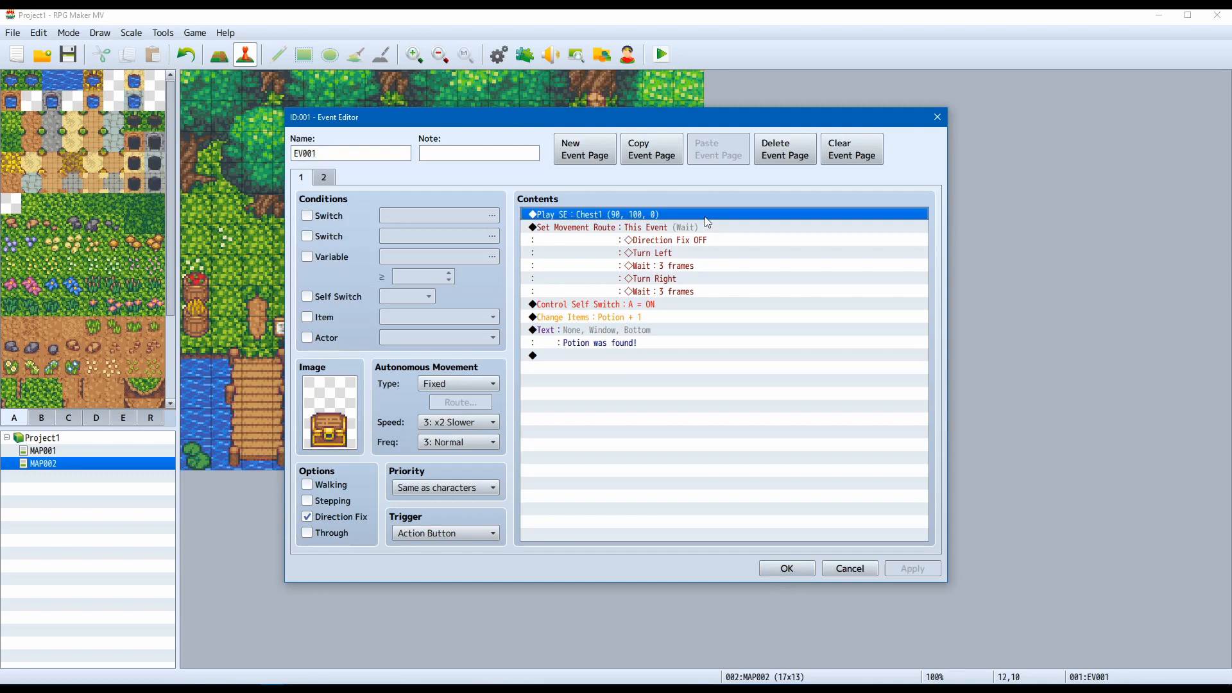
{"action": "key", "text": "Insert"}
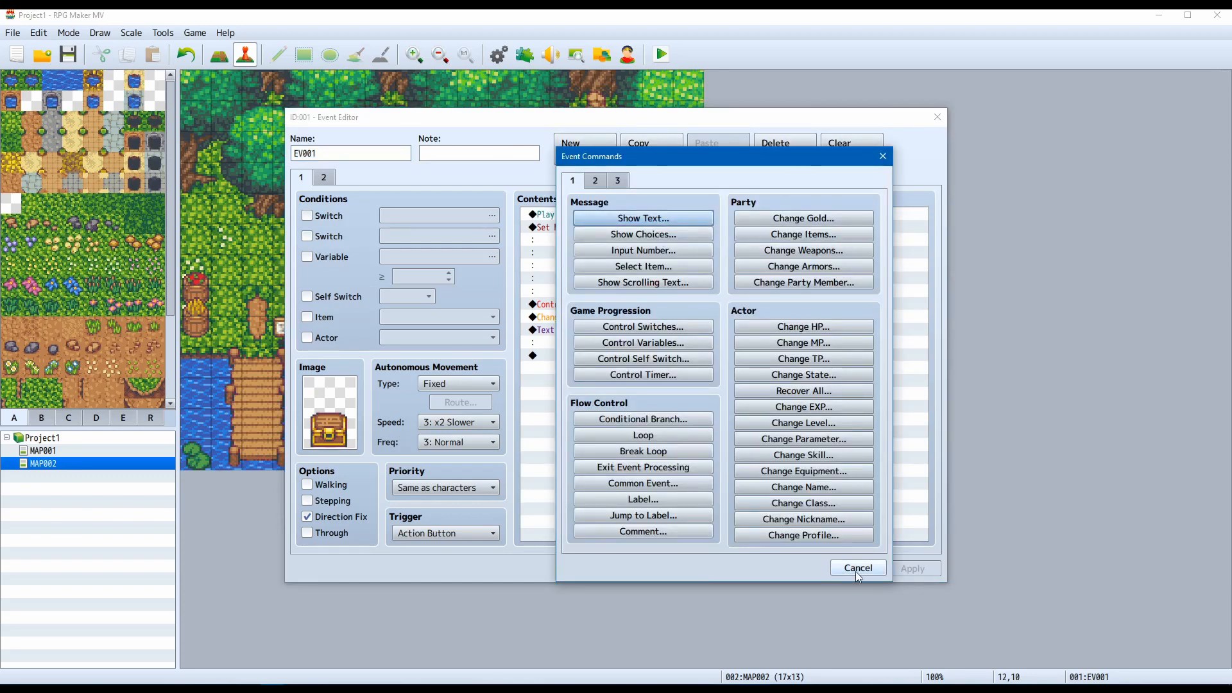
{"action": "left_click", "coordinate": [857, 568]}
Open the Play SE command for editing, preview the Chest1 sound, and leave its settings without changes.
{"action": "right_click", "coordinate": [658, 212]}
{"action": "left_click", "coordinate": [726, 231]}
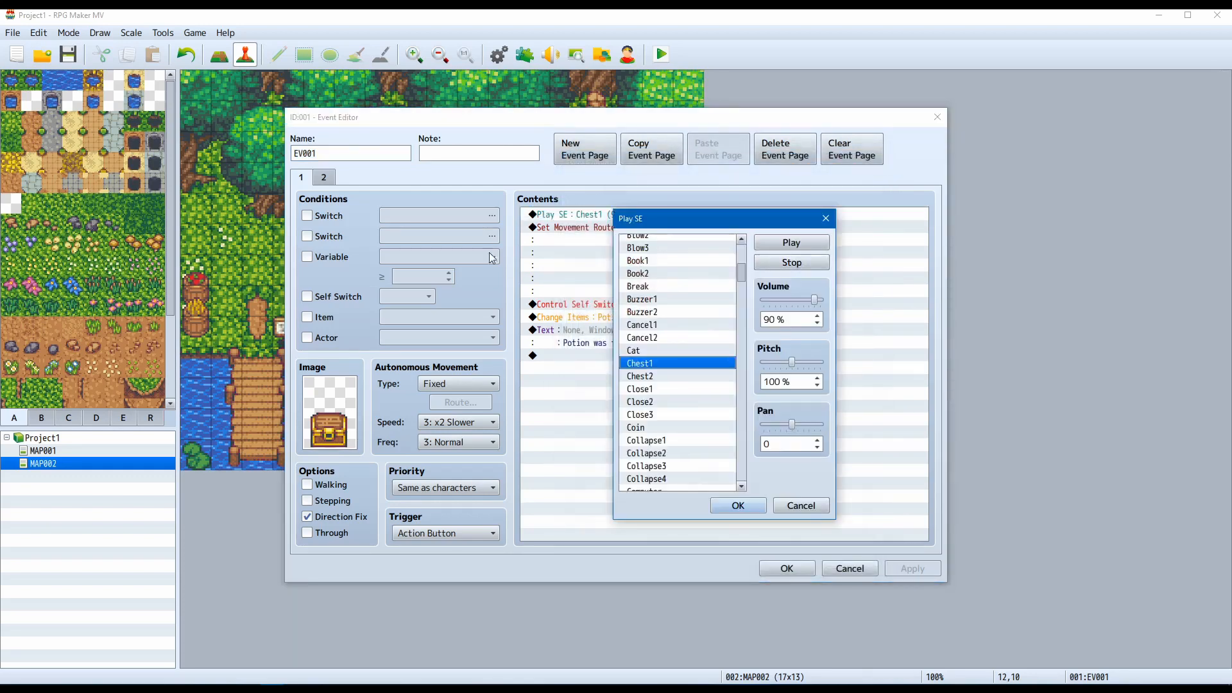
{"action": "left_click_drag", "start_coordinate": [741, 277], "coordinate": [745, 279]}
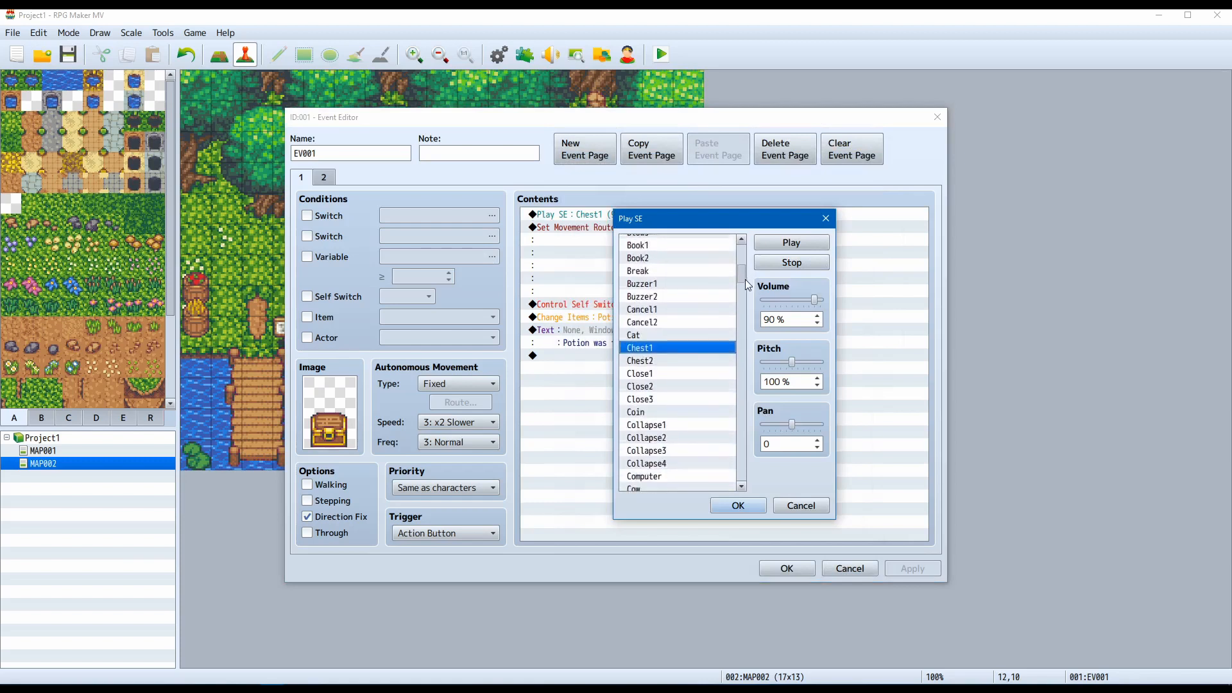
{"action": "left_click", "coordinate": [806, 242]}
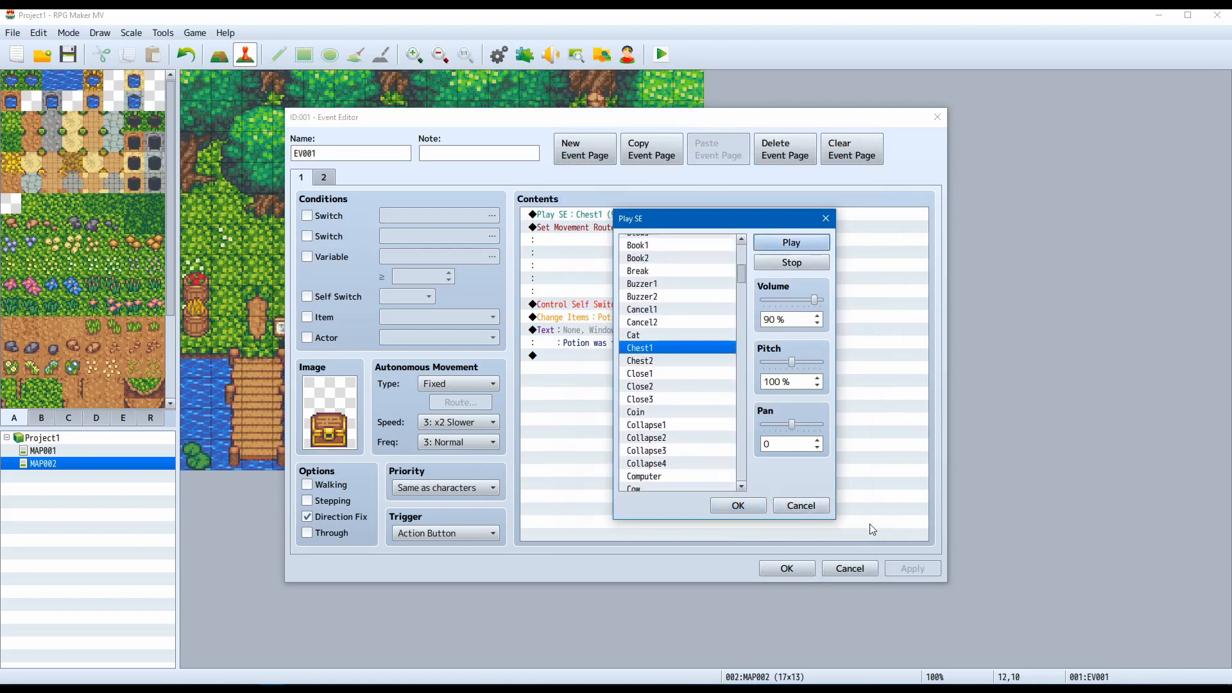
{"action": "left_click", "coordinate": [827, 509]}
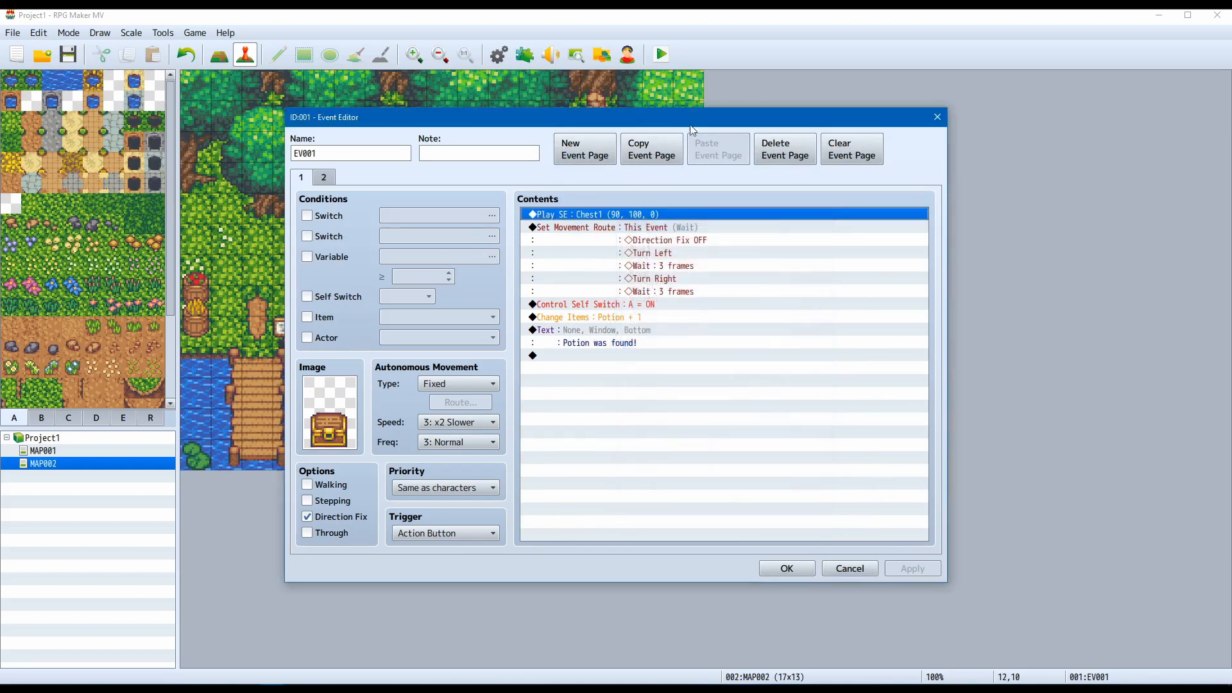
Examine the Set Movement Route and Change Items commands in the first page's contents.
{"action": "left_click", "coordinate": [652, 227]}
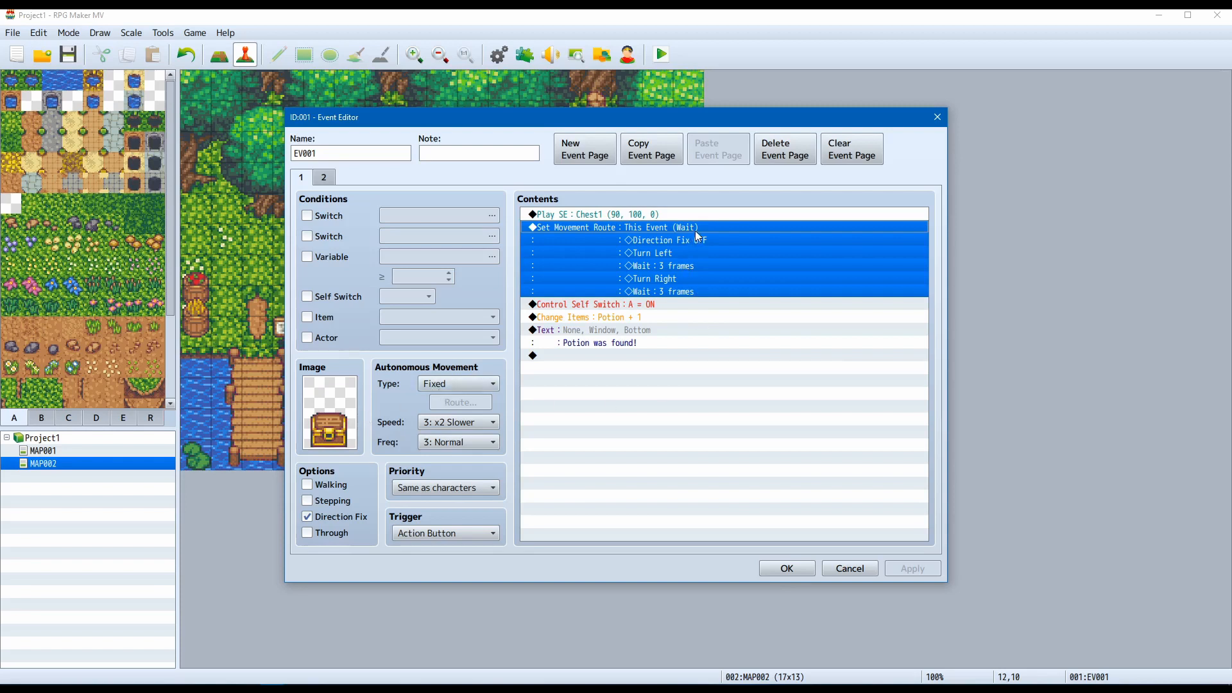
{"action": "left_click", "coordinate": [682, 317]}
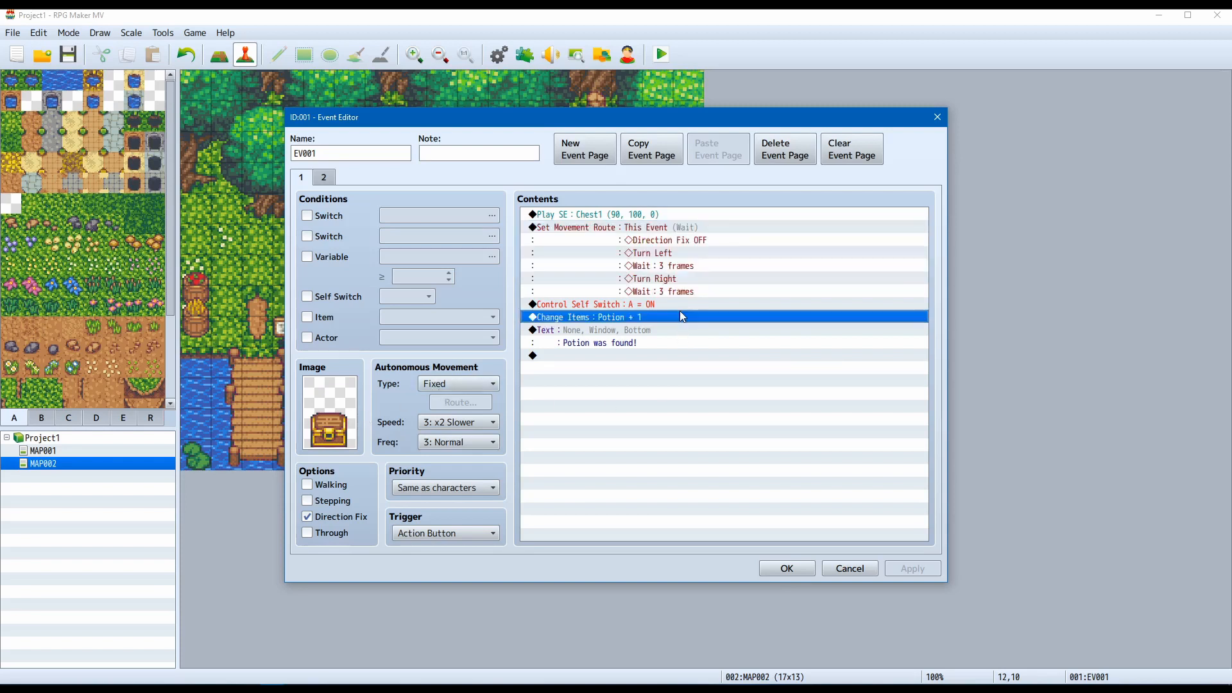
{"action": "left_click", "coordinate": [710, 232]}
Compare the chara2 and chests sprite sheets for the event image, and keep the closed gold-trimmed chest from chests.
{"action": "double_click", "coordinate": [314, 429]}
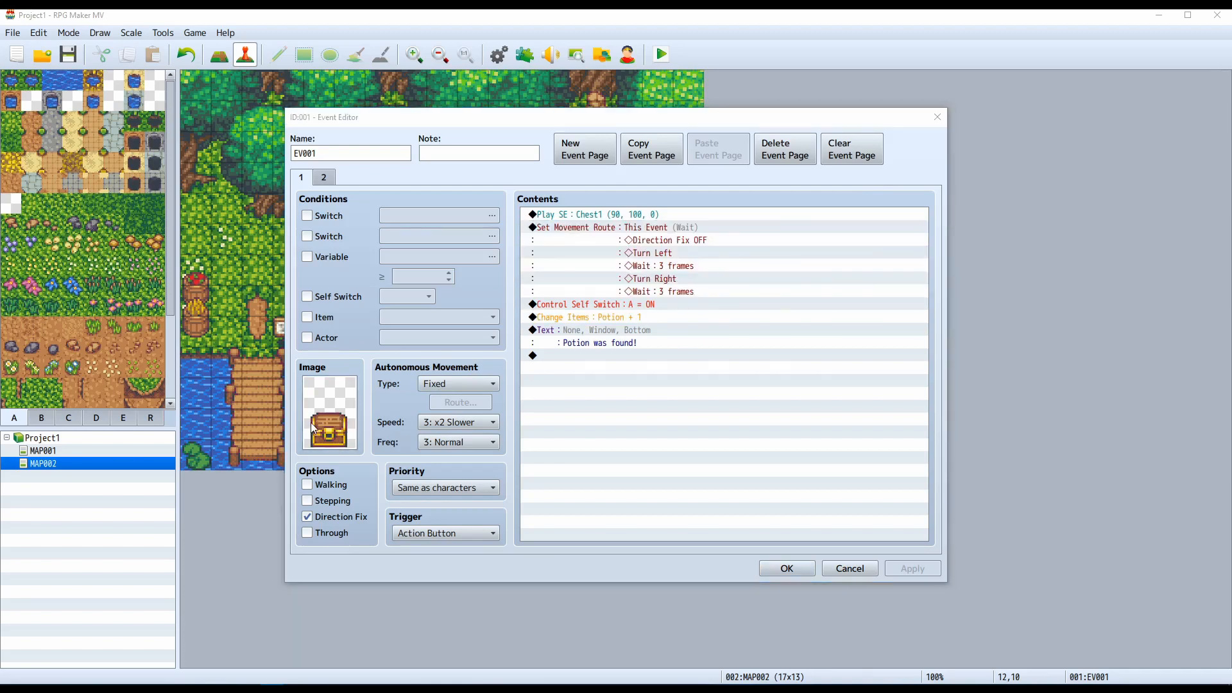
{"action": "left_click_drag", "start_coordinate": [726, 467], "coordinate": [766, 471]}
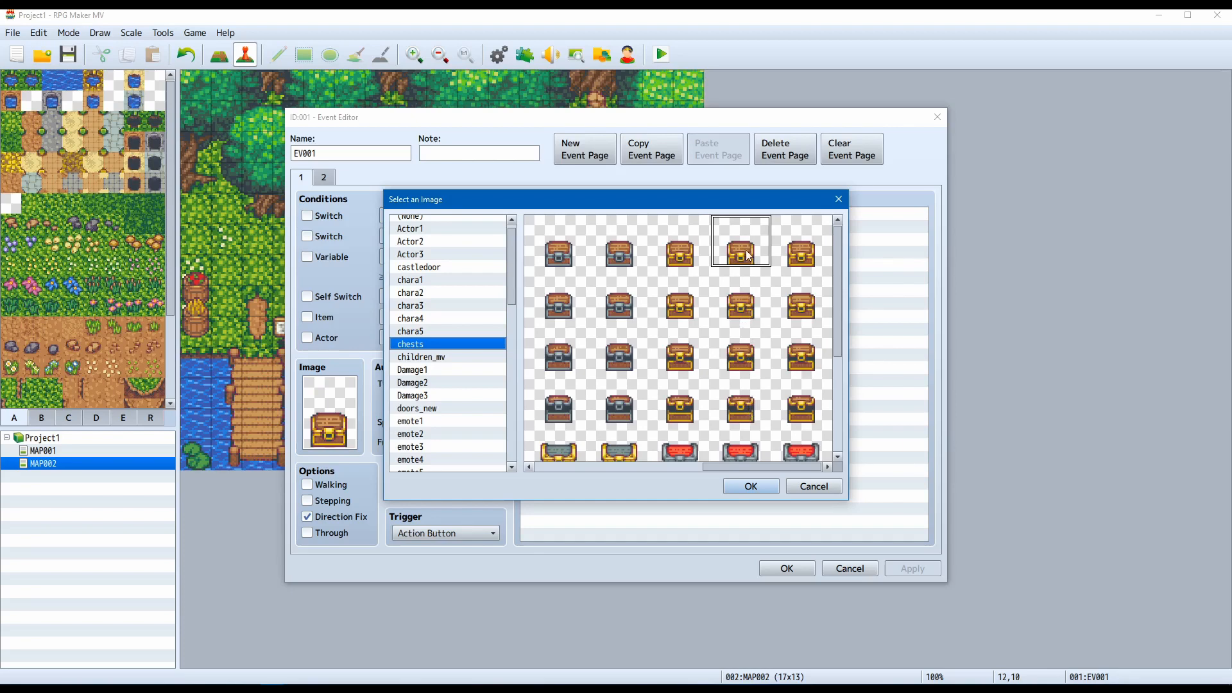
{"action": "left_click", "coordinate": [453, 294]}
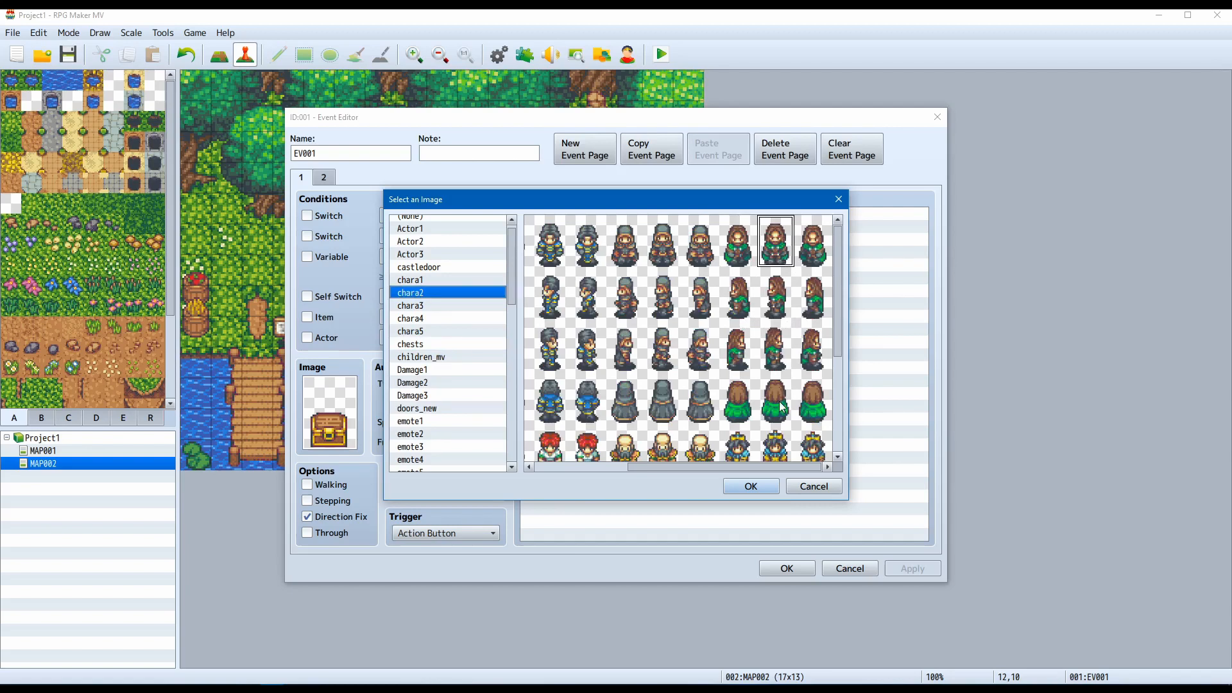
{"action": "left_click", "coordinate": [431, 345]}
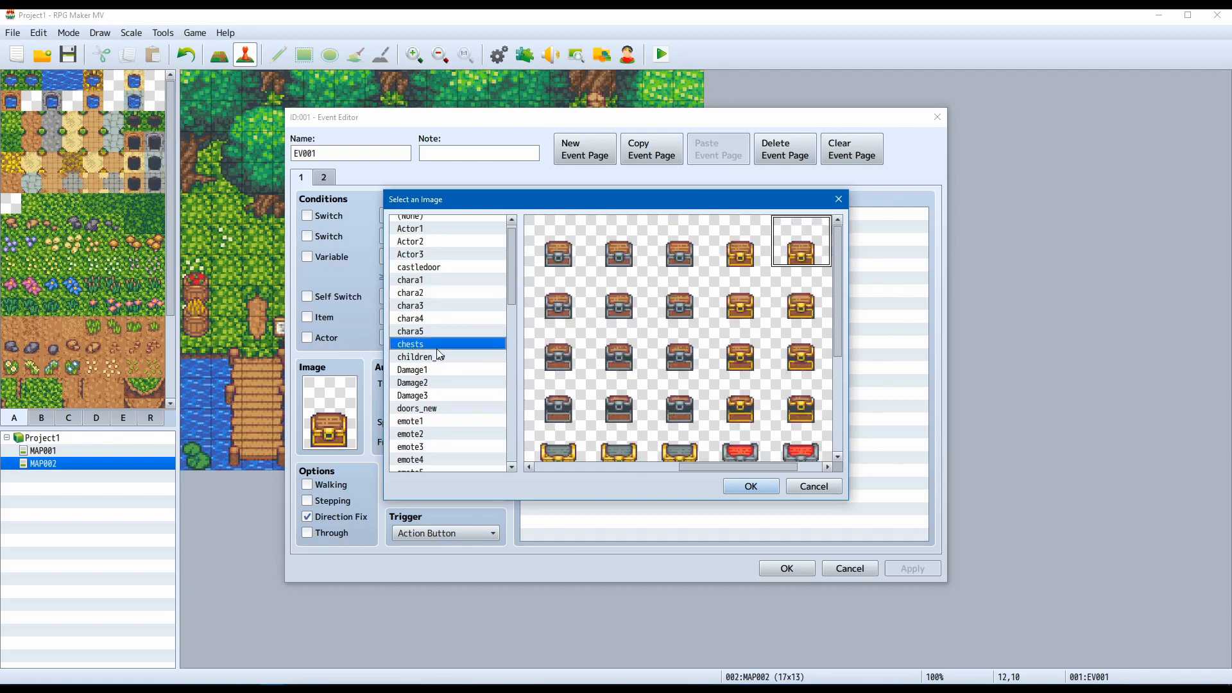
{"action": "left_click", "coordinate": [745, 259]}
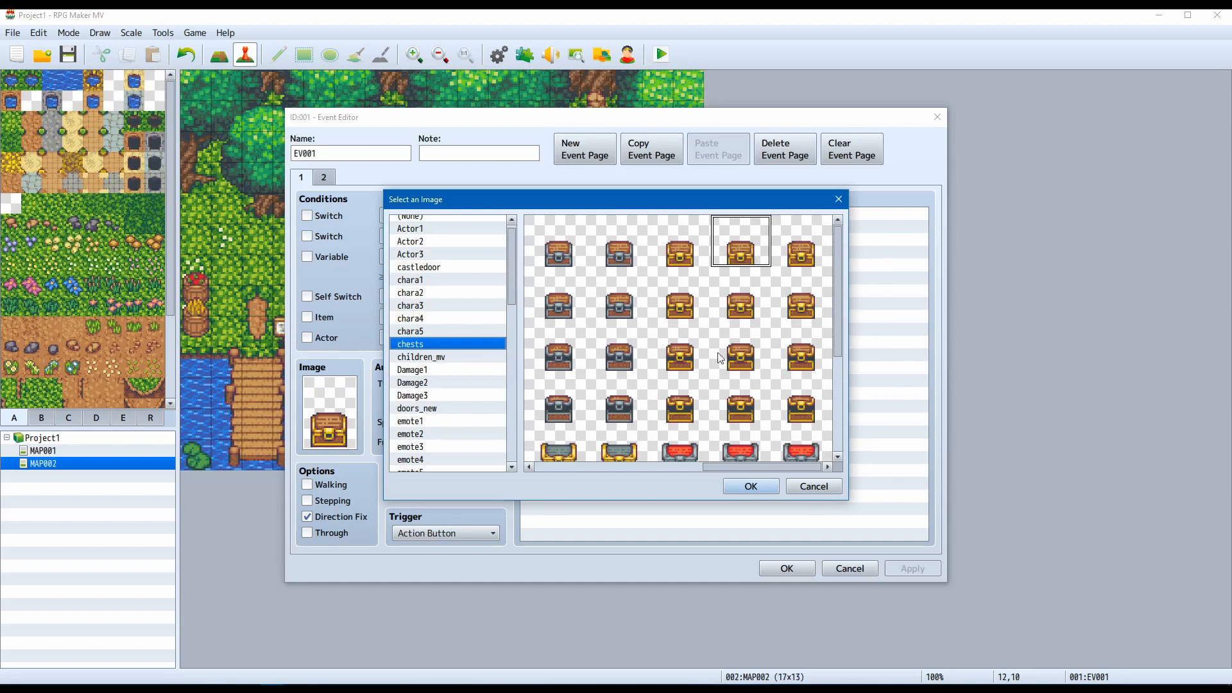
{"action": "left_click", "coordinate": [750, 486]}
Open the Set Movement Route command, go through its Direction Fix, Turn and Wait entries, and accept it without changes.
{"action": "left_click", "coordinate": [642, 225]}
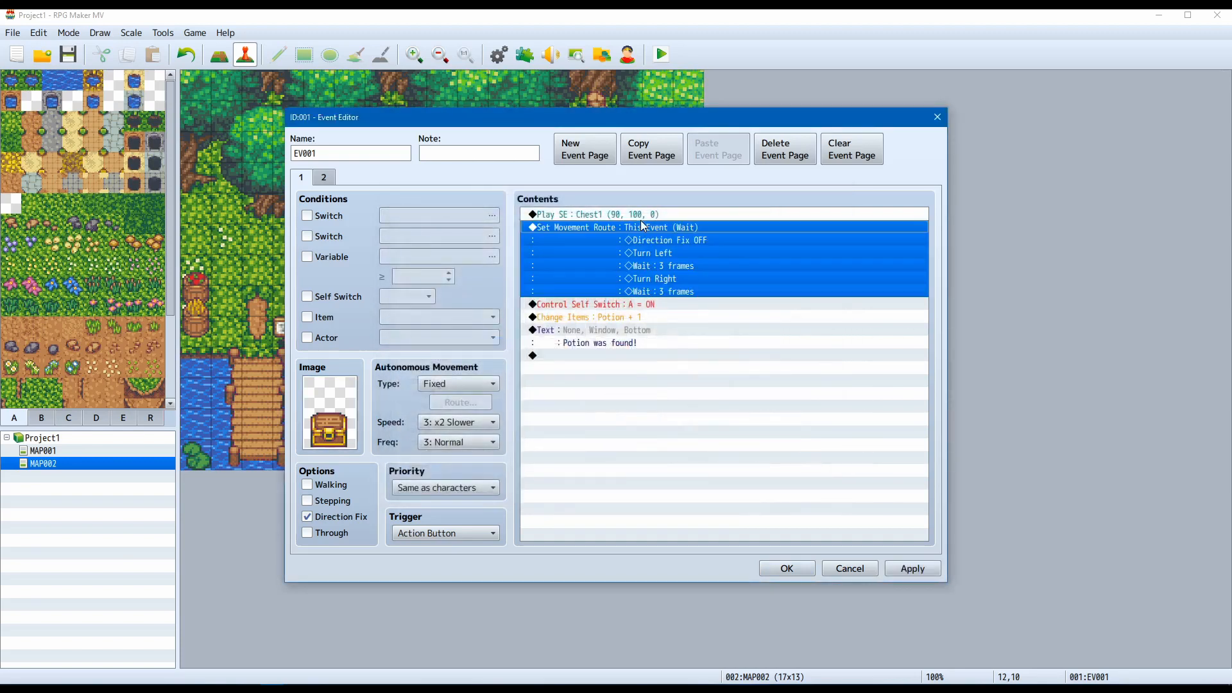
{"action": "right_click", "coordinate": [641, 225]}
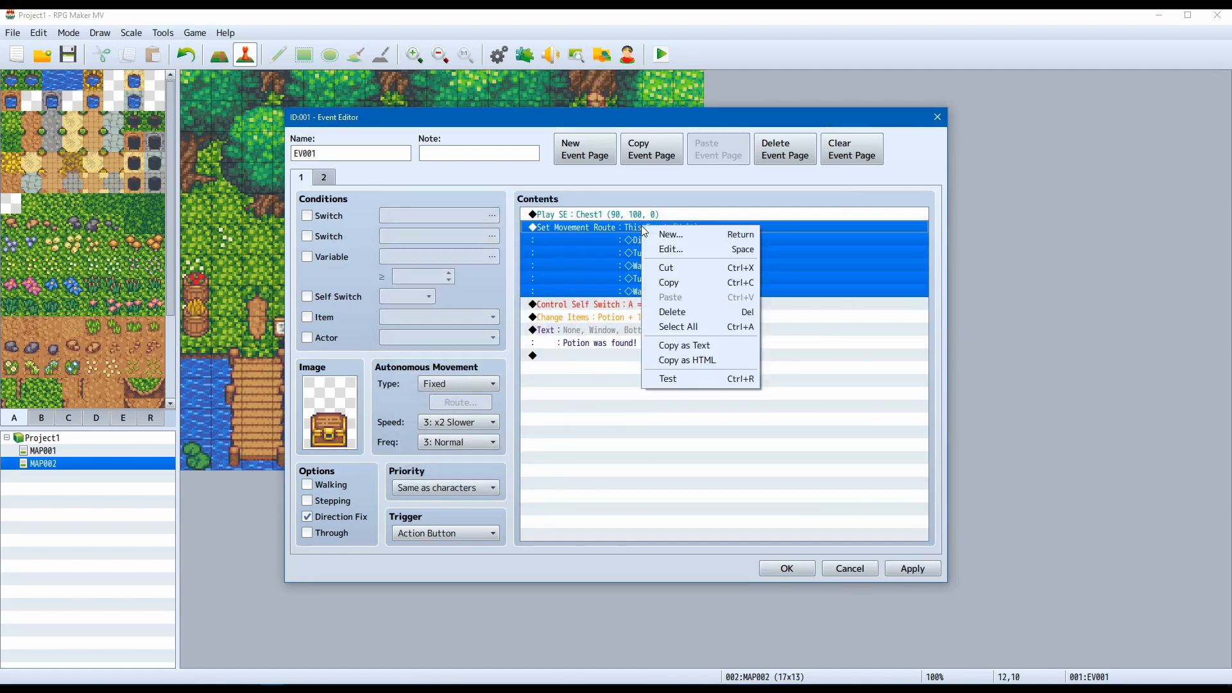
{"action": "left_click", "coordinate": [668, 250]}
{"action": "left_click", "coordinate": [496, 264]}
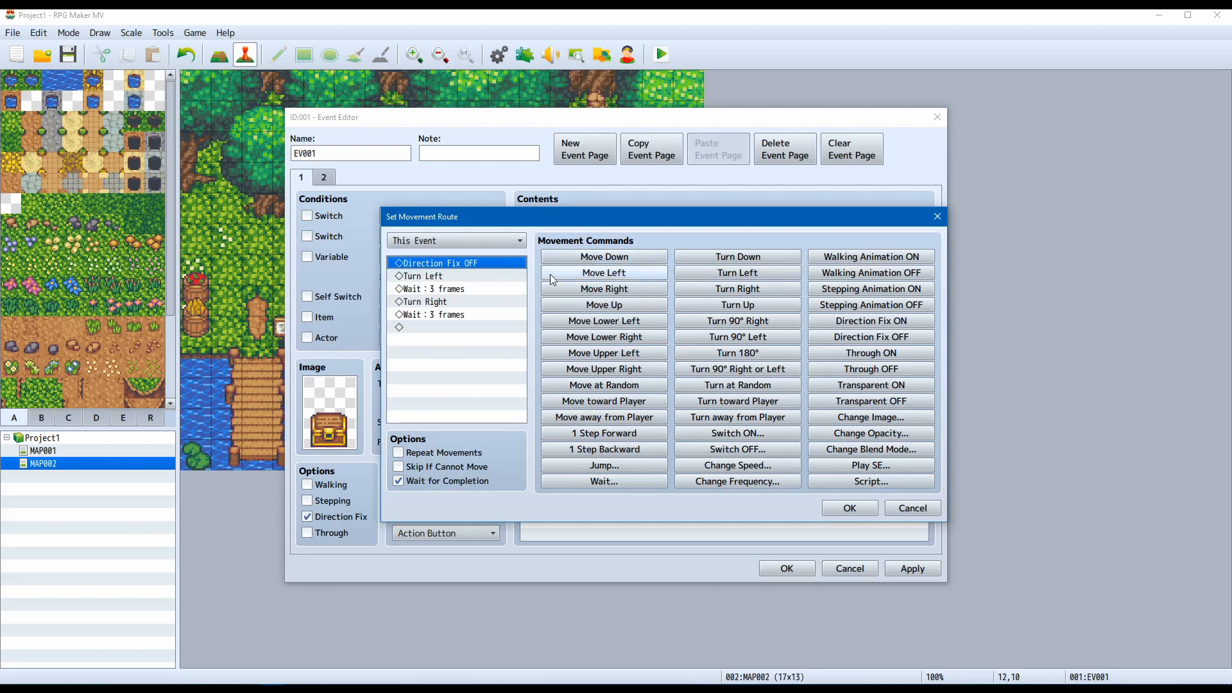
{"action": "left_click", "coordinate": [465, 291]}
{"action": "left_click", "coordinate": [466, 303]}
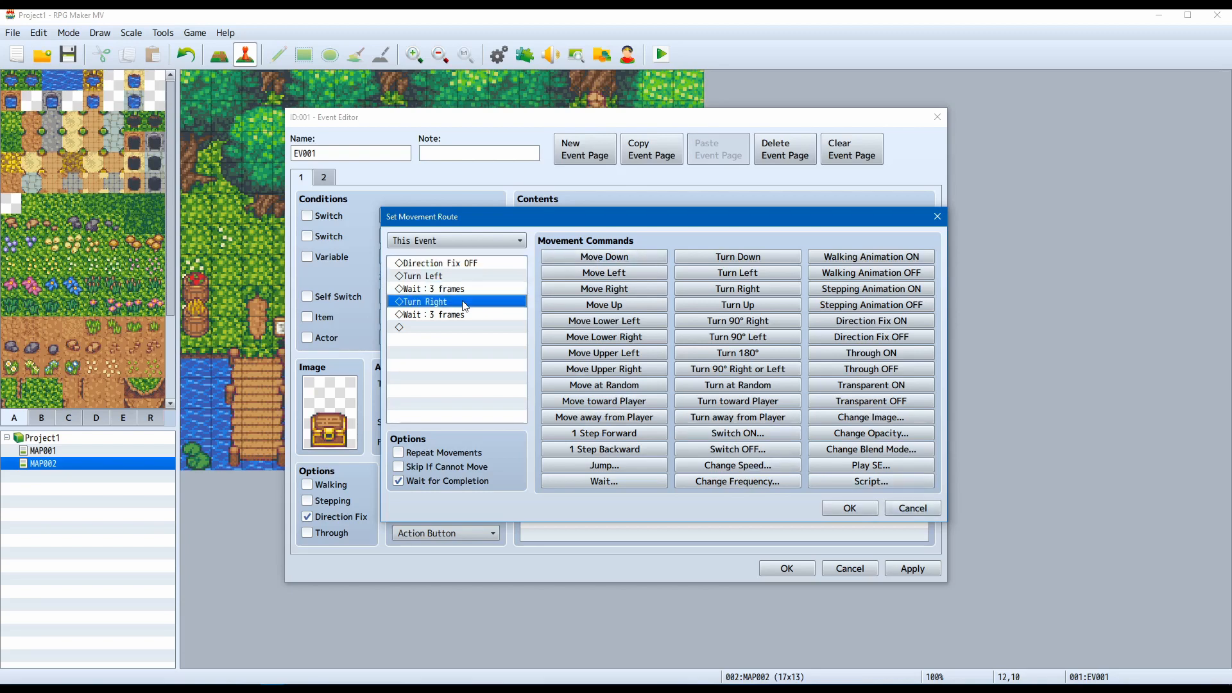
{"action": "left_click", "coordinate": [463, 315]}
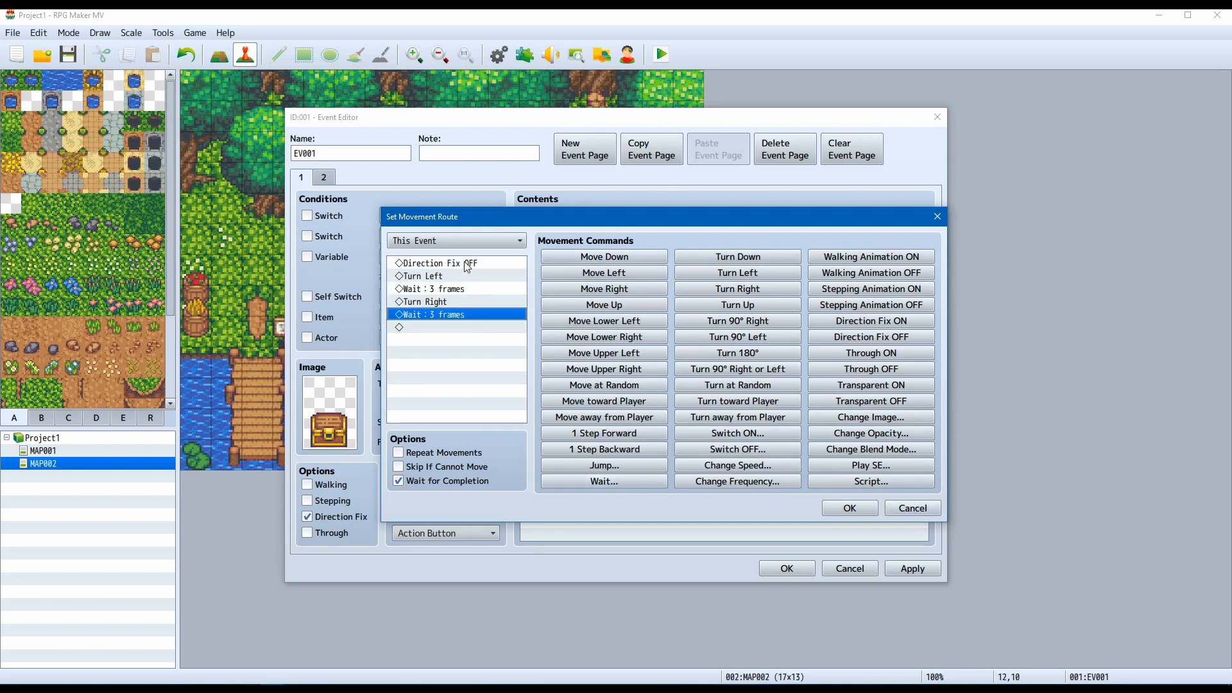
{"action": "left_click", "coordinate": [850, 507]}
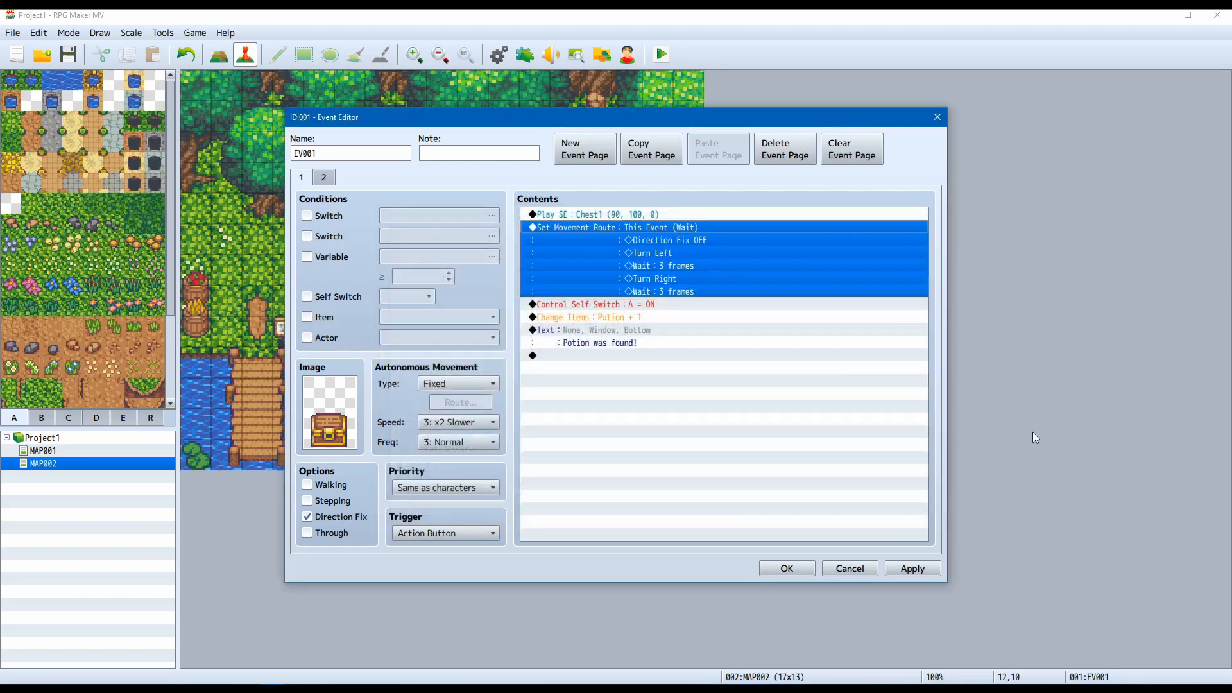
Compare the closed chest sprite with the opening frames below it in the chests sheet, and keep the closed one as the image.
{"action": "left_click", "coordinate": [645, 304]}
{"action": "left_click", "coordinate": [714, 260]}
{"action": "double_click", "coordinate": [335, 431]}
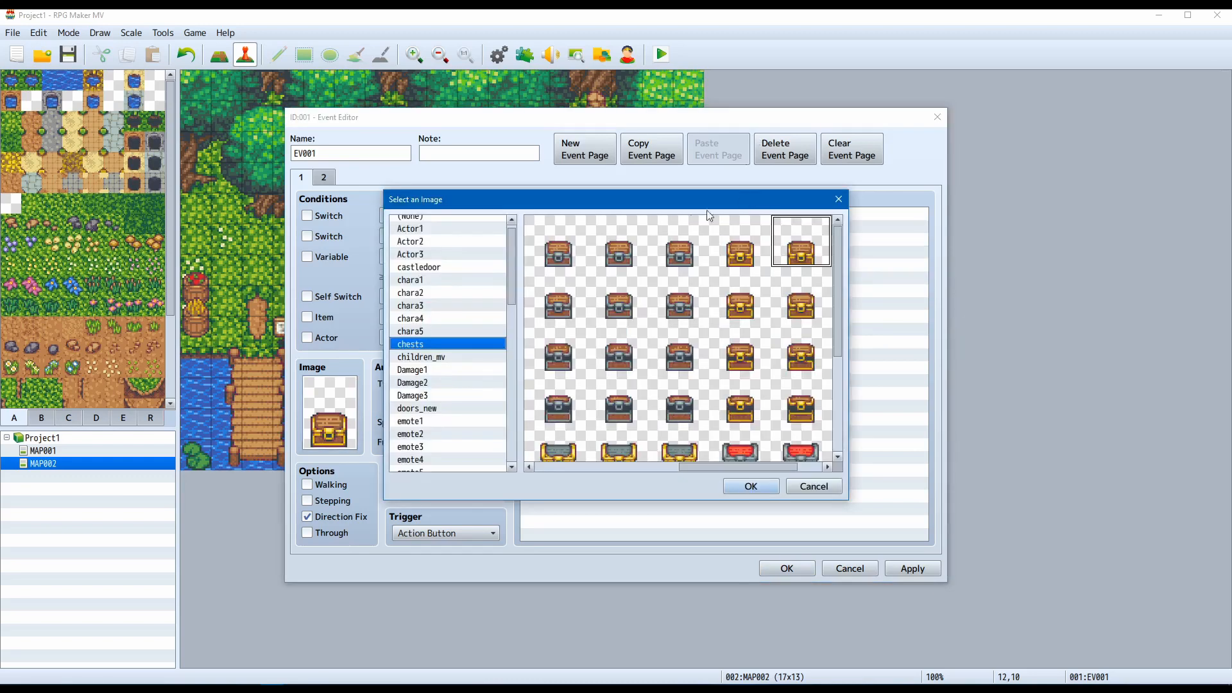
{"action": "left_click_drag", "start_coordinate": [836, 213], "coordinate": [404, 153]}
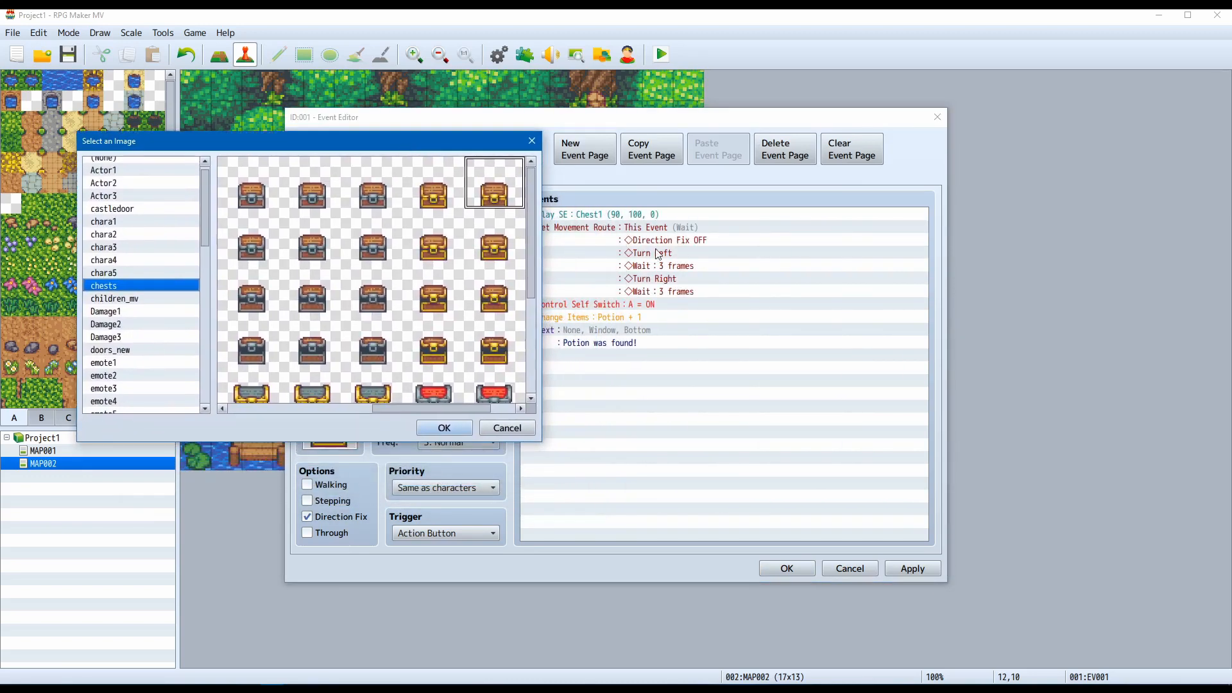
{"action": "left_click_drag", "start_coordinate": [431, 409], "coordinate": [507, 417]}
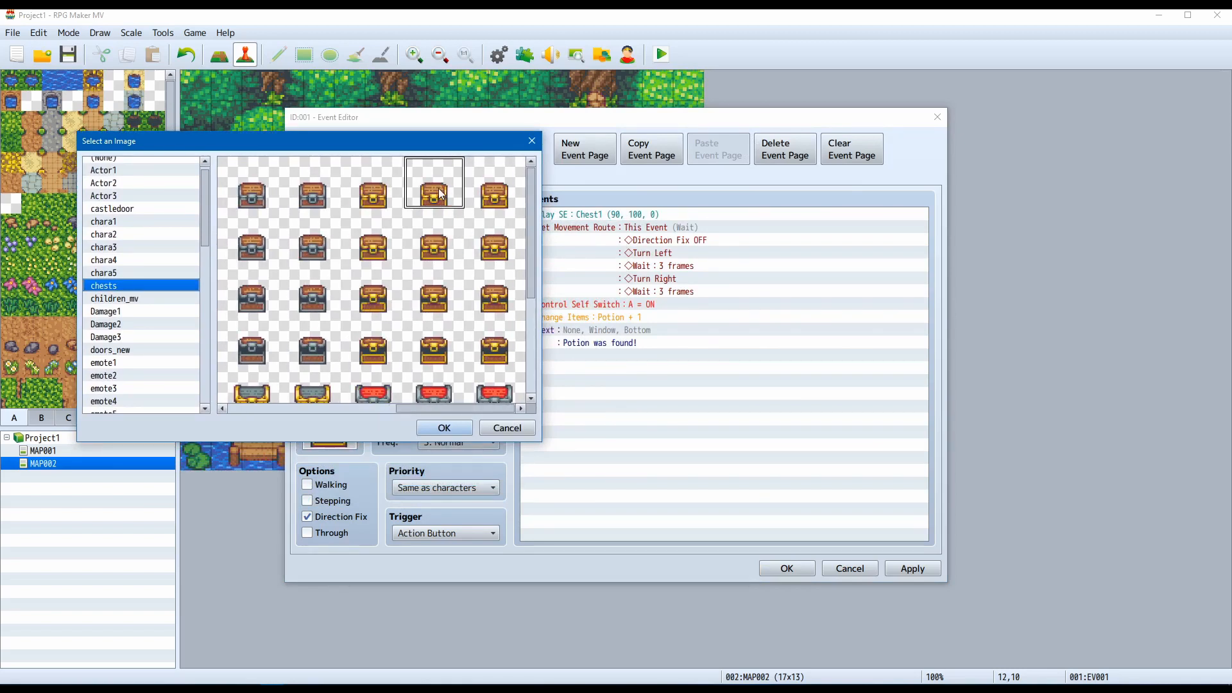
{"action": "left_click", "coordinate": [436, 247]}
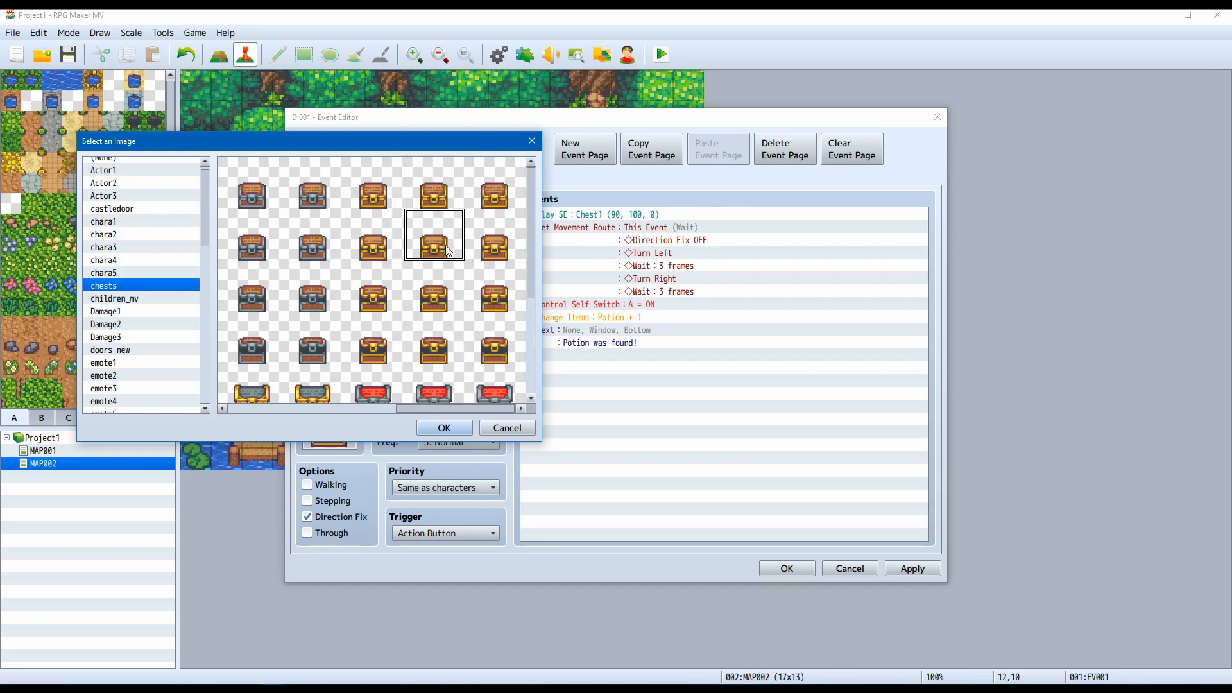
{"action": "left_click", "coordinate": [438, 307]}
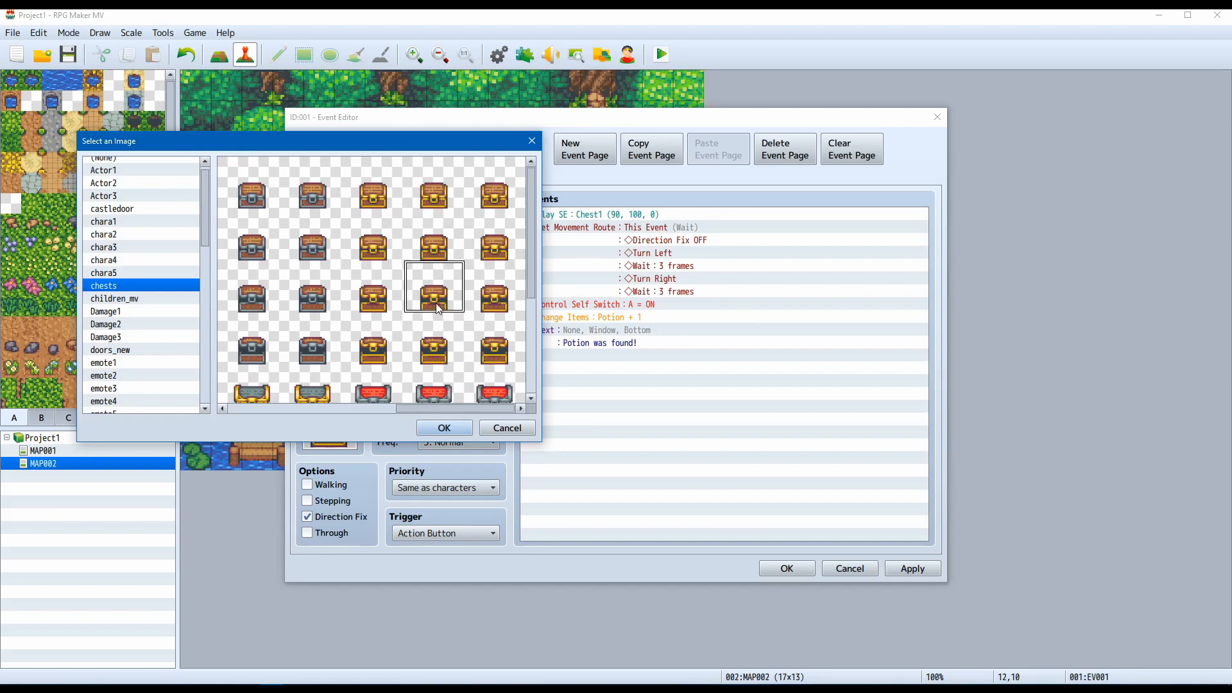
{"action": "left_click", "coordinate": [437, 196]}
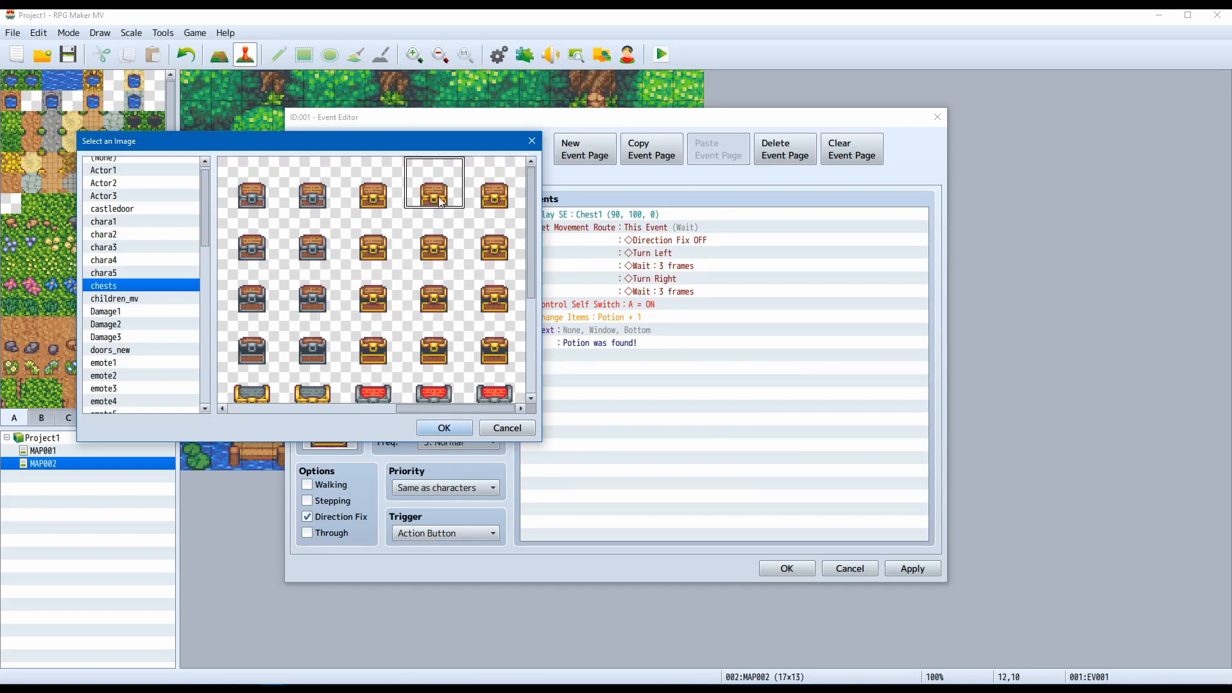
{"action": "left_click", "coordinate": [457, 429]}
Review the movement route and Control Self Switch commands against the event's second page, and return to the first page.
{"action": "left_click", "coordinate": [723, 227]}
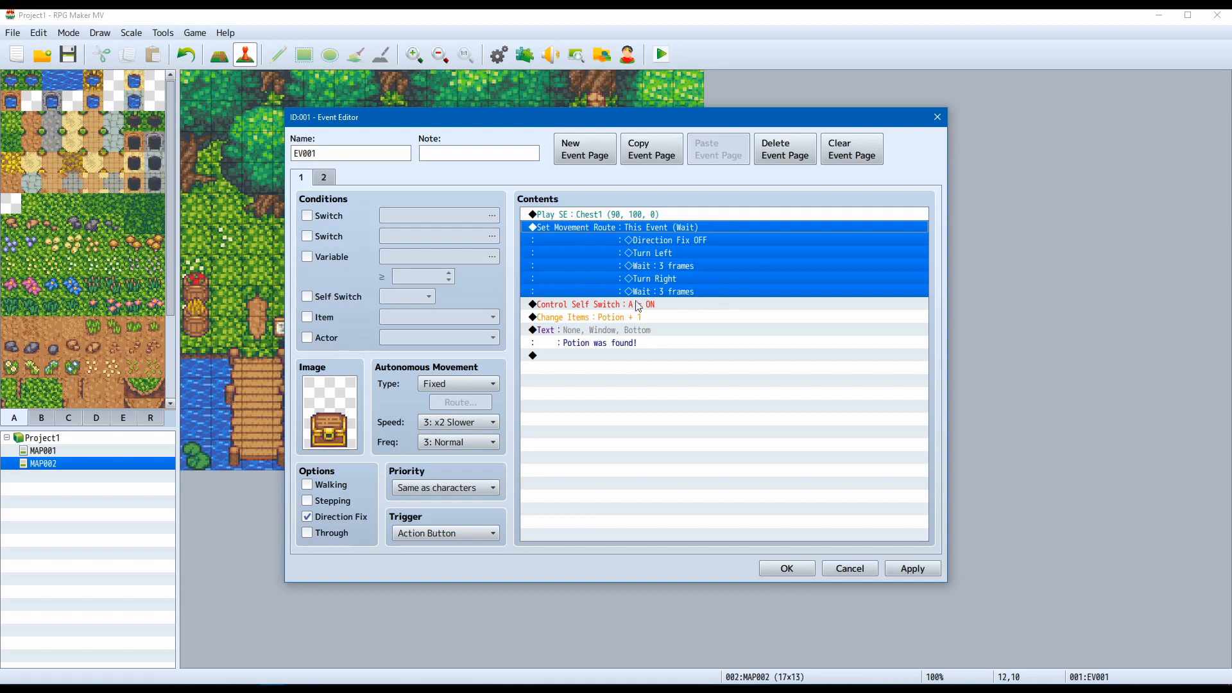
{"action": "left_click", "coordinate": [695, 304]}
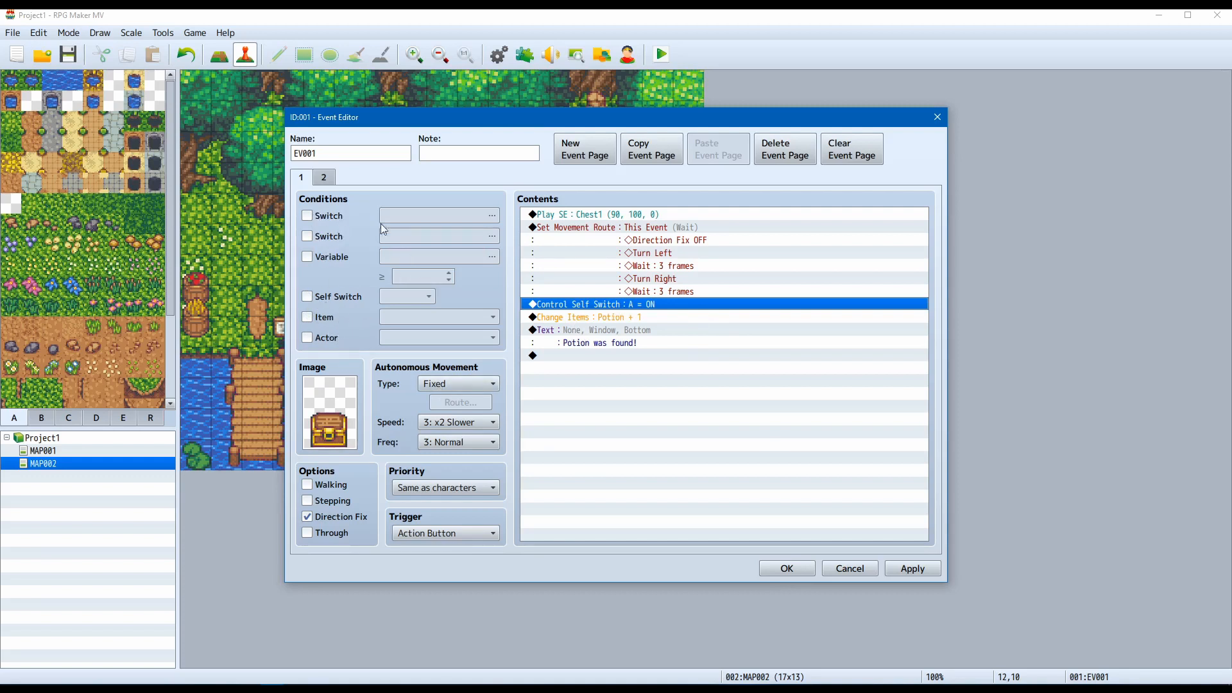
{"action": "left_click", "coordinate": [330, 181]}
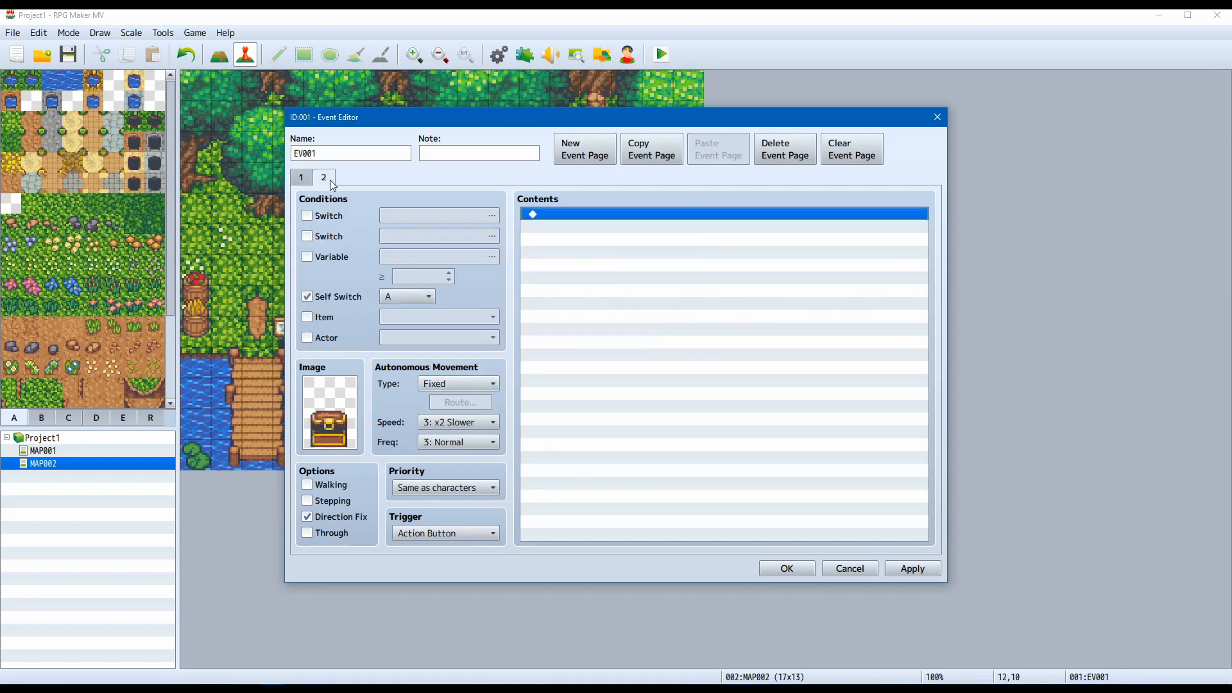
{"action": "left_click", "coordinate": [303, 180]}
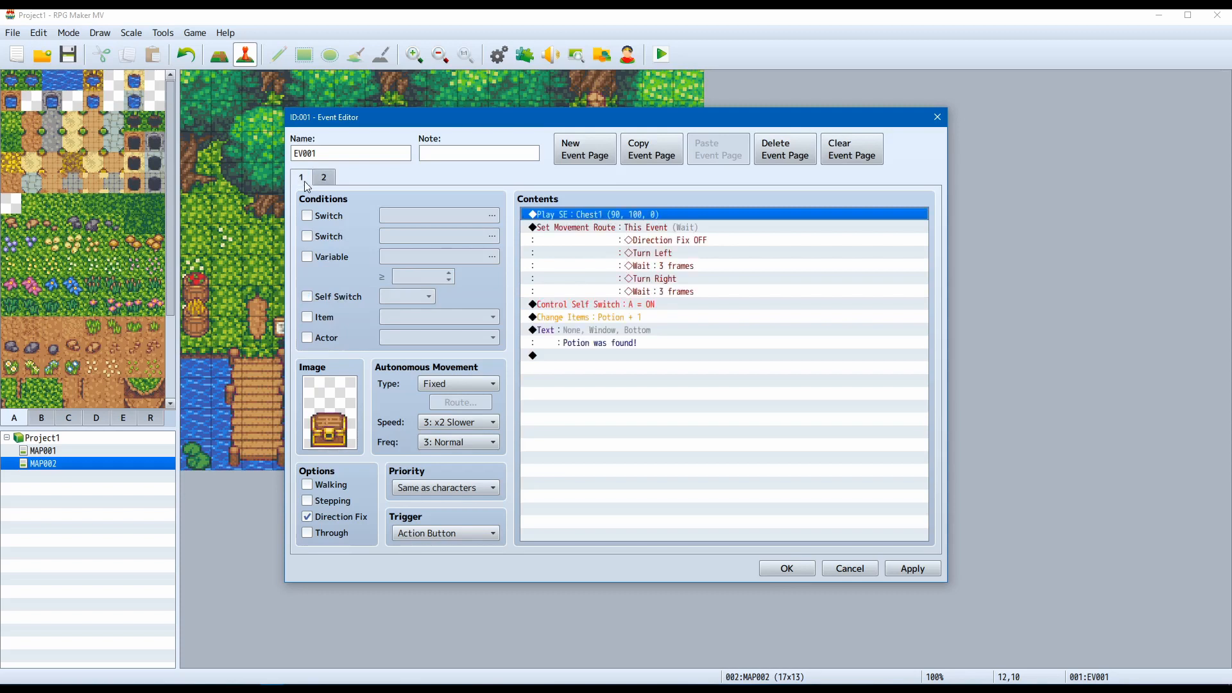
Compare the first page's movement route and Control Self Switch commands with the second page's Self Switch A condition, and return to the first page.
{"action": "left_click", "coordinate": [652, 307]}
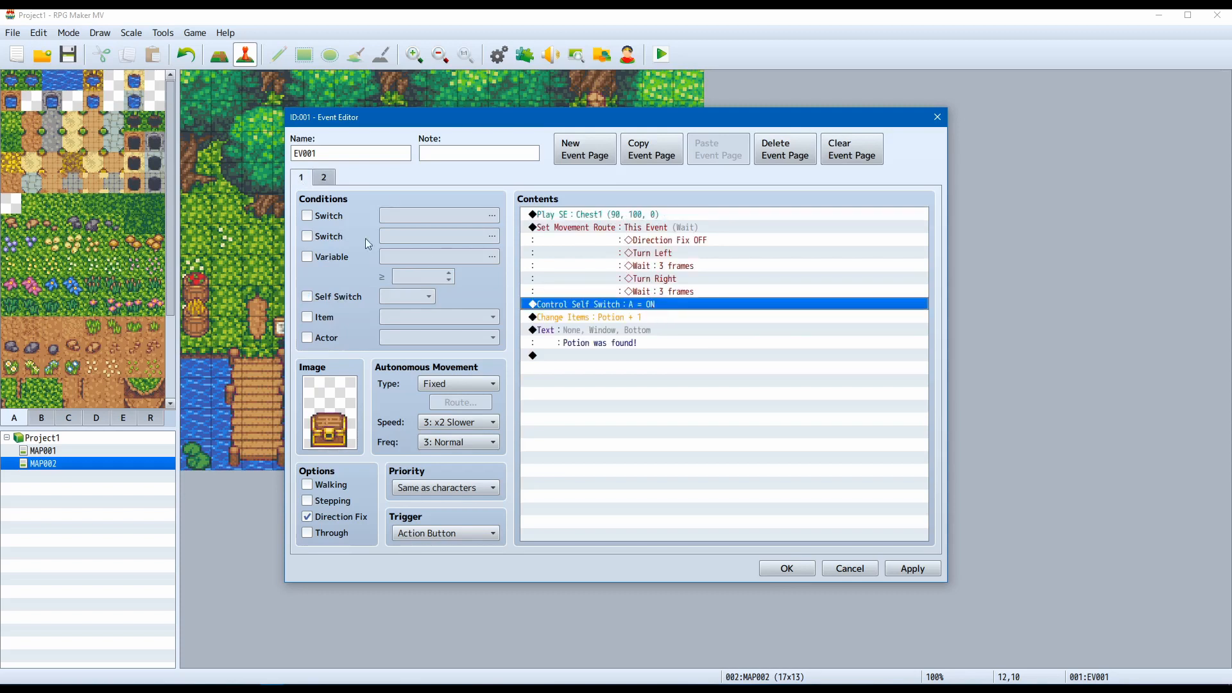
{"action": "left_click", "coordinate": [333, 179]}
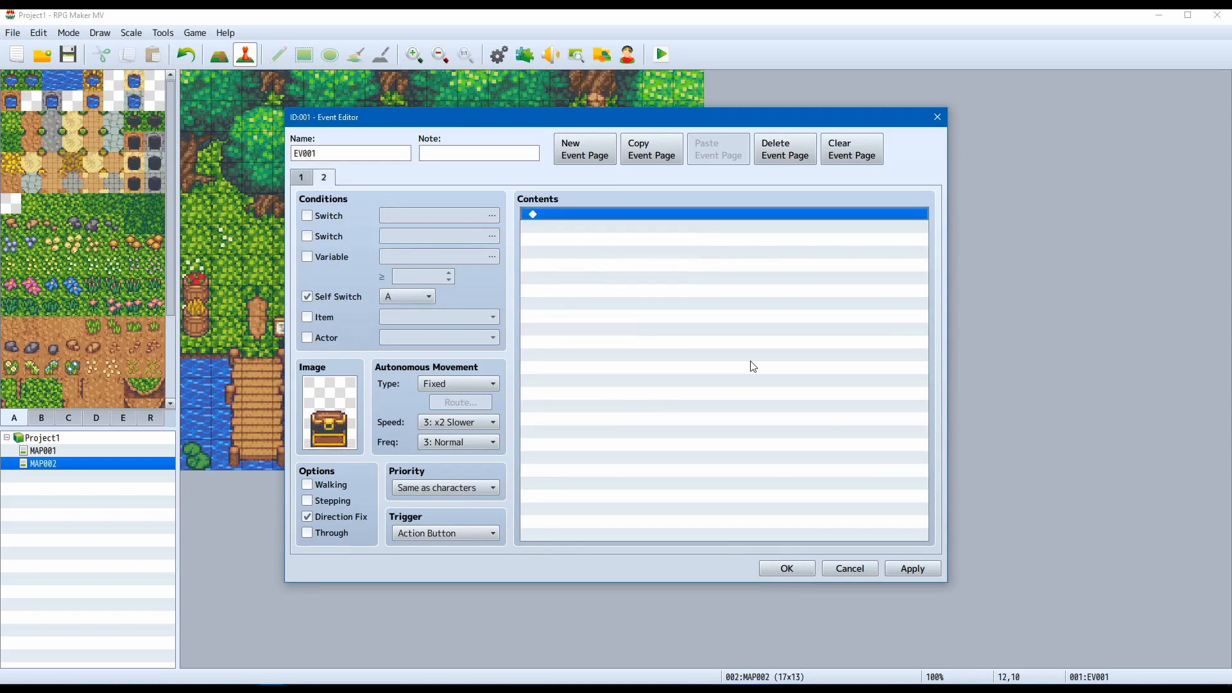
{"action": "left_click", "coordinate": [299, 181]}
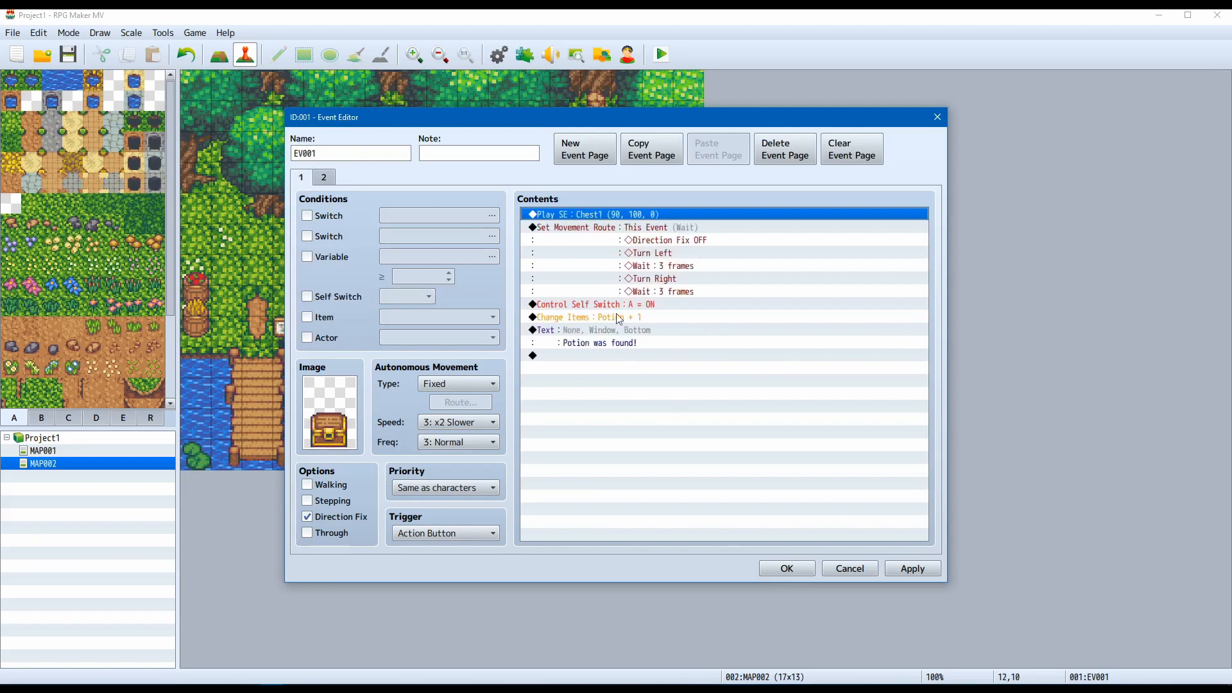
{"action": "left_click", "coordinate": [668, 416]}
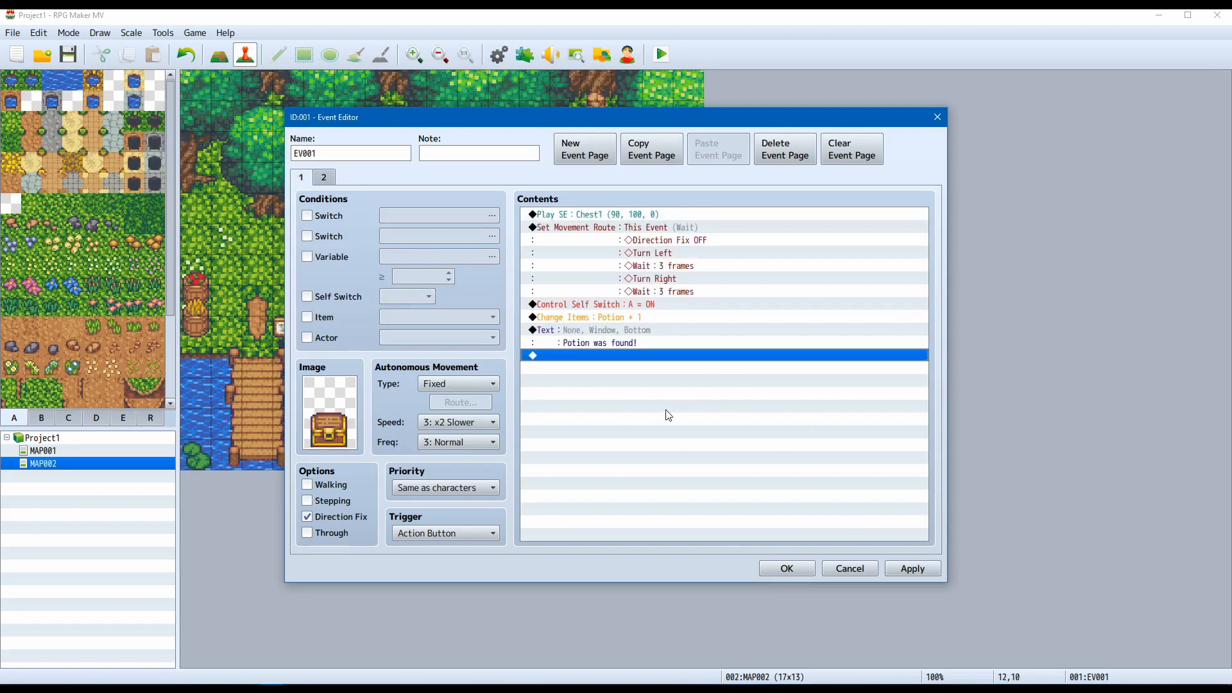
{"action": "left_click", "coordinate": [332, 182]}
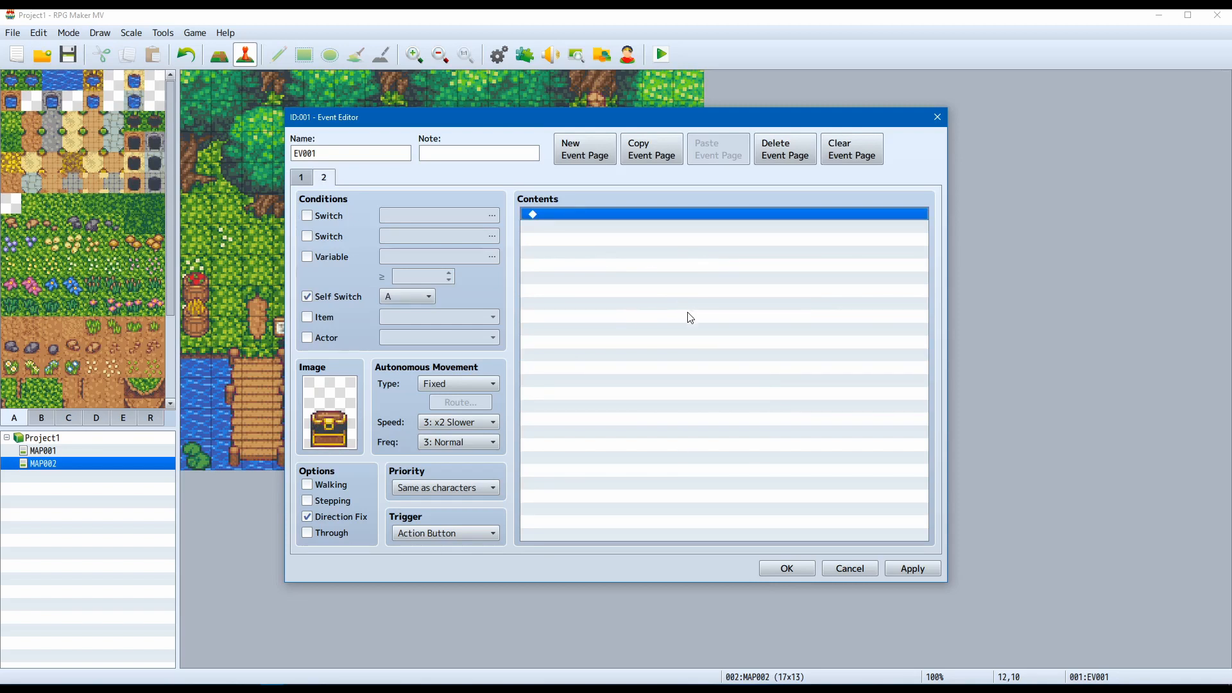
{"action": "left_click", "coordinate": [302, 180]}
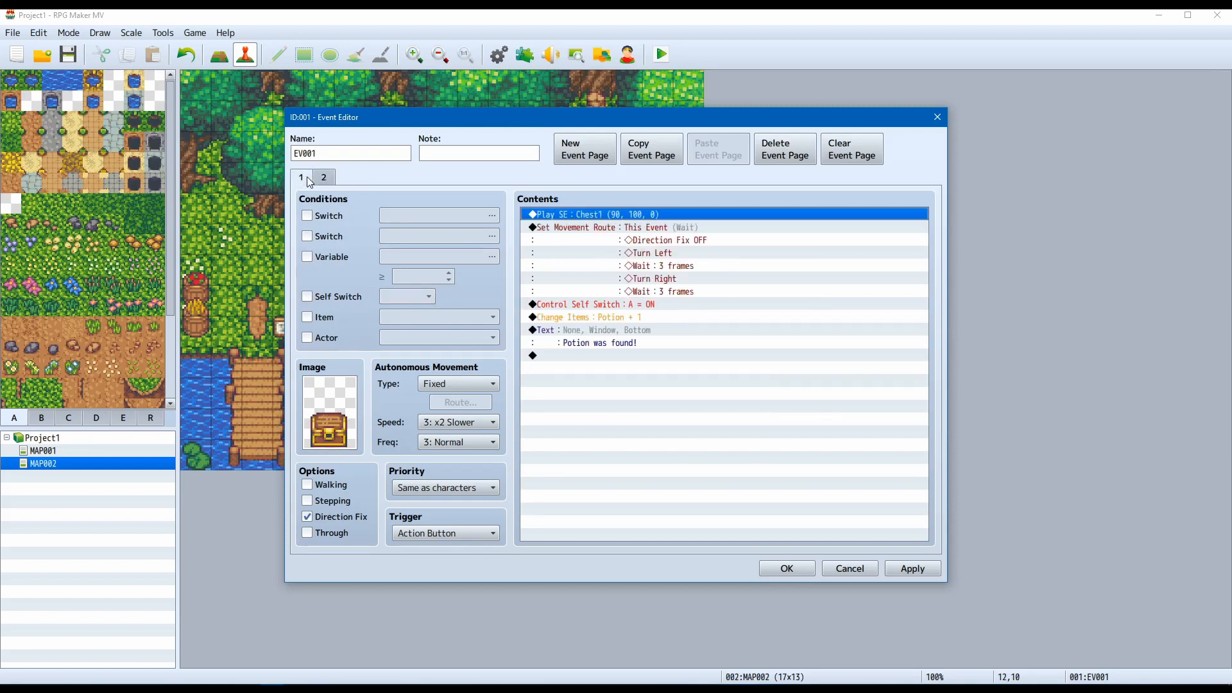
{"action": "left_click", "coordinate": [672, 294]}
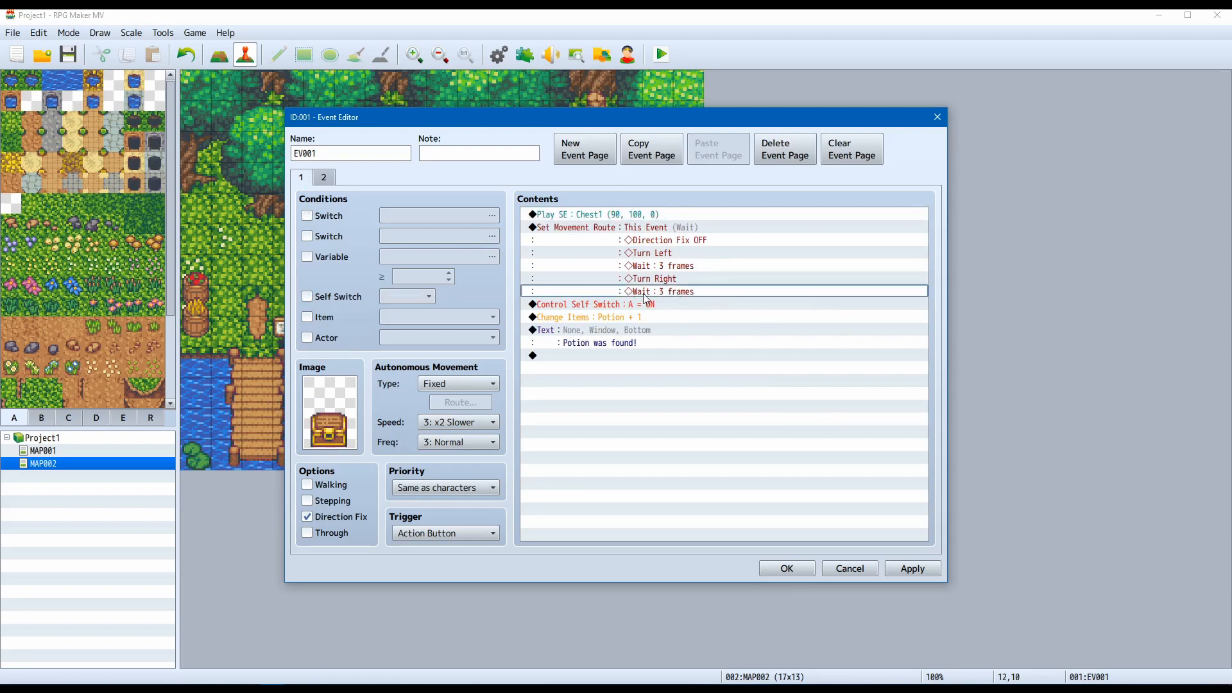
{"action": "left_click", "coordinate": [326, 179]}
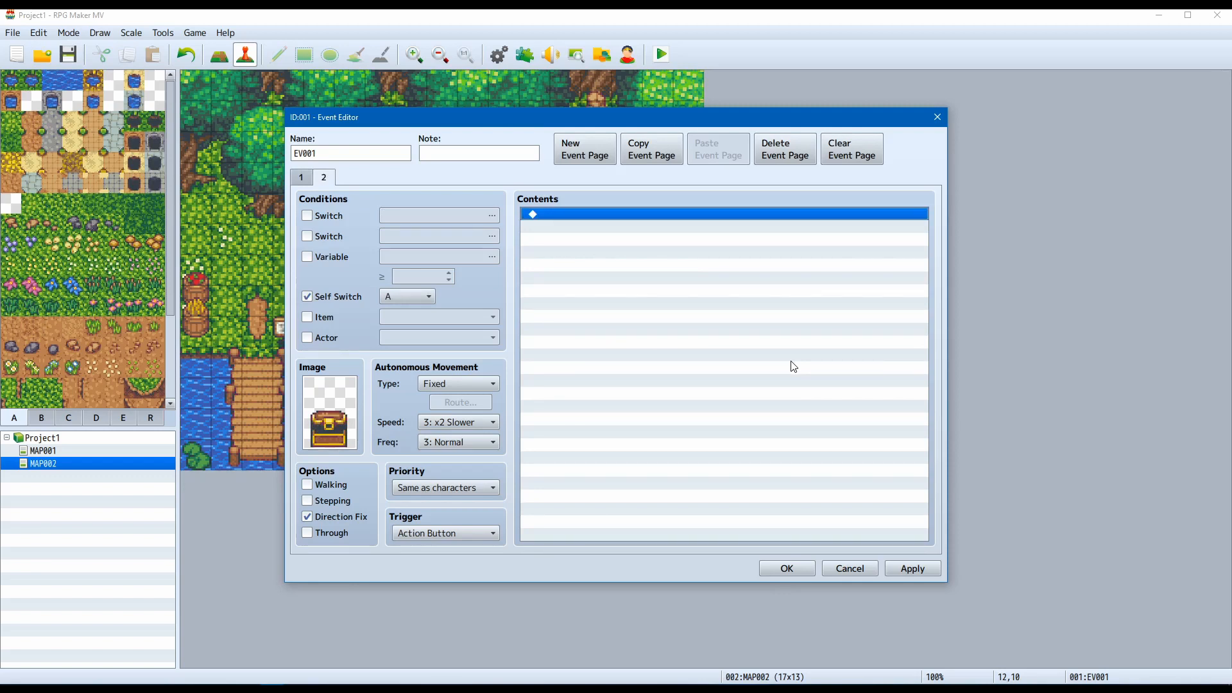
{"action": "left_click", "coordinate": [302, 178]}
{"action": "left_click", "coordinate": [658, 311]}
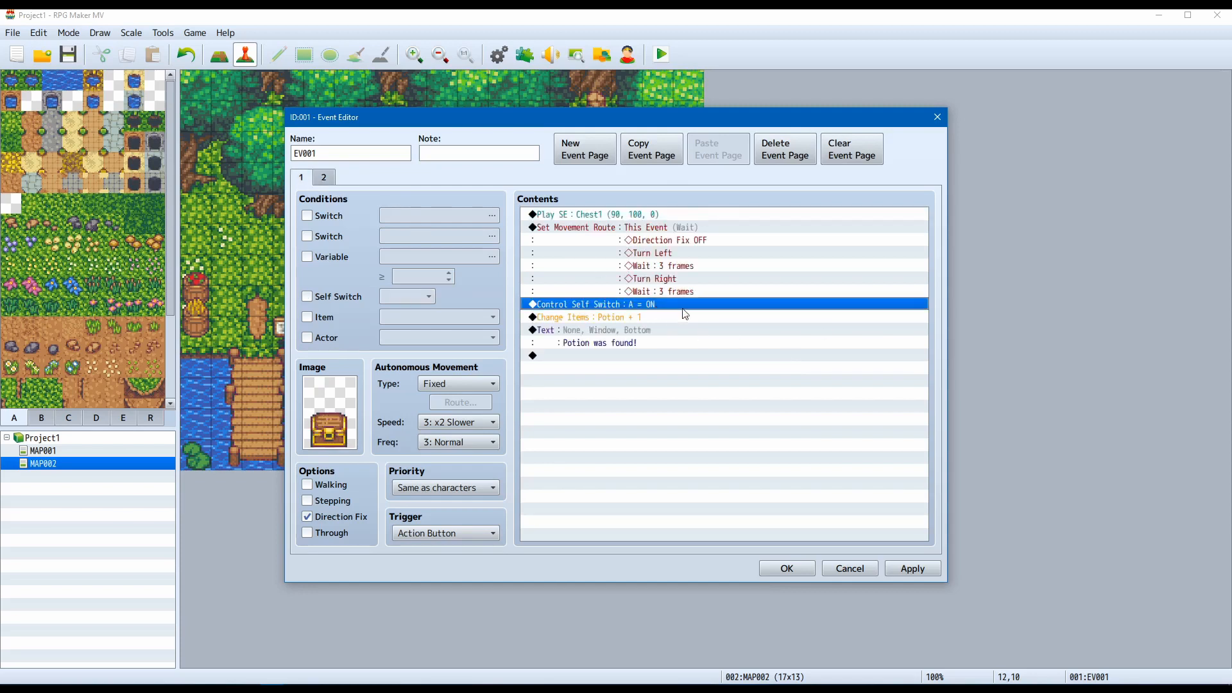
{"action": "left_click", "coordinate": [324, 178]}
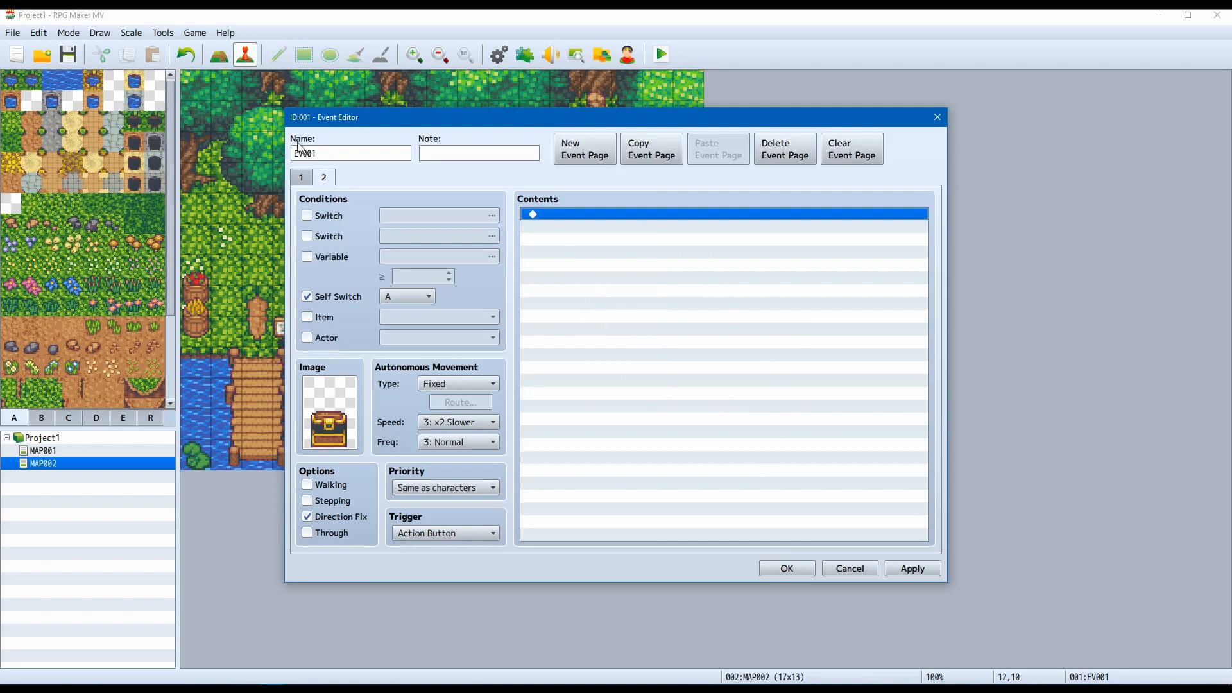
{"action": "left_click", "coordinate": [308, 182]}
Review the Change Items and Text commands at the end of the first page's contents.
{"action": "left_click", "coordinate": [651, 318]}
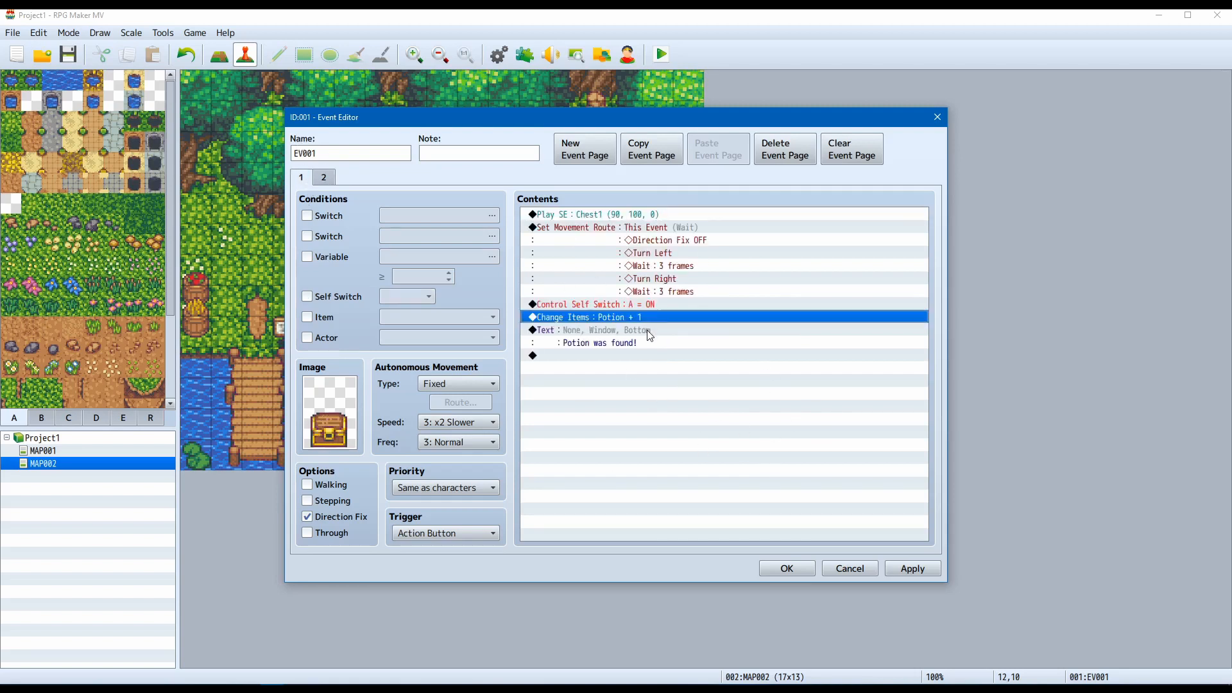
{"action": "left_click", "coordinate": [650, 331]}
{"action": "key", "text": "Up"}
{"action": "left_click", "coordinate": [656, 319]}
{"action": "left_click", "coordinate": [656, 333]}
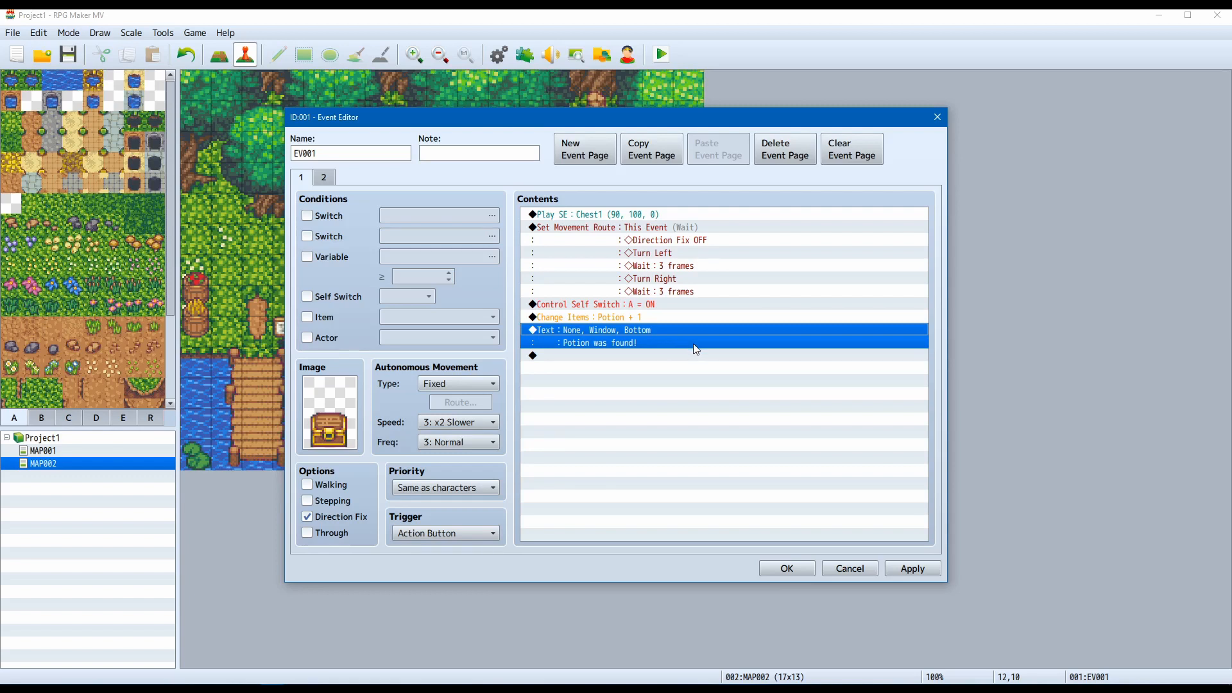
{"action": "left_click", "coordinate": [696, 391]}
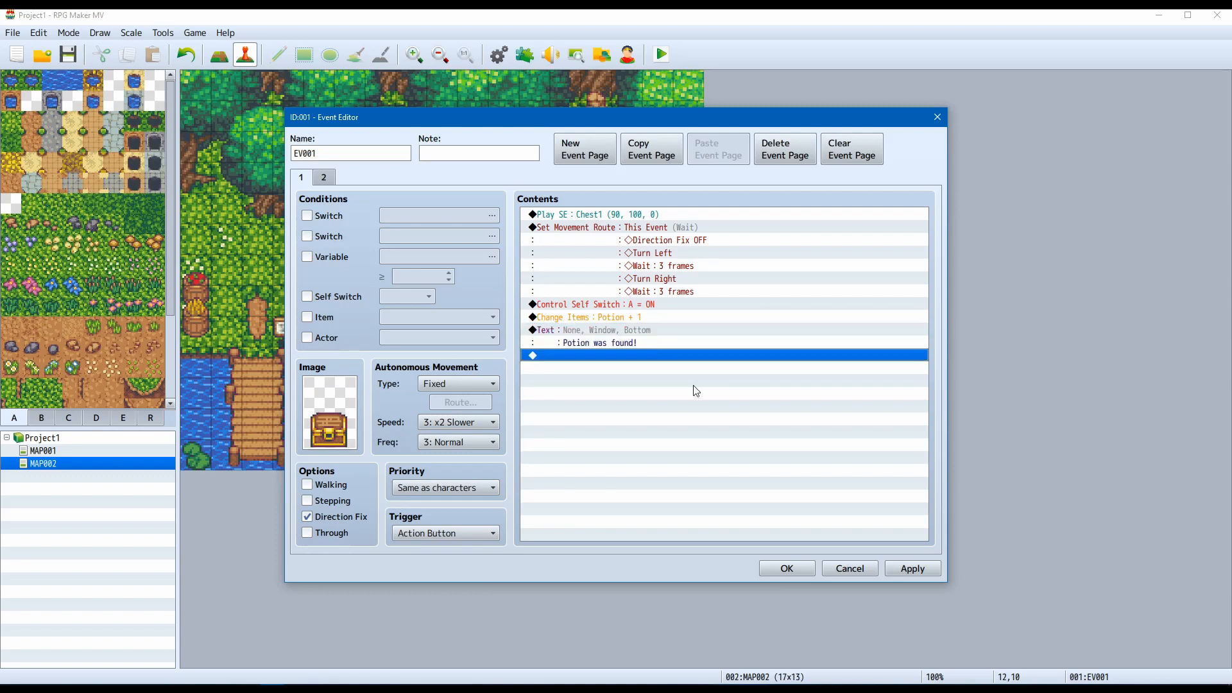
{"action": "left_click", "coordinate": [672, 328]}
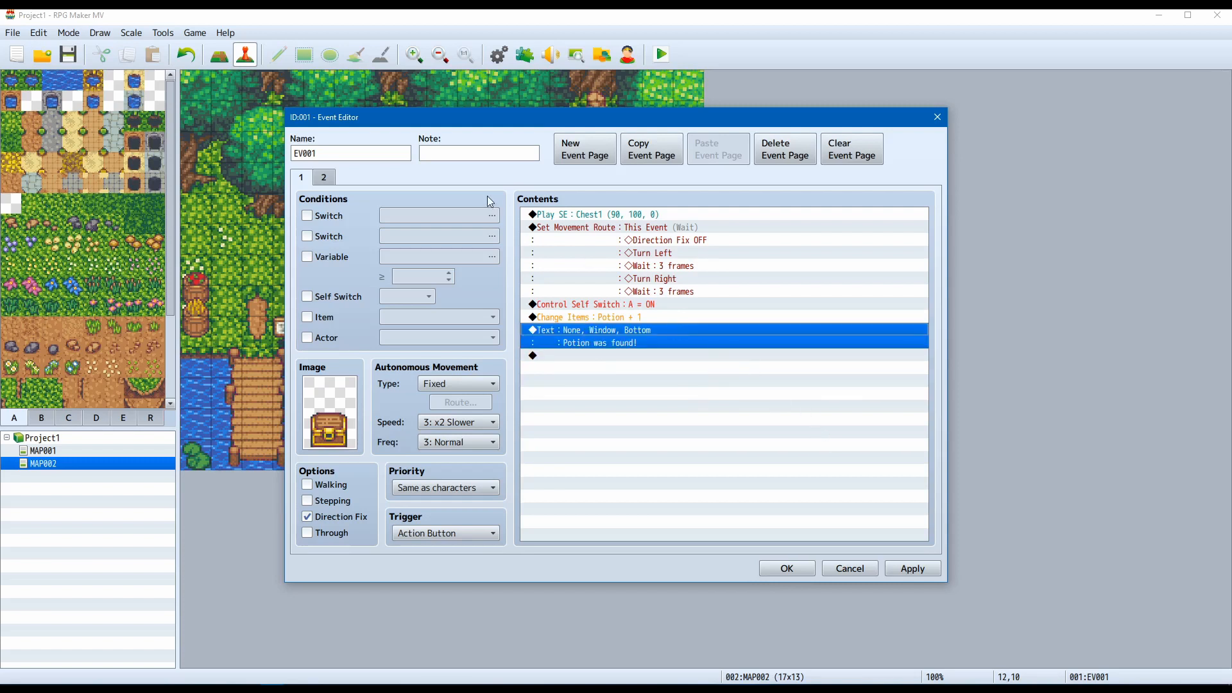
{"action": "left_click", "coordinate": [655, 320]}
{"action": "left_click", "coordinate": [666, 342]}
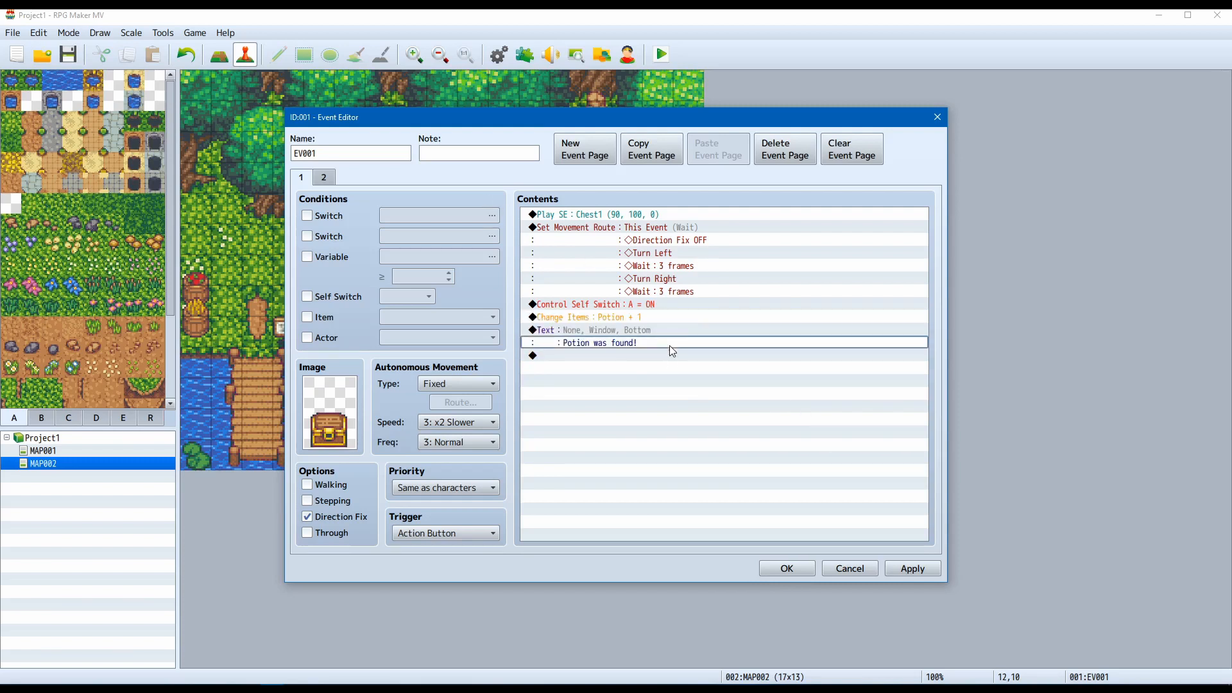
{"action": "left_click", "coordinate": [676, 279]}
{"action": "left_click", "coordinate": [663, 317]}
Open the event command list for the second page's empty contents and look through all three pages of commands.
{"action": "left_click", "coordinate": [324, 177]}
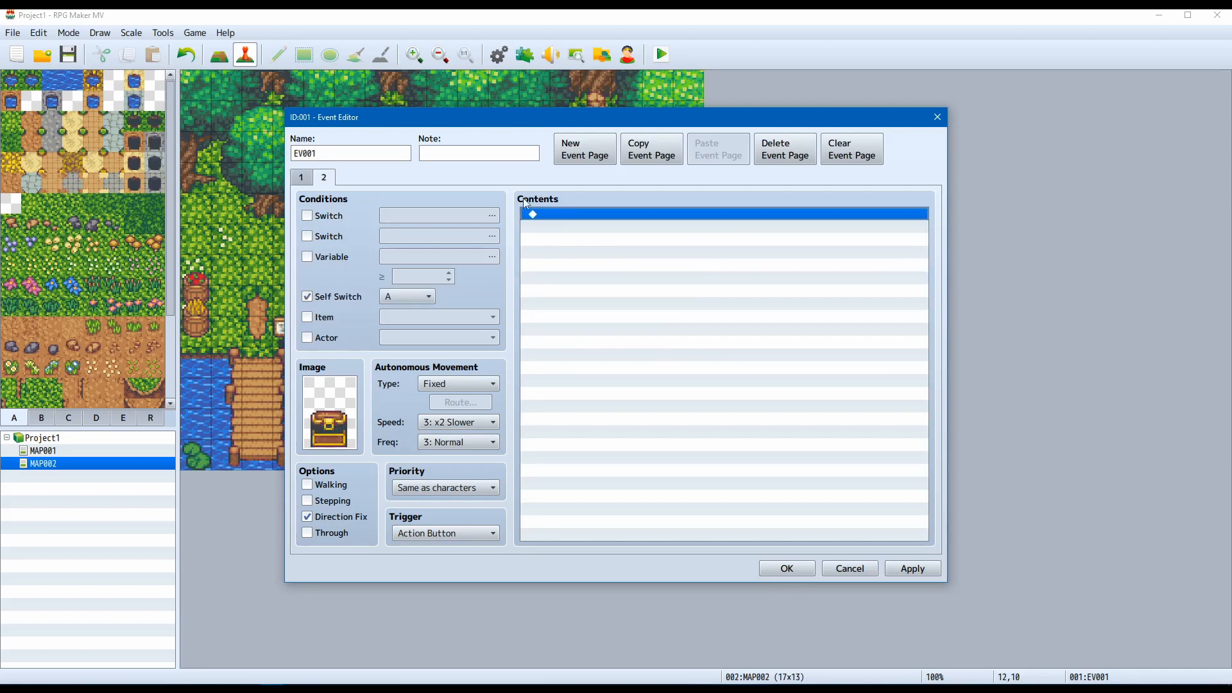
{"action": "right_click", "coordinate": [602, 222]}
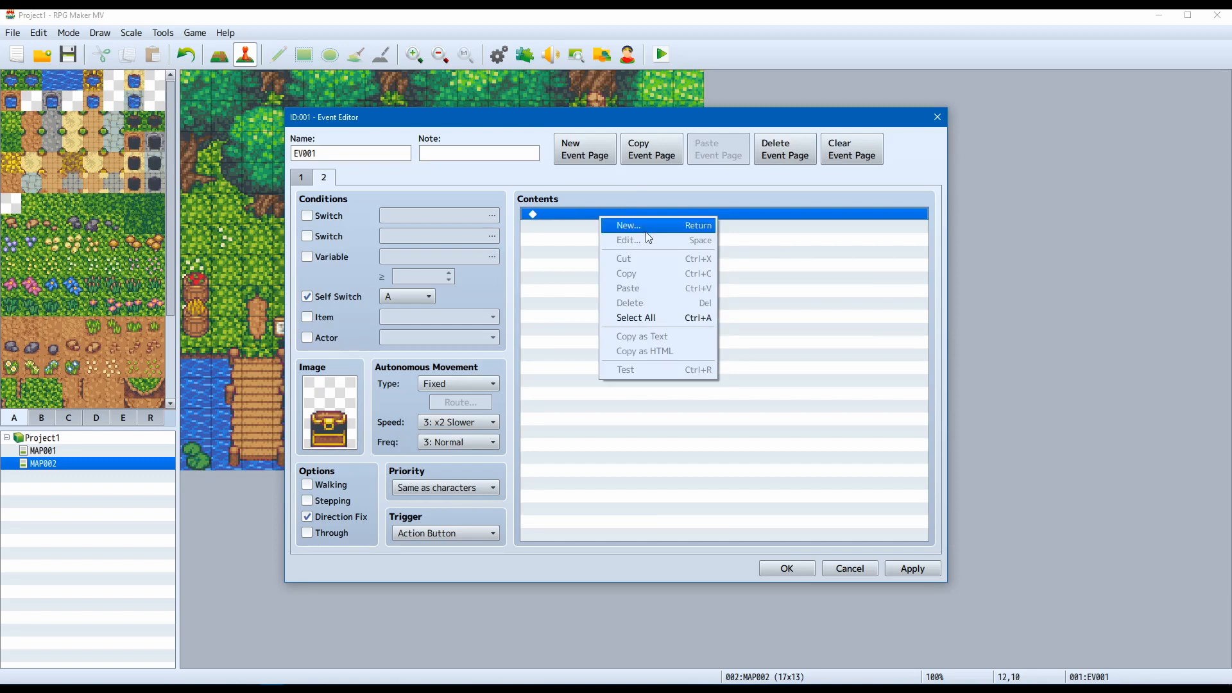
{"action": "left_click", "coordinate": [581, 235]}
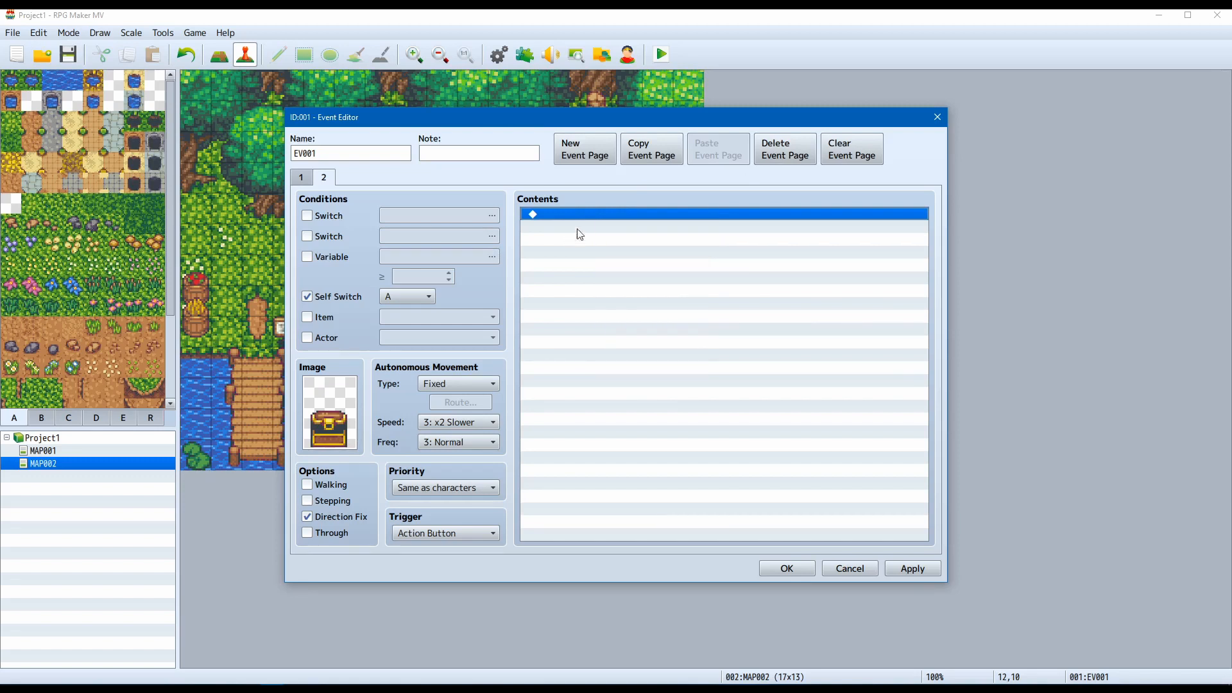
{"action": "double_click", "coordinate": [621, 220]}
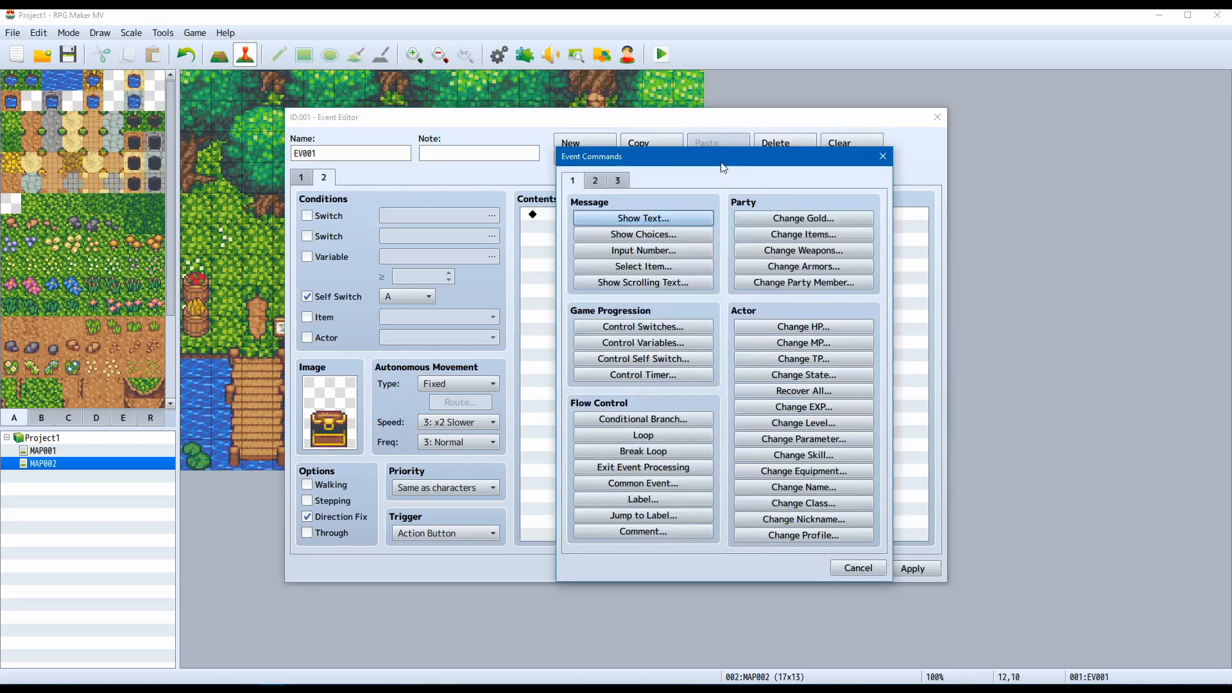
{"action": "left_click_drag", "start_coordinate": [721, 166], "coordinate": [854, 187]}
{"action": "left_click", "coordinate": [726, 201]}
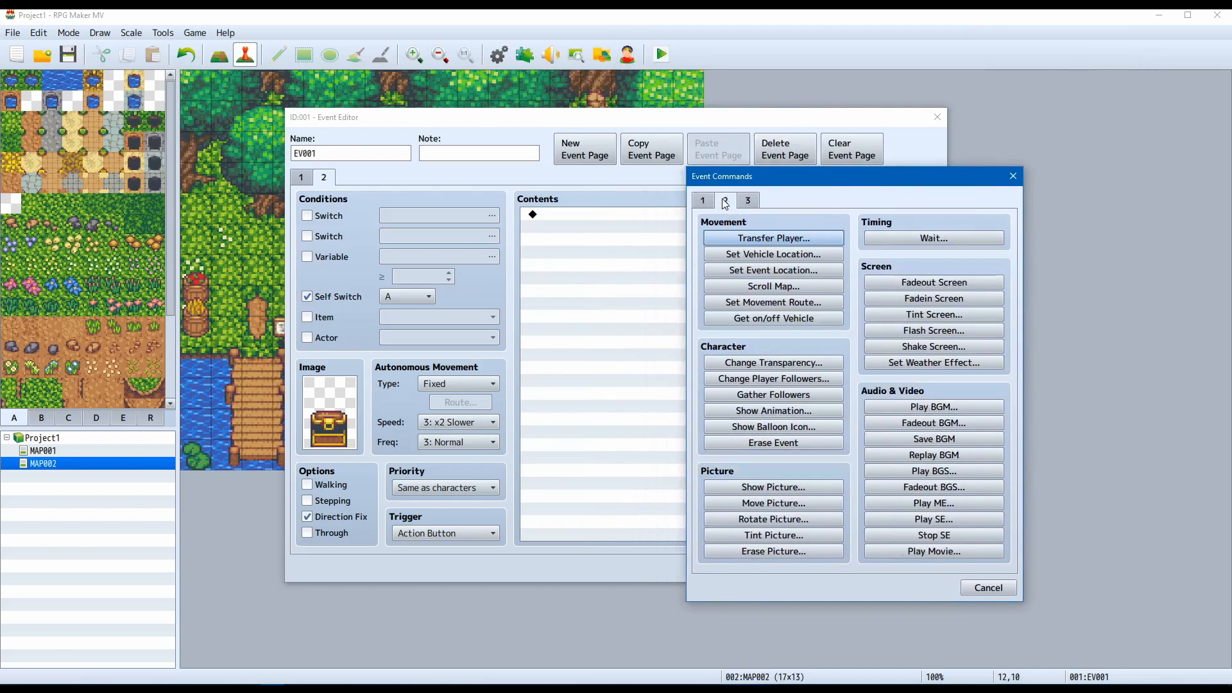
{"action": "left_click", "coordinate": [749, 200]}
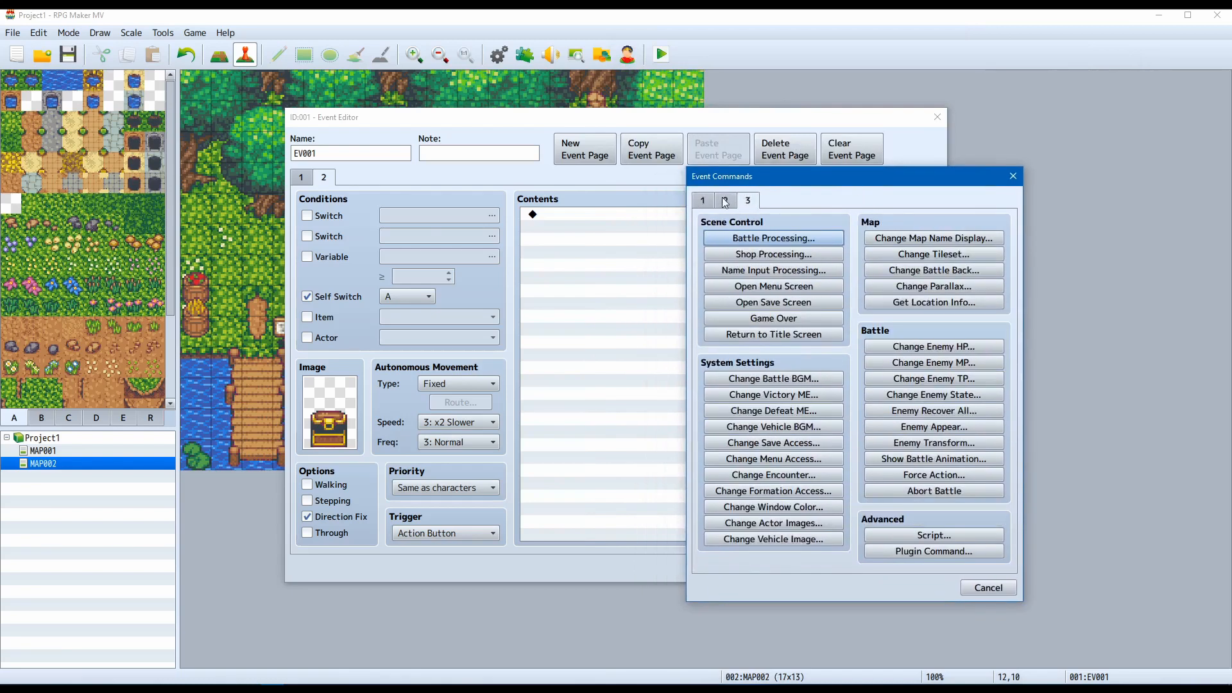
{"action": "left_click", "coordinate": [729, 205]}
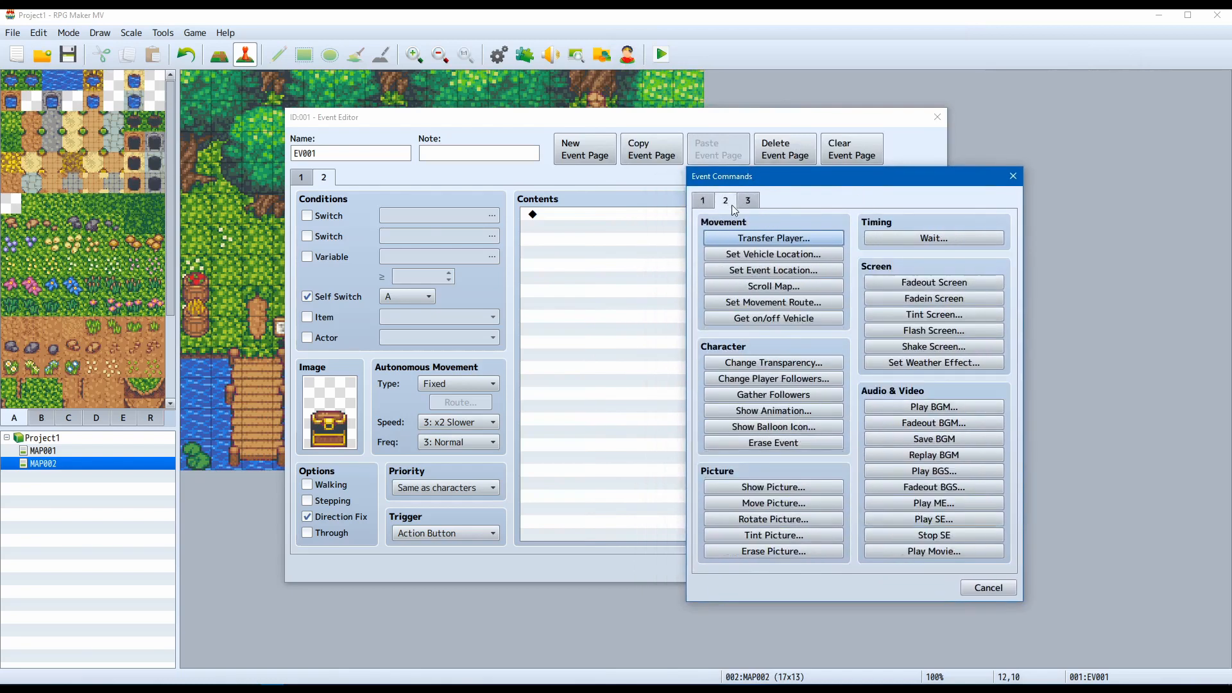
{"action": "left_click", "coordinate": [750, 209]}
{"action": "left_click", "coordinate": [724, 206]}
{"action": "left_click", "coordinate": [699, 205]}
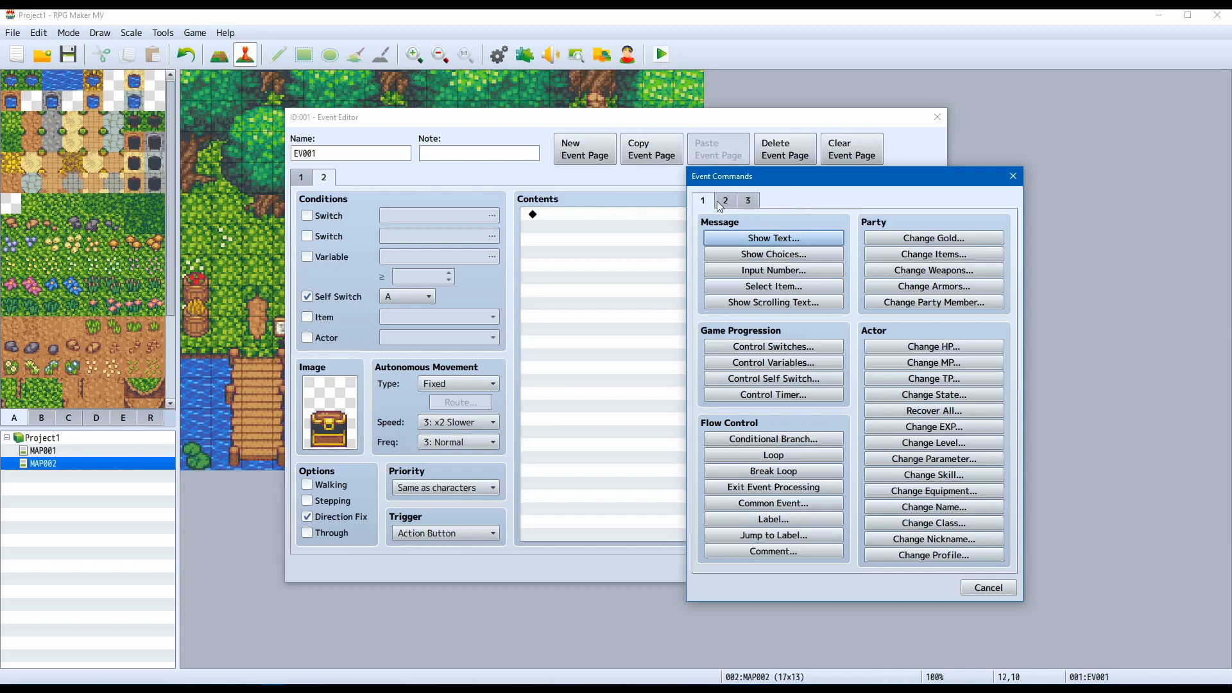
Start a Show Text command on the second page, browse face sets such as Actor1, Evil and People2, and keep the face as (None).
{"action": "left_click", "coordinate": [780, 240]}
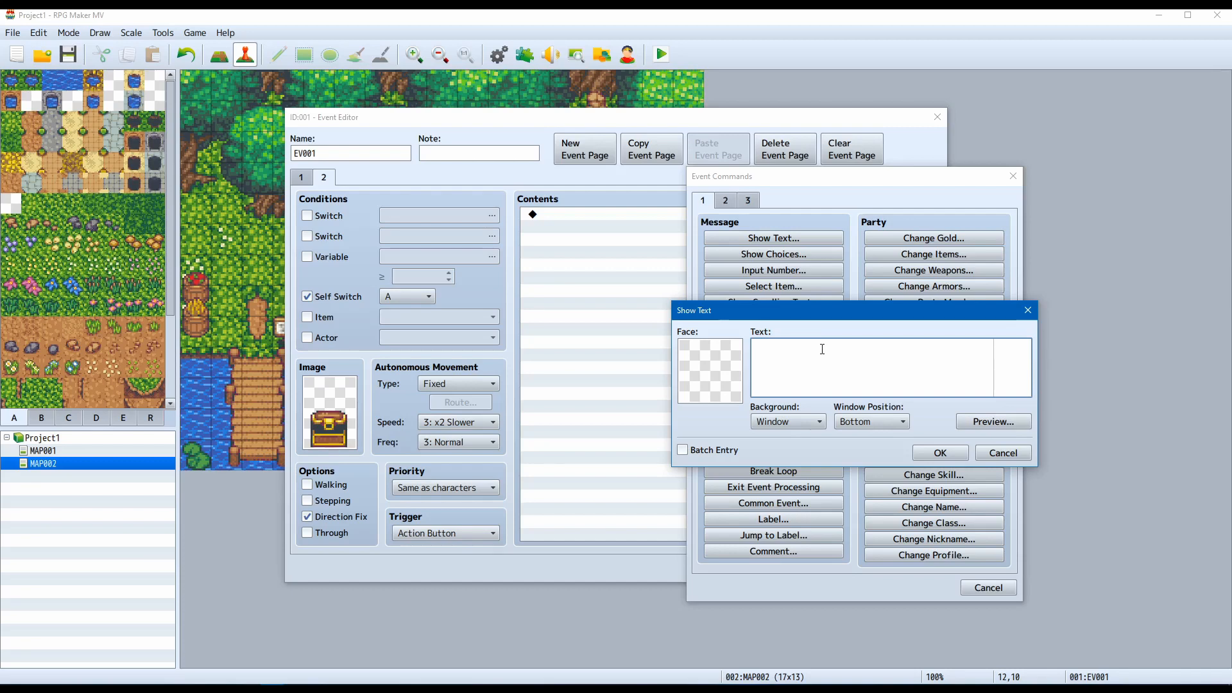
{"action": "left_click", "coordinate": [724, 382]}
{"action": "double_click", "coordinate": [725, 386]}
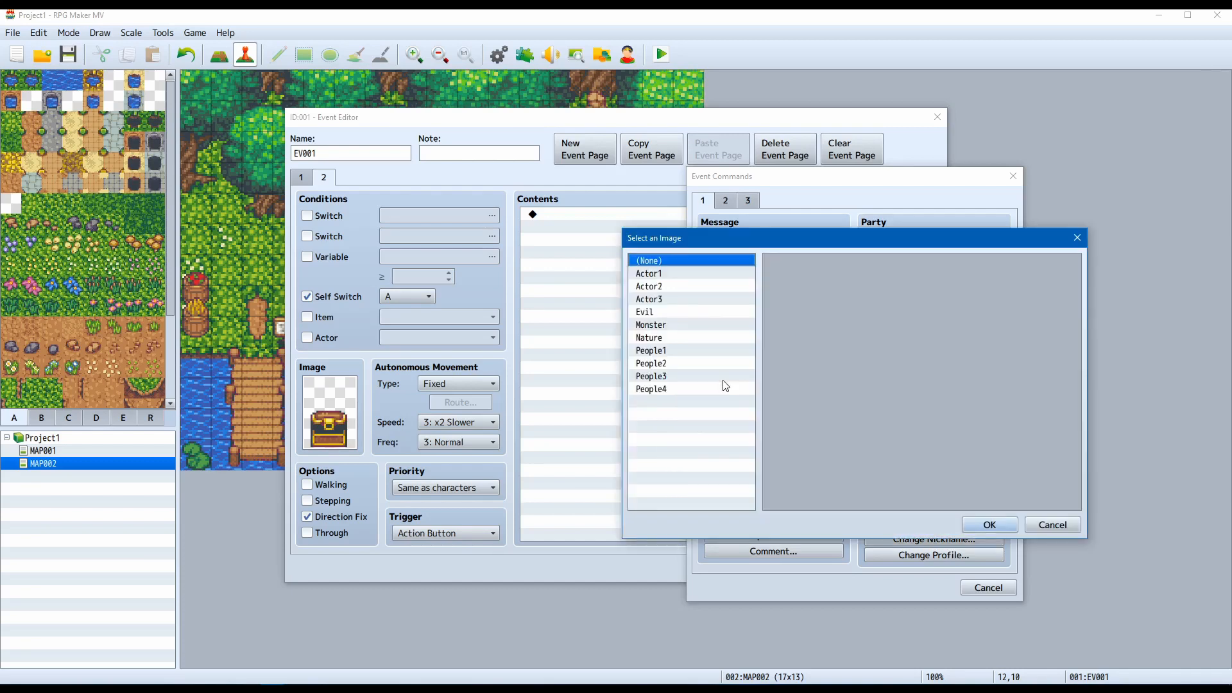
{"action": "left_click", "coordinate": [680, 286]}
{"action": "left_click", "coordinate": [682, 312]}
{"action": "left_click", "coordinate": [687, 340]}
{"action": "left_click", "coordinate": [693, 365]}
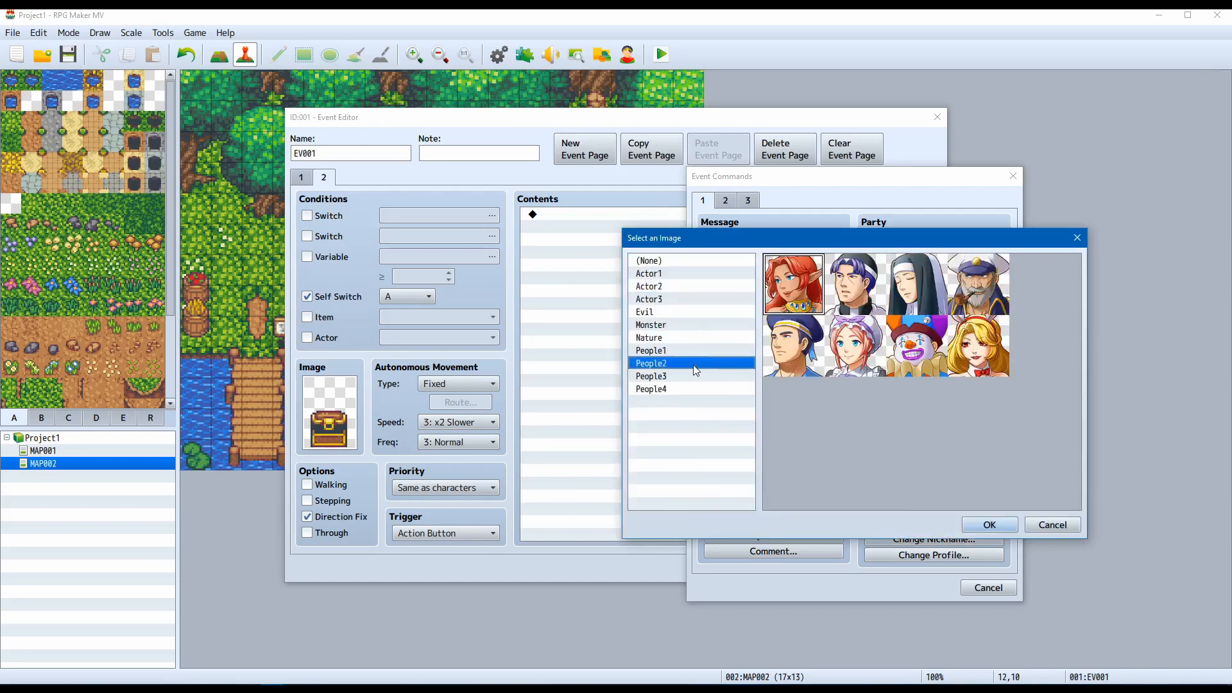
{"action": "left_click", "coordinate": [694, 313]}
{"action": "left_click", "coordinate": [694, 289]}
{"action": "left_click", "coordinate": [693, 270]}
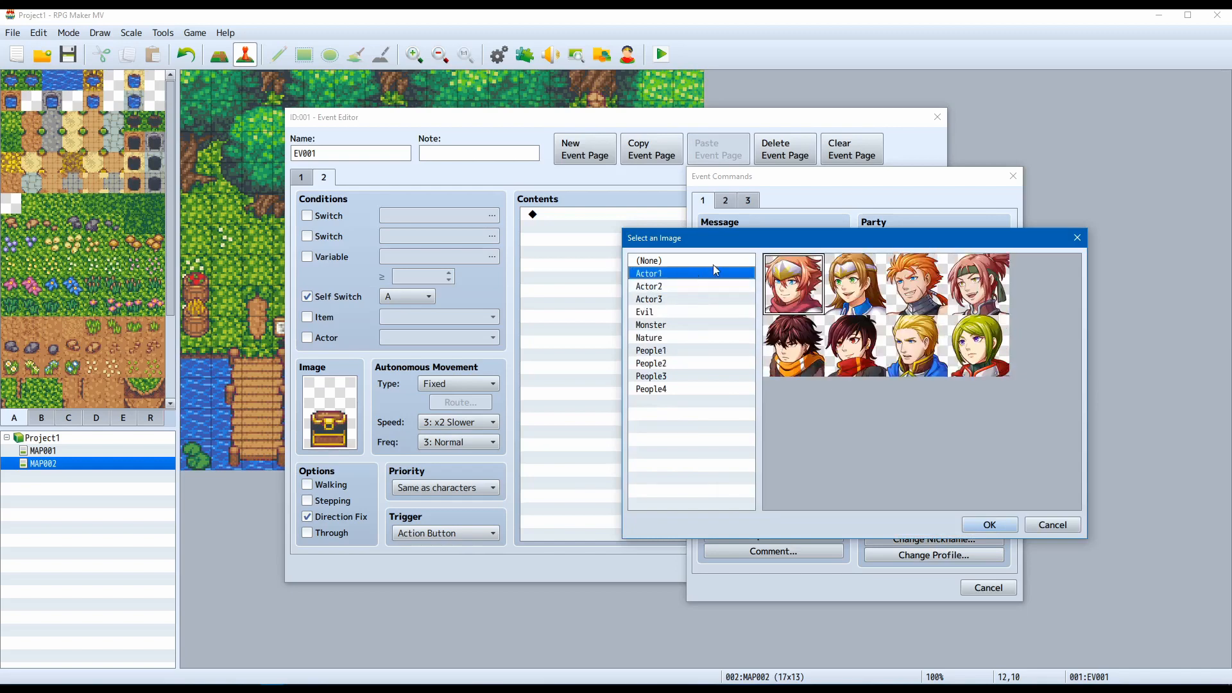
{"action": "left_click", "coordinate": [661, 260]}
{"action": "left_click", "coordinate": [989, 524]}
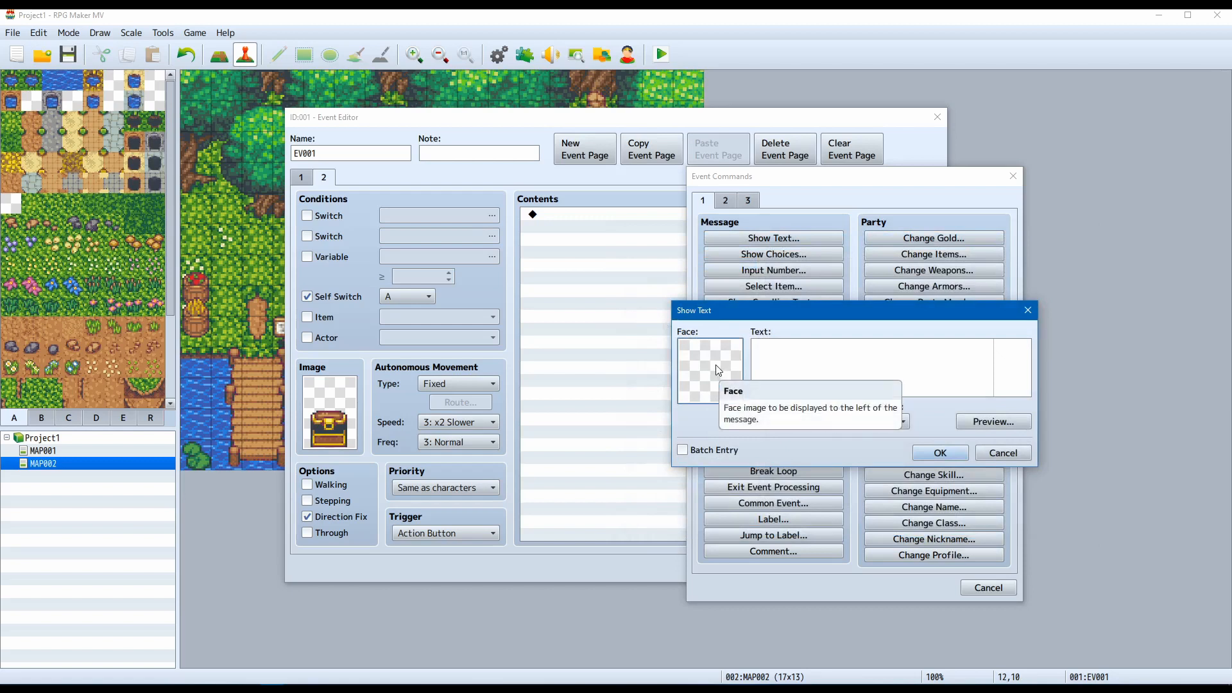
Examine the message's Background and Window Position options without changing them, and preview the empty message window.
{"action": "left_click", "coordinate": [761, 354]}
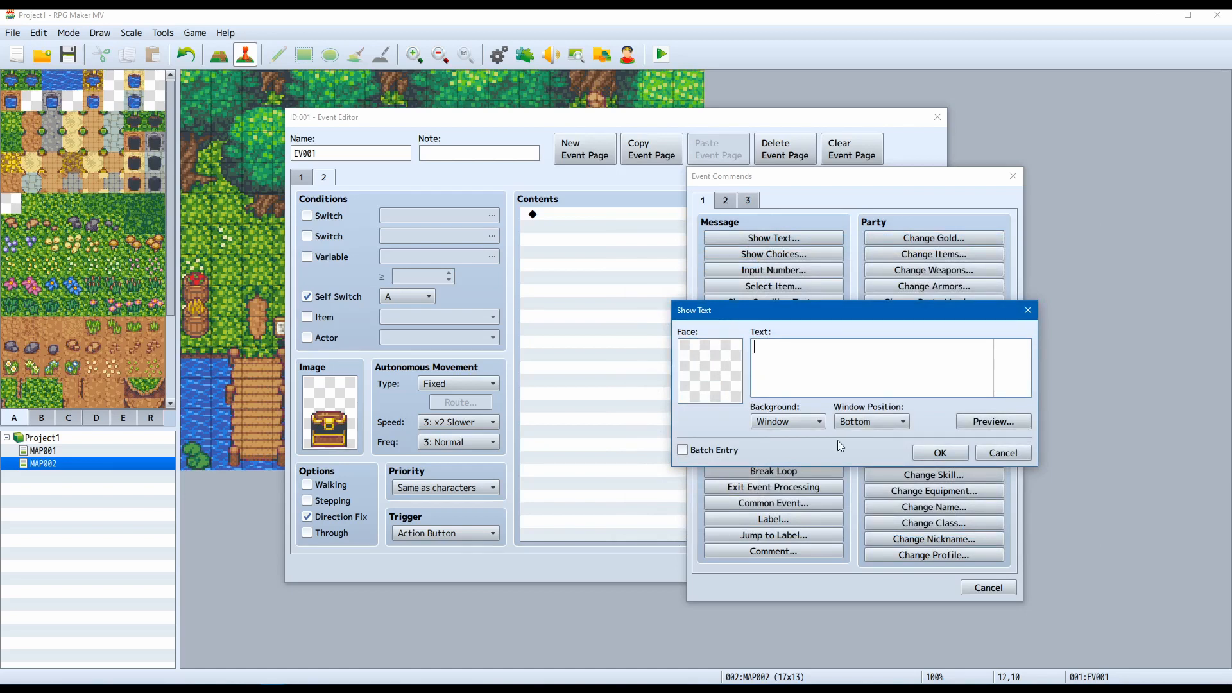
{"action": "left_click", "coordinate": [816, 422]}
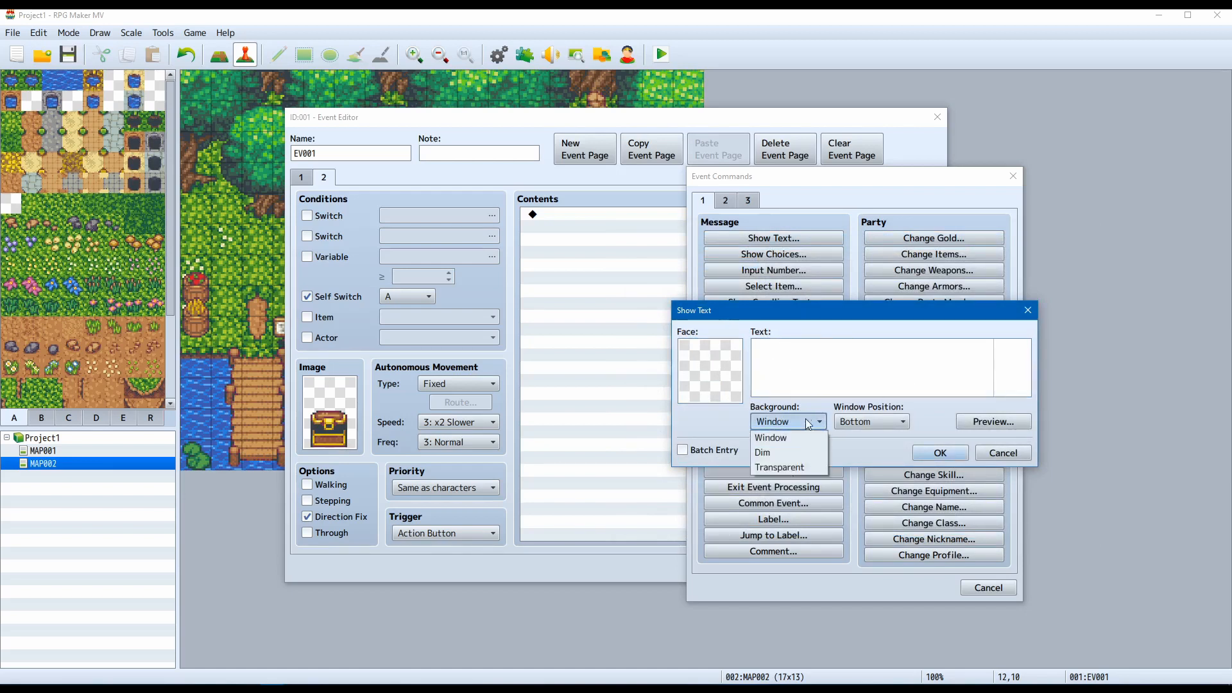
{"action": "left_click", "coordinate": [806, 419]}
{"action": "left_click", "coordinate": [867, 422]}
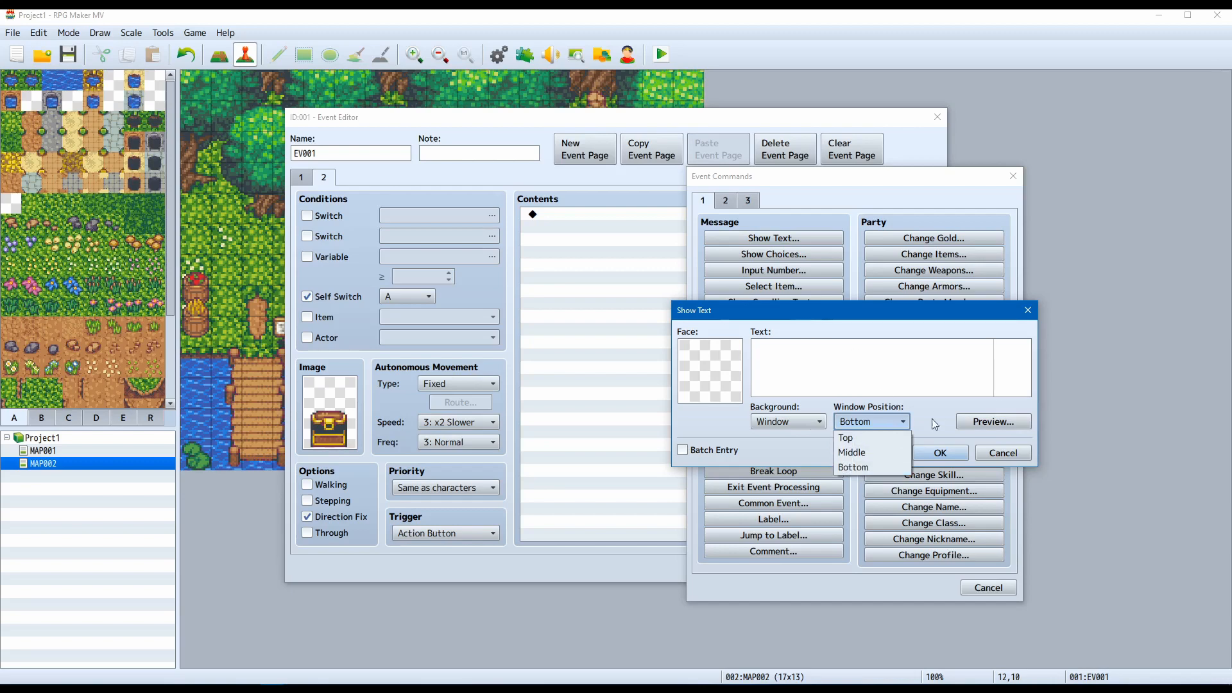
{"action": "left_click", "coordinate": [962, 424]}
{"action": "left_click", "coordinate": [983, 428]}
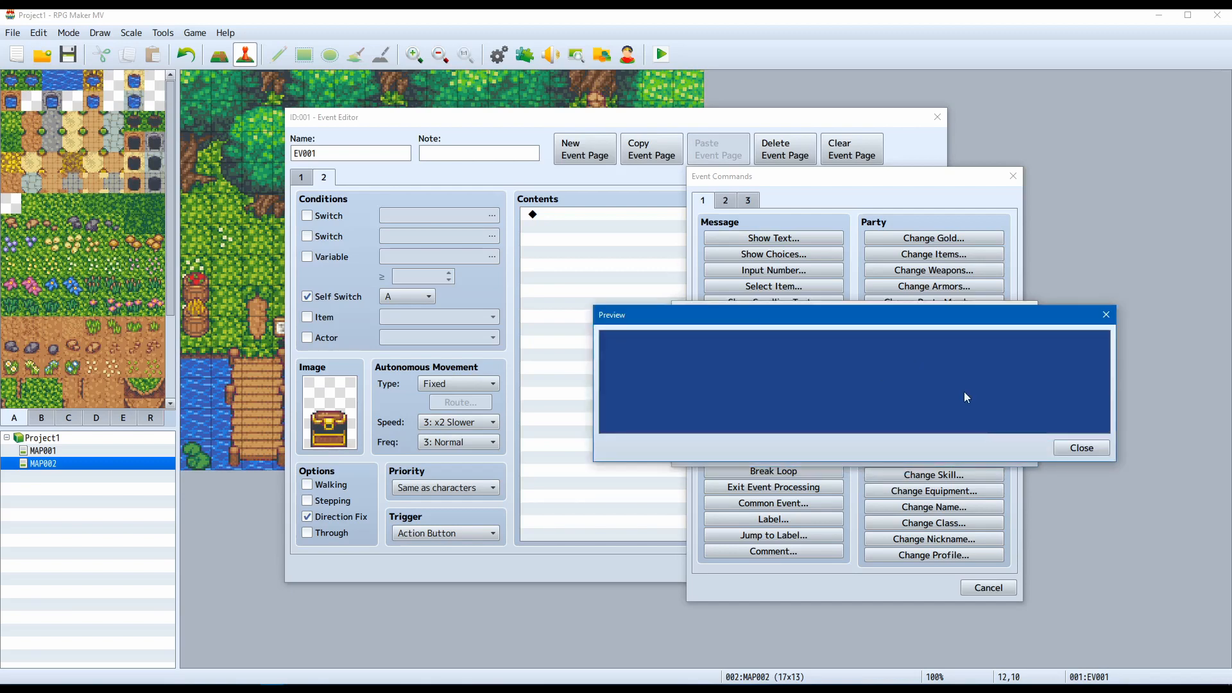
{"action": "left_click", "coordinate": [1080, 460]}
Enter "Test text" as the message text, preview it, and close the preview.
{"action": "left_click", "coordinate": [824, 380]}
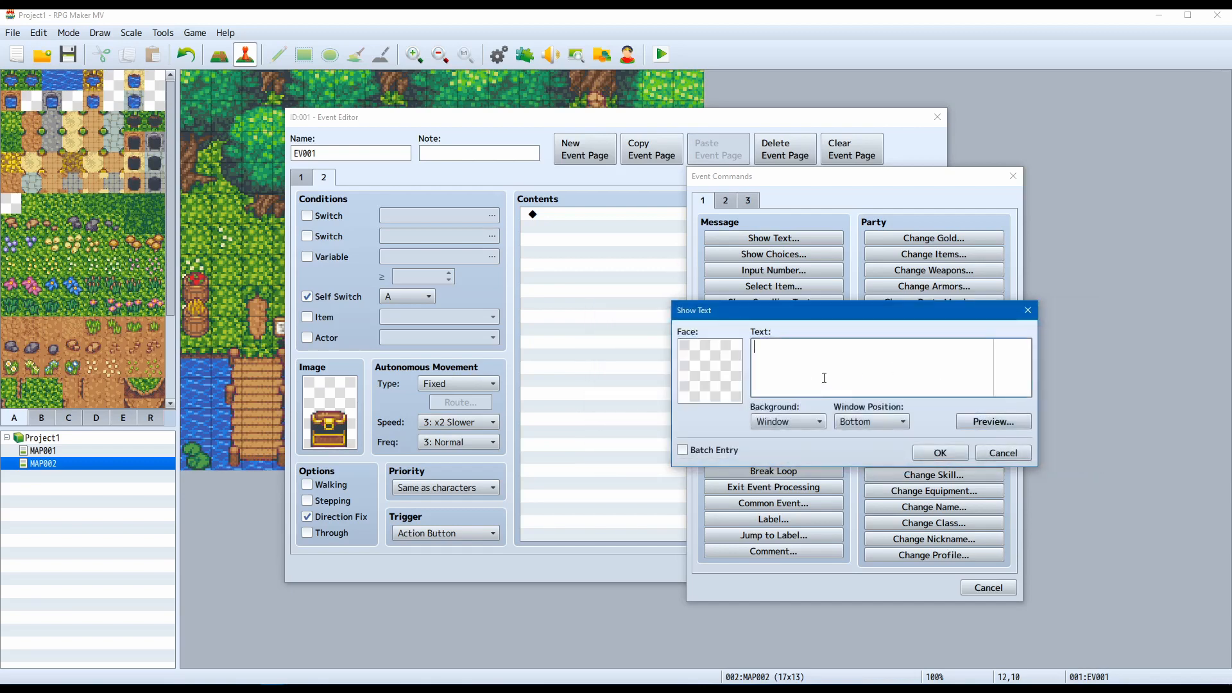
{"action": "type", "text": "Test text"}
{"action": "left_click", "coordinate": [995, 425]}
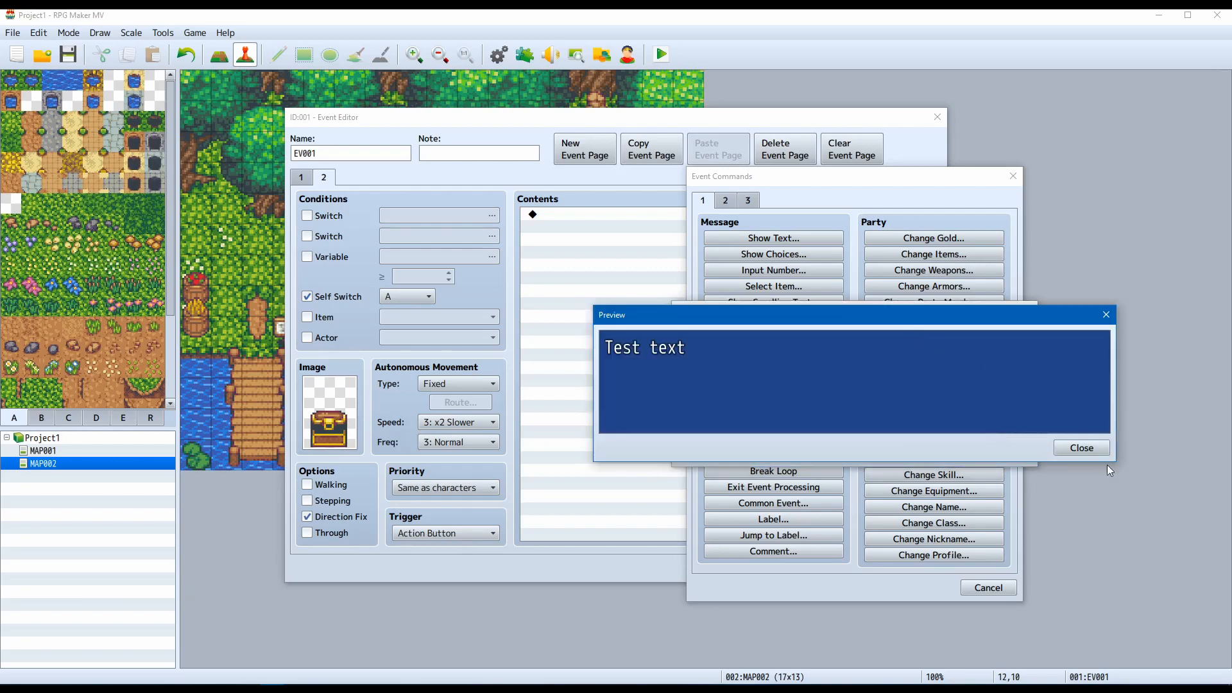
{"action": "left_click", "coordinate": [1082, 448]}
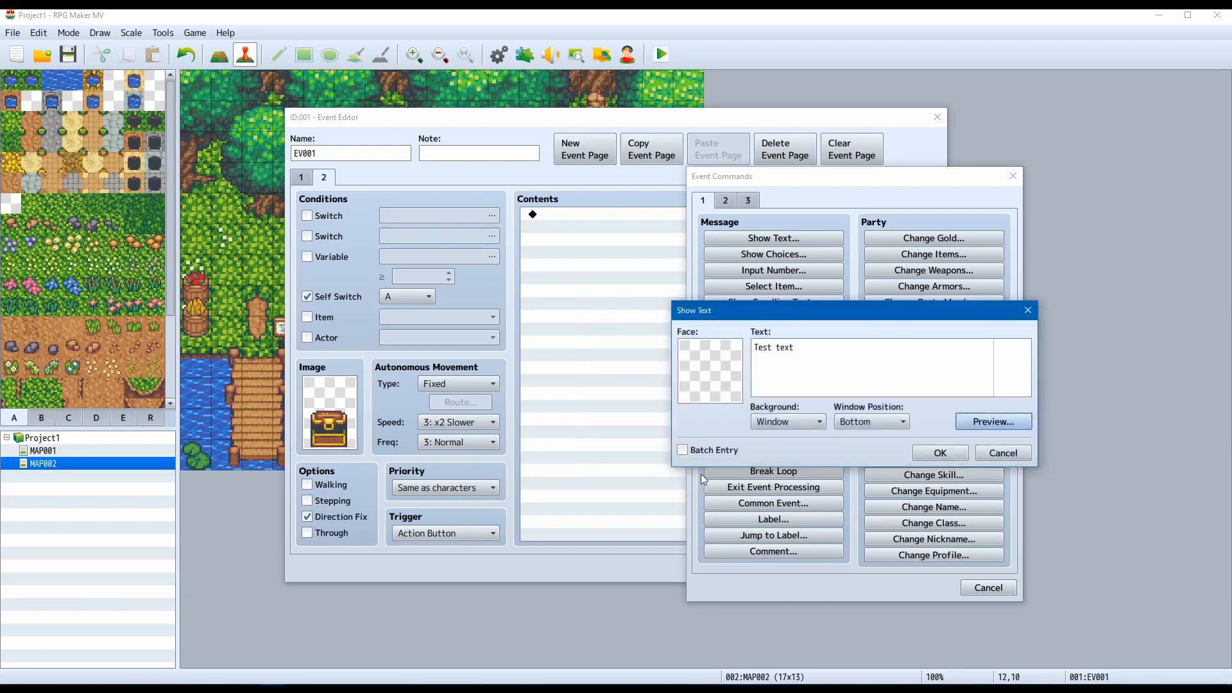
Try Batch Entry on the Show Text message by enabling it and adding several extra filler lines.
{"action": "left_click", "coordinate": [683, 451]}
{"action": "left_click", "coordinate": [811, 362]}
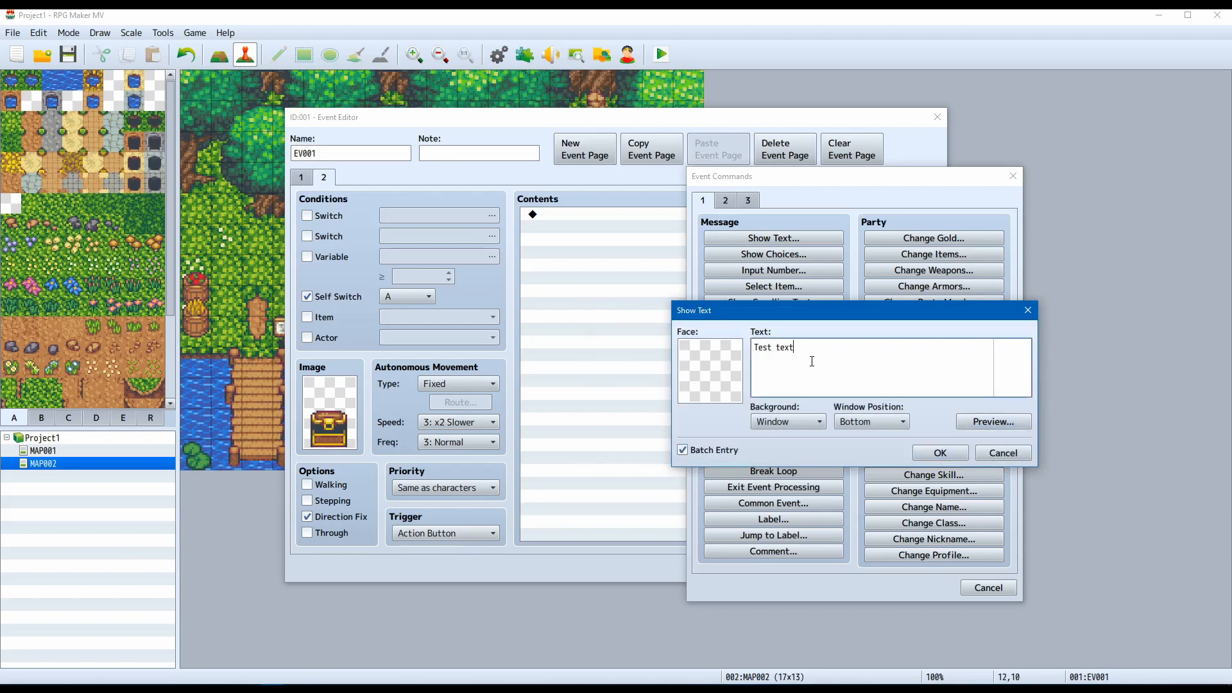
{"action": "type", "text": "asdf"}
{"action": "key", "text": "Return"}
{"action": "type", "text": "a"}
{"action": "key", "text": "Return"}
{"action": "type", "text": "a"}
{"action": "key", "text": "Return"}
{"action": "type", "text": "a"}
{"action": "key", "text": "Return"}
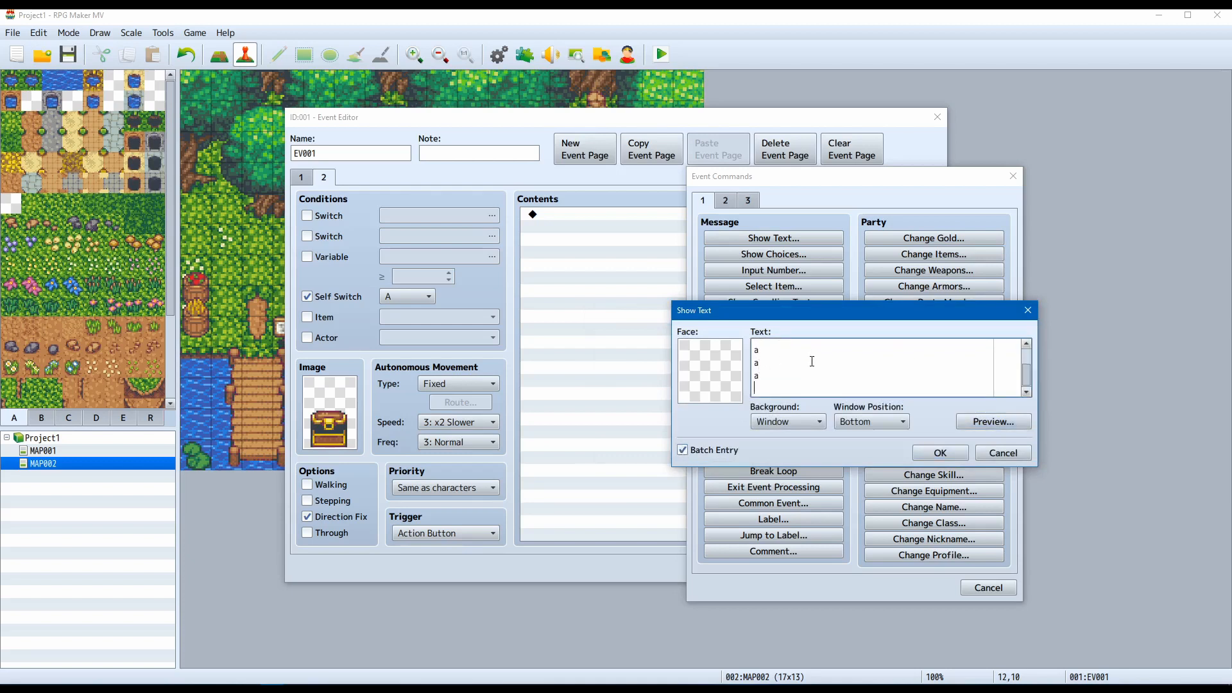
Turn off Batch Entry, replace the whole message with "The chest is empty.", preview it, and confirm the Show Text command.
{"action": "key", "text": "ctrl+a"}
{"action": "key", "text": "BackSpace"}
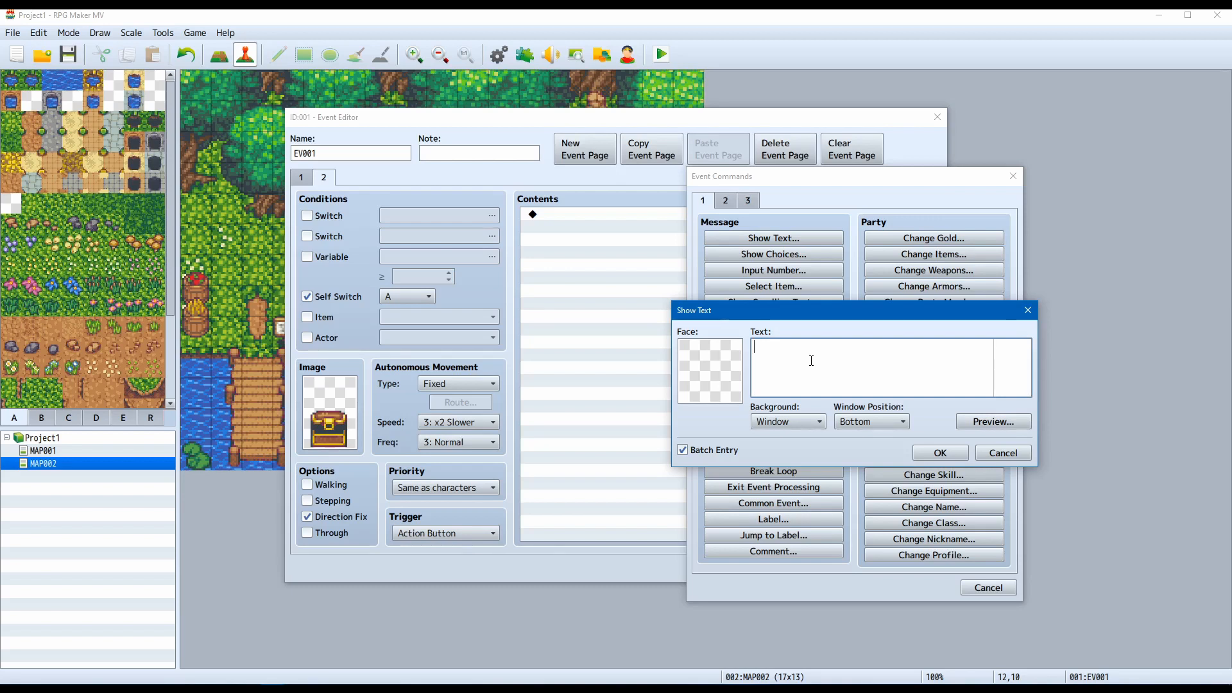
{"action": "left_click", "coordinate": [682, 451]}
{"action": "type", "text": "The Chest is Empty"}
{"action": "left_click_drag", "start_coordinate": [811, 347], "coordinate": [819, 347]}
{"action": "type", "text": "e"}
{"action": "left_click", "coordinate": [774, 347]}
{"action": "key", "text": "BackSpace"}
{"action": "type", "text": "c"}
{"action": "left_click", "coordinate": [1005, 421]}
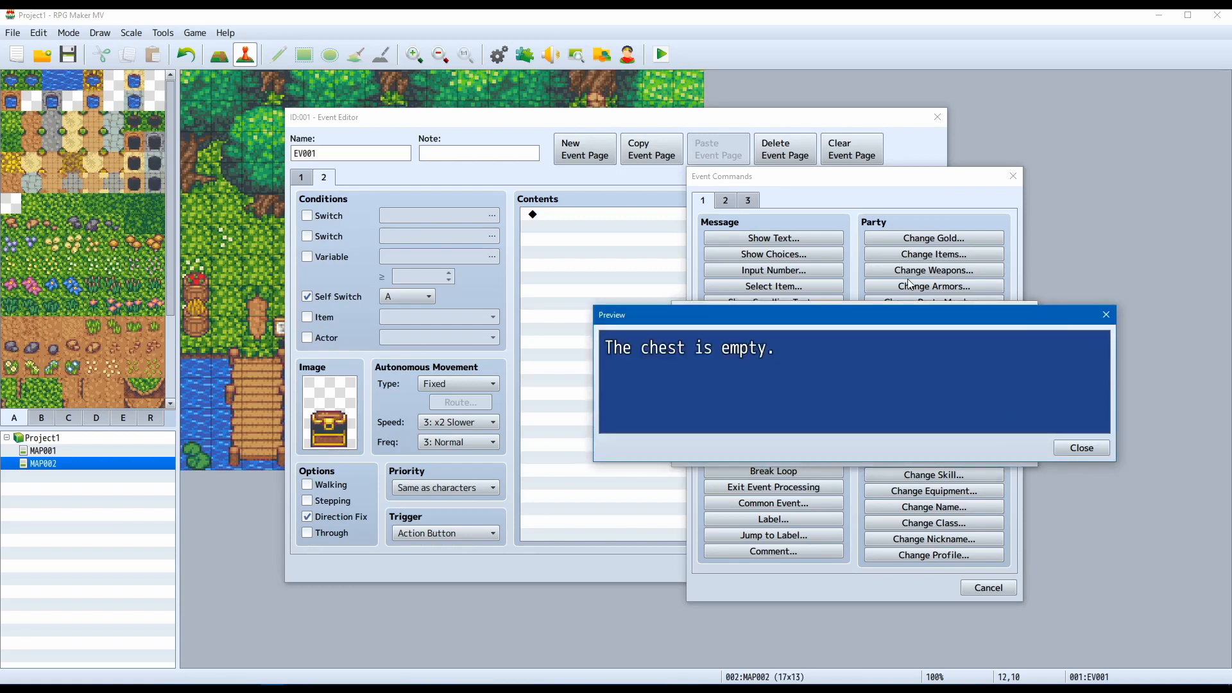
{"action": "left_click", "coordinate": [1099, 450]}
{"action": "left_click", "coordinate": [941, 453]}
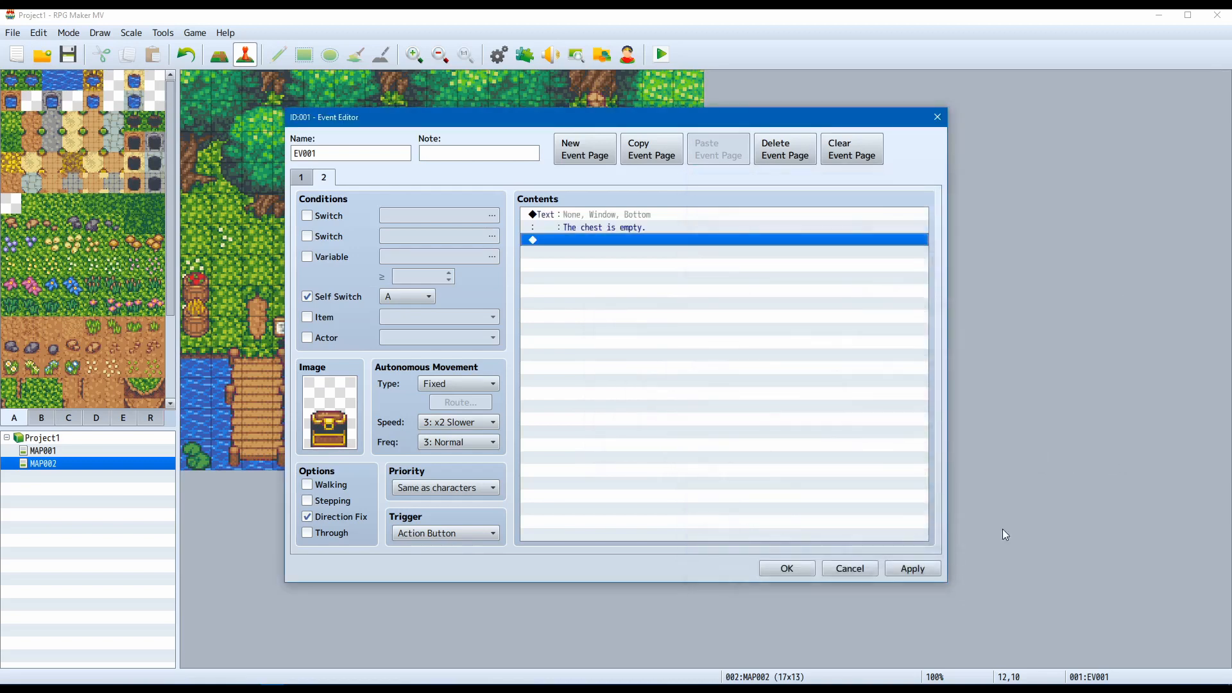
Check the text command in the second page's contents, apply the changes, and close the chest event.
{"action": "left_click", "coordinate": [658, 217]}
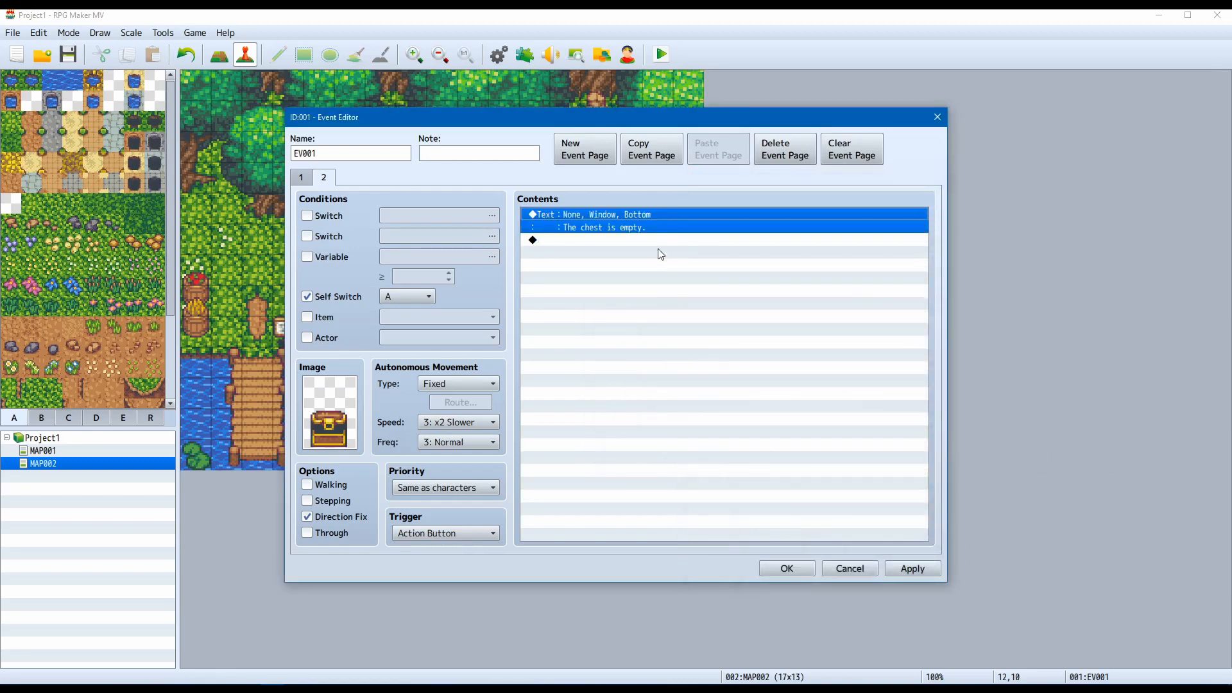
{"action": "left_click", "coordinate": [669, 238]}
{"action": "left_click", "coordinate": [672, 226]}
{"action": "left_click", "coordinate": [930, 570]}
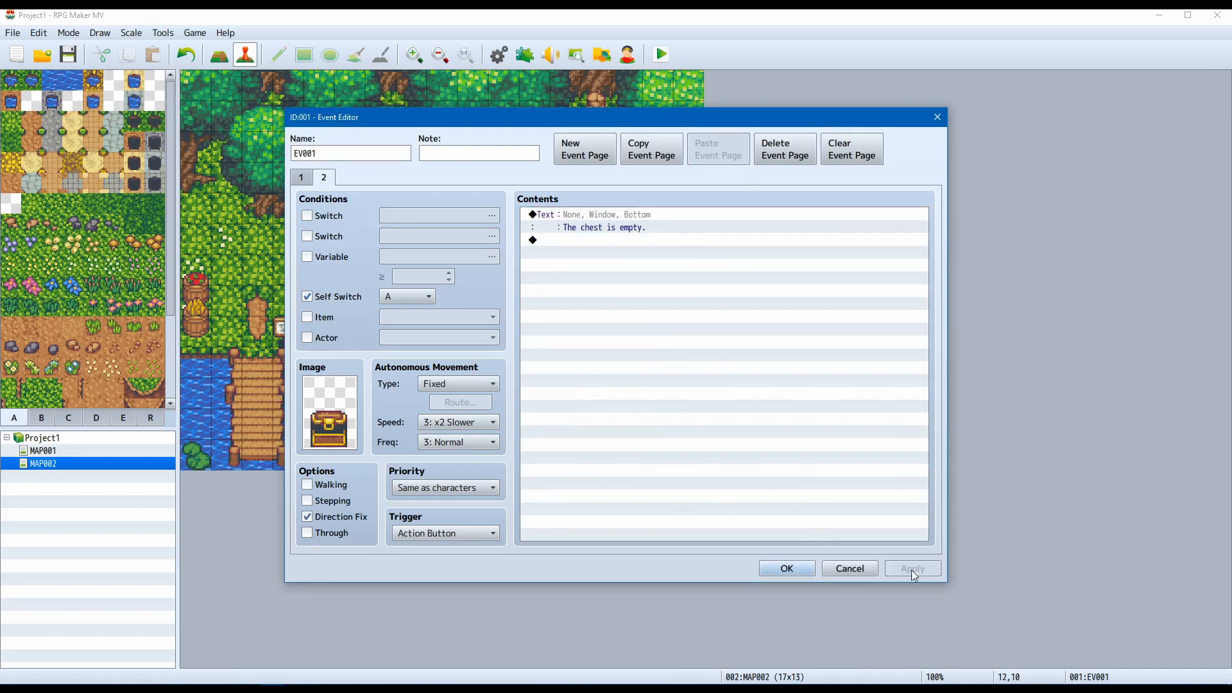
{"action": "left_click", "coordinate": [785, 569]}
Launch a playtest, saving the changes to the game, and start a new game.
{"action": "left_click", "coordinate": [665, 49]}
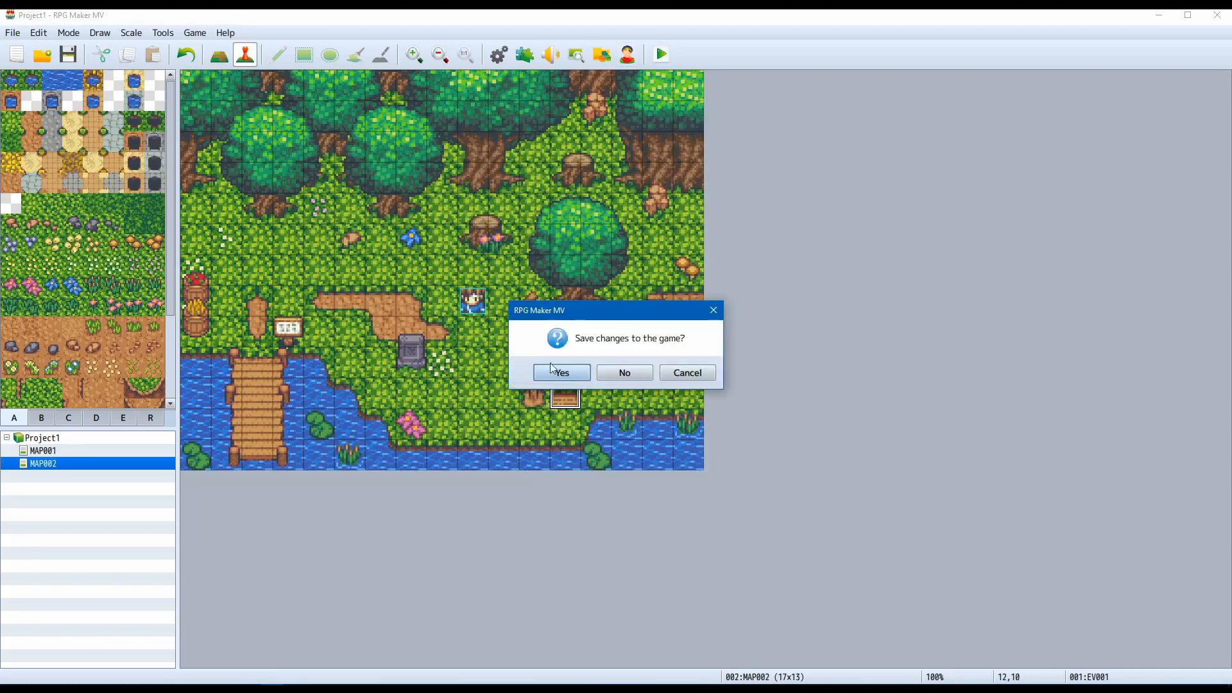
{"action": "left_click", "coordinate": [552, 368]}
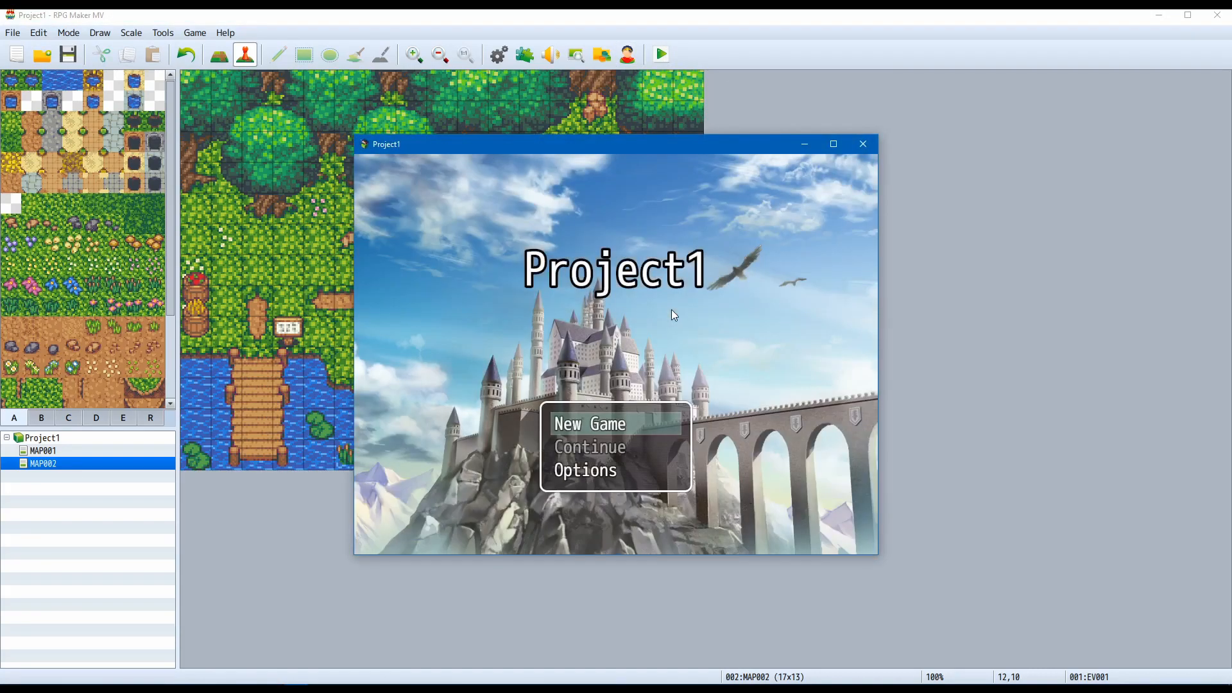
{"action": "key", "text": "Return"}
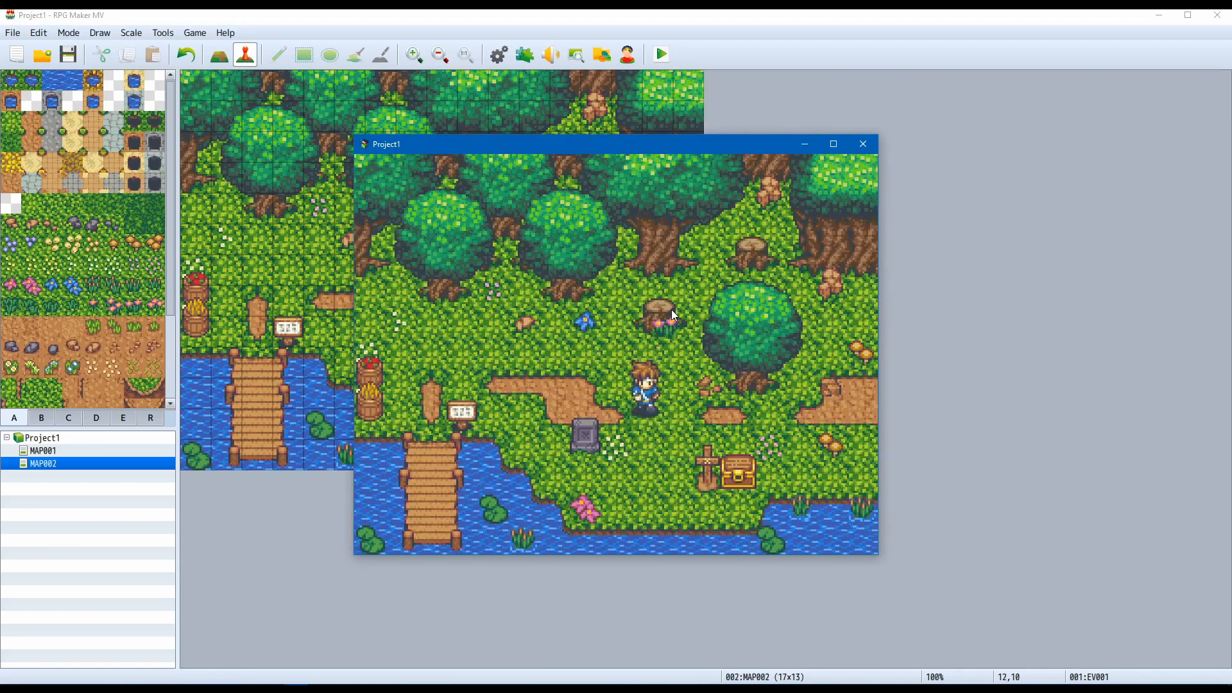
Walk the hero to the right side of the chest, open it, interact with it again, and close the playtest.
{"action": "key", "text": "Right"}
{"action": "key", "text": "Right"}
{"action": "key", "text": "Right"}
{"action": "key", "text": "Right"}
{"action": "key", "text": "Down"}
{"action": "key", "text": "Down"}
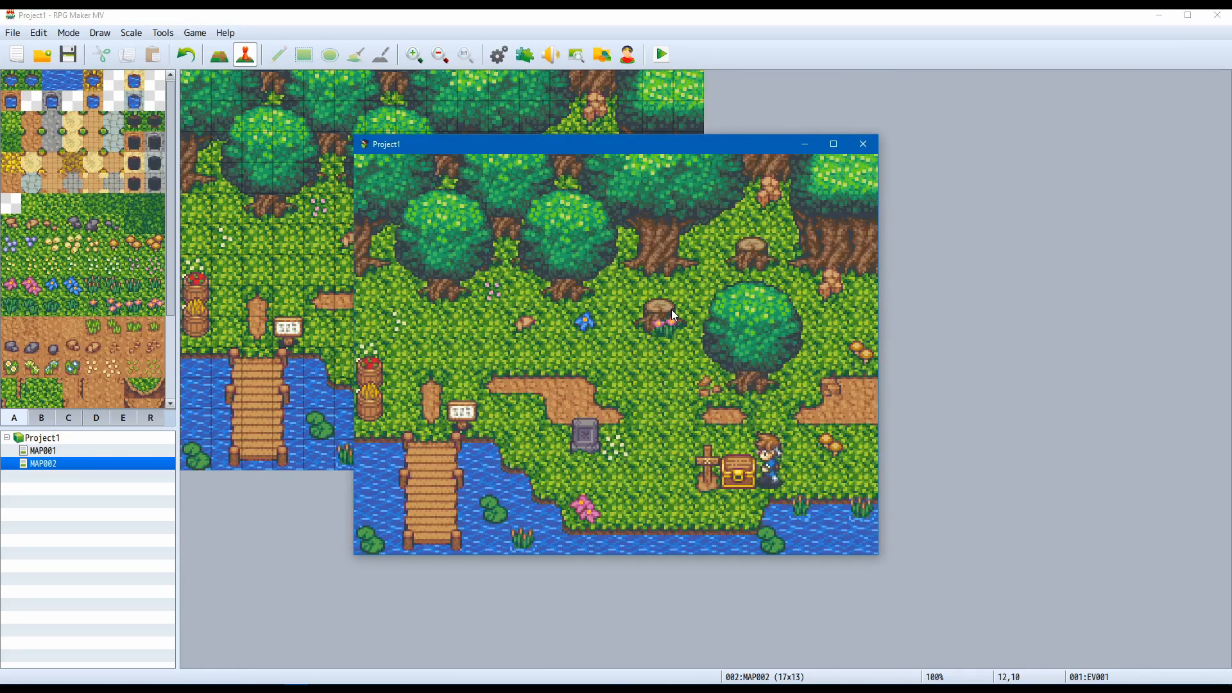
{"action": "key", "text": "Left"}
{"action": "key", "text": "Return"}
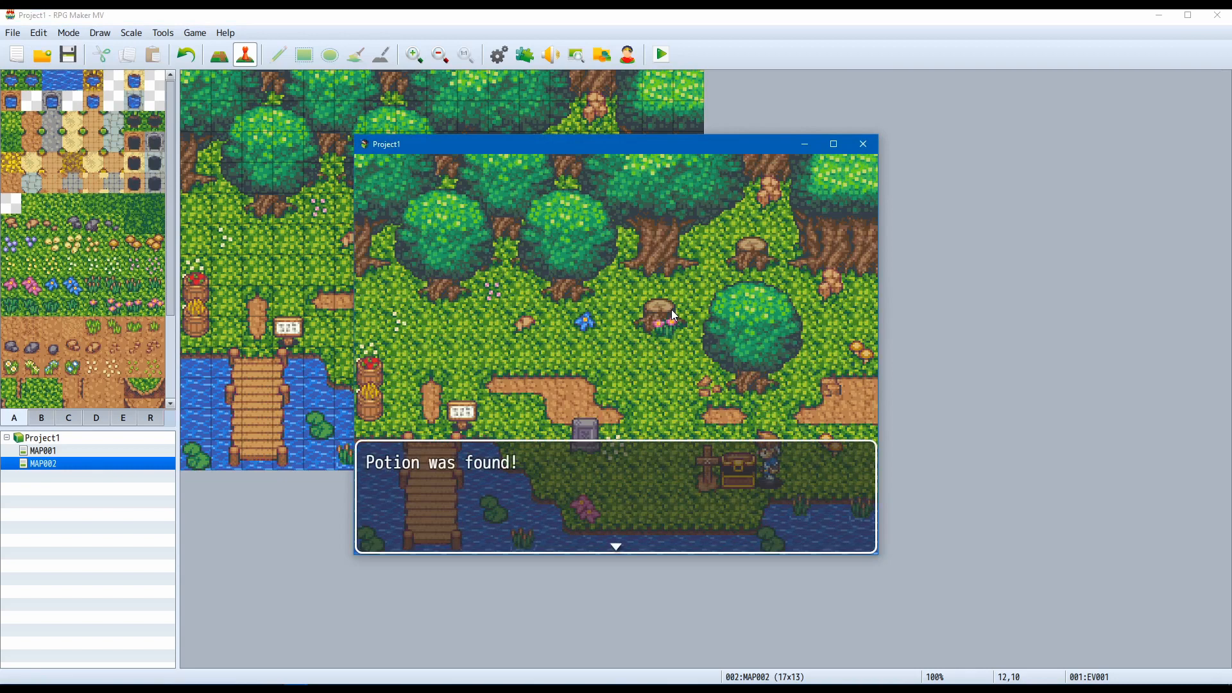
{"action": "key", "text": "Return"}
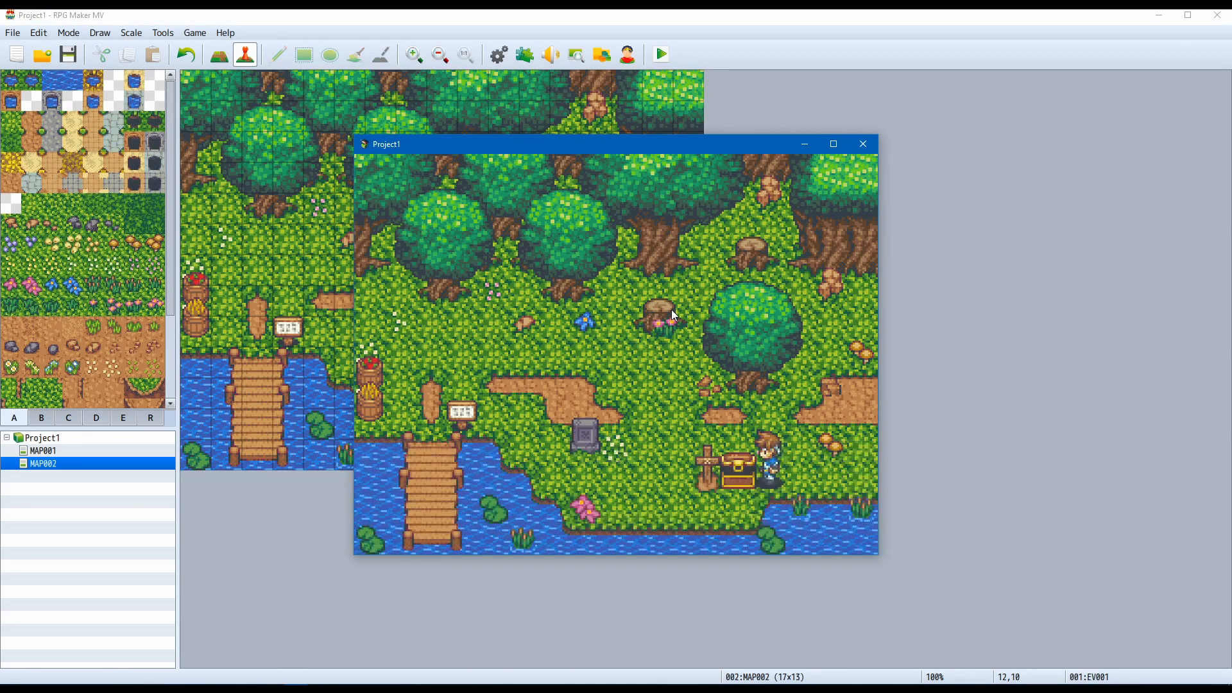
{"action": "key", "text": "Return"}
{"action": "key", "text": "Return"}
{"action": "left_click", "coordinate": [874, 149]}
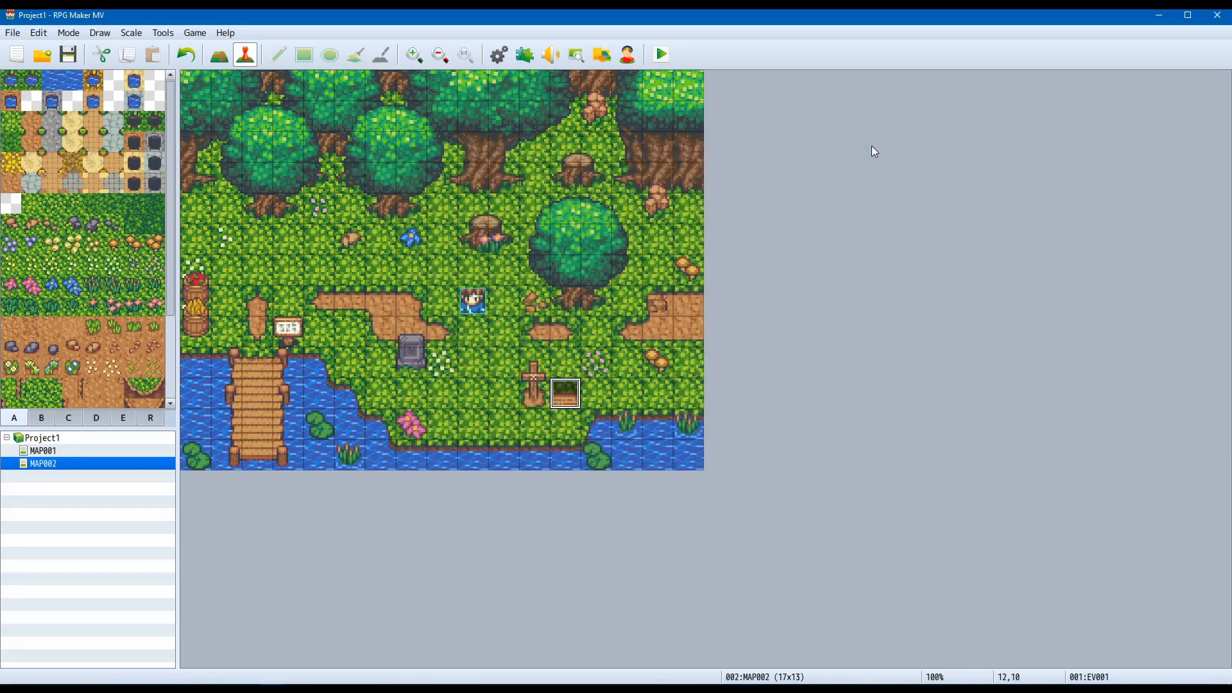
Reopen the chest event and edit the first page's Change Items command to increase Potion by a constant of 5.
{"action": "double_click", "coordinate": [565, 393]}
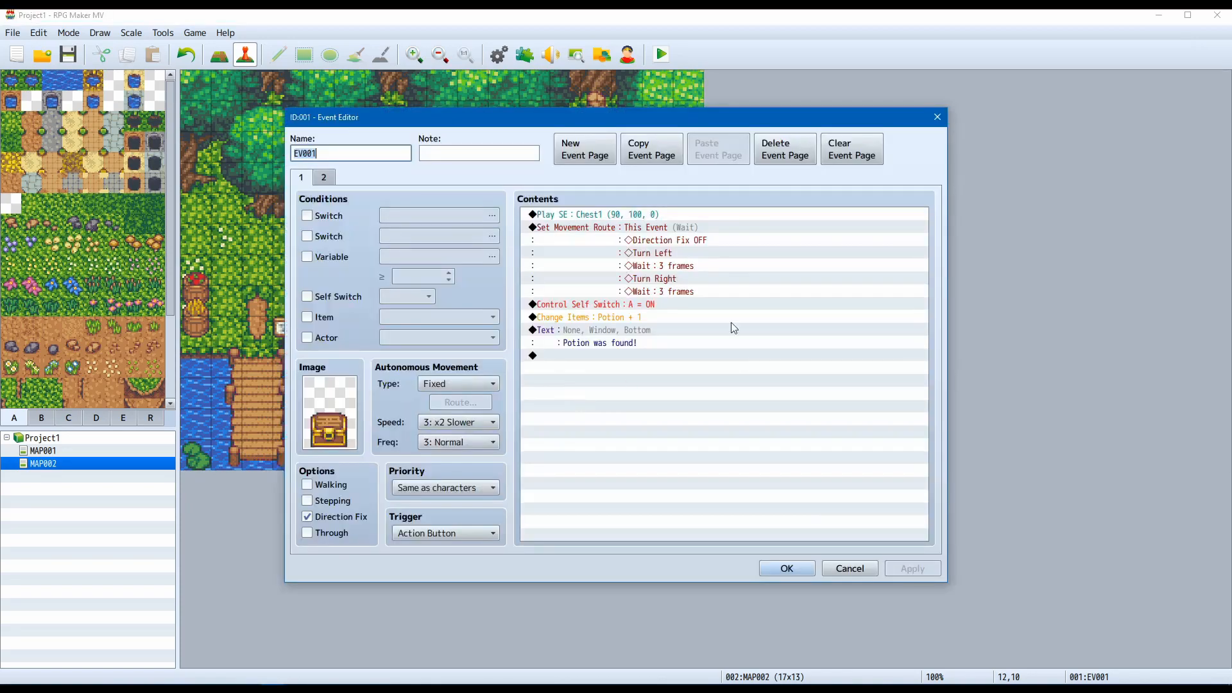
{"action": "left_click", "coordinate": [633, 318]}
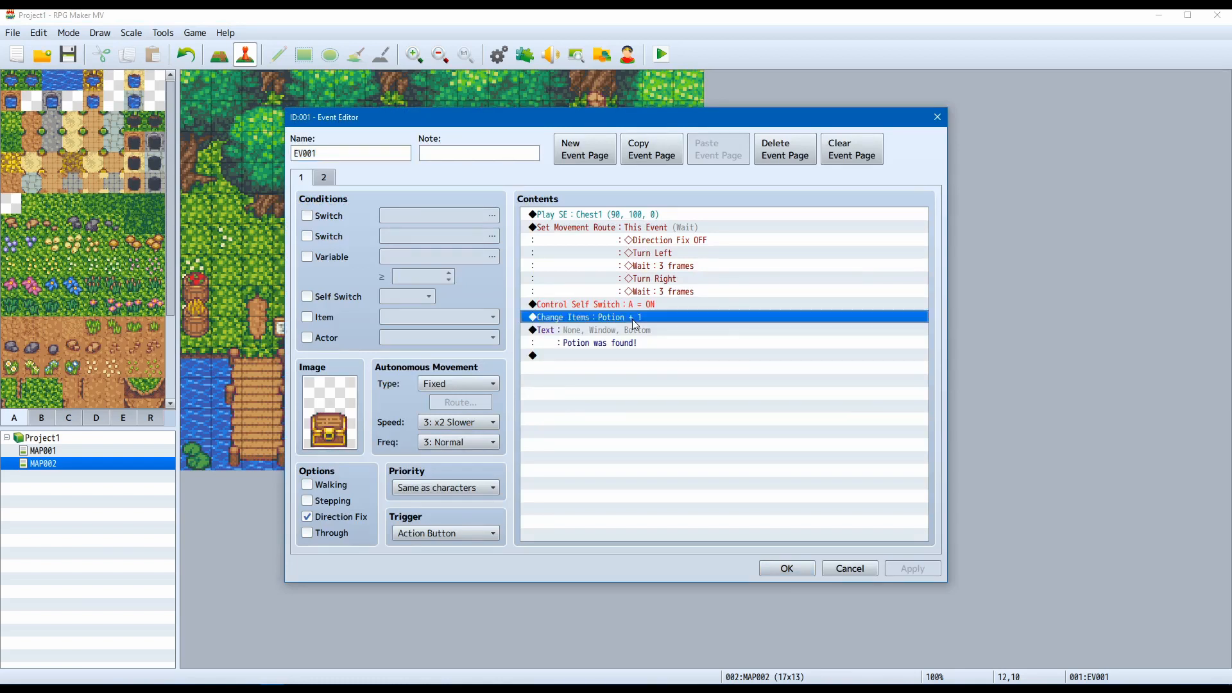
{"action": "right_click", "coordinate": [633, 318]}
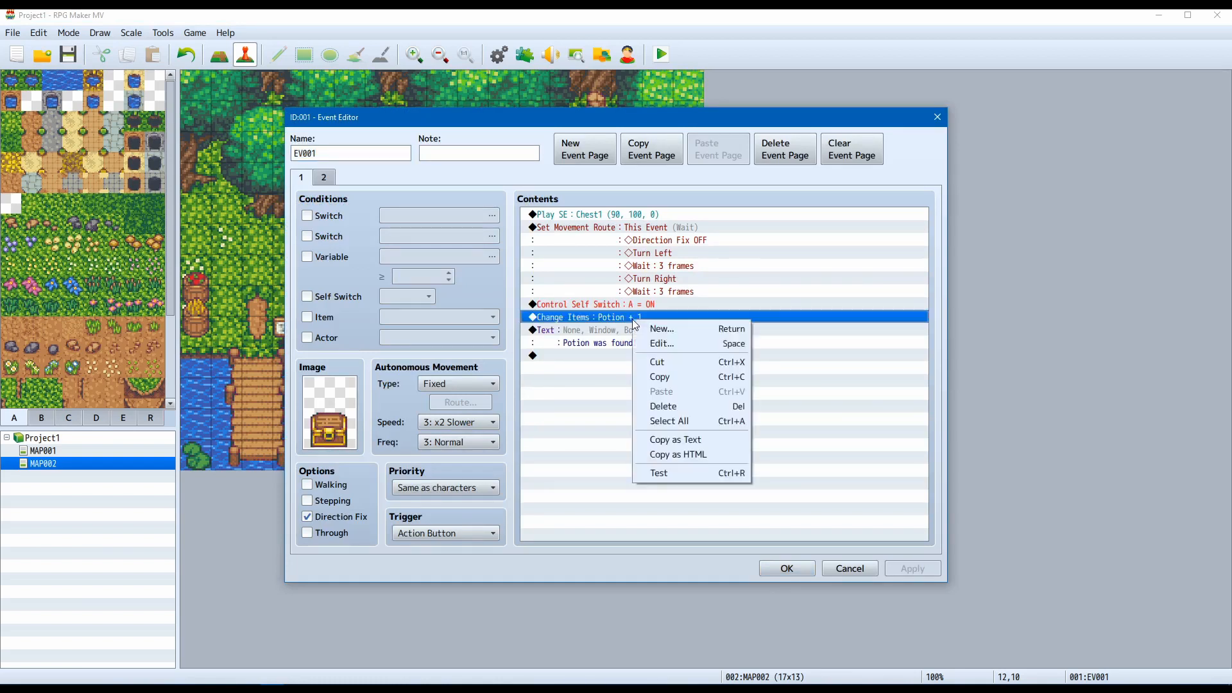
{"action": "left_click", "coordinate": [682, 345]}
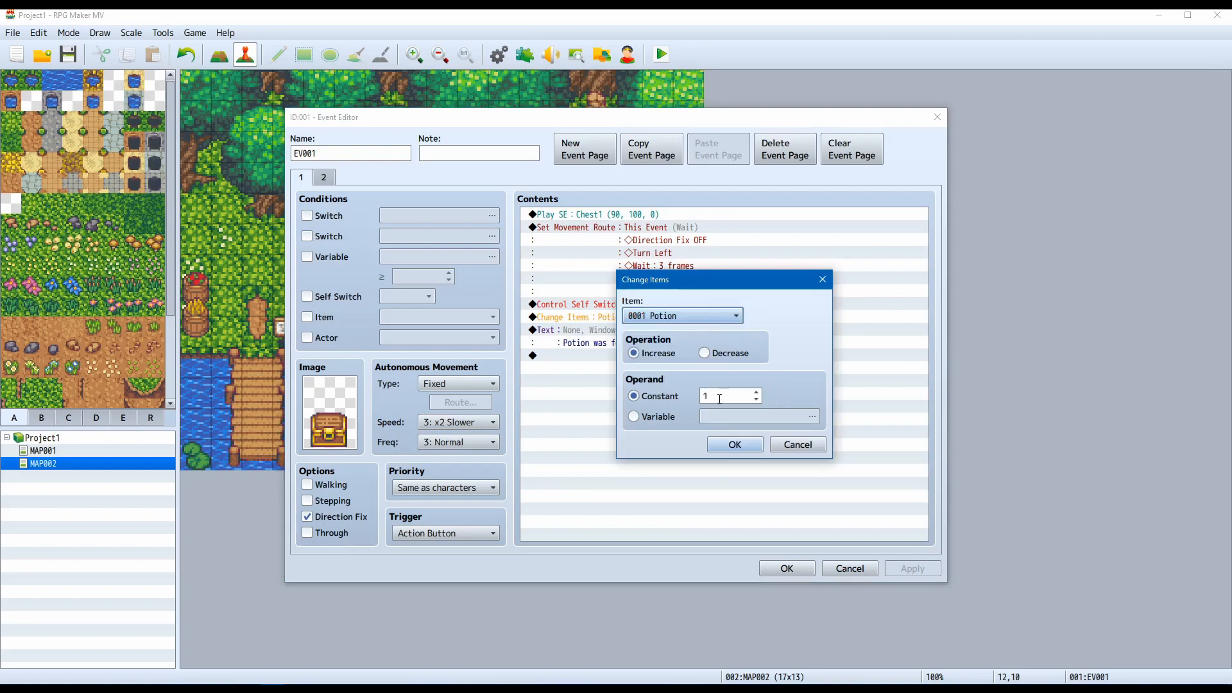
{"action": "left_click", "coordinate": [758, 393]}
{"action": "left_click", "coordinate": [758, 393]}
{"action": "left_click", "coordinate": [758, 393]}
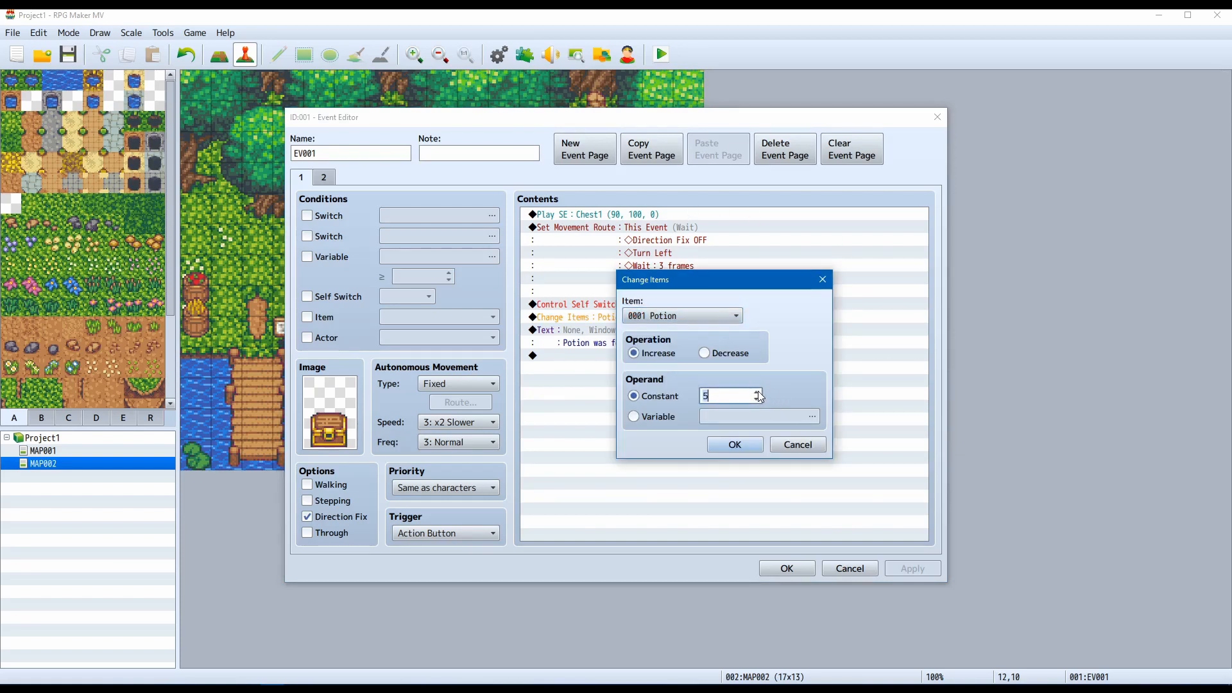
{"action": "left_click", "coordinate": [760, 449]}
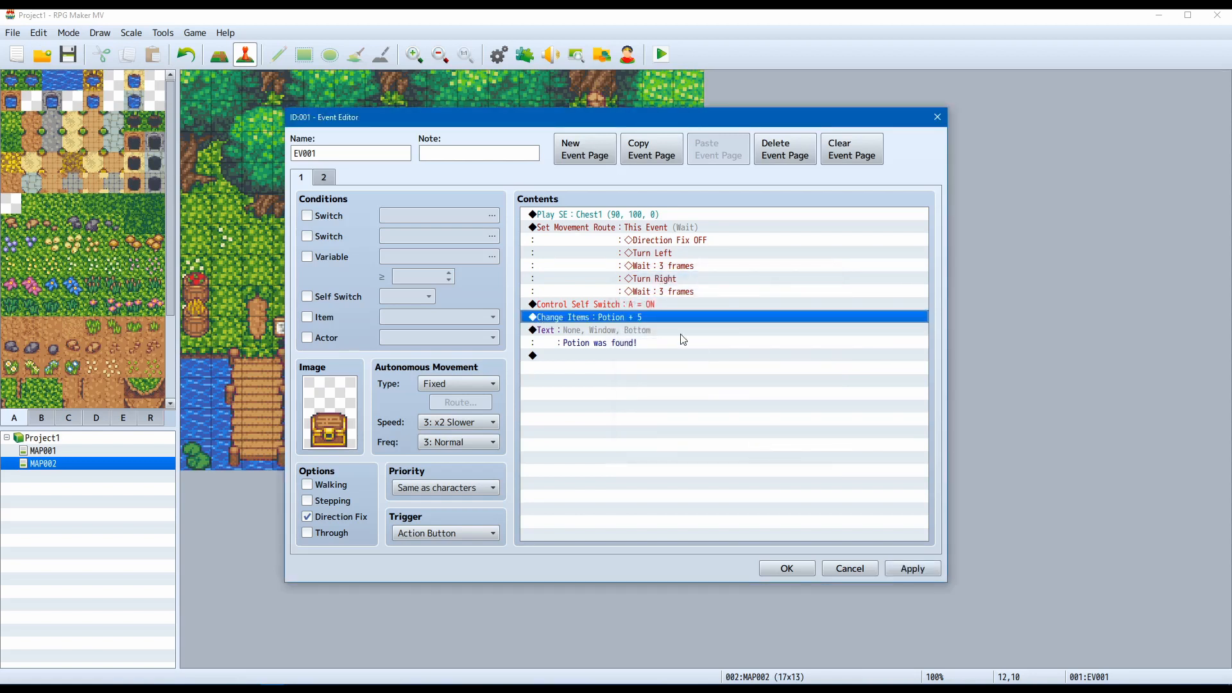
Edit the first page's text command to read "Potion x5 was found!", preview the message, and confirm it.
{"action": "left_click", "coordinate": [684, 340]}
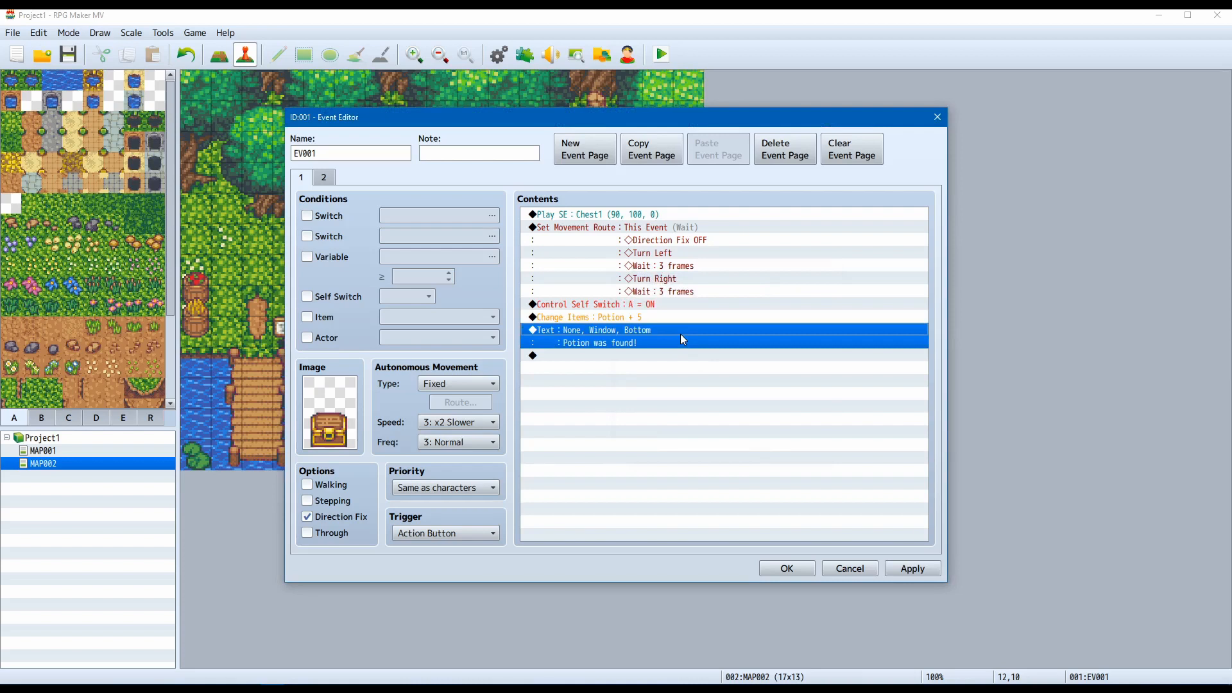
{"action": "right_click", "coordinate": [668, 327]}
{"action": "left_click", "coordinate": [695, 357]}
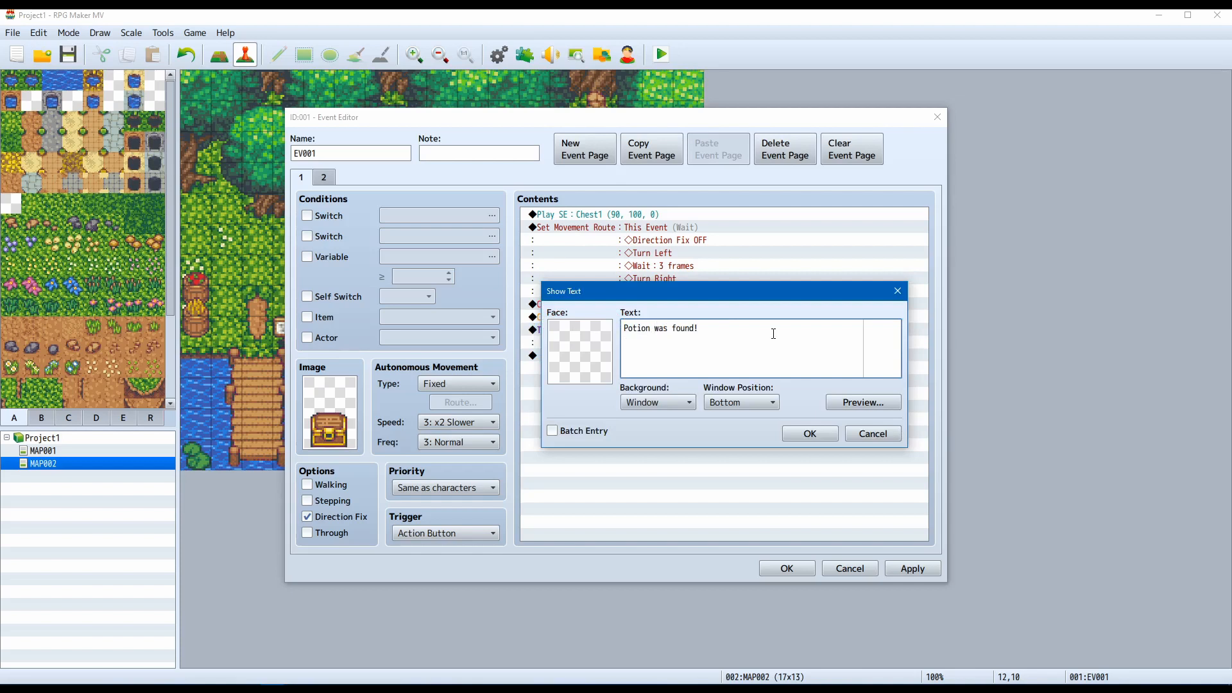
{"action": "type", "text": "x5"}
{"action": "left_click", "coordinate": [881, 406]}
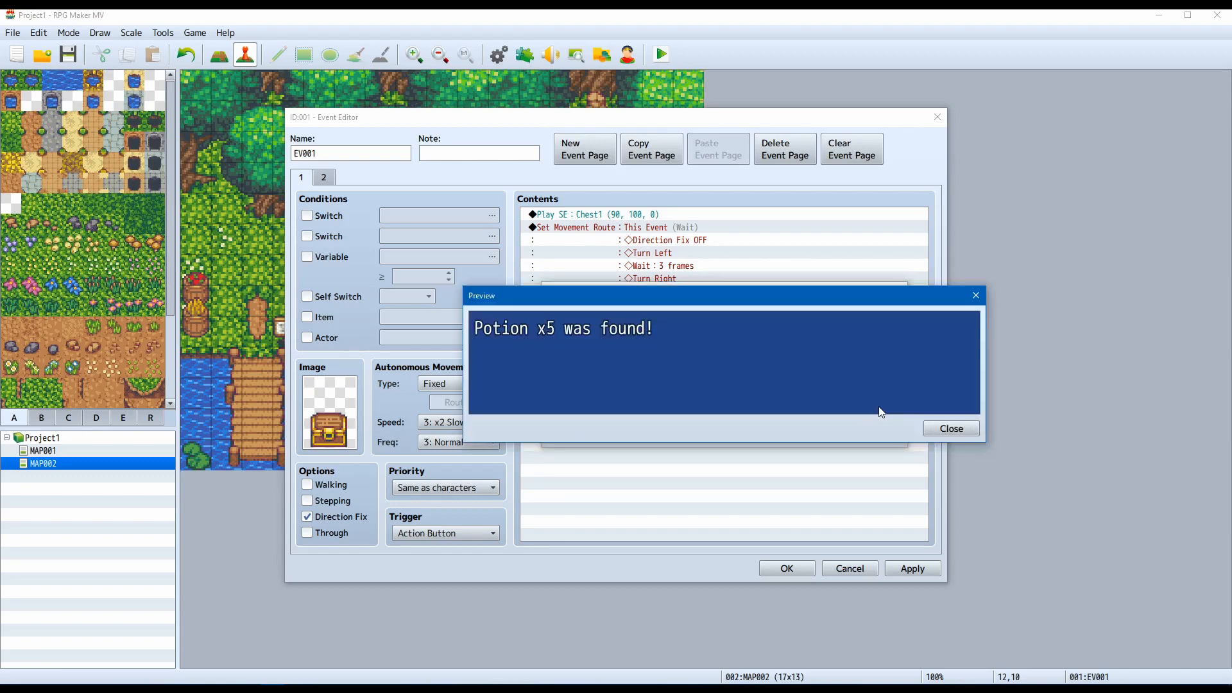
{"action": "left_click", "coordinate": [951, 429]}
{"action": "left_click", "coordinate": [821, 441]}
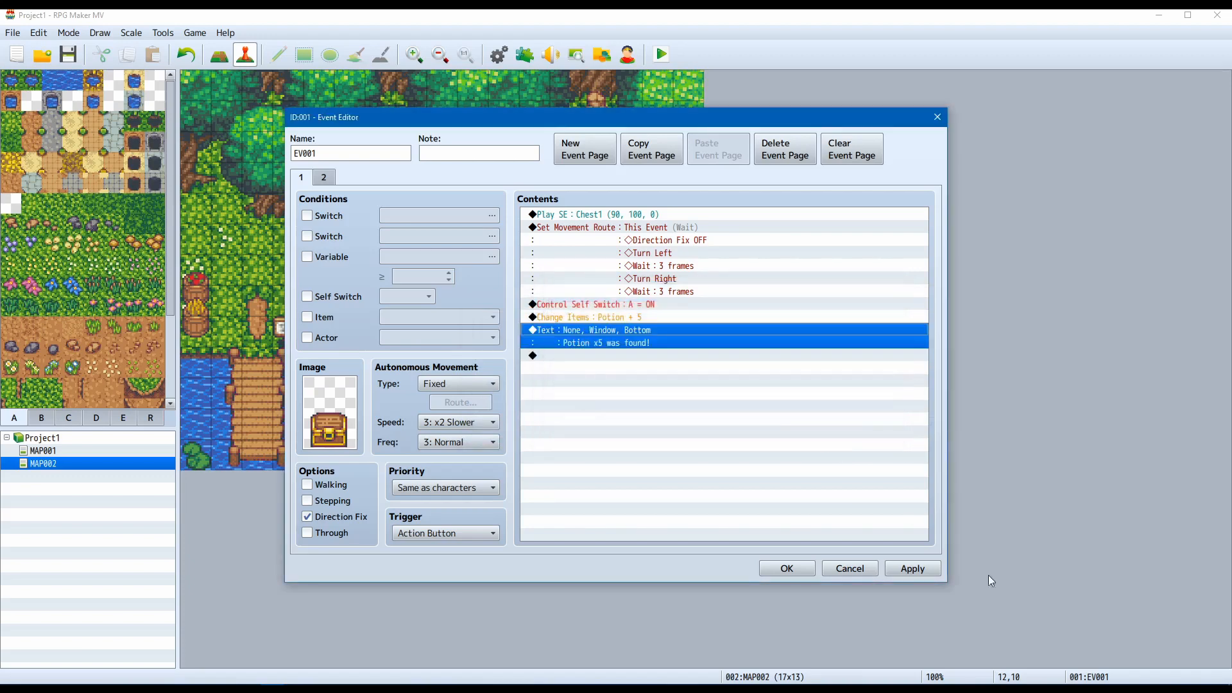
Check the Change Items line on the first page, apply the chest event's changes, and close the event.
{"action": "left_click", "coordinate": [668, 315]}
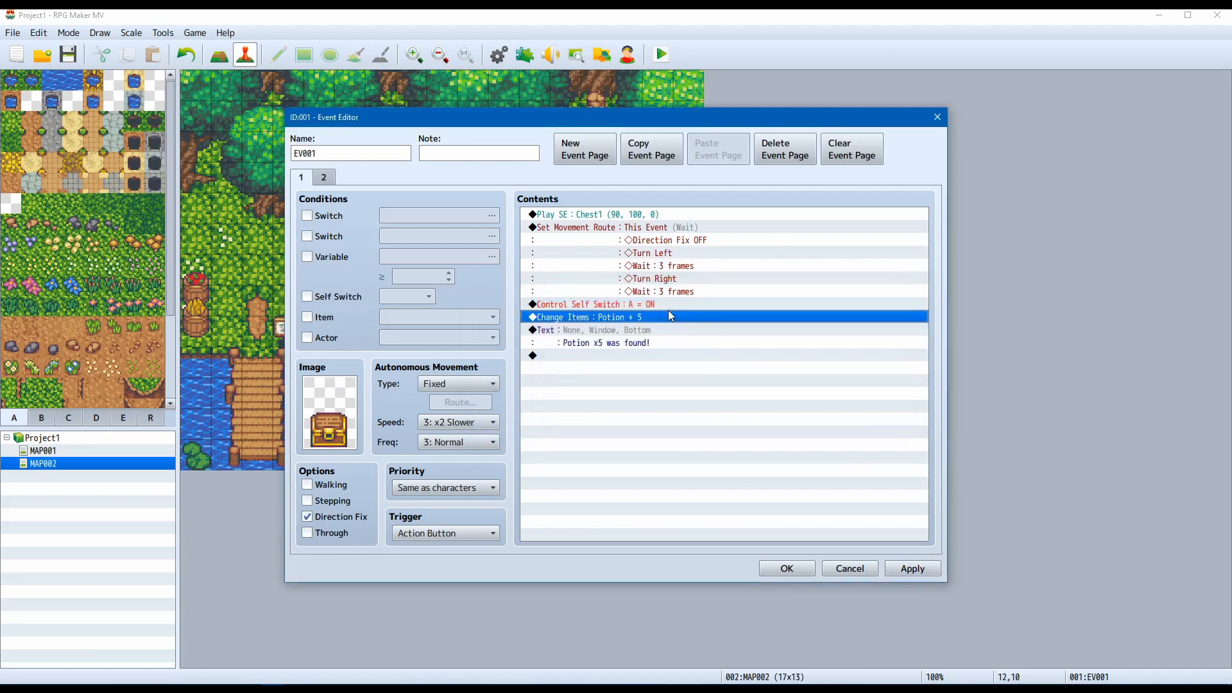
{"action": "left_click", "coordinate": [924, 573]}
{"action": "left_click", "coordinate": [787, 569]}
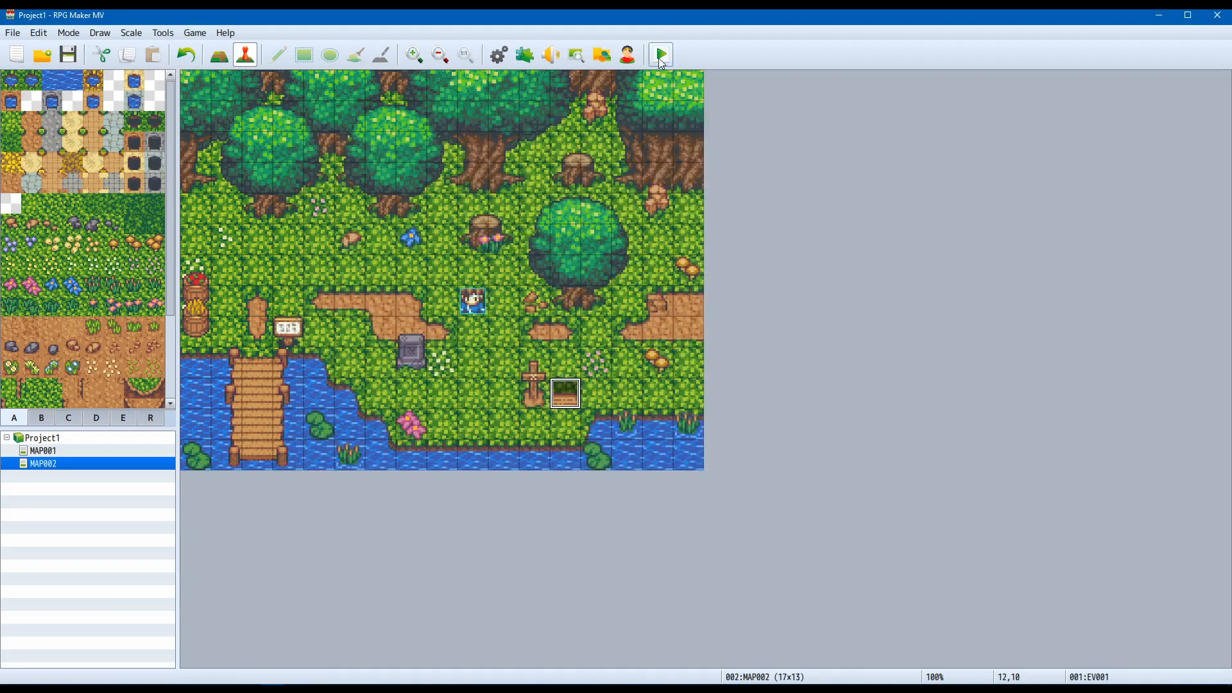
Save the updated chest event in the game and begin a new game in another playtest.
{"action": "left_click", "coordinate": [661, 54]}
{"action": "left_click", "coordinate": [567, 376]}
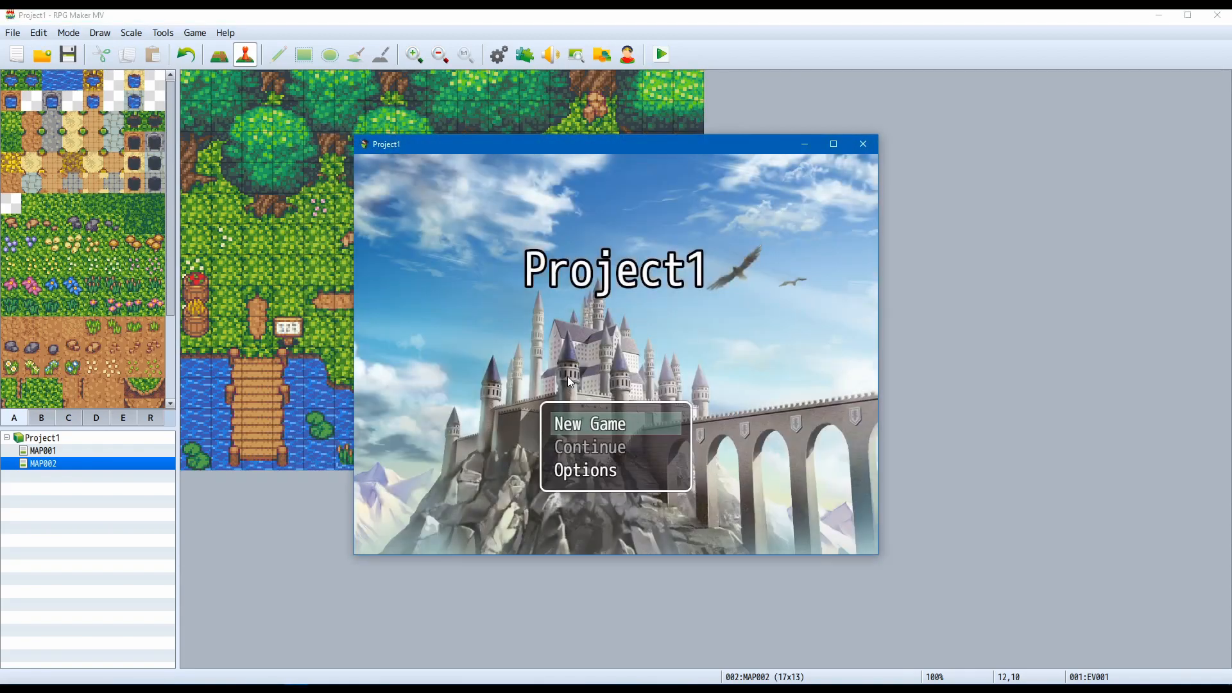
{"action": "key", "text": "Return"}
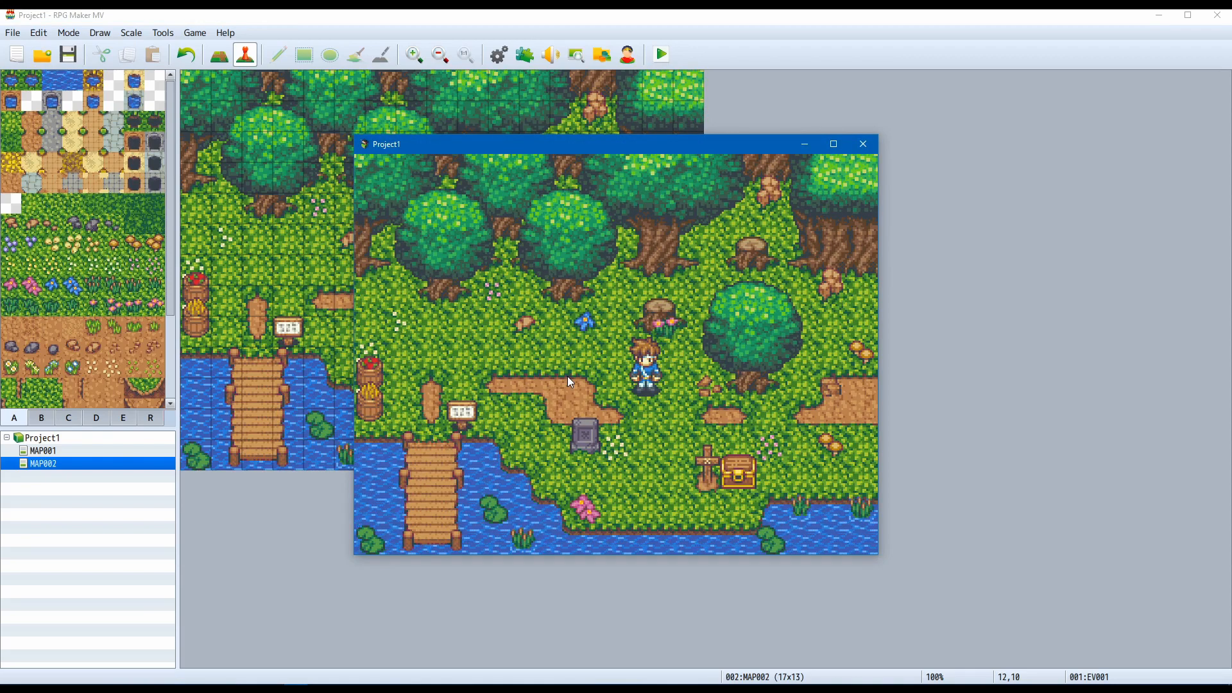
Check the hero's item inventory in the game menu before opening the chest, and return to the map.
{"action": "key", "text": "Escape"}
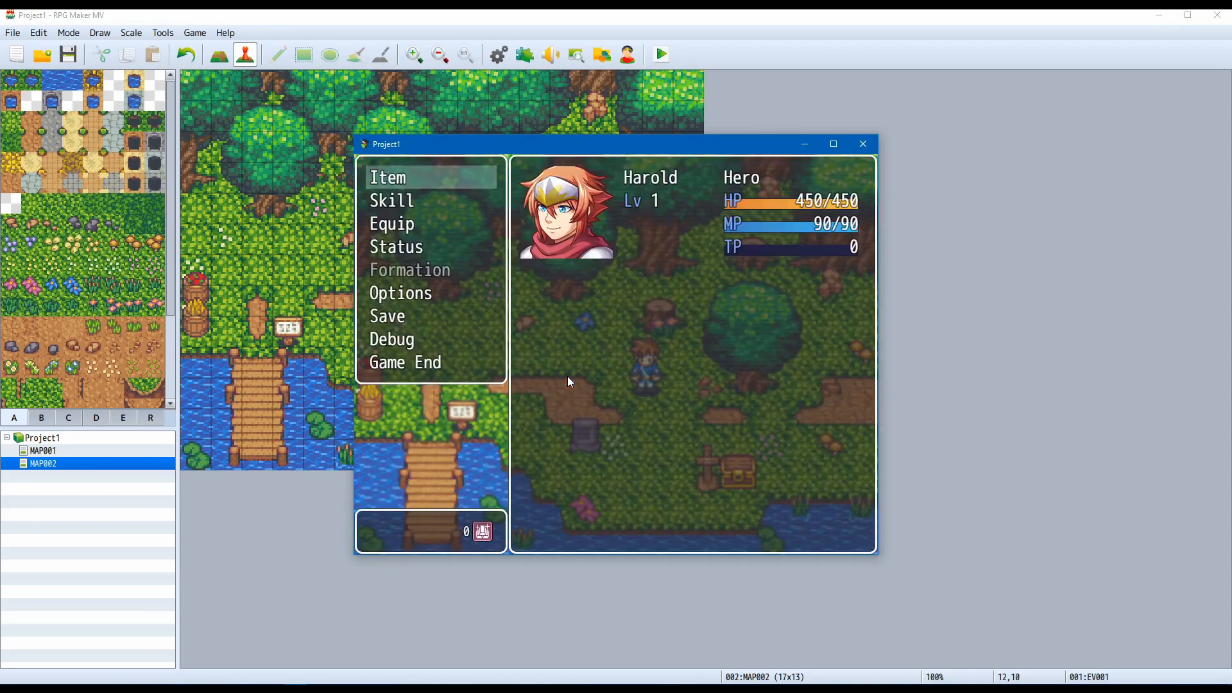
{"action": "key", "text": "Return"}
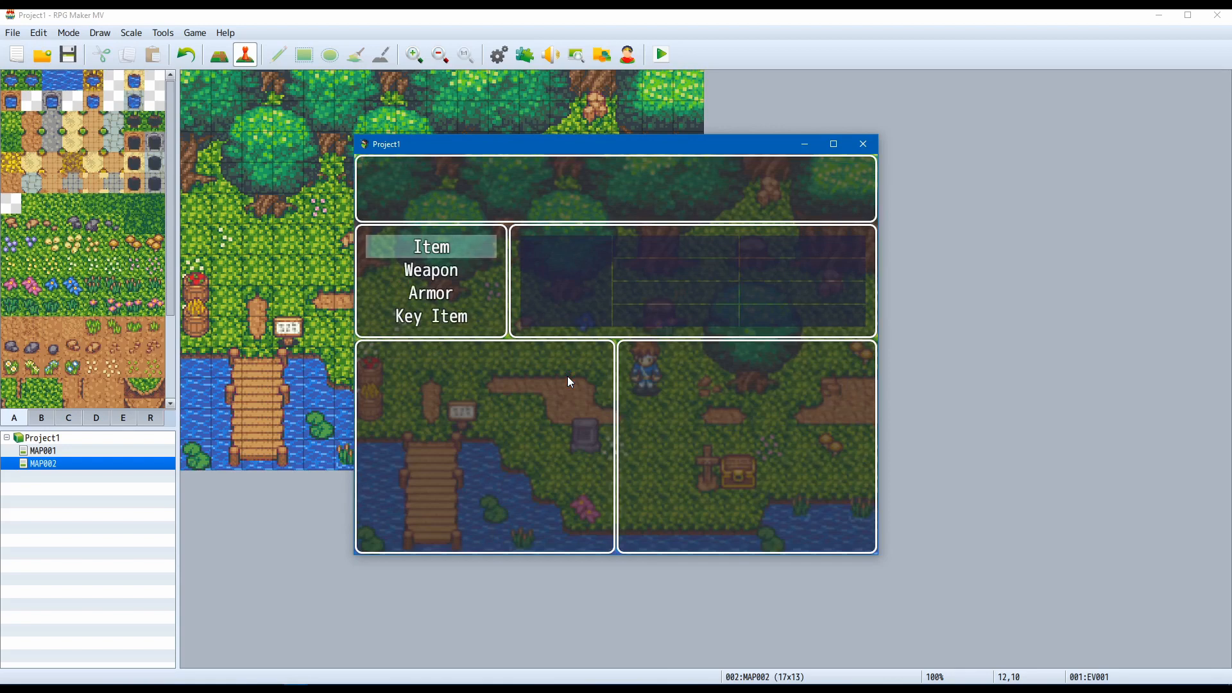
{"action": "key", "text": "Escape"}
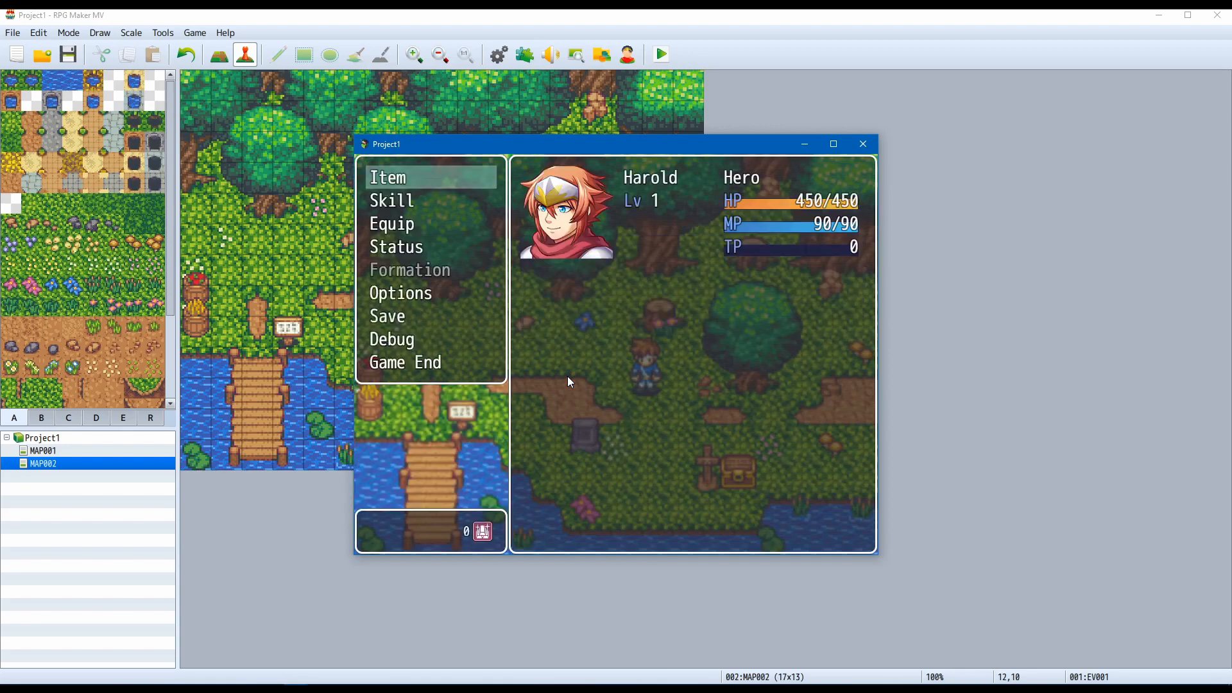
{"action": "key", "text": "Escape"}
Walk the hero to the right side of the chest, open it, and dismiss the found-item message.
{"action": "key", "text": "Right"}
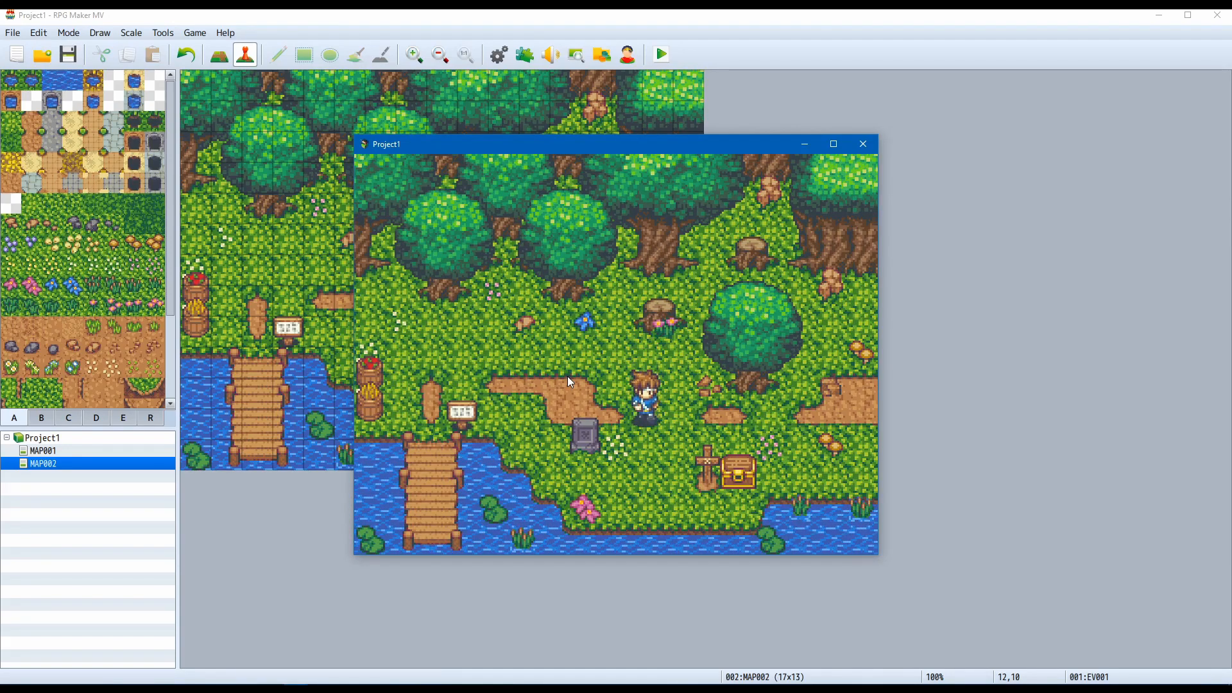
{"action": "key", "text": "Down"}
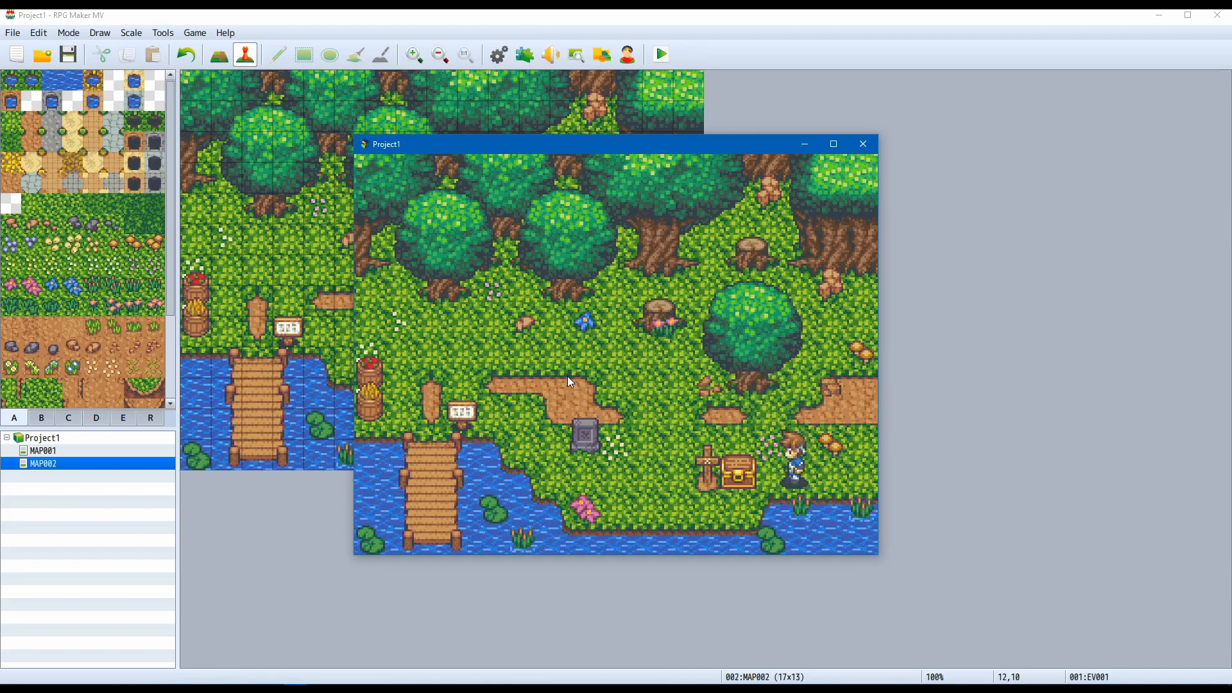
{"action": "key", "text": "Left"}
{"action": "key", "text": "Return"}
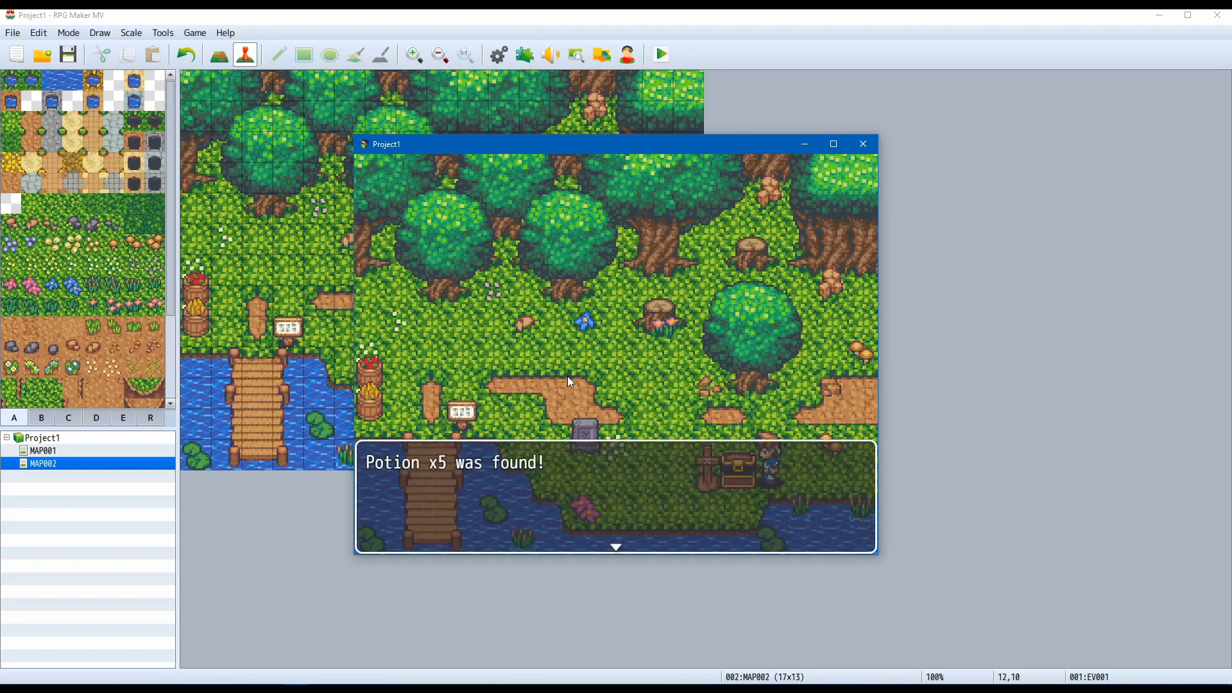
{"action": "key", "text": "Return"}
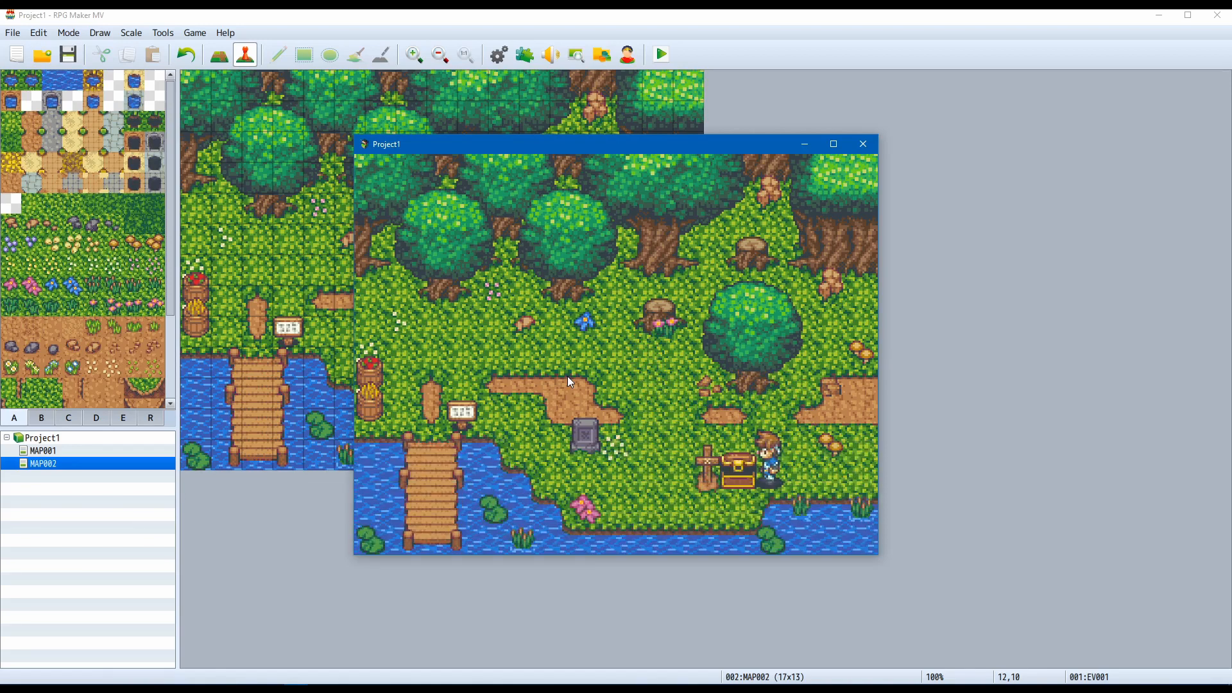
Check the hero's item inventory for the Potions from the chest, and end the playtest.
{"action": "key", "text": "Escape"}
{"action": "key", "text": "Return"}
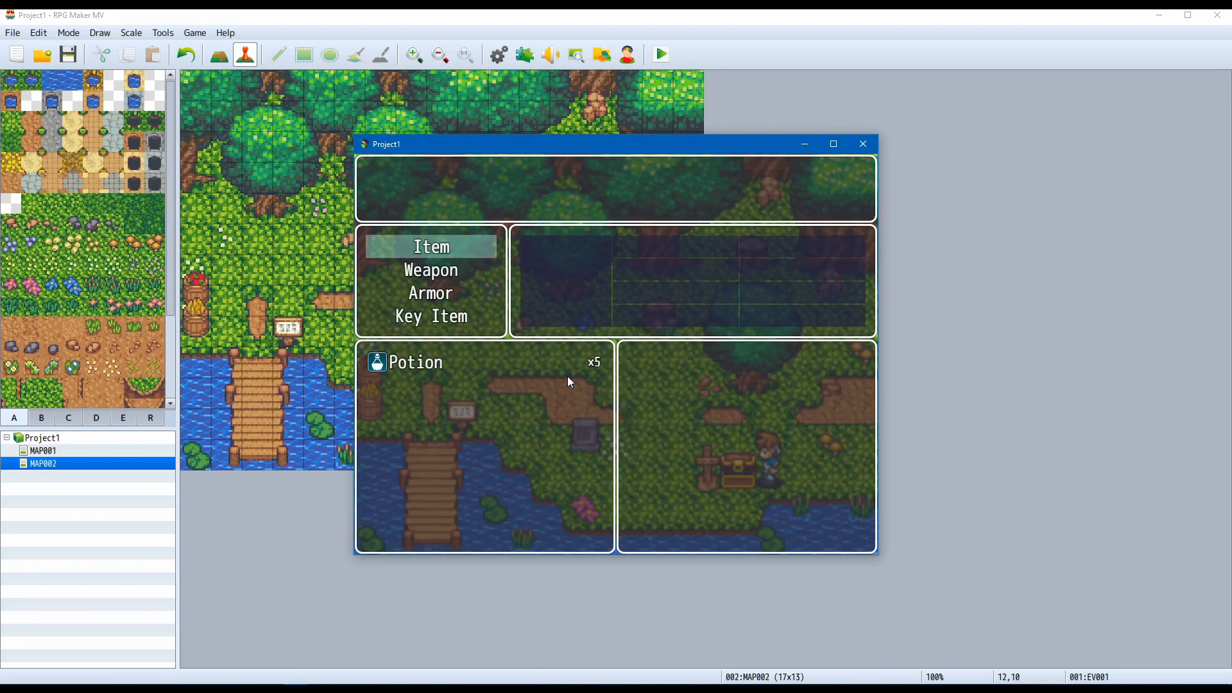
{"action": "left_click", "coordinate": [863, 145]}
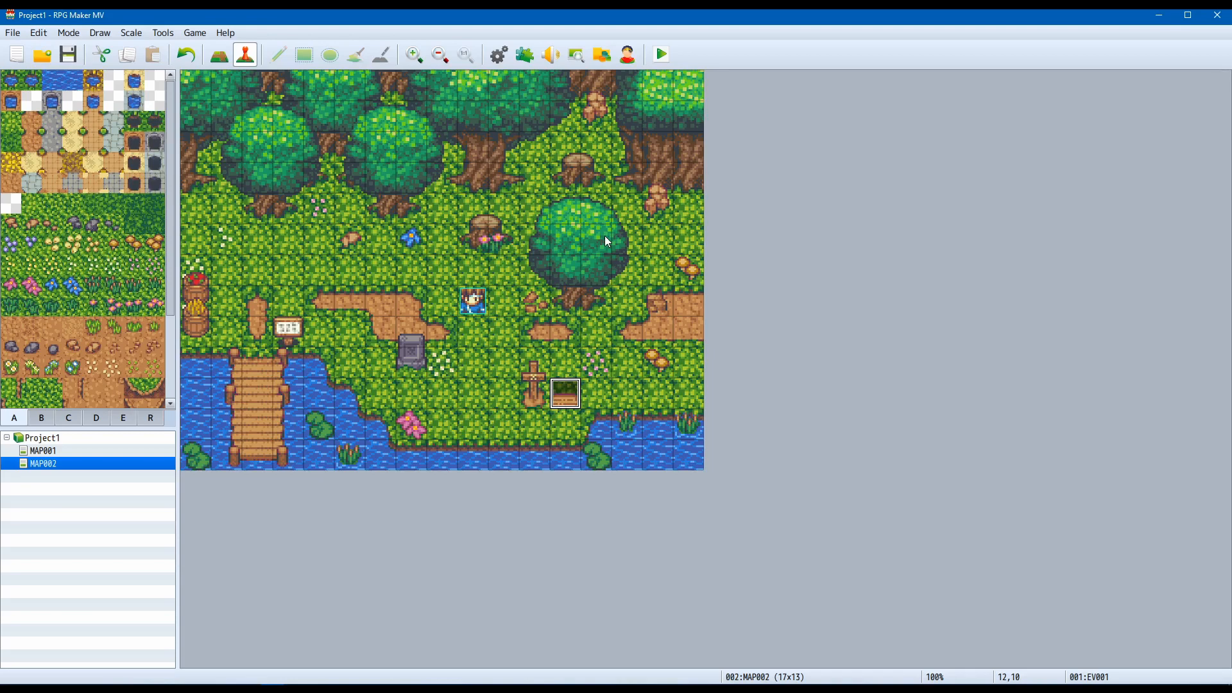
Review the chest event's first page of commands on MAP002 and close it without changes.
{"action": "double_click", "coordinate": [570, 397]}
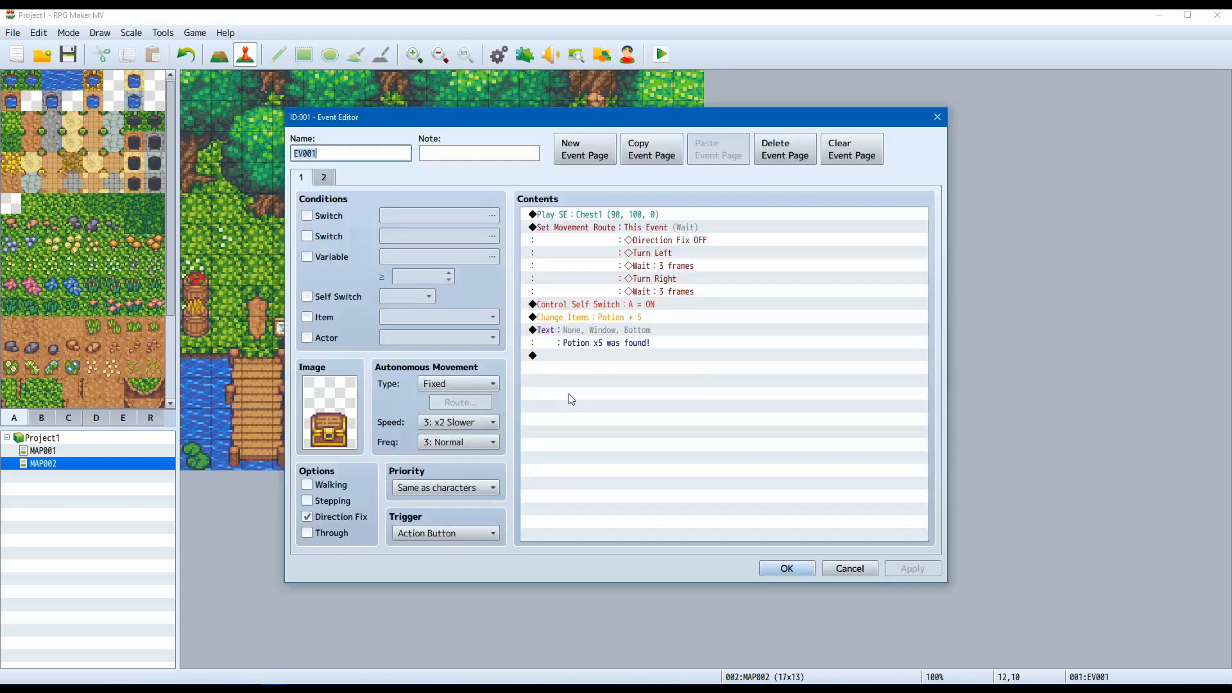
{"action": "left_click", "coordinate": [860, 573]}
{"action": "left_click", "coordinate": [561, 334]}
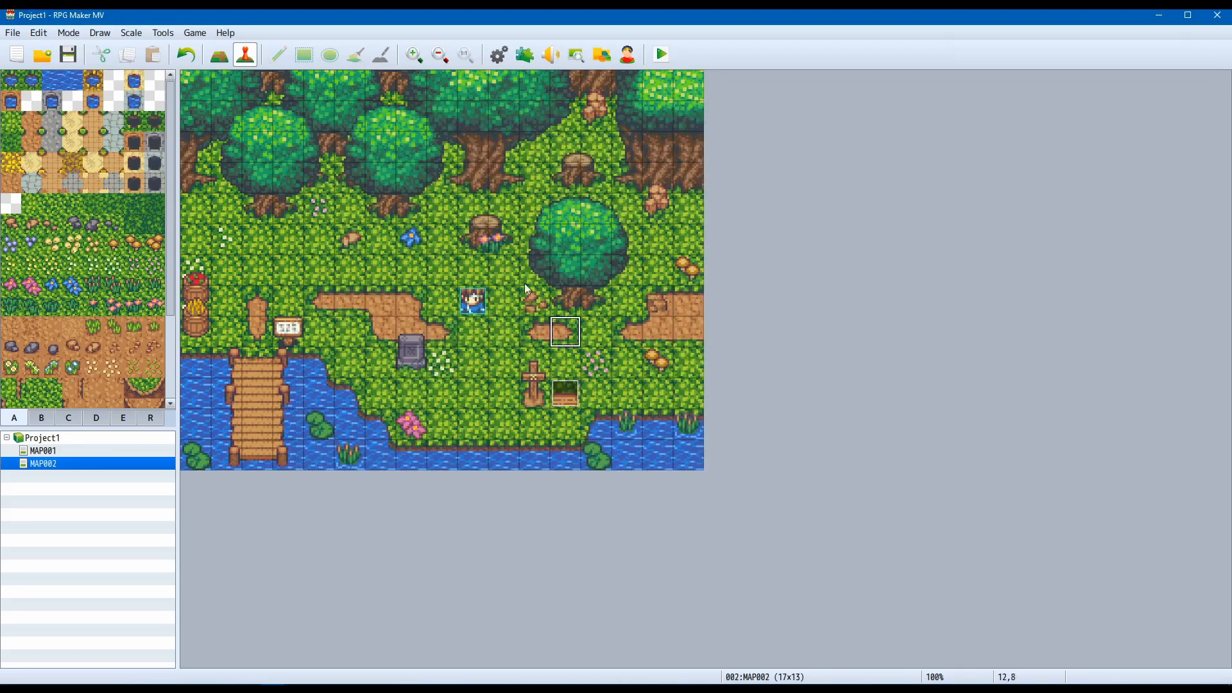
{"action": "left_click", "coordinate": [575, 395]}
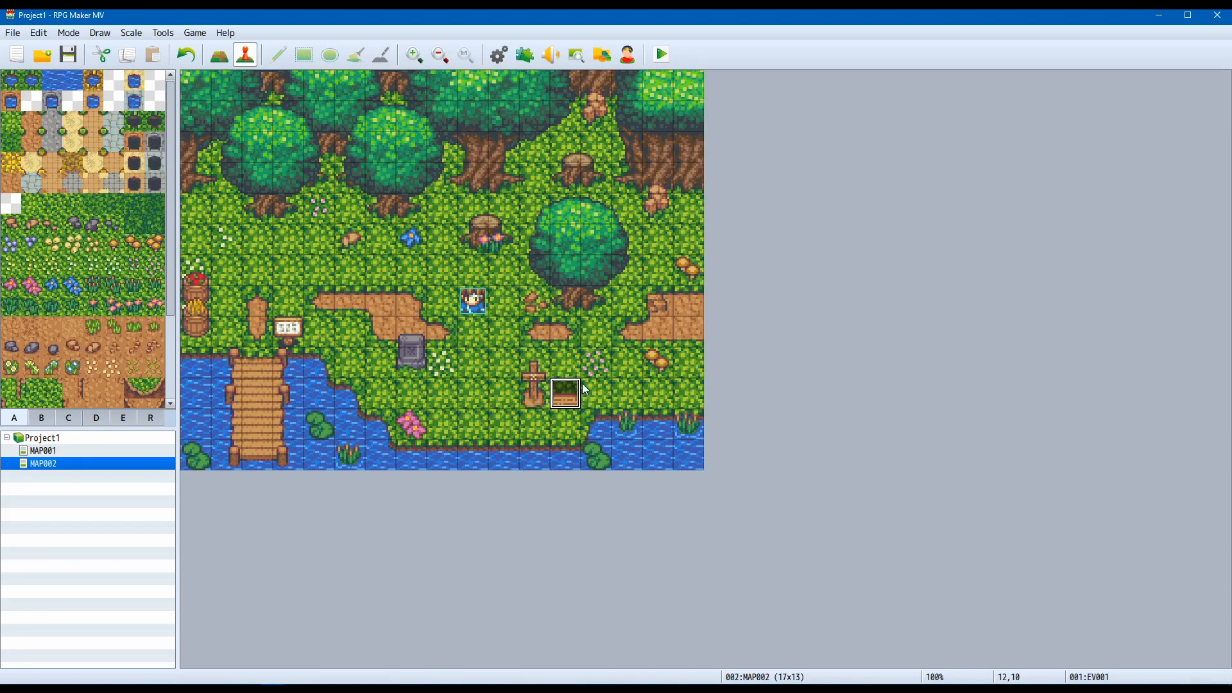
{"action": "left_click", "coordinate": [271, 430]}
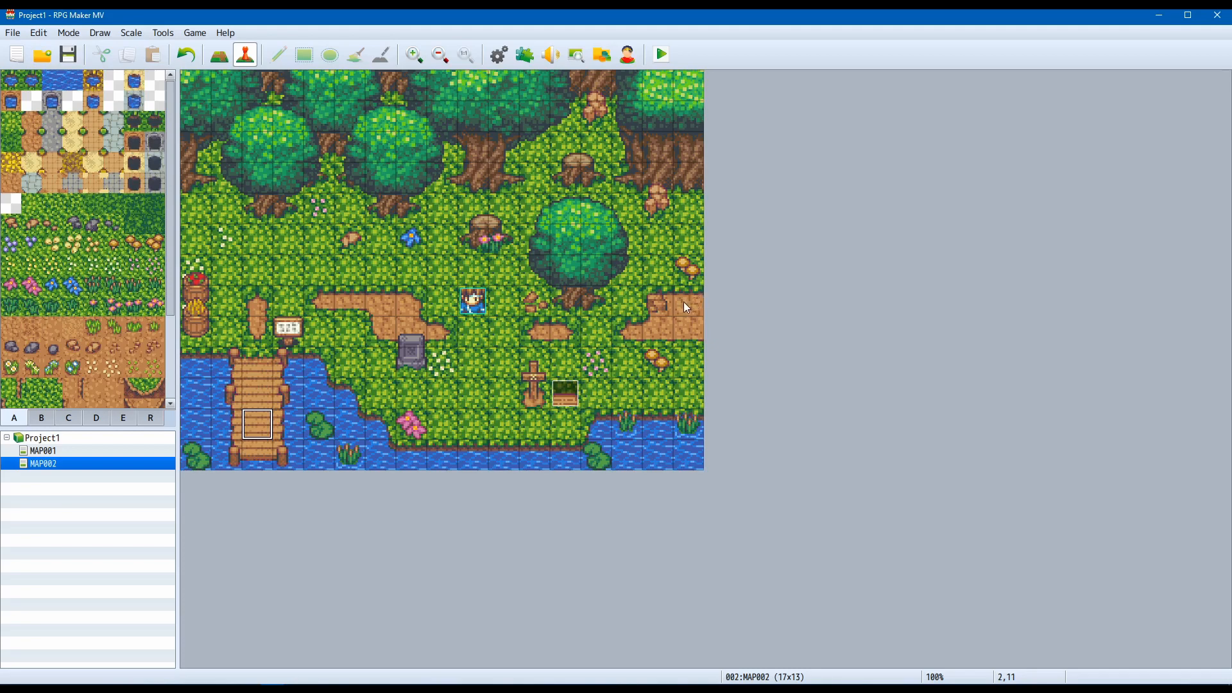
Create a new event on the dirt path at MAP002's right edge, on tile 16,8.
{"action": "left_click", "coordinate": [685, 339]}
{"action": "double_click", "coordinate": [691, 324]}
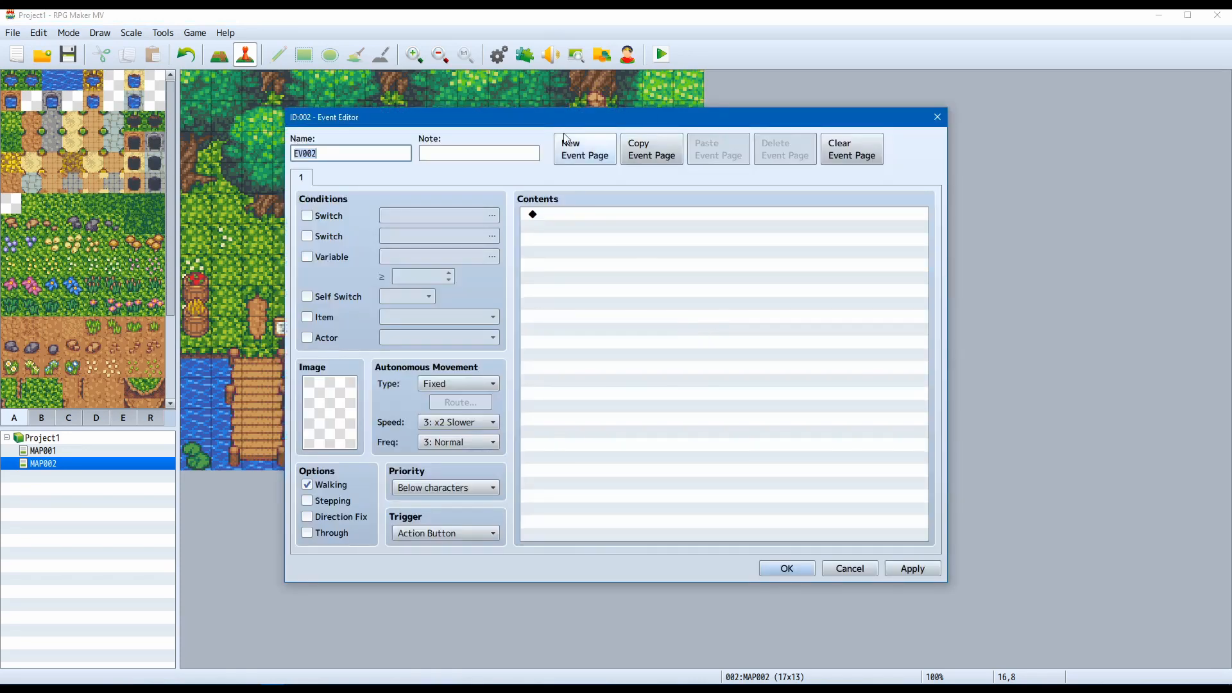
{"action": "left_click_drag", "start_coordinate": [546, 111], "coordinate": [654, 374]}
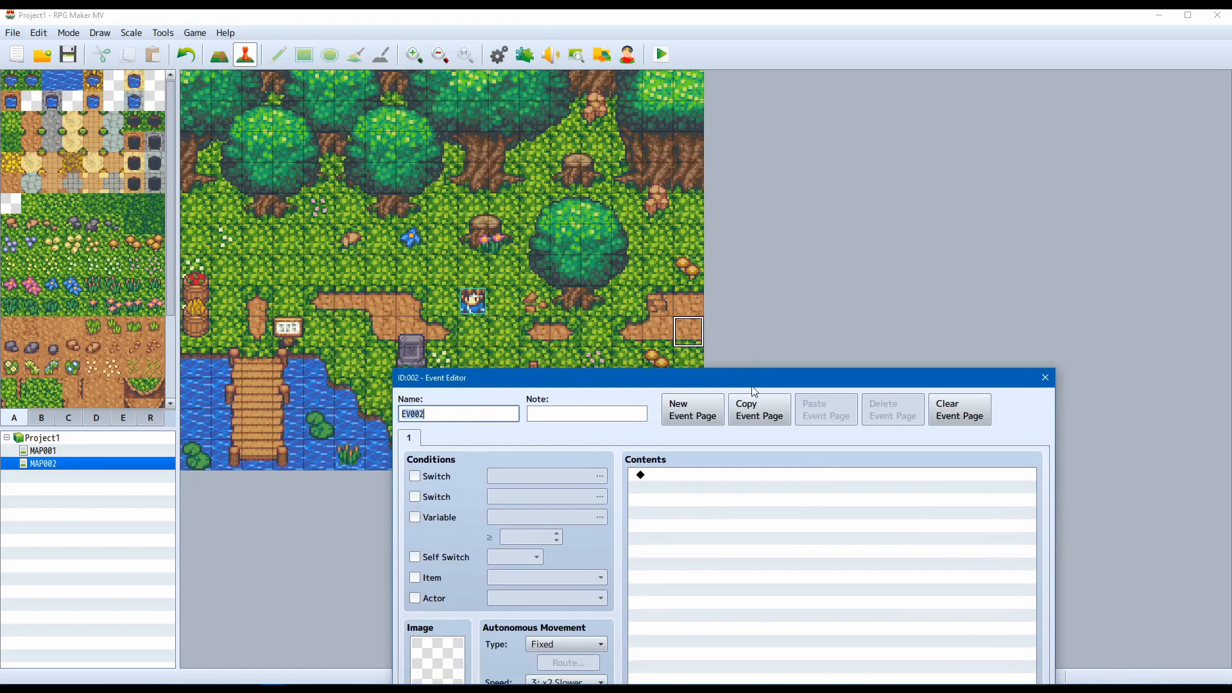
{"action": "left_click_drag", "start_coordinate": [752, 388], "coordinate": [566, 128]}
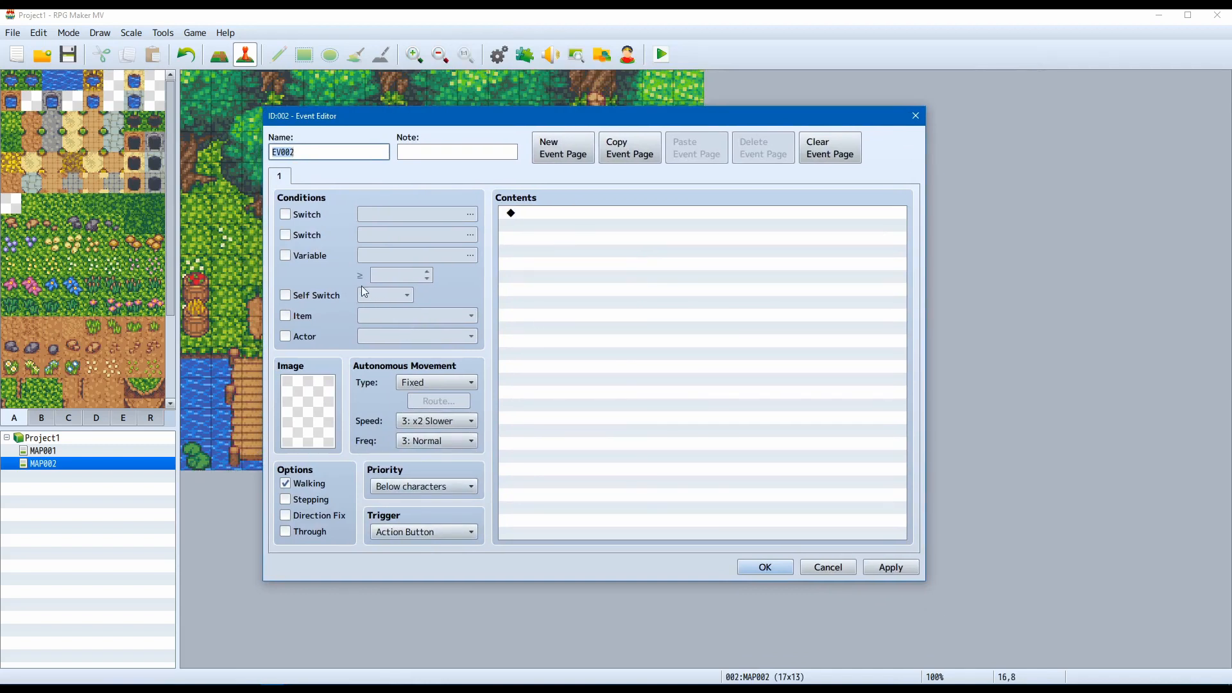
Set the new path event's trigger to Player Touch, keep its priority at Below characters, and confirm the event.
{"action": "left_click", "coordinate": [472, 489]}
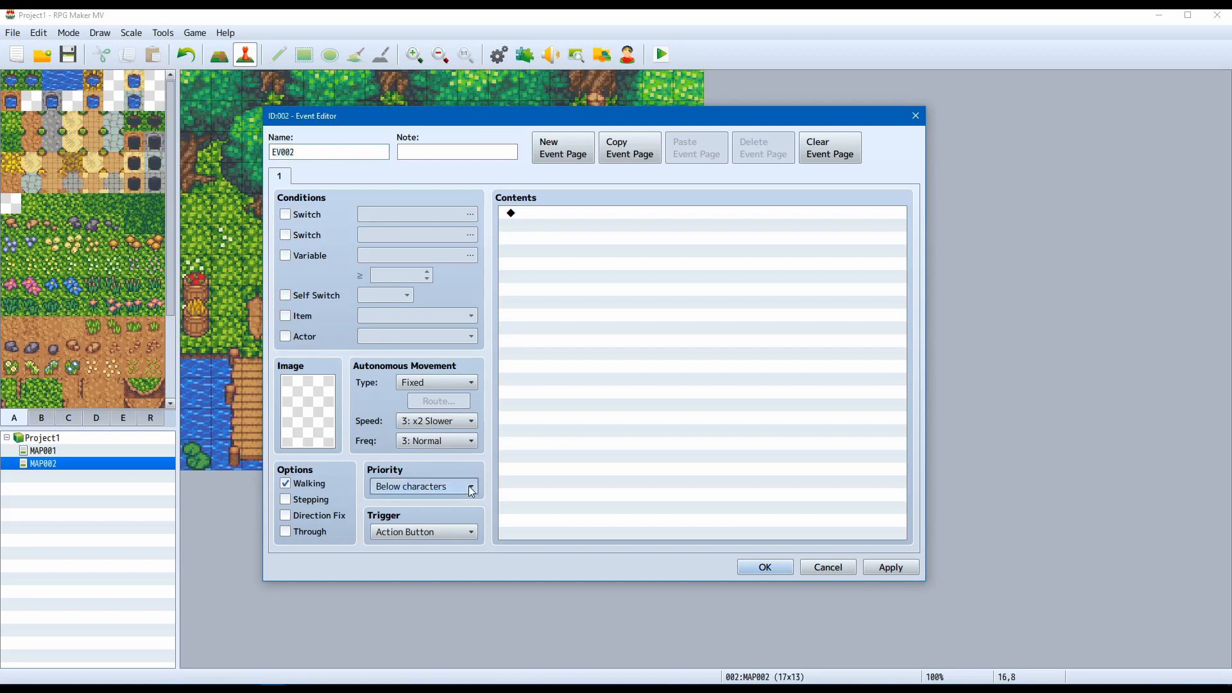
{"action": "left_click", "coordinate": [467, 502]}
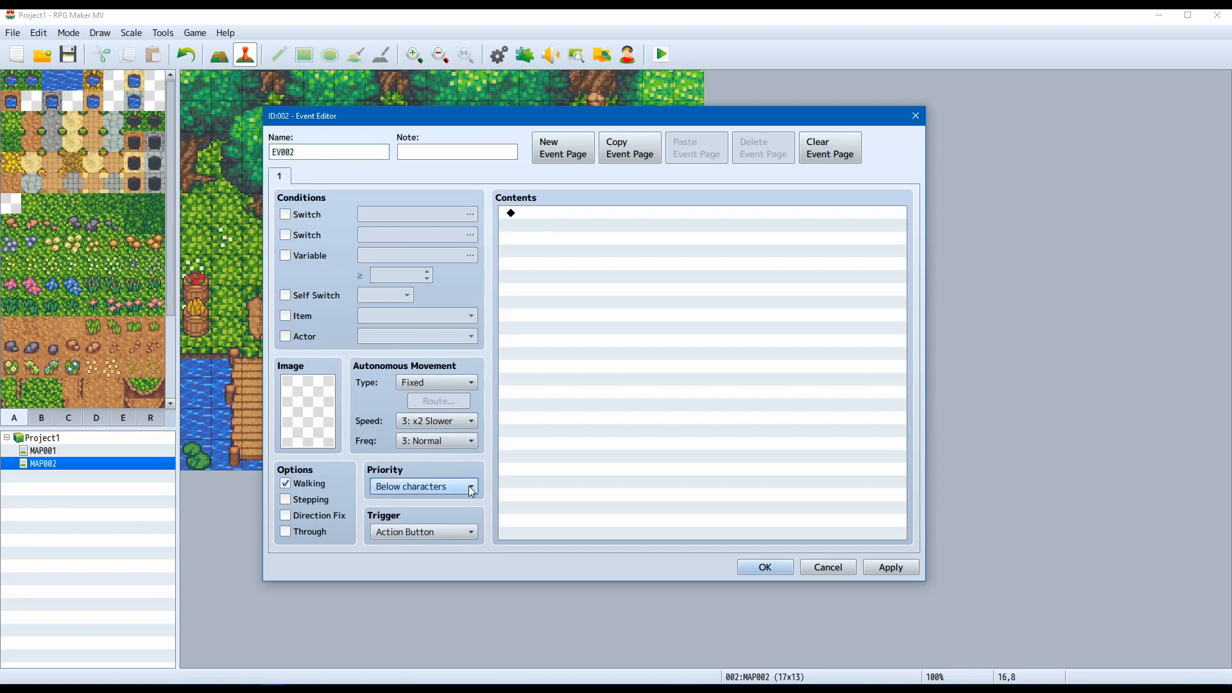
{"action": "left_click", "coordinate": [466, 541]}
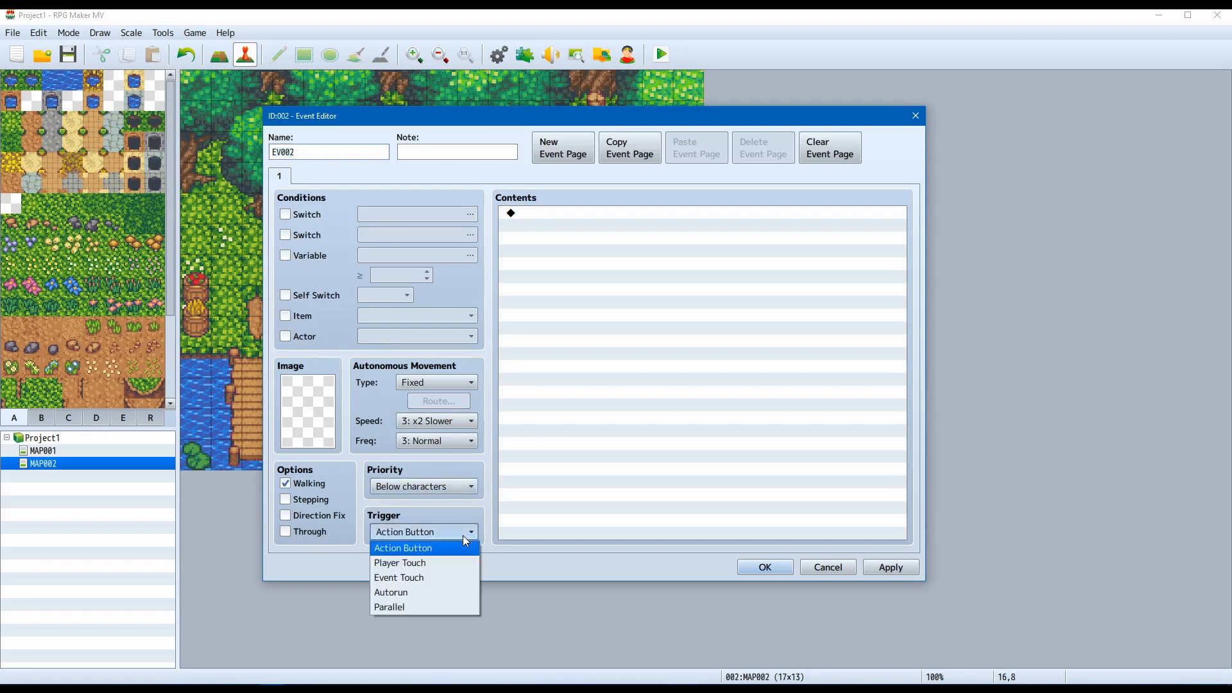
{"action": "left_click", "coordinate": [454, 563]}
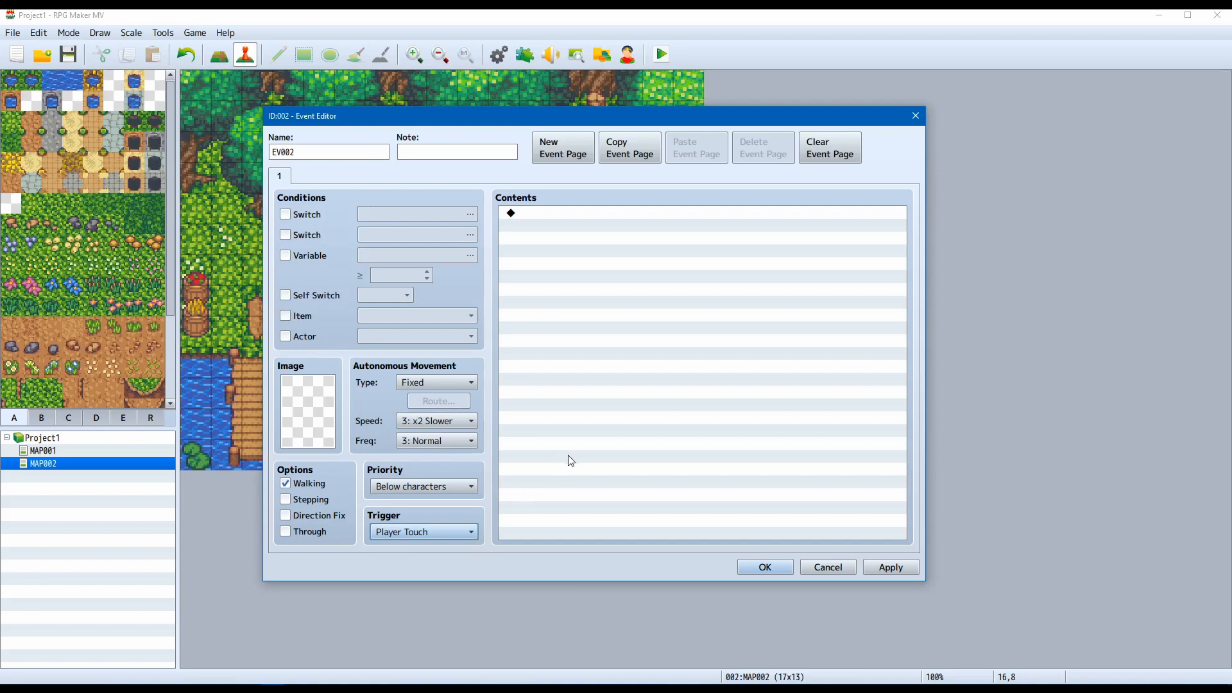
{"action": "left_click", "coordinate": [473, 533]}
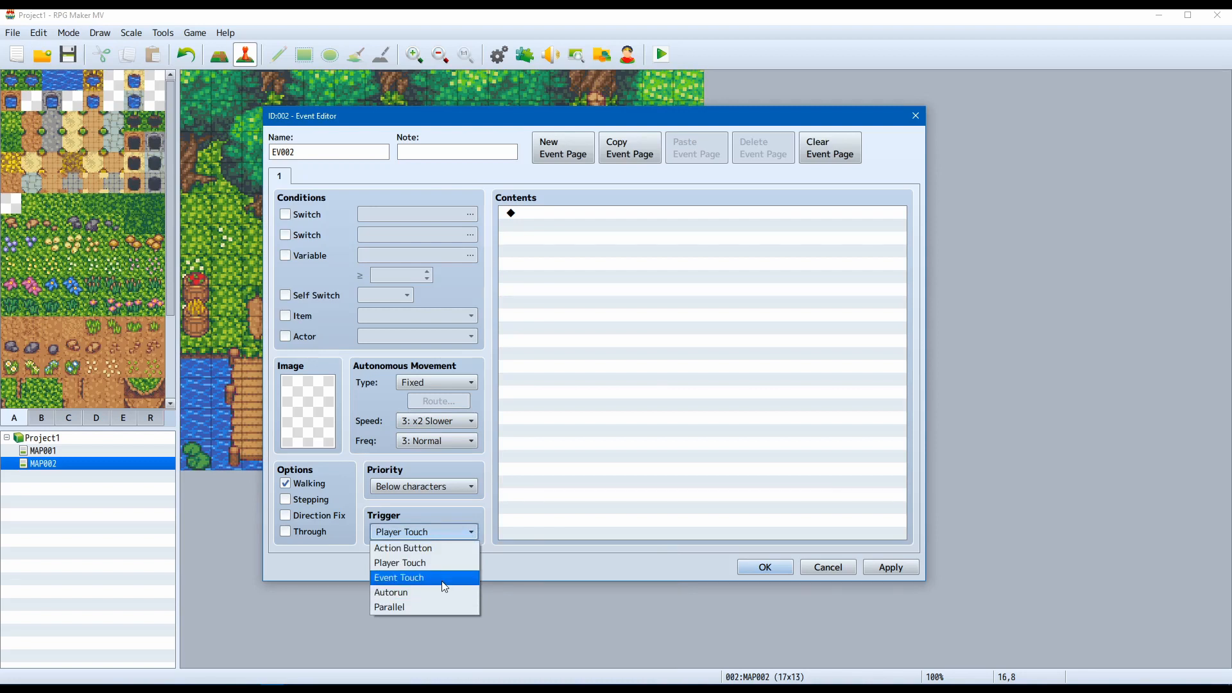
{"action": "left_click", "coordinate": [606, 568]}
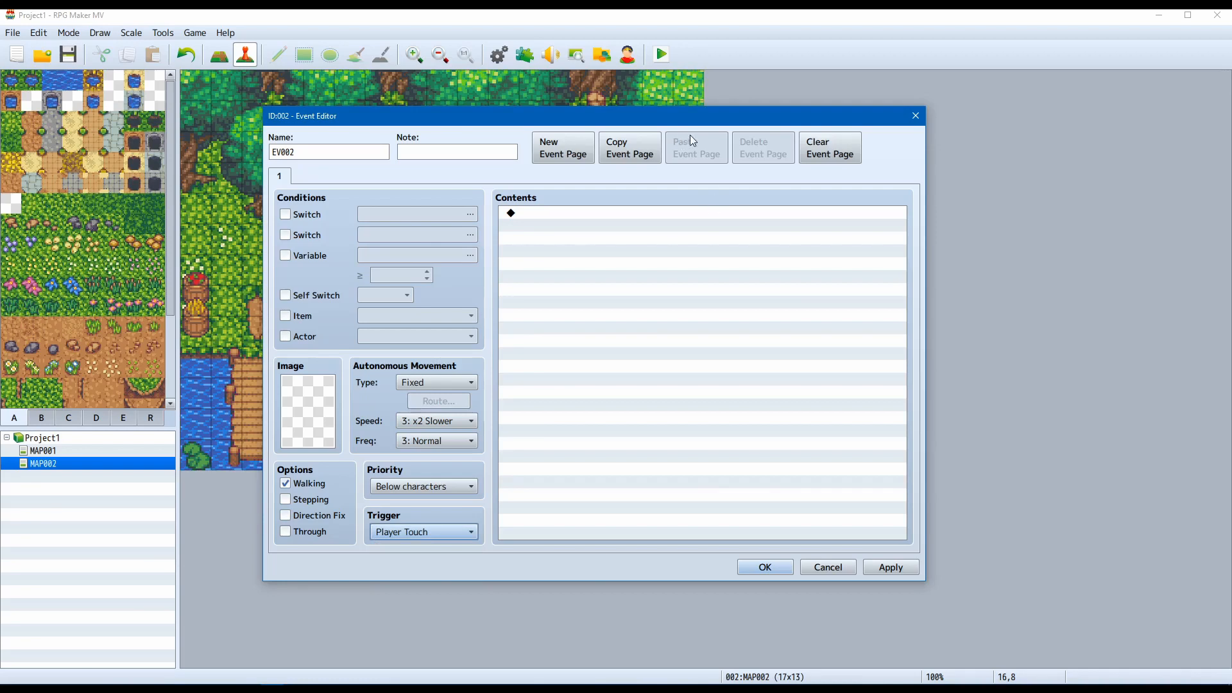
{"action": "left_click", "coordinate": [778, 571]}
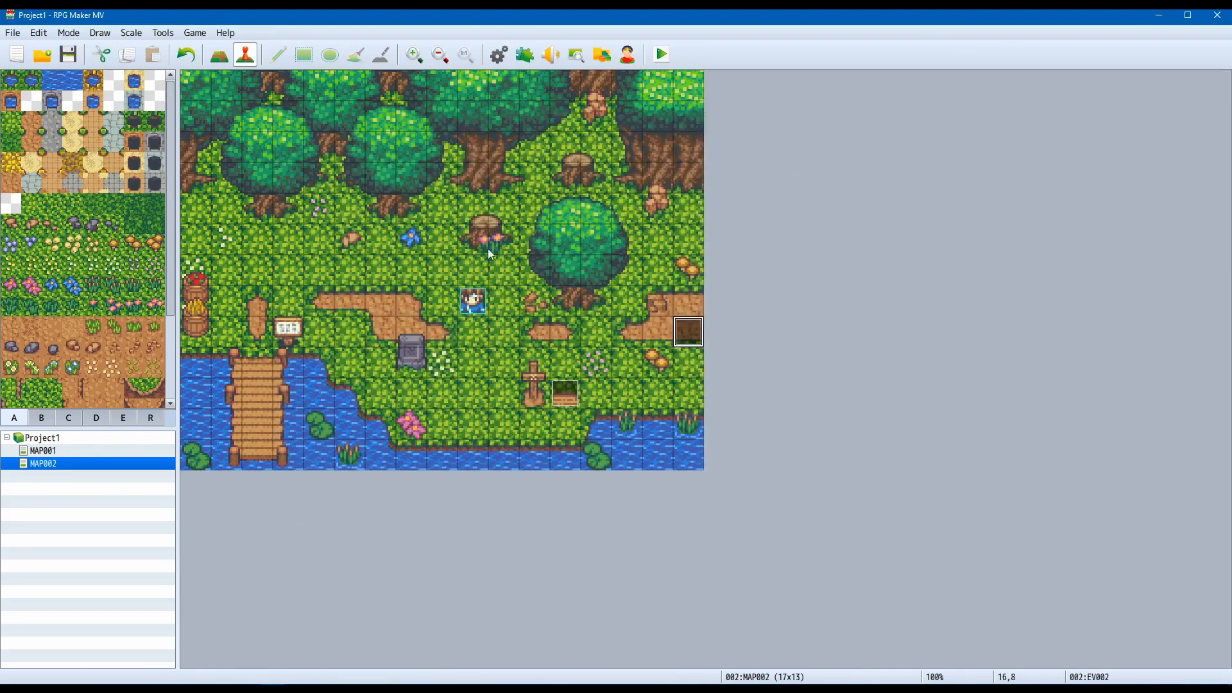
{"action": "left_click", "coordinate": [661, 250]}
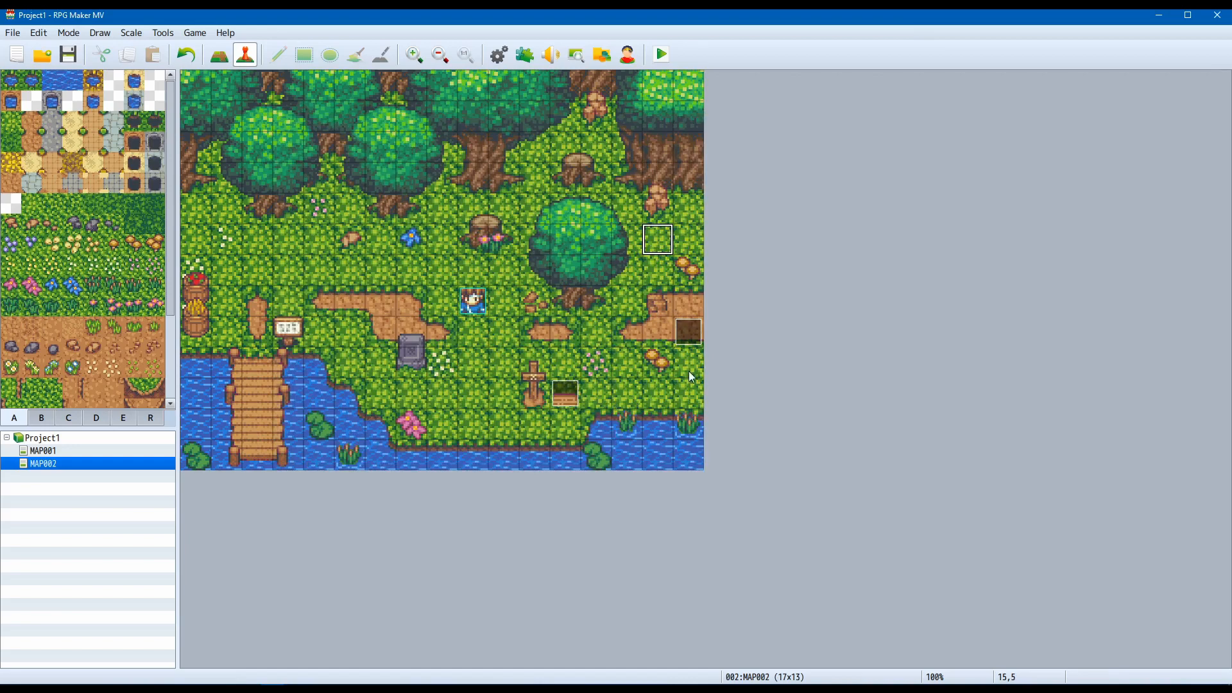
{"action": "left_click", "coordinate": [695, 337]}
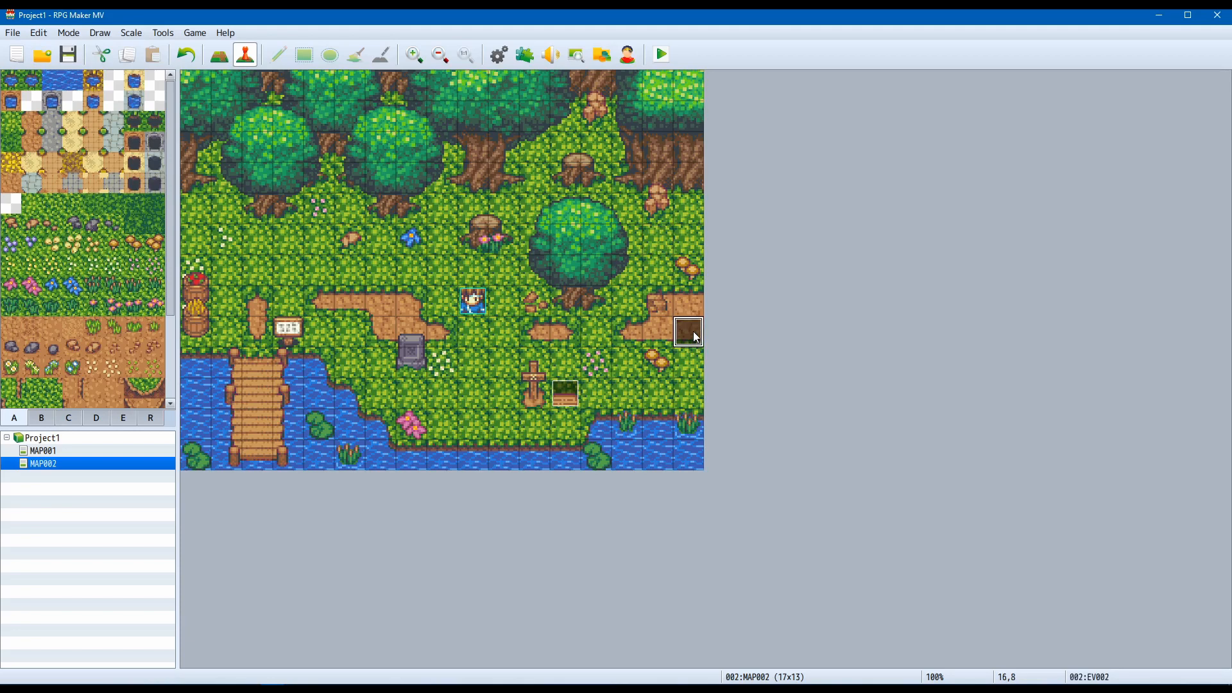
{"action": "left_click", "coordinate": [573, 396]}
Reopen the path event on tile 16,8 and keep Player Touch as its trigger.
{"action": "double_click", "coordinate": [699, 330]}
{"action": "left_click", "coordinate": [484, 535]}
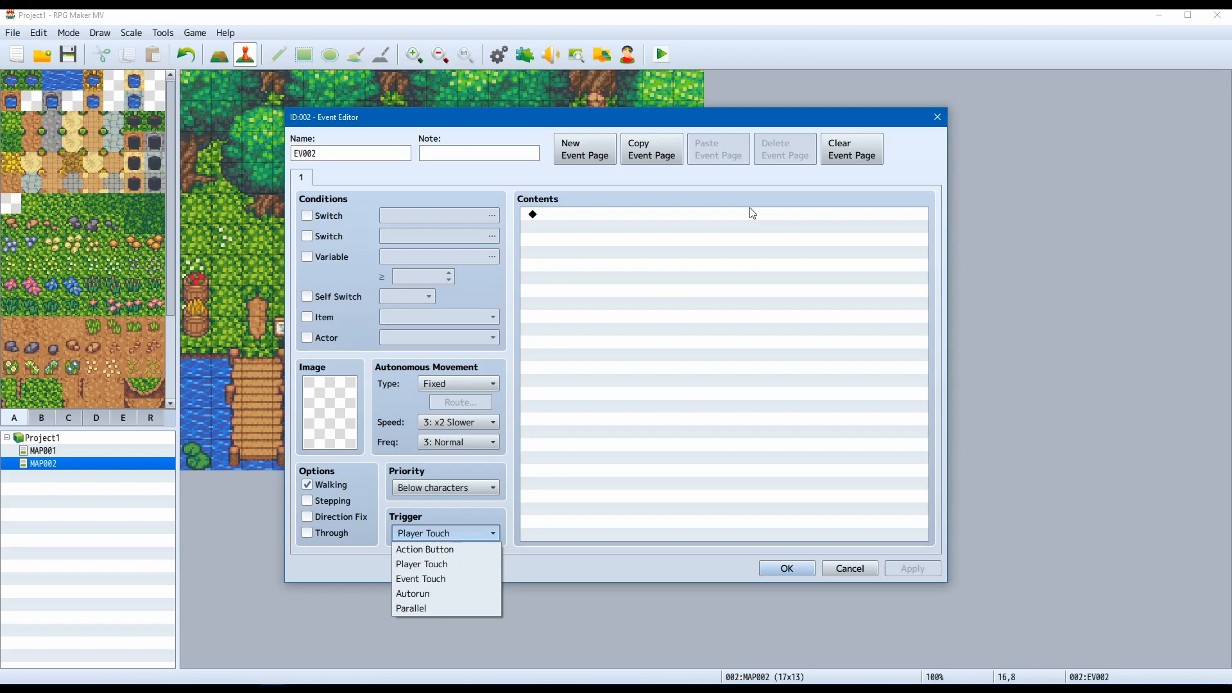
{"action": "left_click", "coordinate": [489, 564]}
{"action": "left_click", "coordinate": [650, 319]}
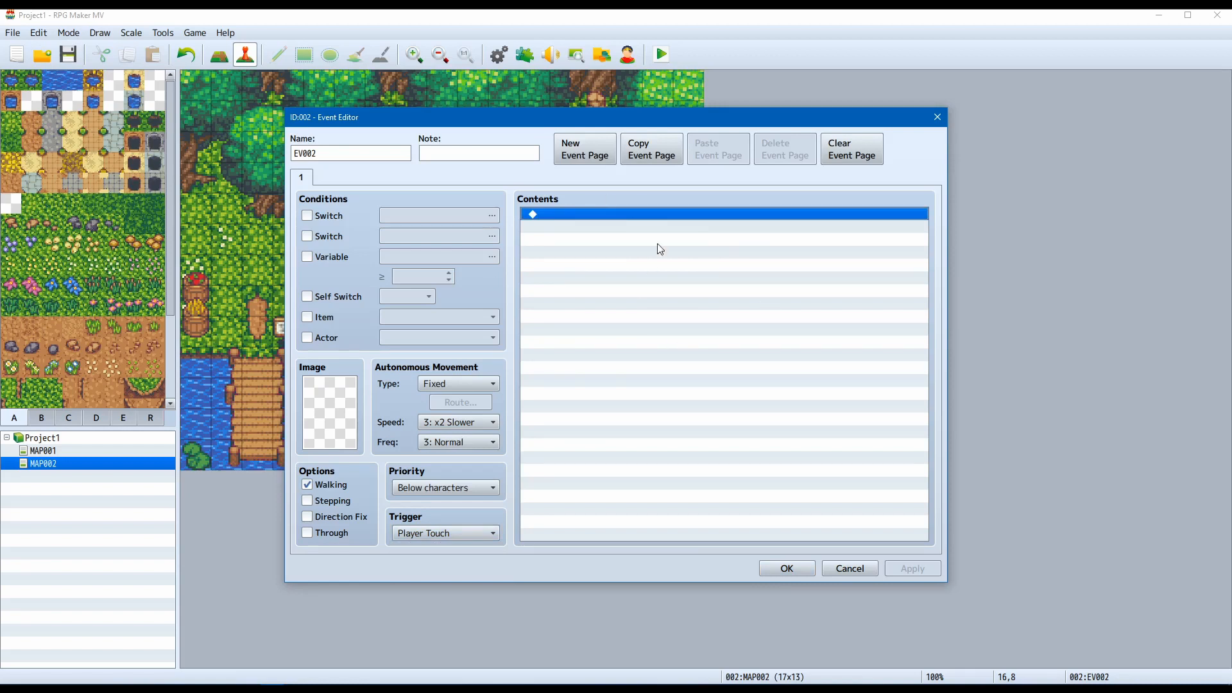
Add a Transfer Player command to the path event with MAP001 tile (1,7), on the dirt path's left end, as destination.
{"action": "double_click", "coordinate": [634, 220]}
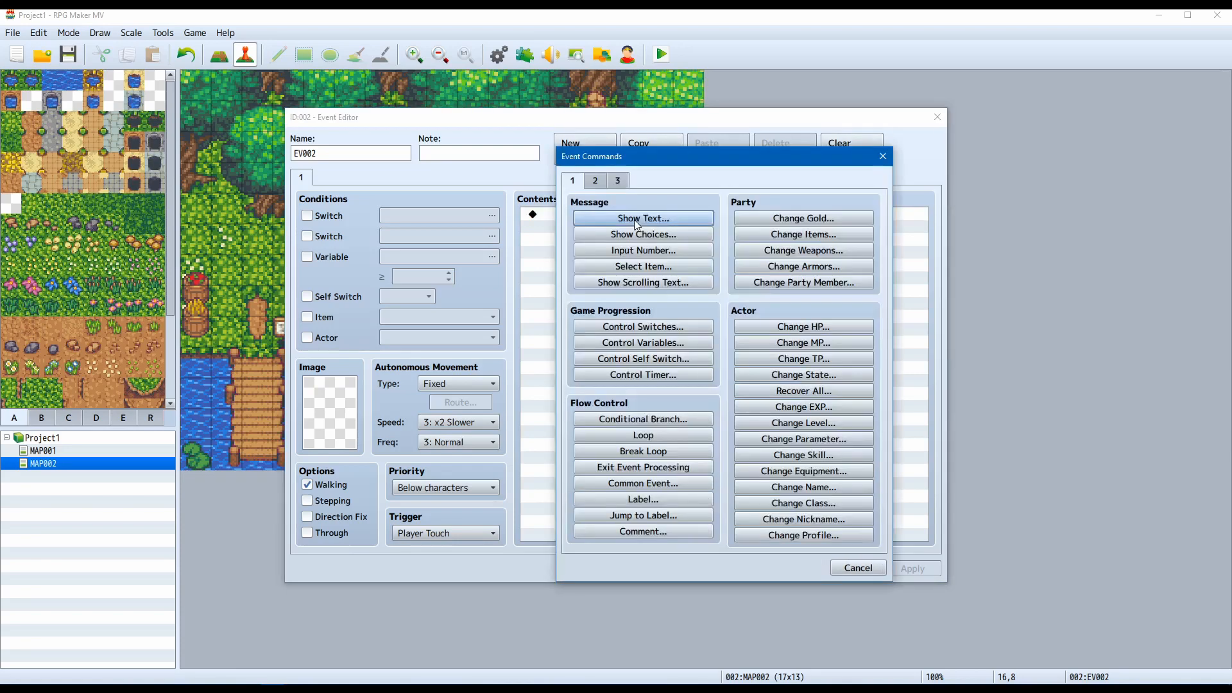
{"action": "left_click", "coordinate": [596, 180]}
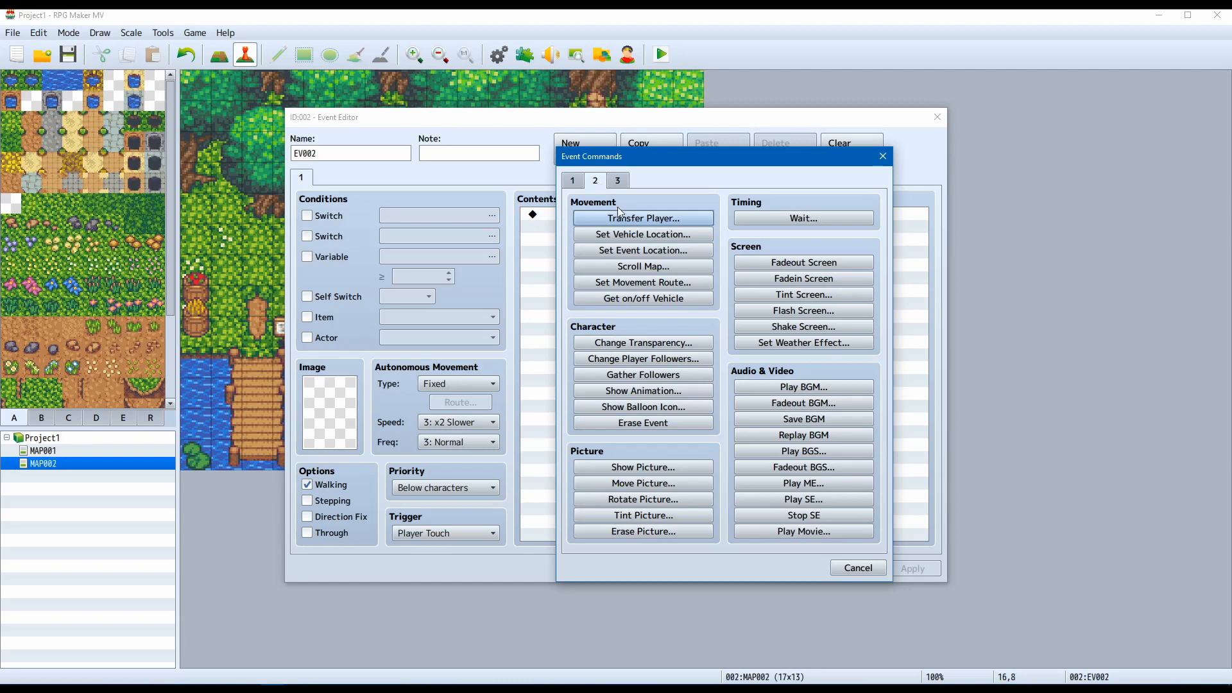
{"action": "left_click", "coordinate": [640, 224]}
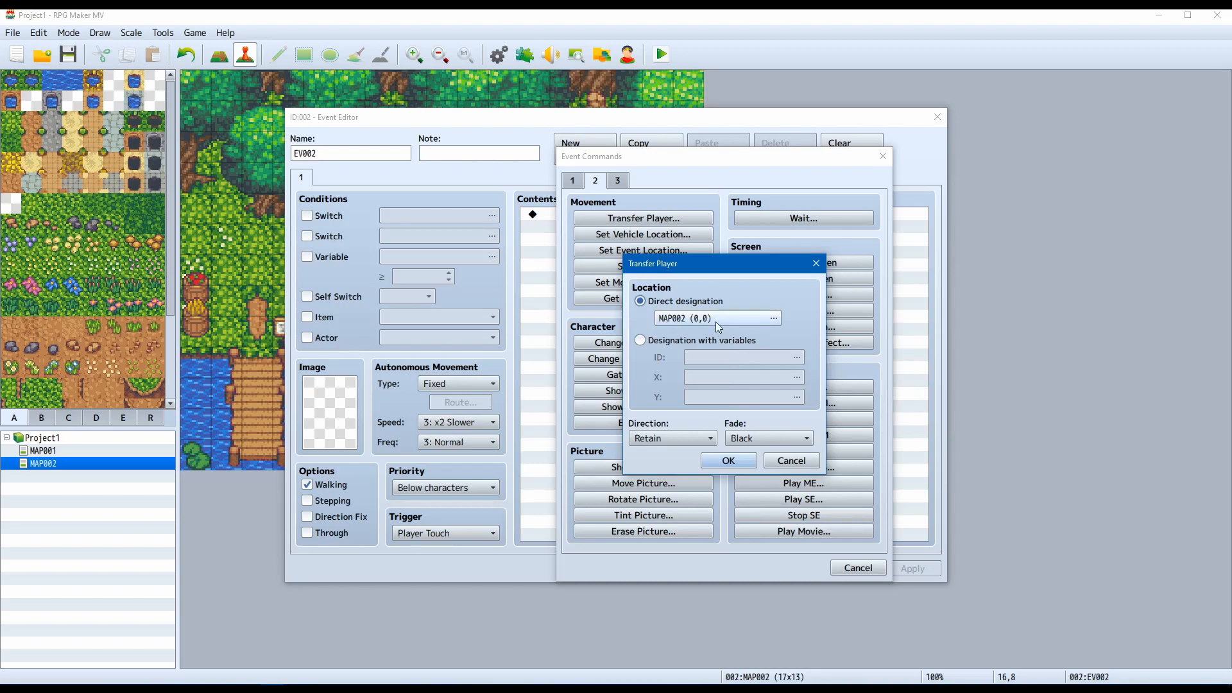
{"action": "left_click", "coordinate": [774, 318]}
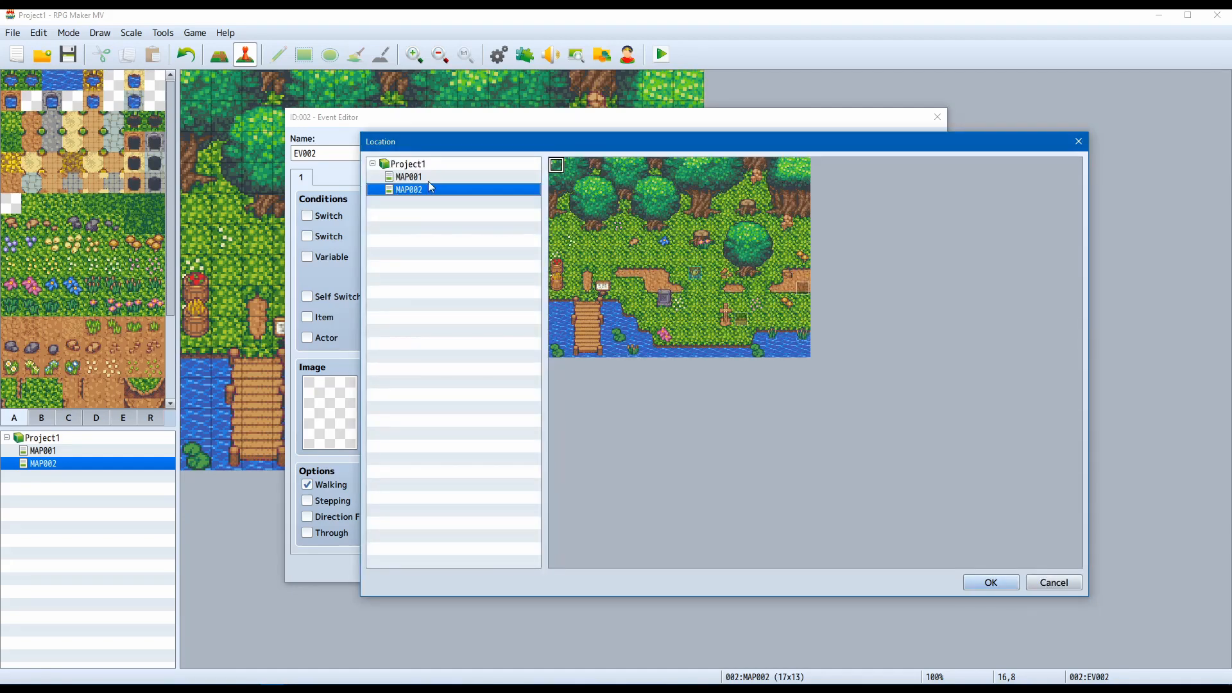
{"action": "left_click", "coordinate": [429, 177]}
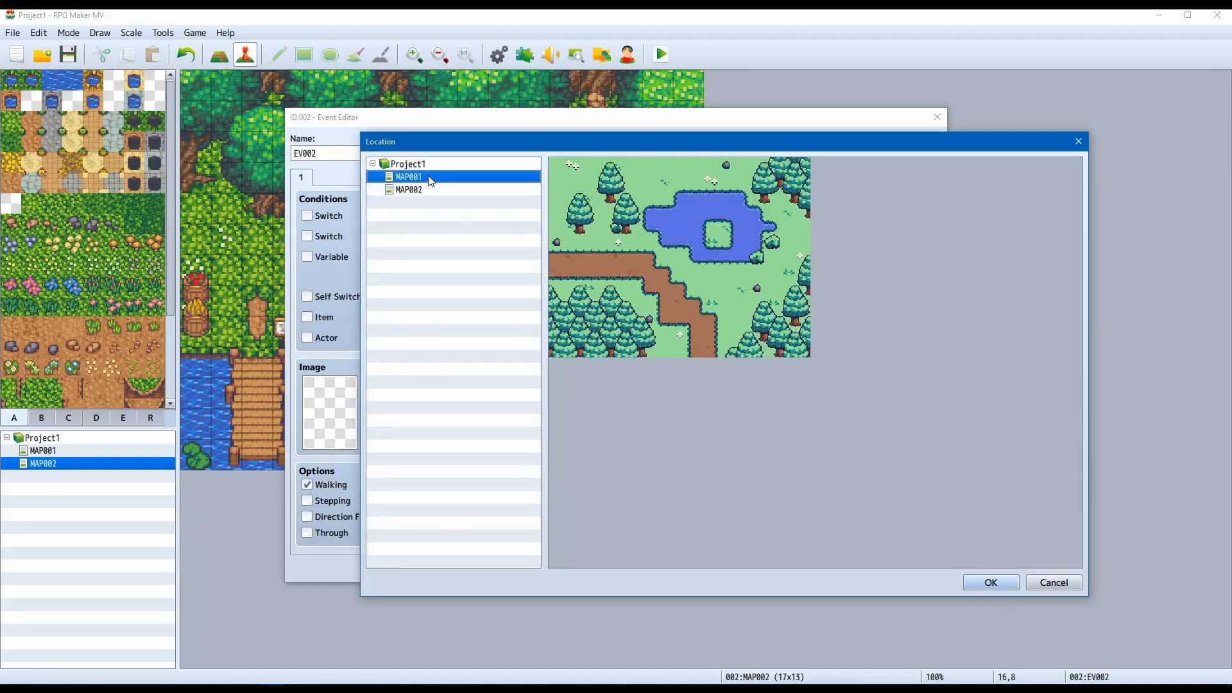
{"action": "left_click", "coordinate": [563, 266]}
{"action": "left_click", "coordinate": [572, 275]}
{"action": "left_click", "coordinate": [996, 590]}
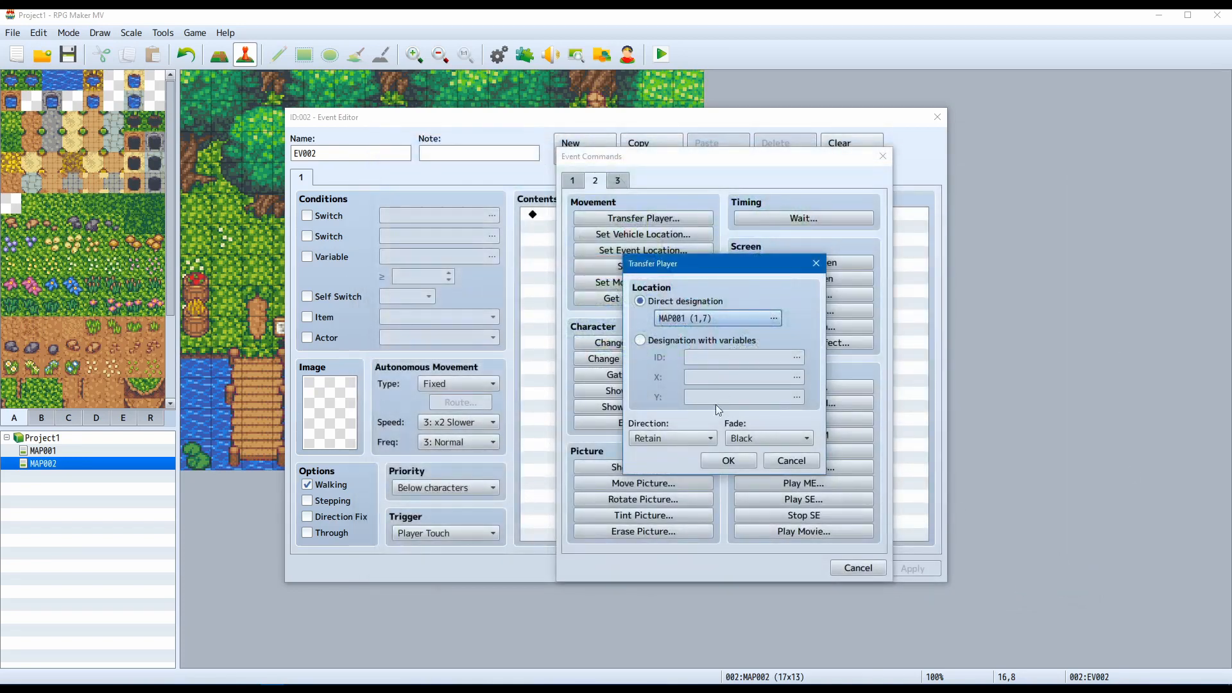
Set the transfer's facing direction to Right, keep the Black fade, and confirm the command.
{"action": "left_click", "coordinate": [689, 438]}
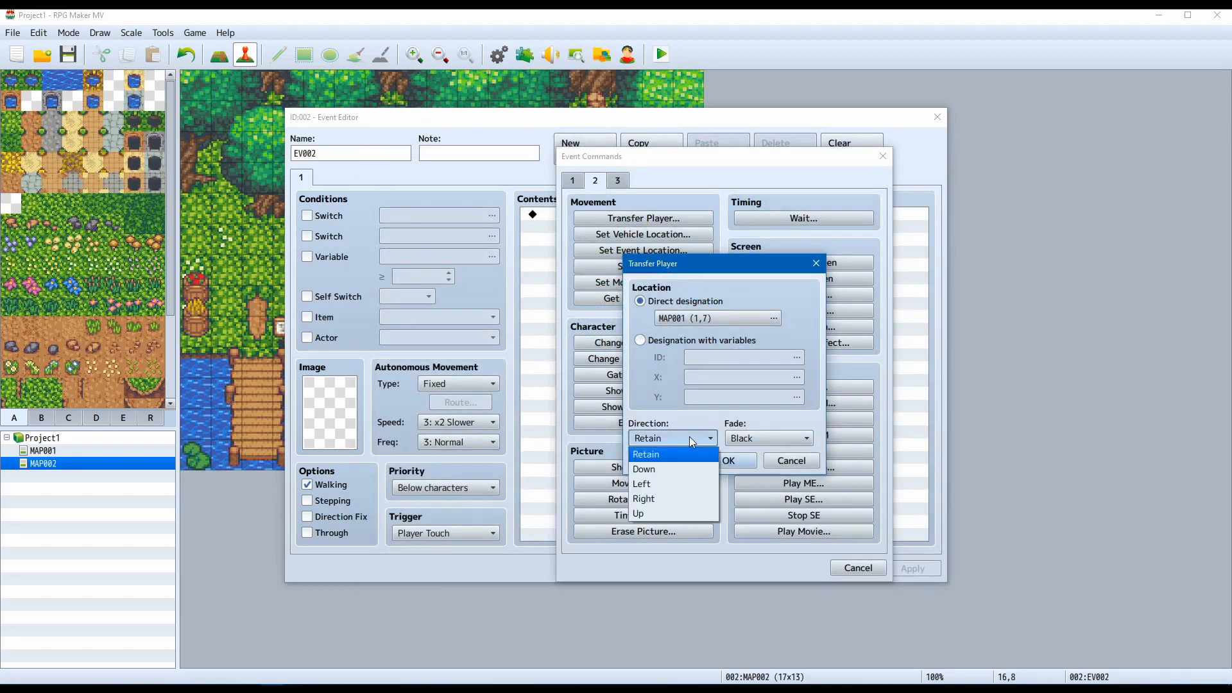
{"action": "left_click", "coordinate": [689, 437]}
{"action": "left_click", "coordinate": [689, 437]}
{"action": "left_click", "coordinate": [673, 498]}
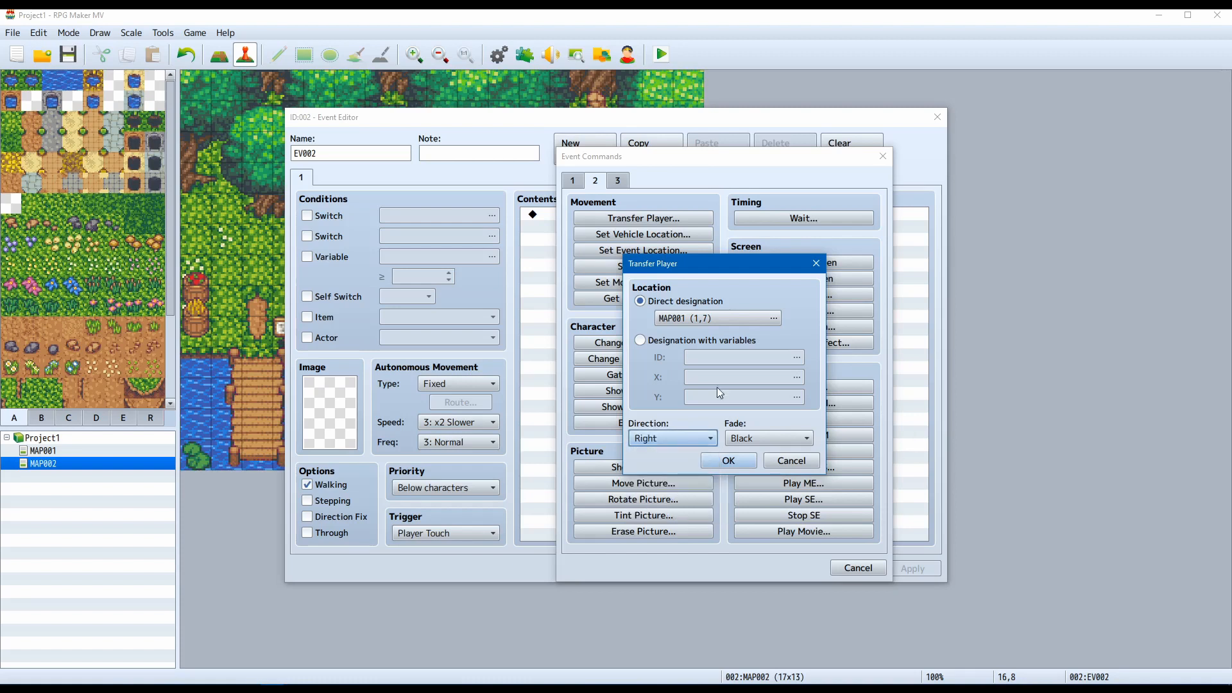
{"action": "left_click", "coordinate": [811, 441]}
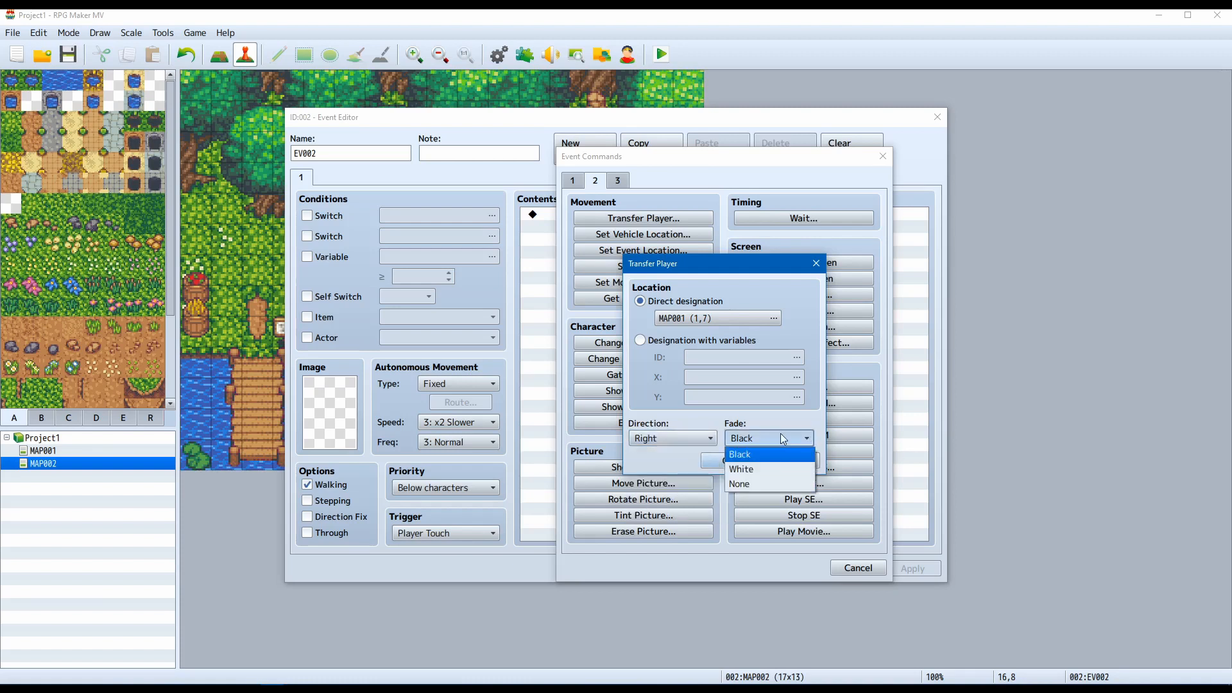
{"action": "left_click", "coordinate": [809, 438]}
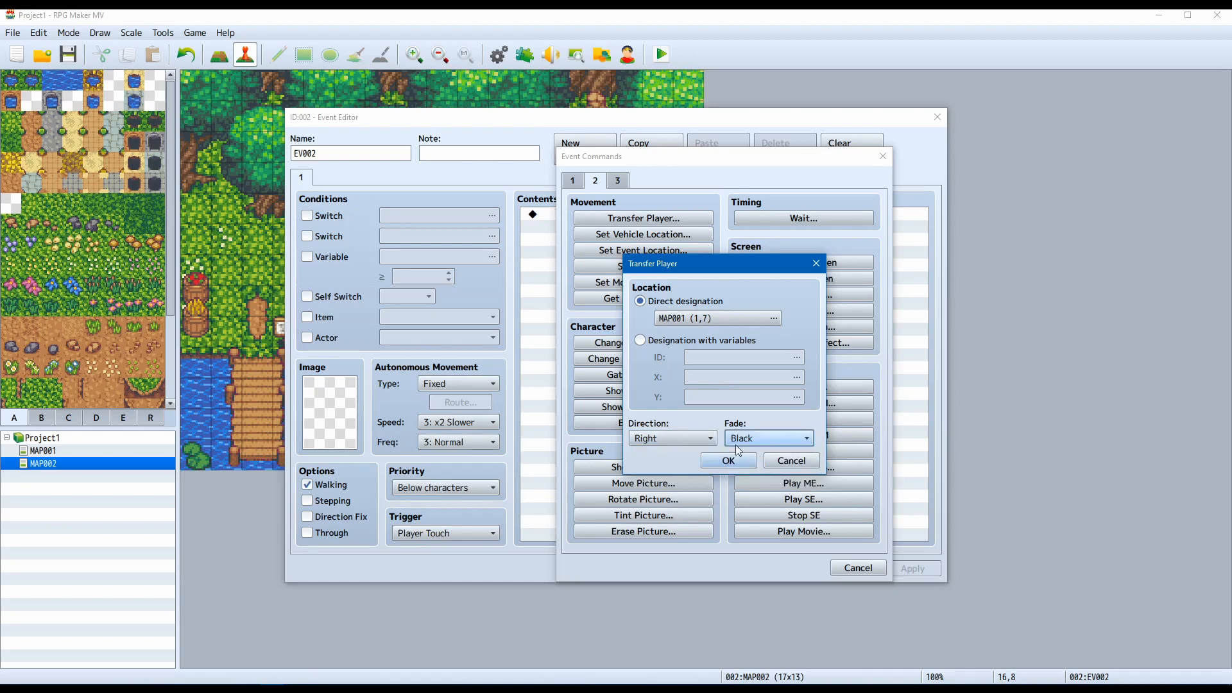
{"action": "left_click", "coordinate": [738, 464]}
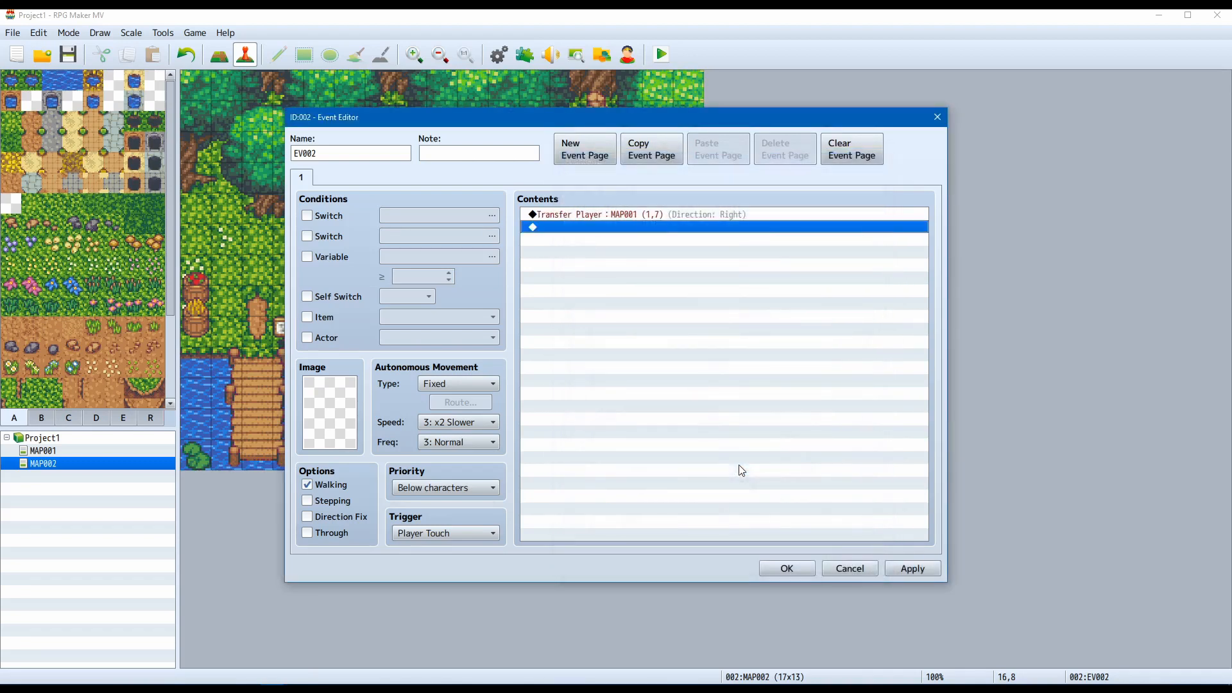
Check the event's Transfer Player line, apply the changes, and close the event.
{"action": "left_click", "coordinate": [697, 215]}
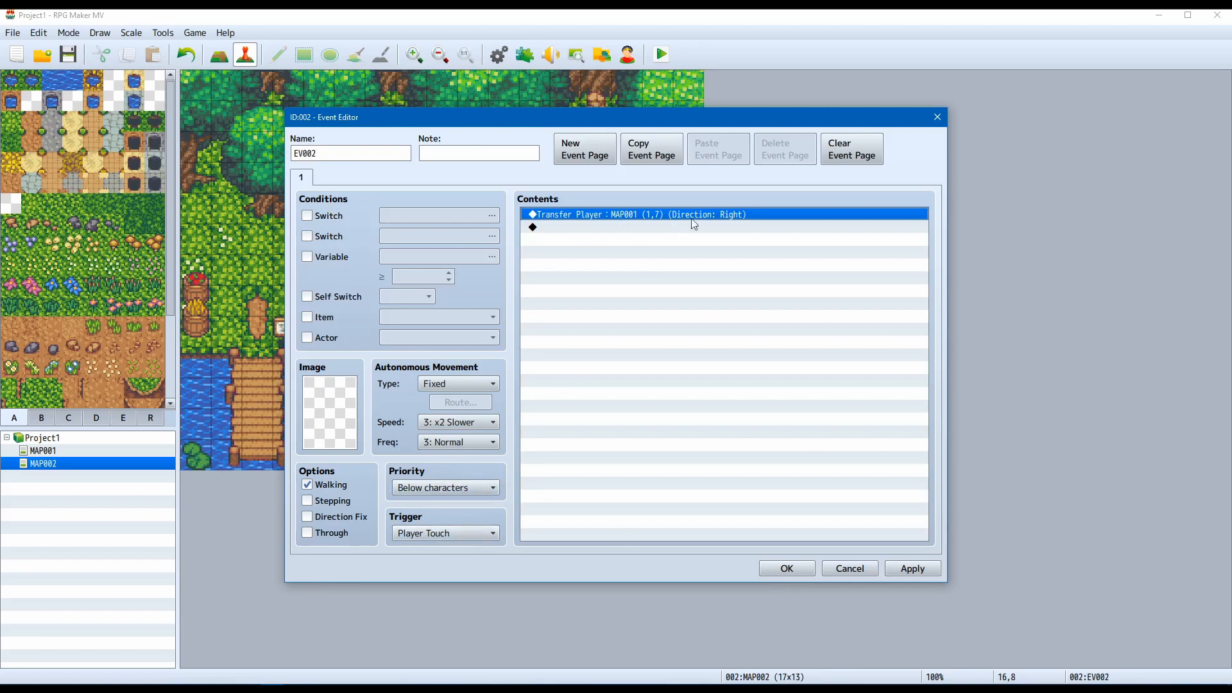
{"action": "left_click", "coordinate": [906, 568]}
{"action": "left_click", "coordinate": [784, 568]}
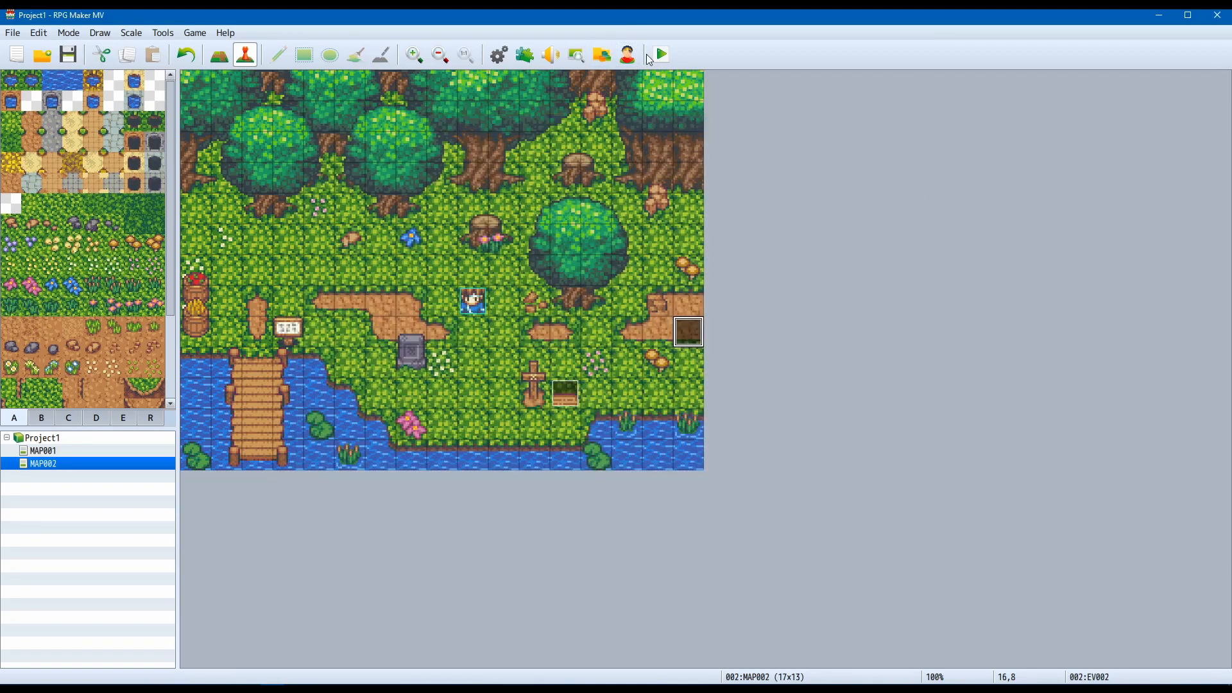
Save the project with the new transfer event and begin a new game in a playtest.
{"action": "left_click", "coordinate": [662, 54]}
{"action": "left_click", "coordinate": [580, 371]}
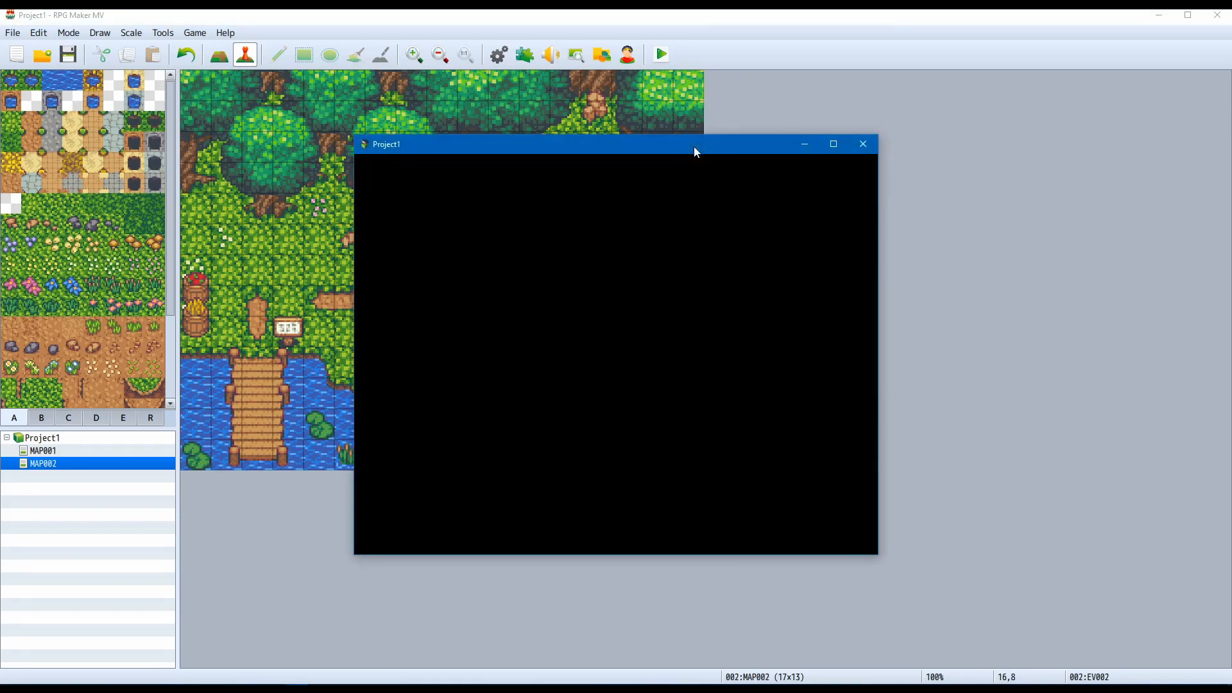
{"action": "key", "text": "Return"}
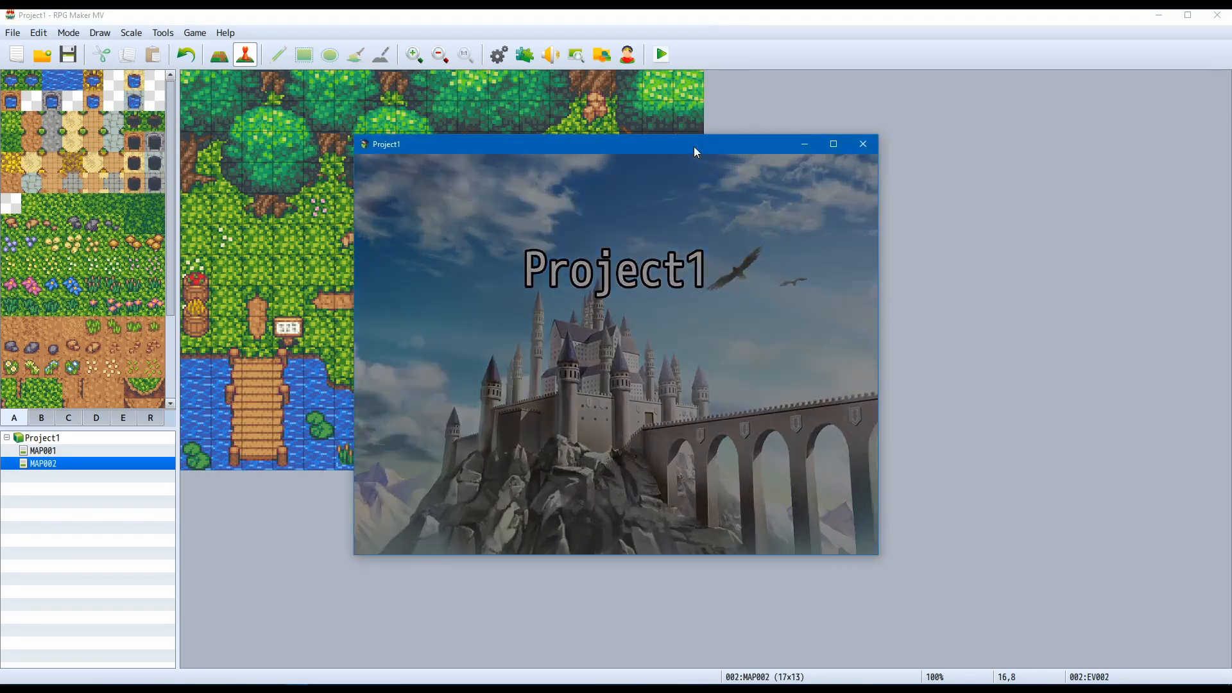
Walk the hero from the MAP002 starting point onto the transfer event at the path's right end.
{"action": "key", "text": "Down"}
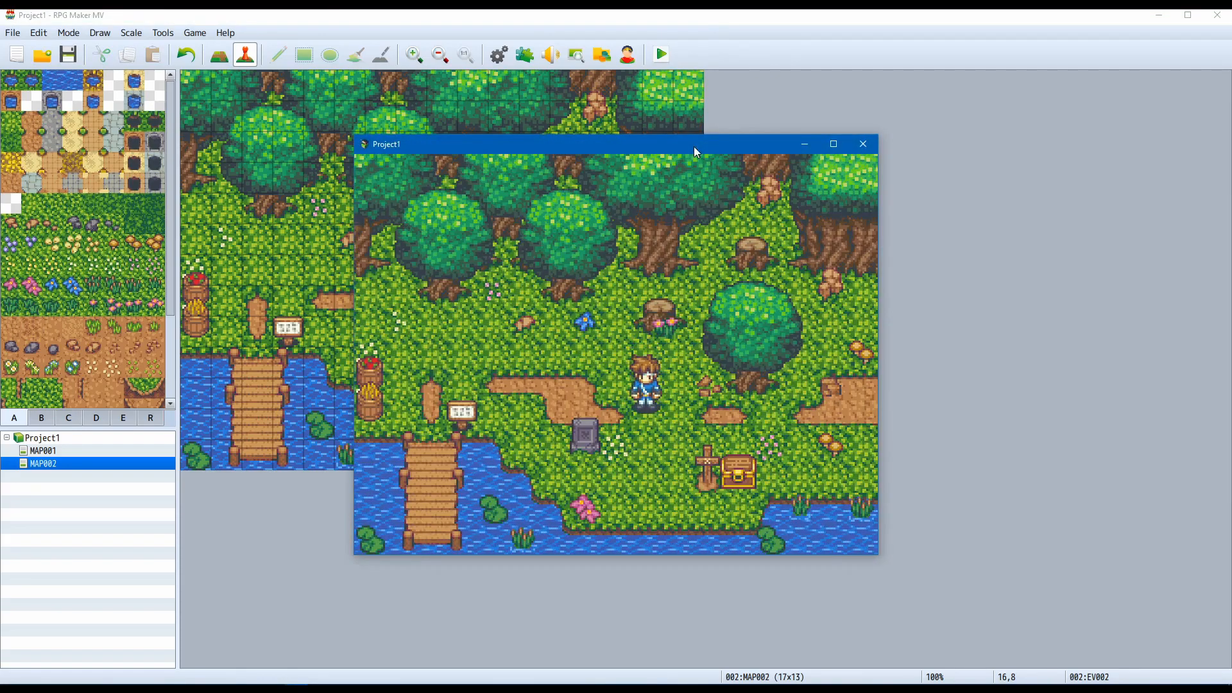
{"action": "key", "text": "Right"}
{"action": "key", "text": "Right"}
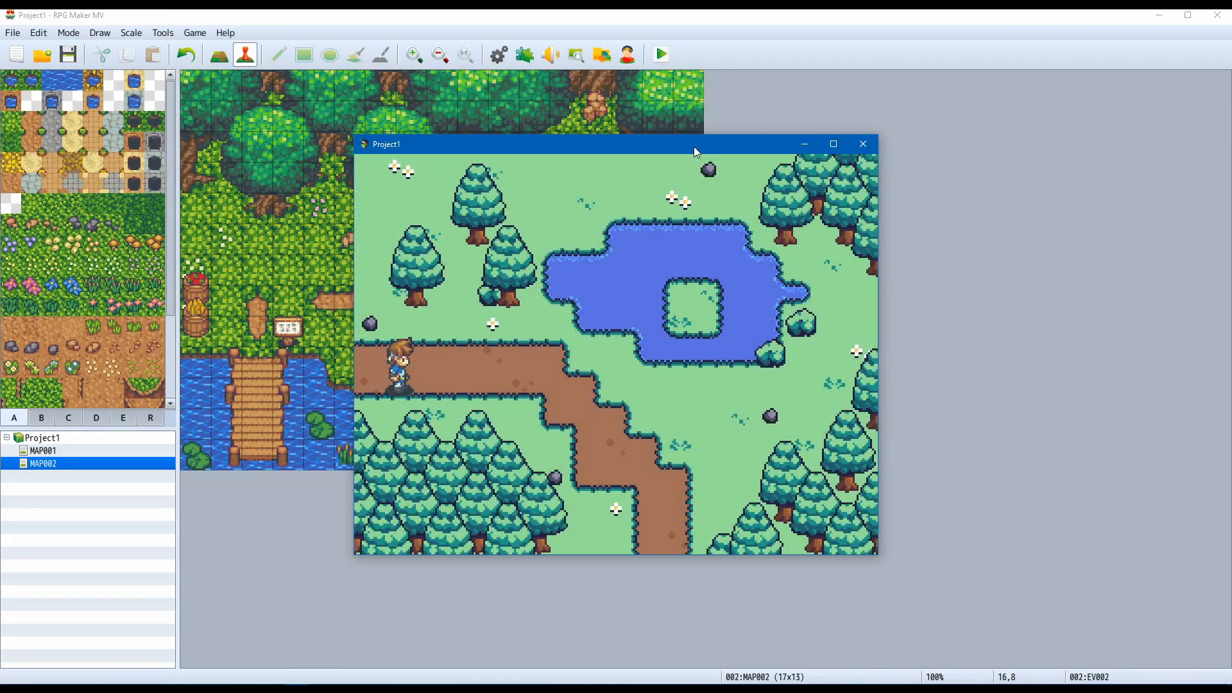
Walk the hero back and forth along MAP001's dirt path and to its left edge, and close the playtest.
{"action": "key", "text": "Right"}
{"action": "key", "text": "Left"}
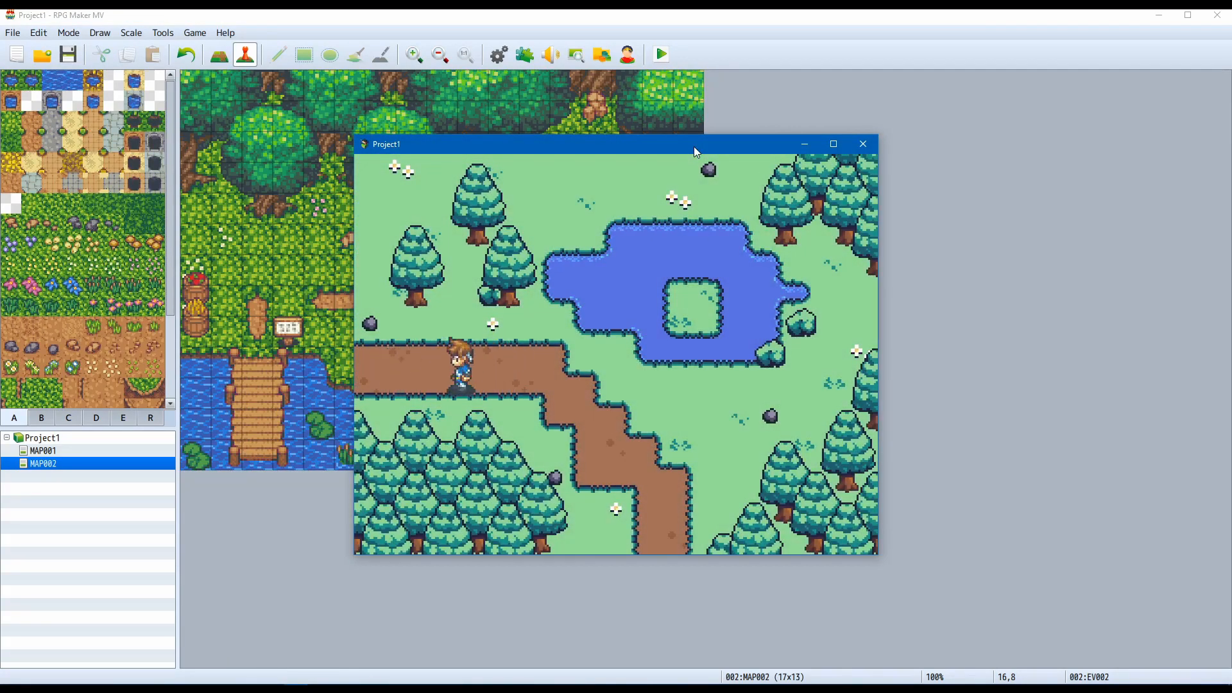
{"action": "key", "text": "Right"}
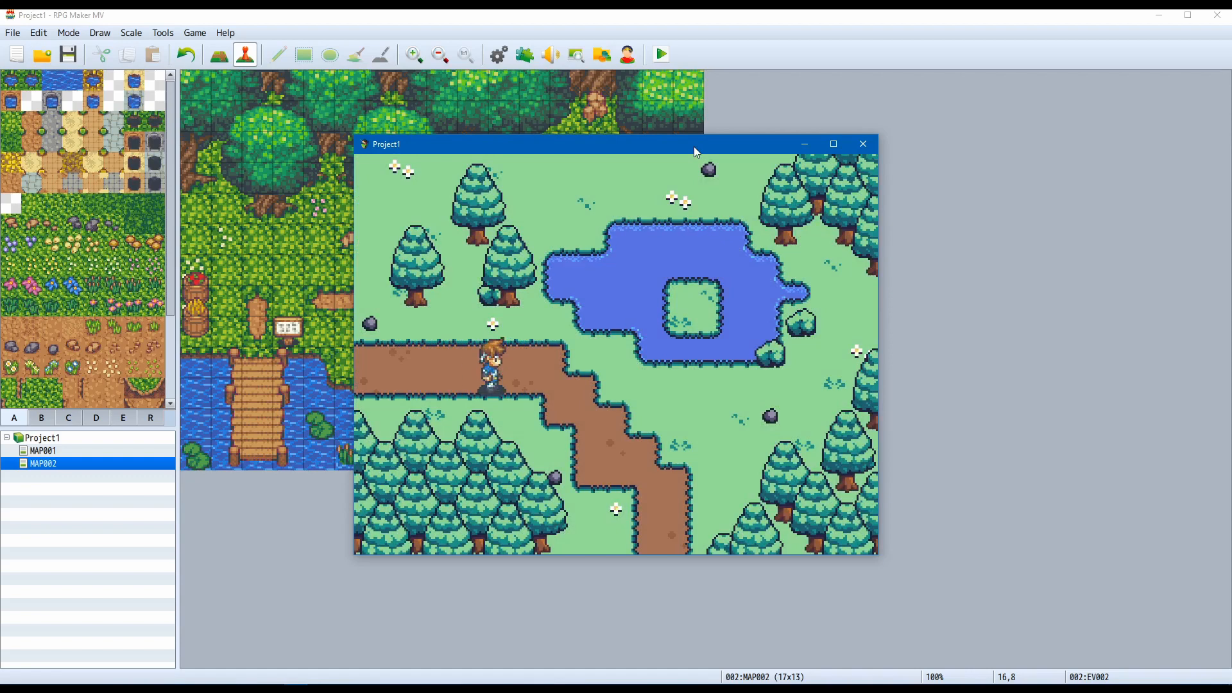
{"action": "key", "text": "Left"}
{"action": "key", "text": "Right"}
{"action": "key", "text": "Left"}
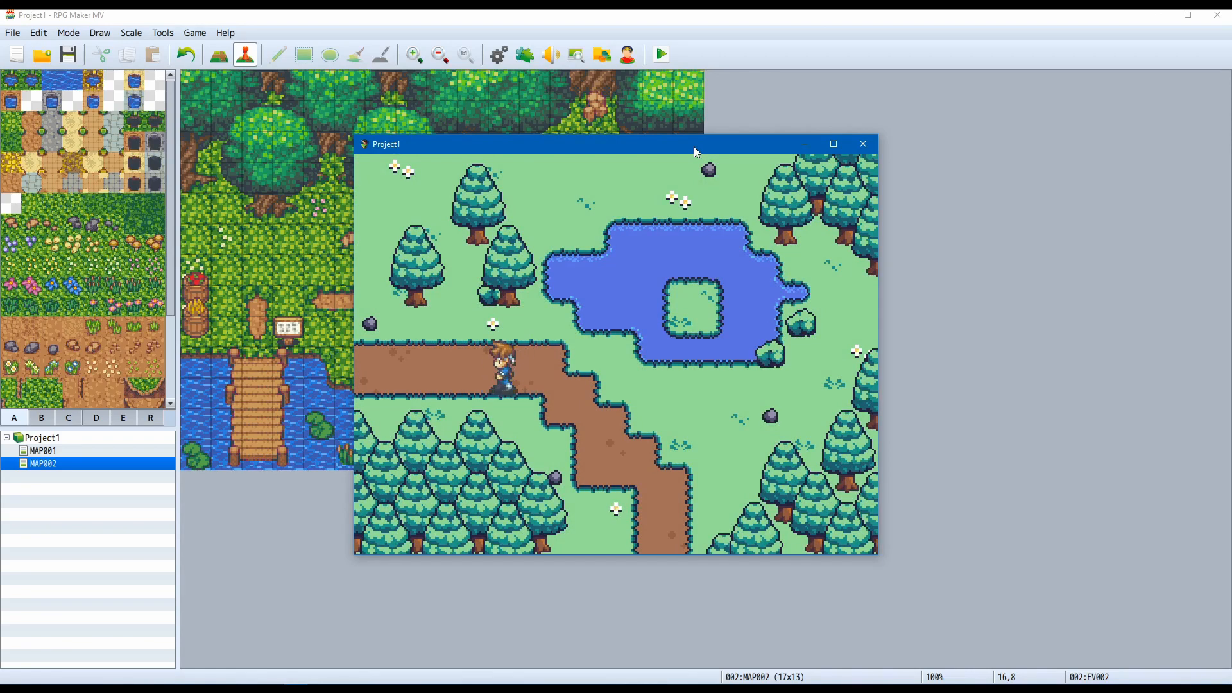
{"action": "key", "text": "Left"}
{"action": "key", "text": "Right"}
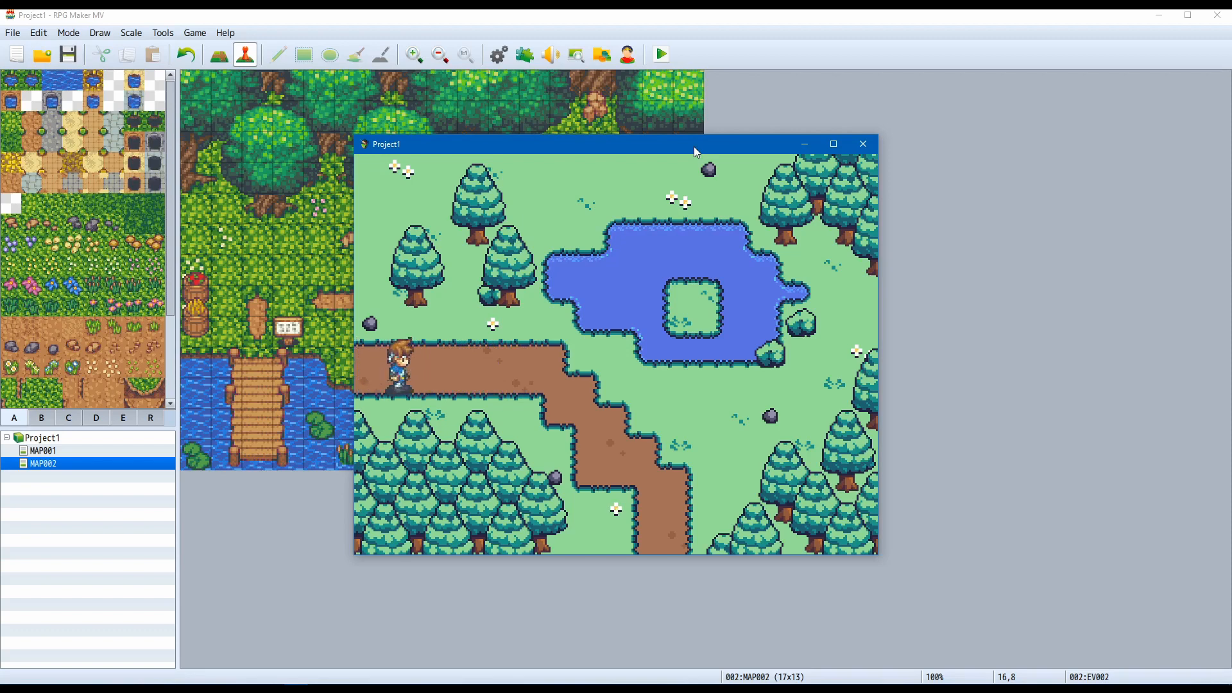
{"action": "key", "text": "Up"}
{"action": "key", "text": "Left"}
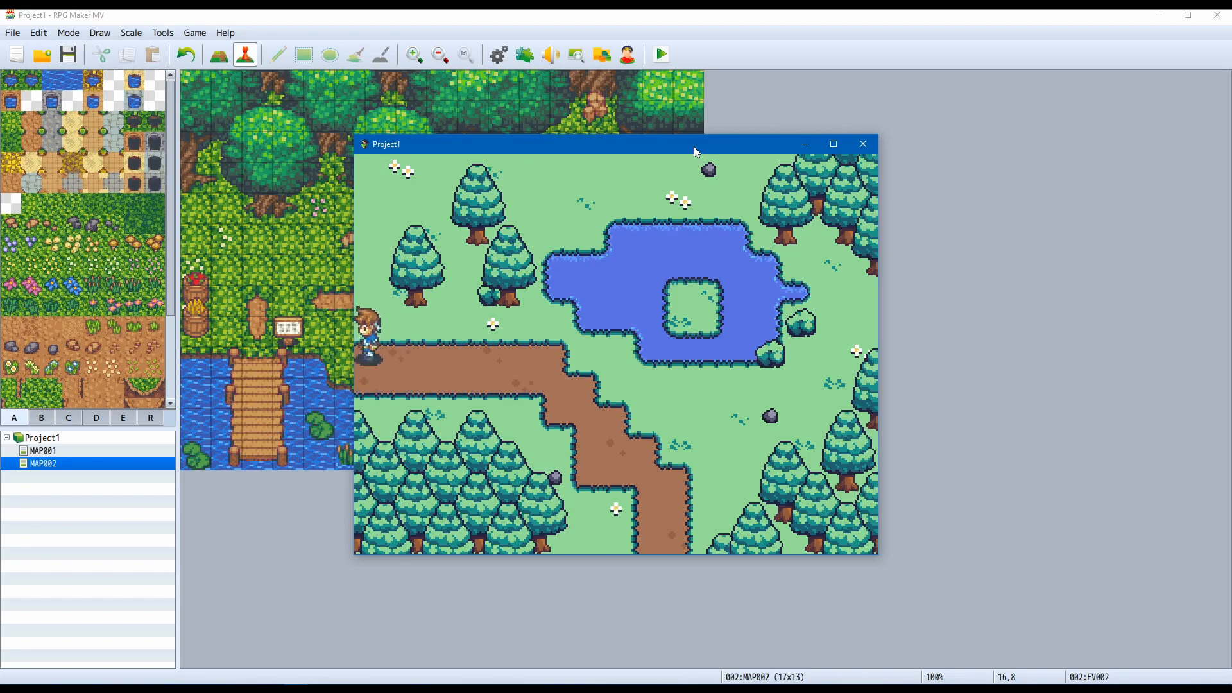
{"action": "left_click", "coordinate": [864, 144]}
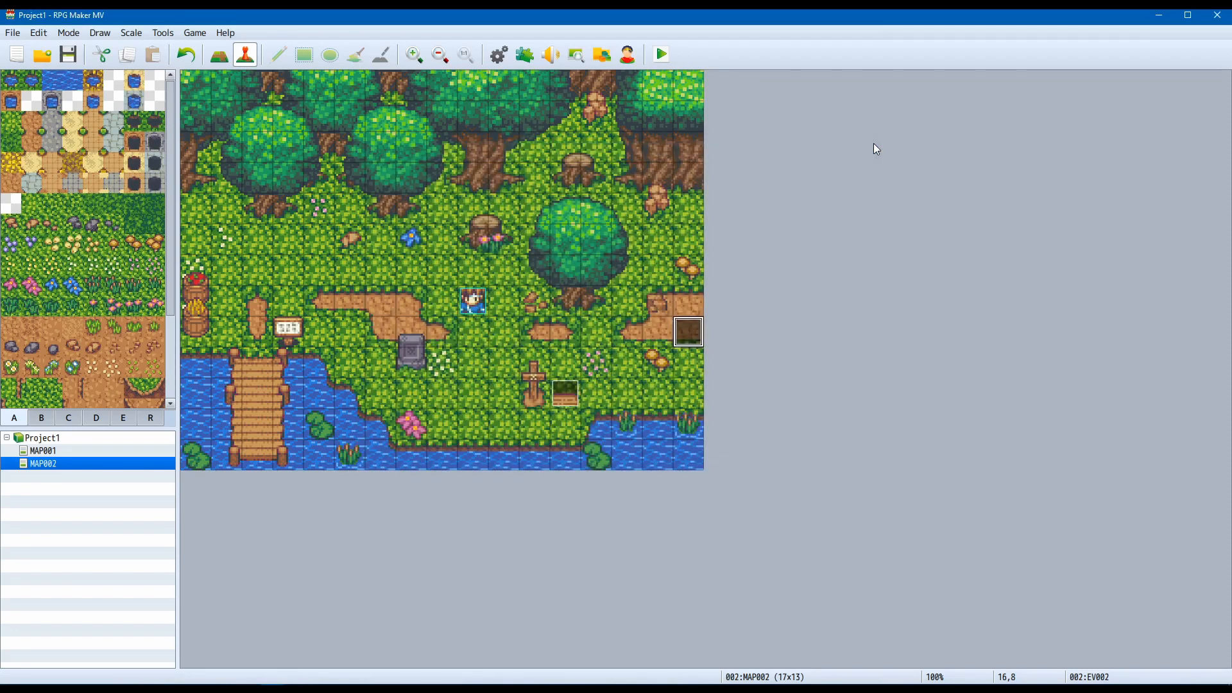
Copy the transfer event at MAP002 tile (16,8) and paste it onto MAP001 tile (0,7).
{"action": "left_click", "coordinate": [669, 299]}
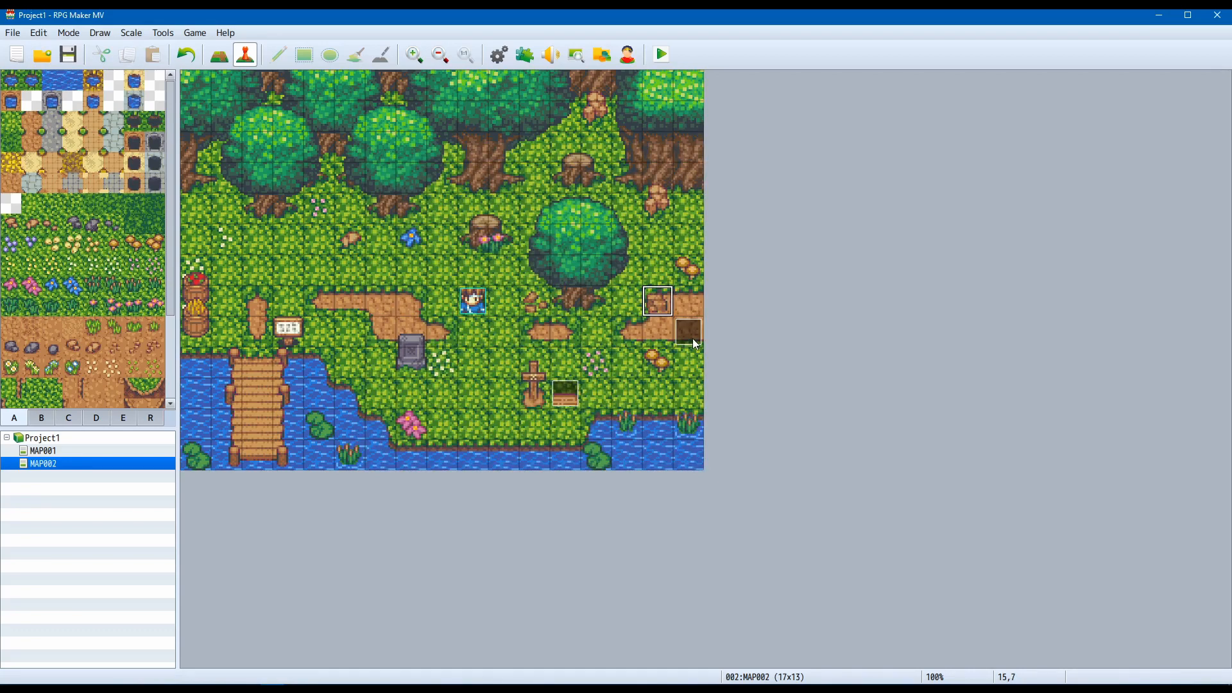
{"action": "left_click", "coordinate": [696, 344]}
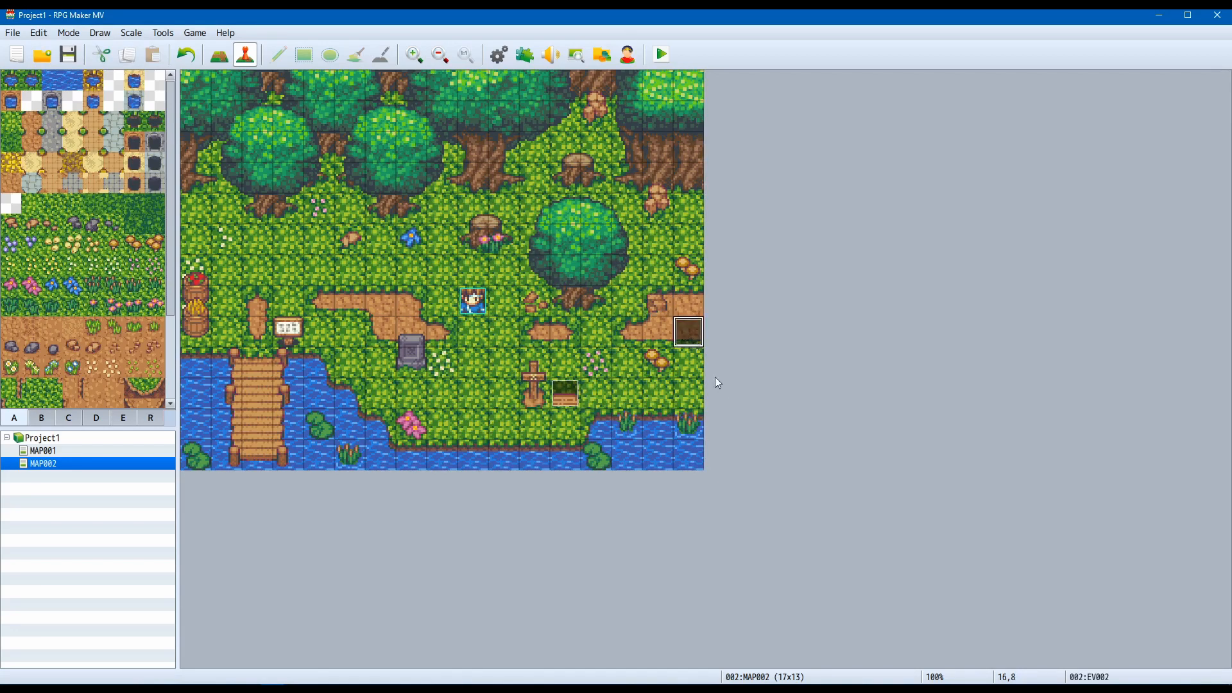
{"action": "right_click", "coordinate": [695, 334]}
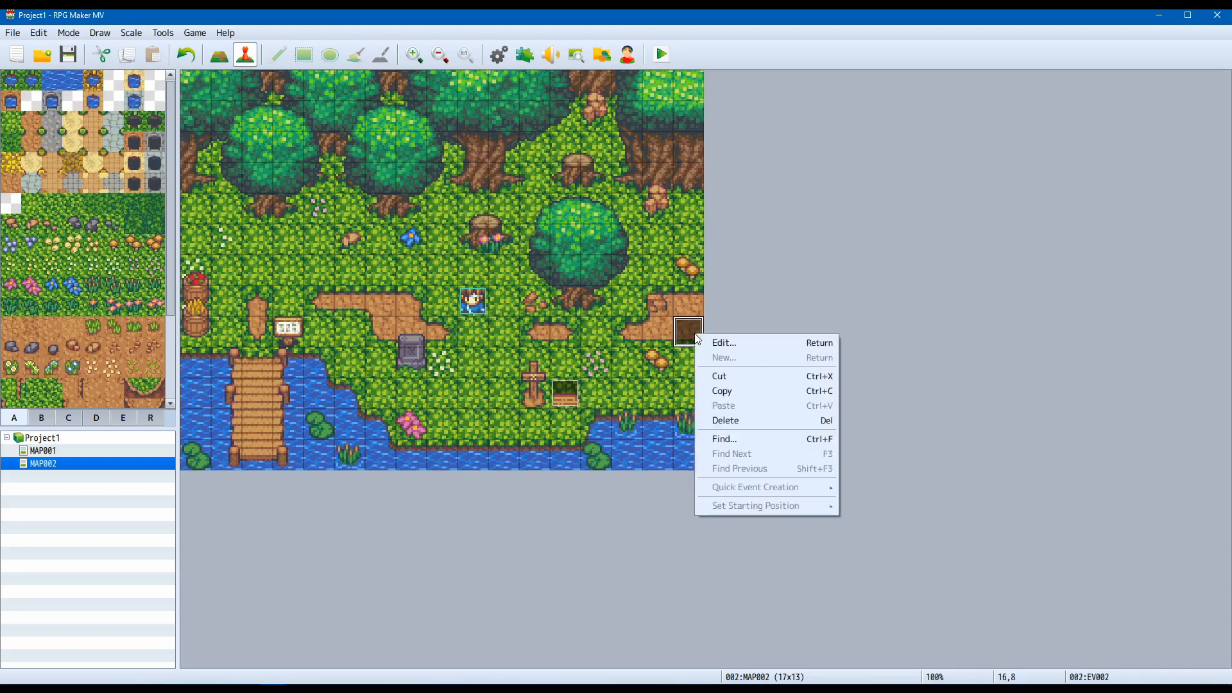
{"action": "left_click", "coordinate": [748, 399]}
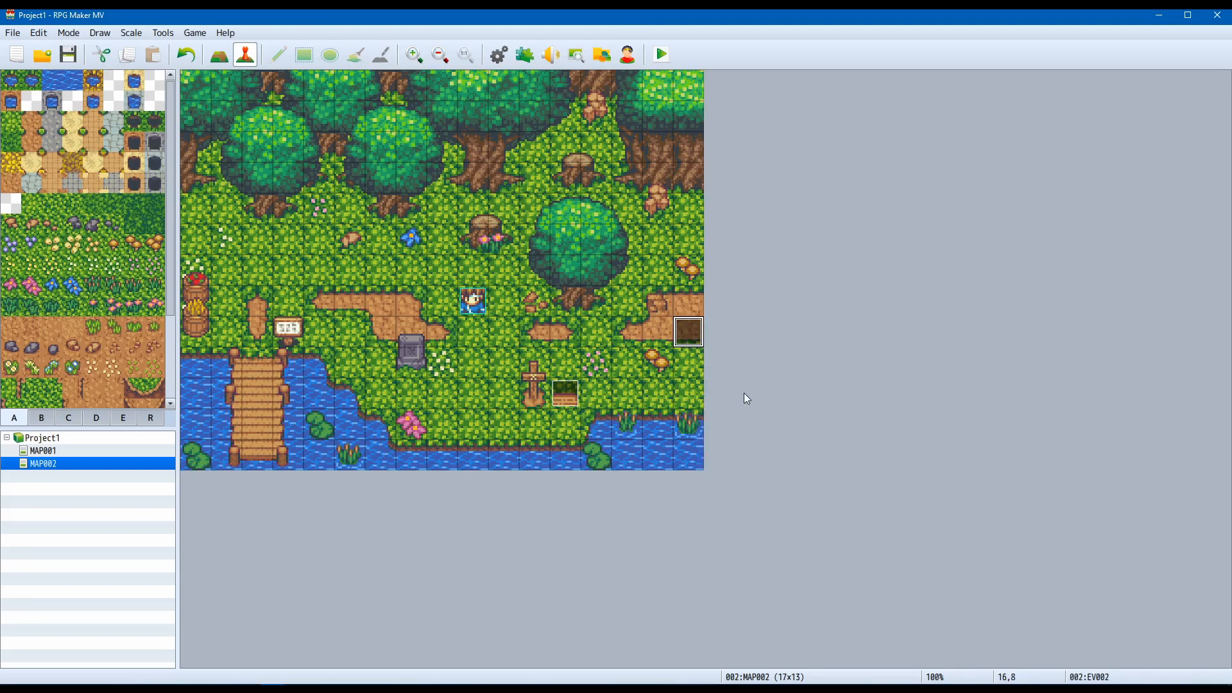
{"action": "left_click", "coordinate": [127, 451]}
{"action": "right_click", "coordinate": [188, 302]}
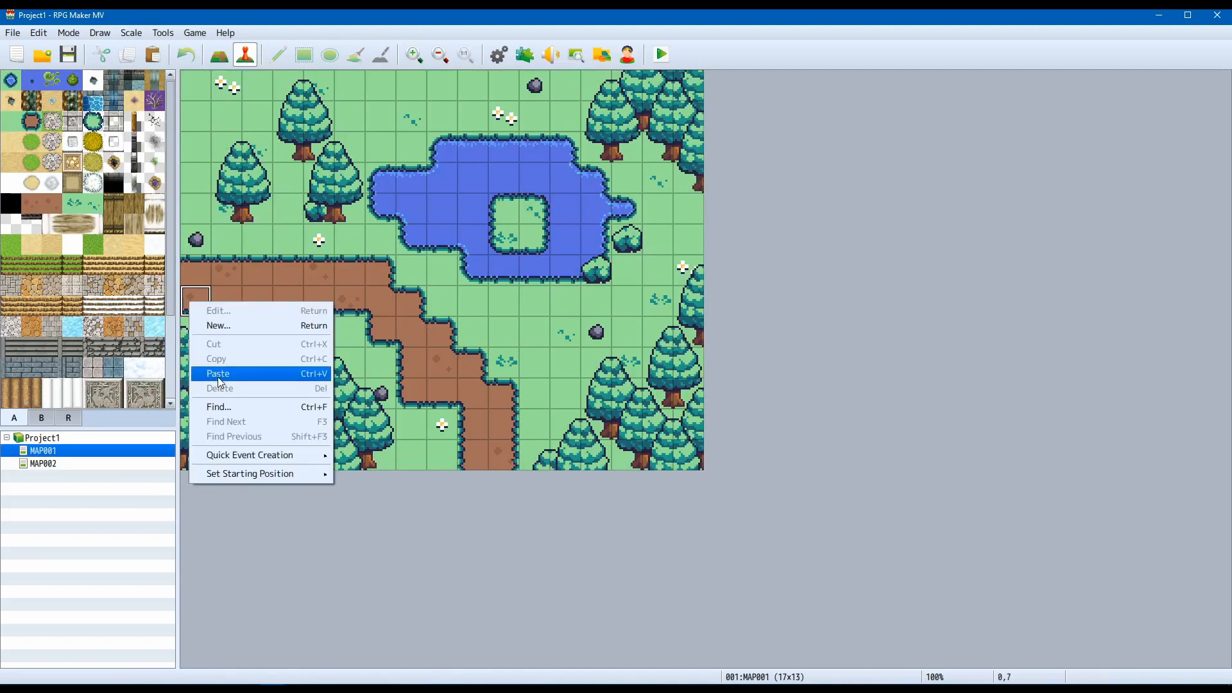
{"action": "left_click", "coordinate": [219, 379]}
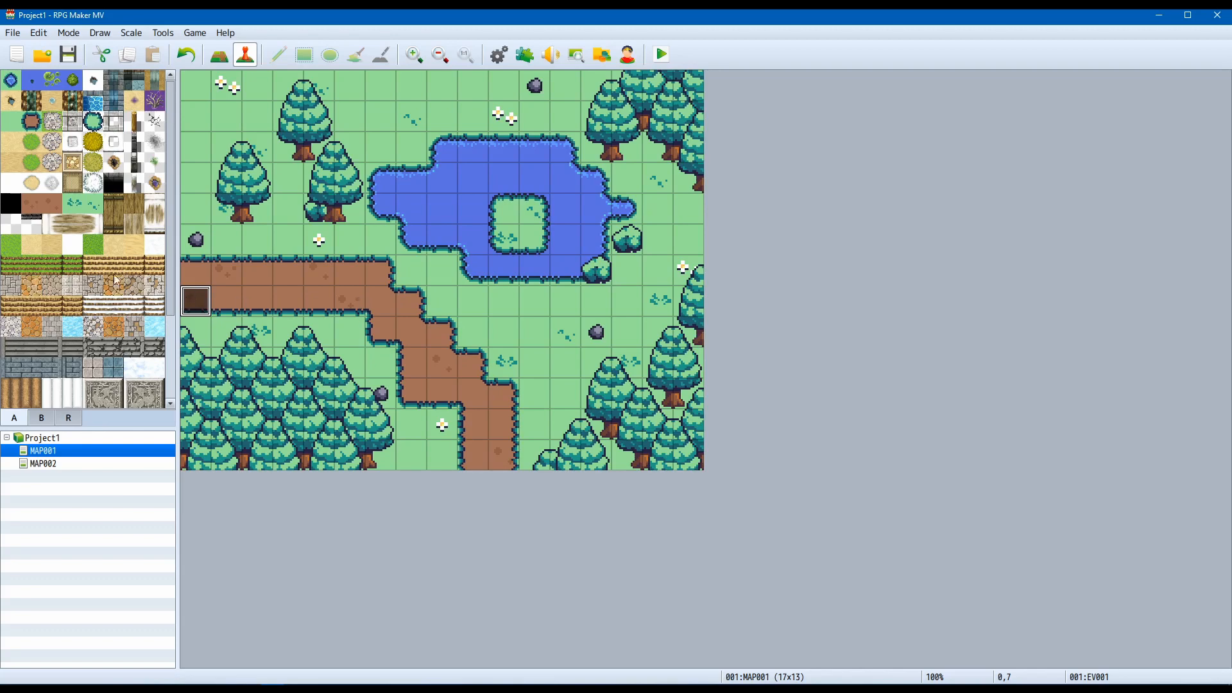
Change the pasted event's Transfer Player destination to MAP002 tile (16,8).
{"action": "double_click", "coordinate": [199, 303]}
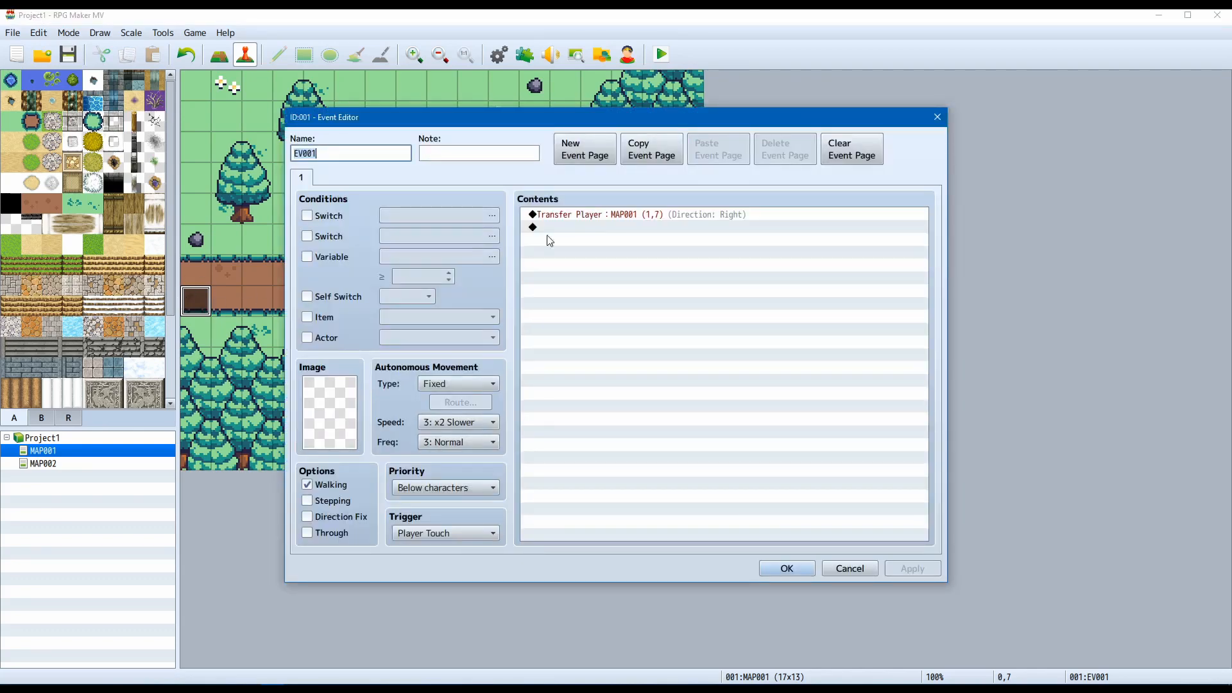
{"action": "right_click", "coordinate": [630, 217]}
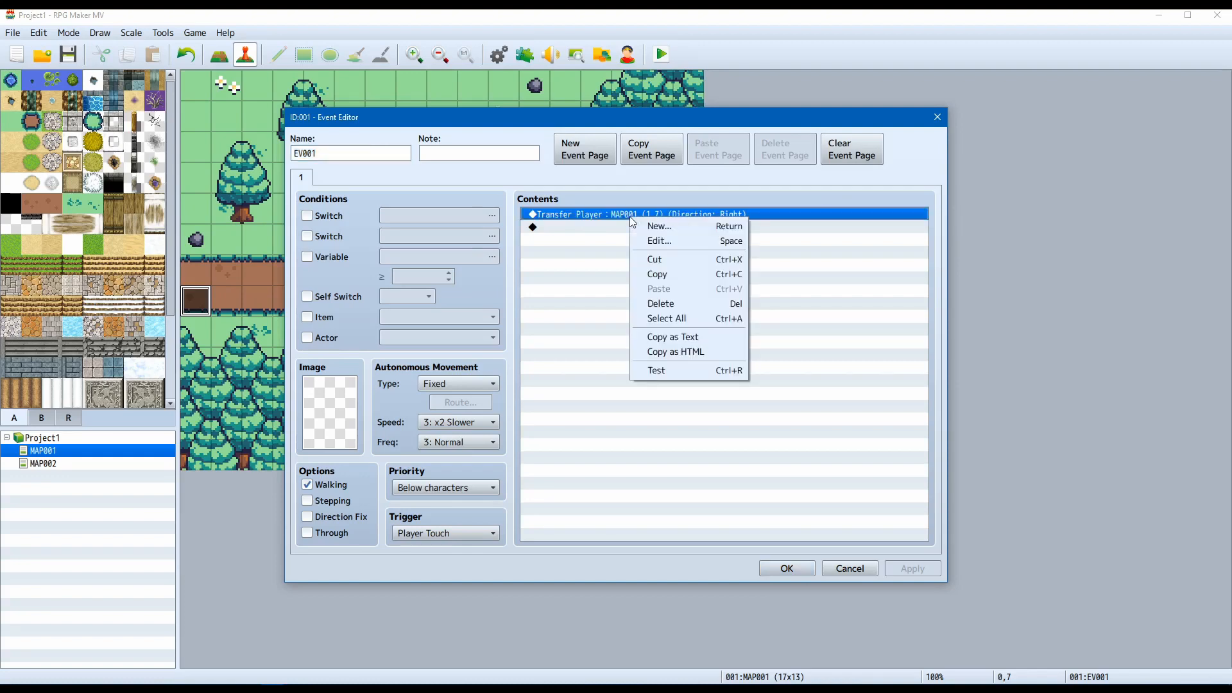
{"action": "left_click", "coordinate": [654, 242]}
{"action": "left_click", "coordinate": [778, 321]}
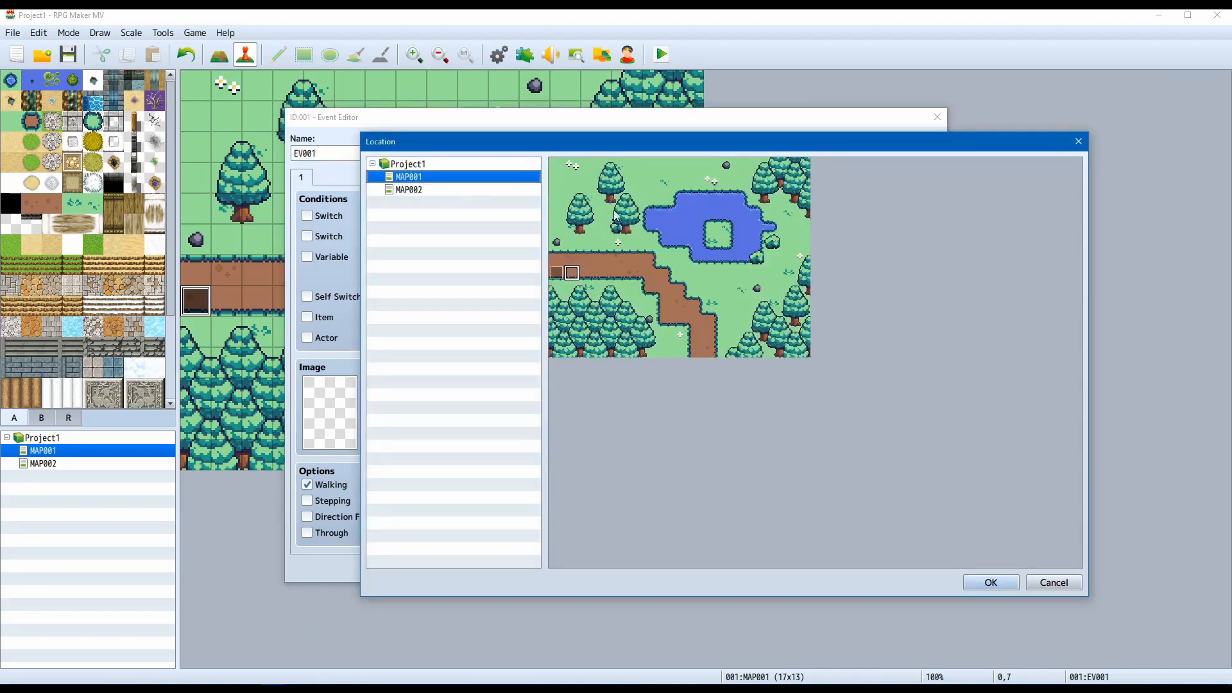
{"action": "left_click", "coordinate": [411, 190]}
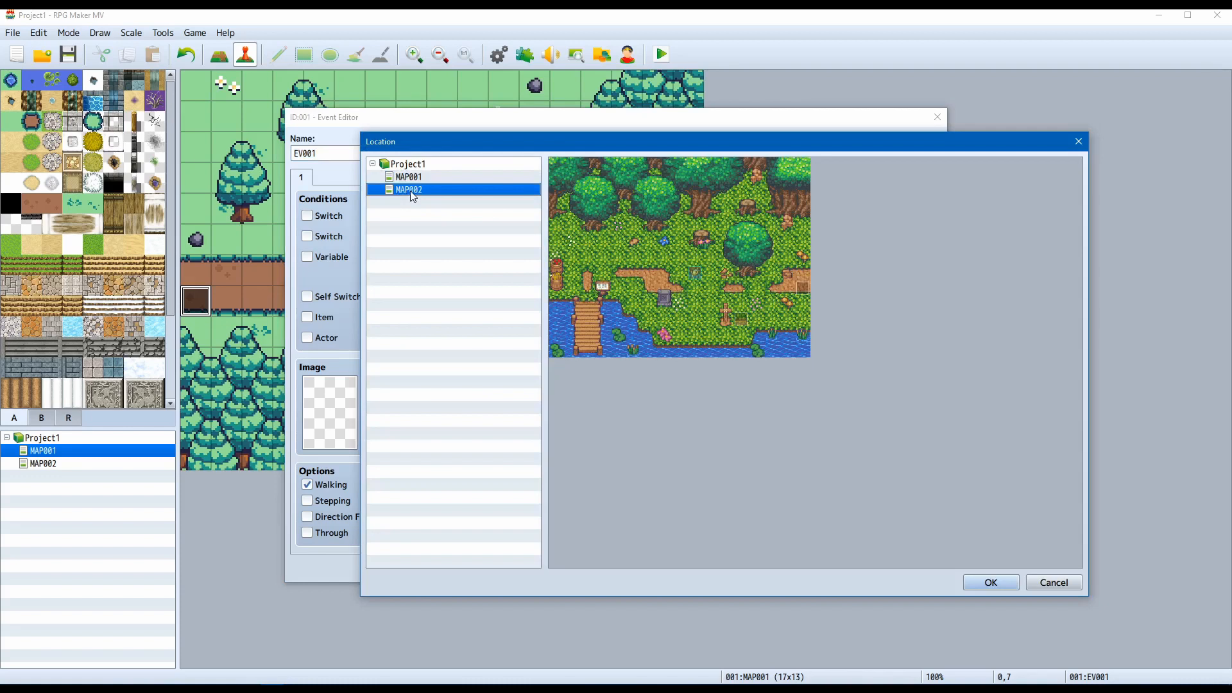
{"action": "left_click", "coordinate": [801, 288]}
{"action": "left_click", "coordinate": [991, 583]}
Set the return transfer's facing direction to Left, apply the changes, and close the event.
{"action": "left_click", "coordinate": [685, 437]}
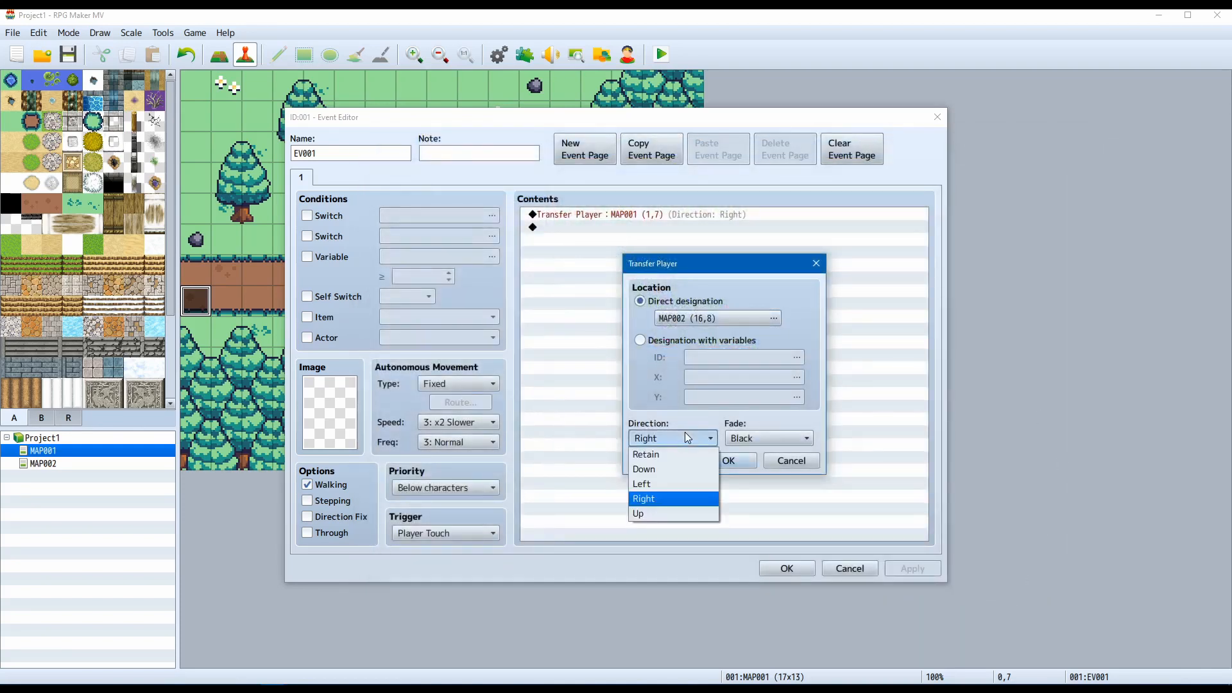
{"action": "left_click", "coordinate": [681, 484]}
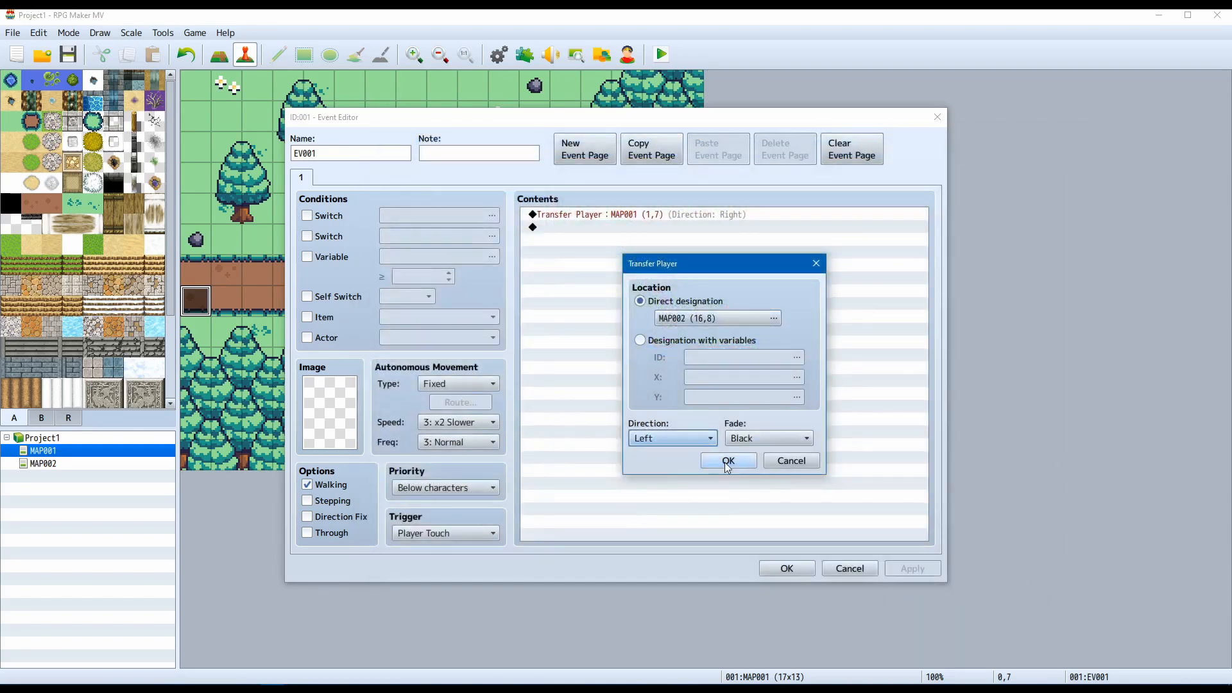
{"action": "left_click", "coordinate": [728, 462]}
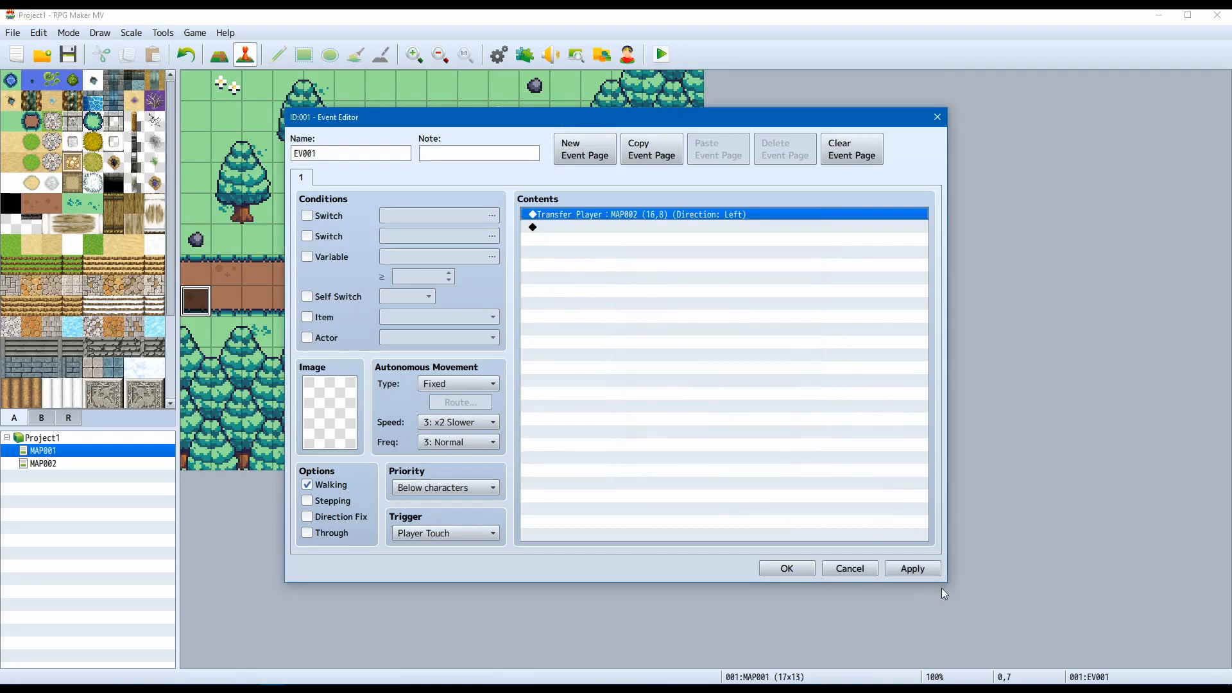
{"action": "left_click", "coordinate": [934, 571]}
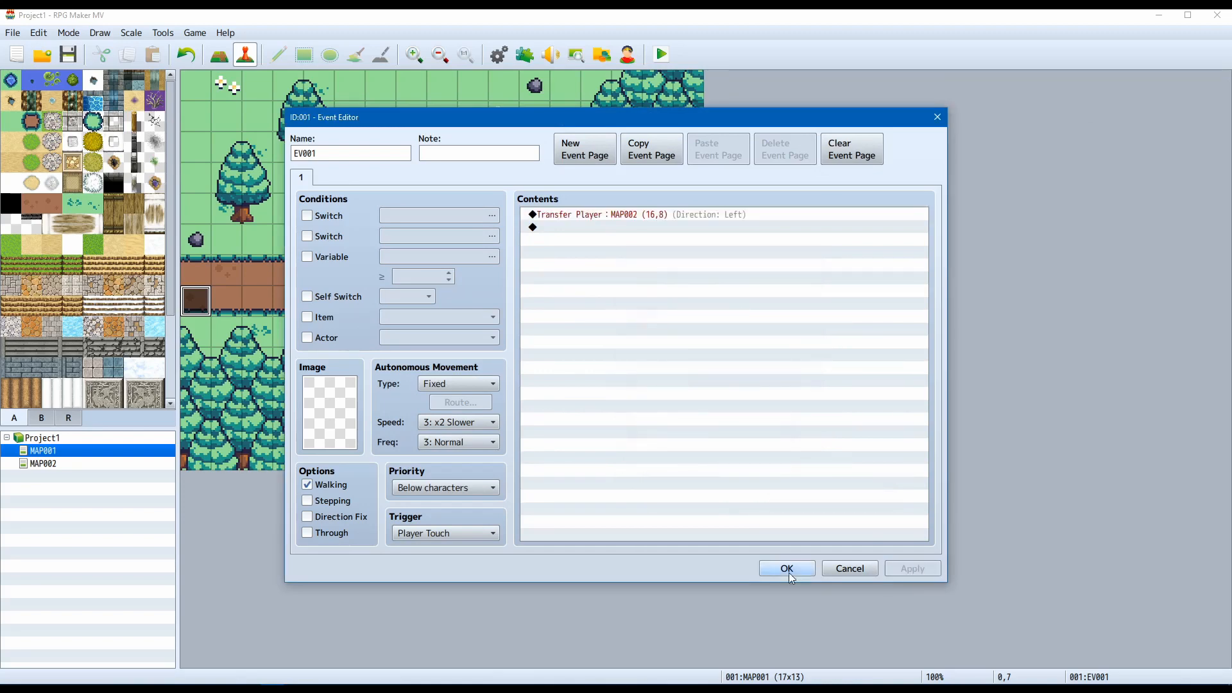
{"action": "left_click", "coordinate": [787, 569]}
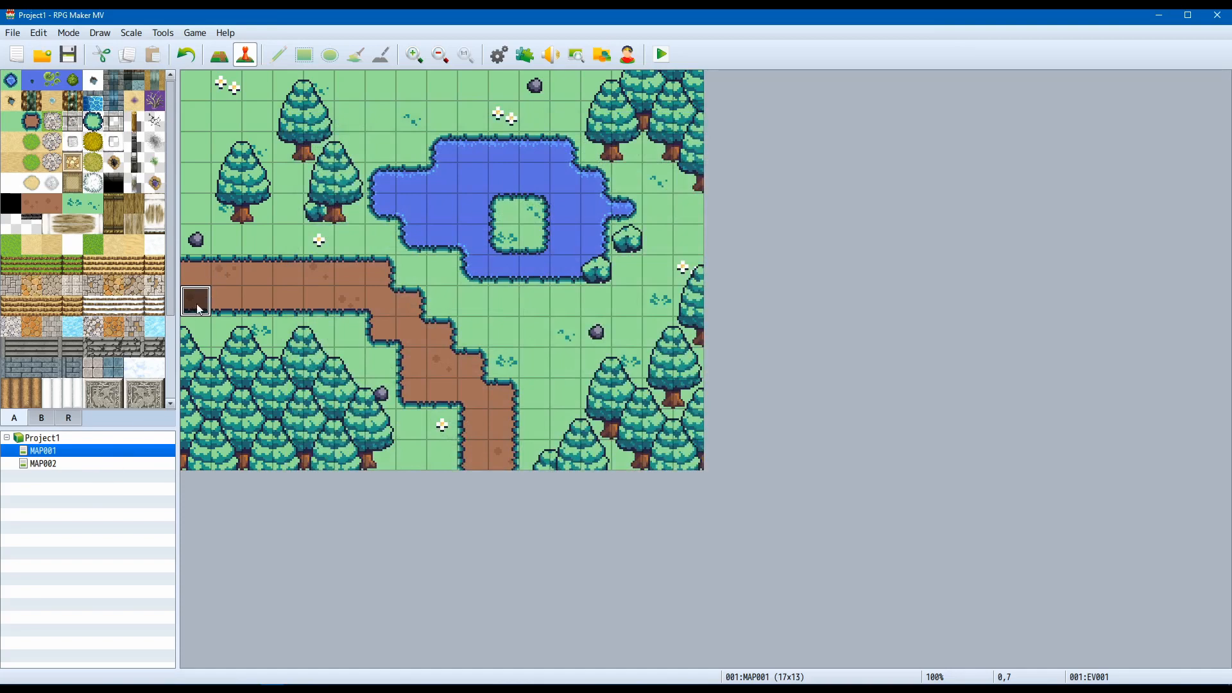
Compare the positions of the transfer events on MAP002 and MAP001.
{"action": "left_click", "coordinate": [114, 463]}
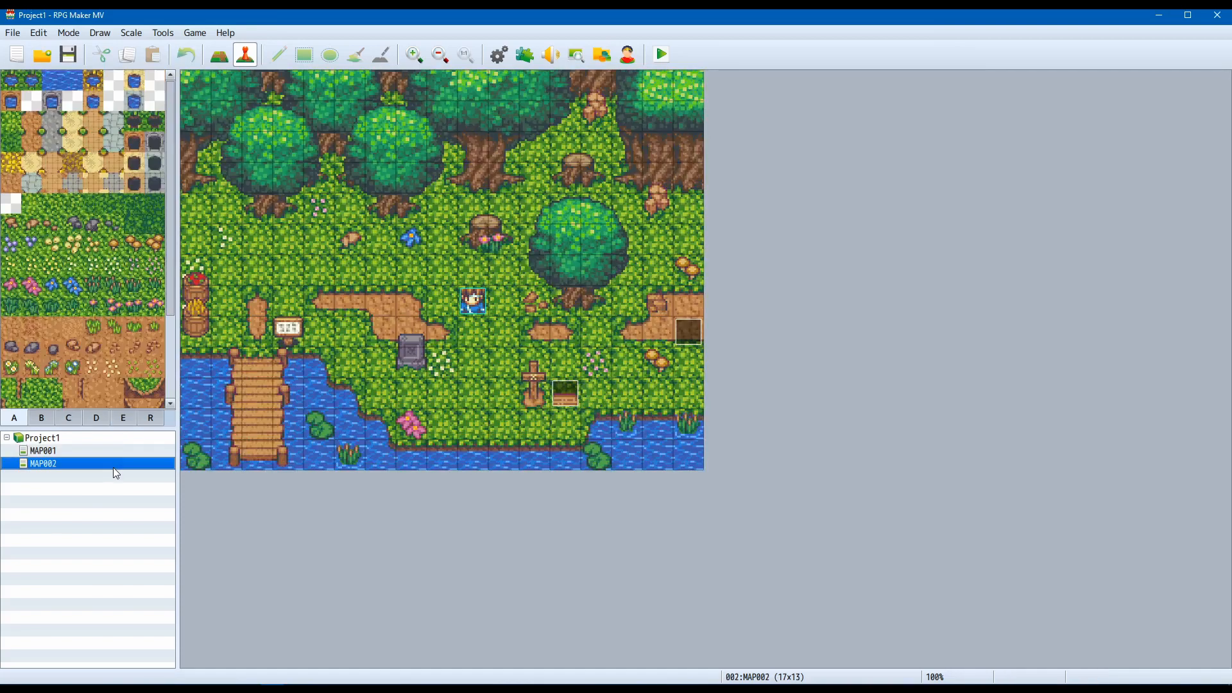
{"action": "left_click", "coordinate": [682, 336]}
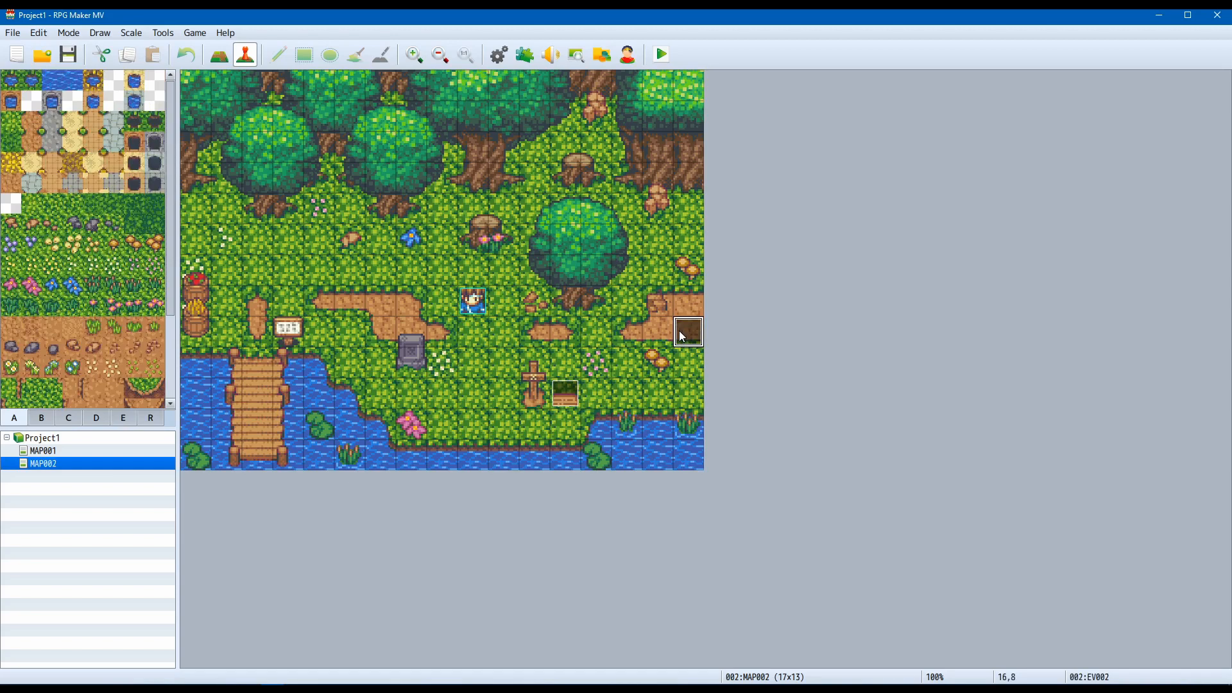
{"action": "left_click", "coordinate": [82, 451]}
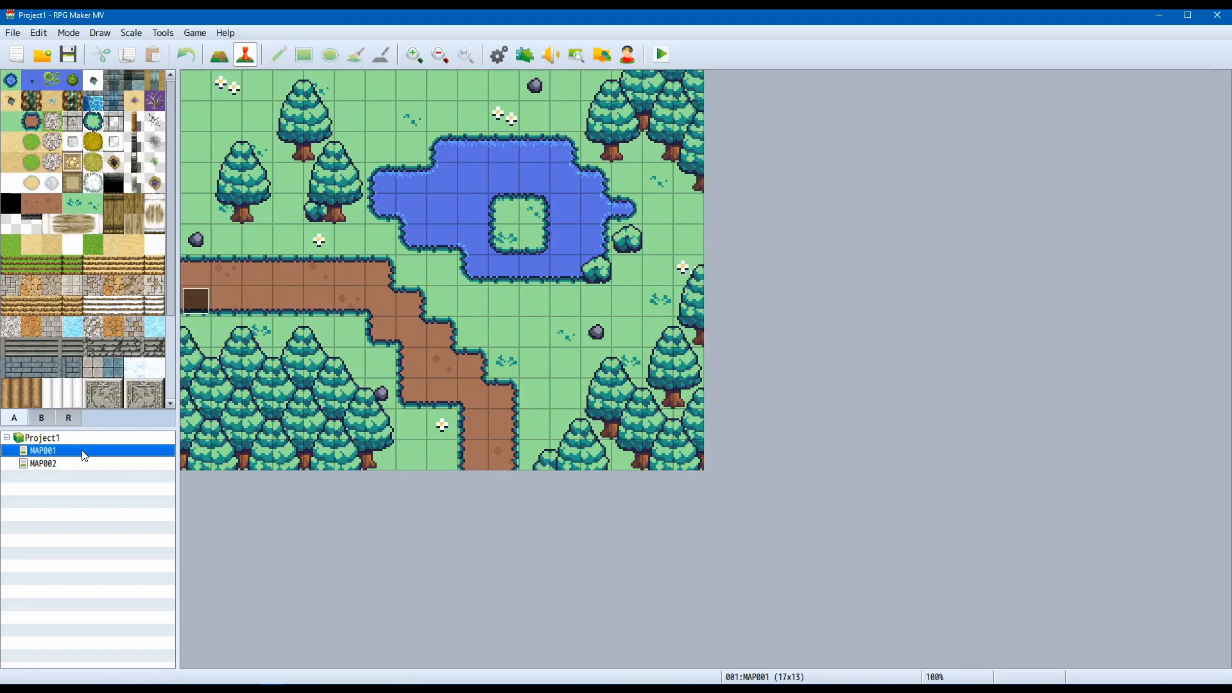
{"action": "left_click", "coordinate": [82, 465]}
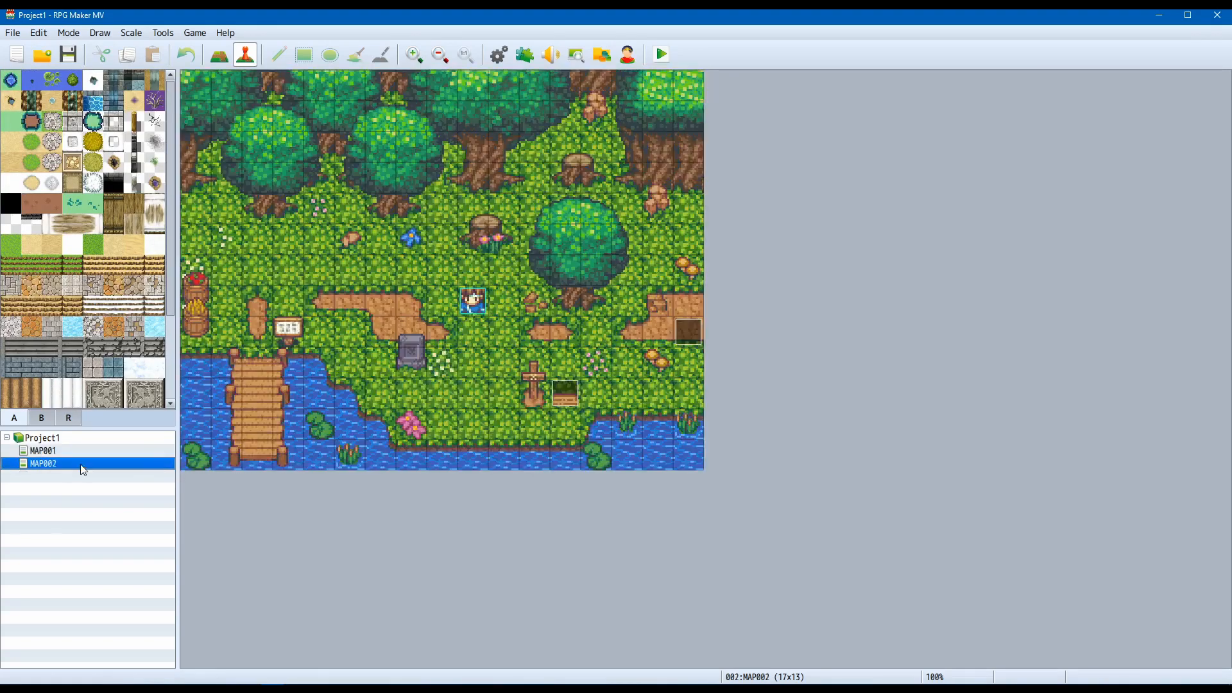
Save the project with the return transfer event and begin a new game in a playtest.
{"action": "left_click", "coordinate": [661, 54]}
{"action": "left_click", "coordinate": [557, 373]}
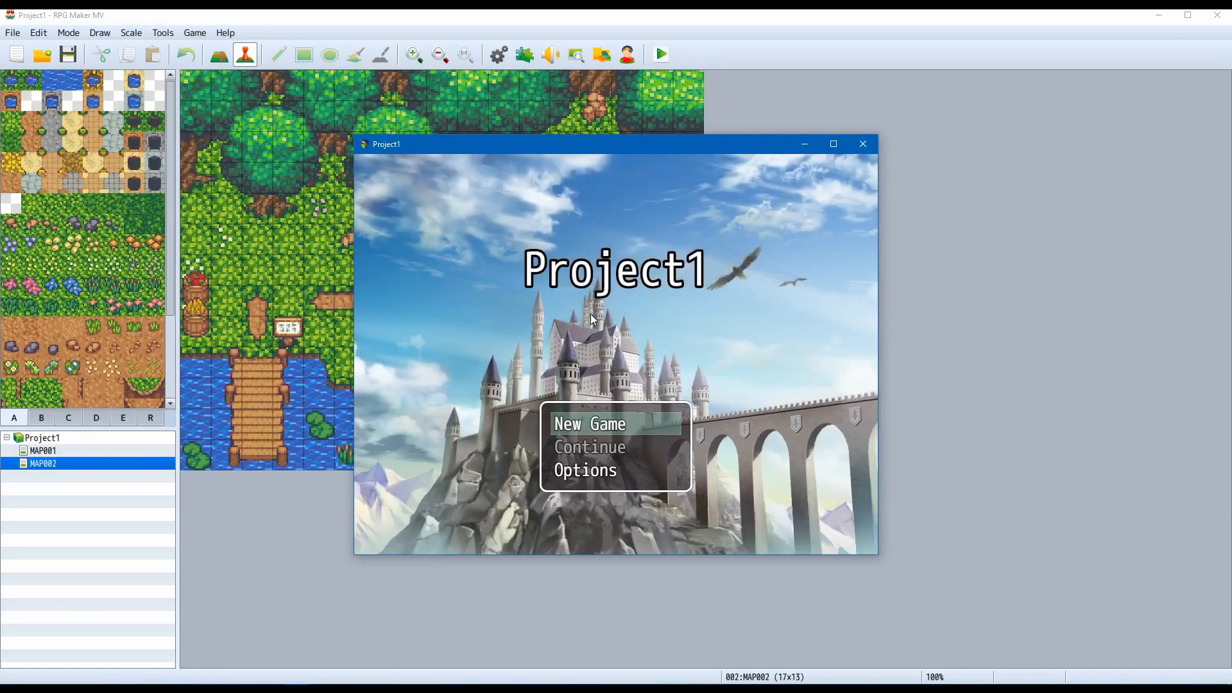
{"action": "key", "text": "Return"}
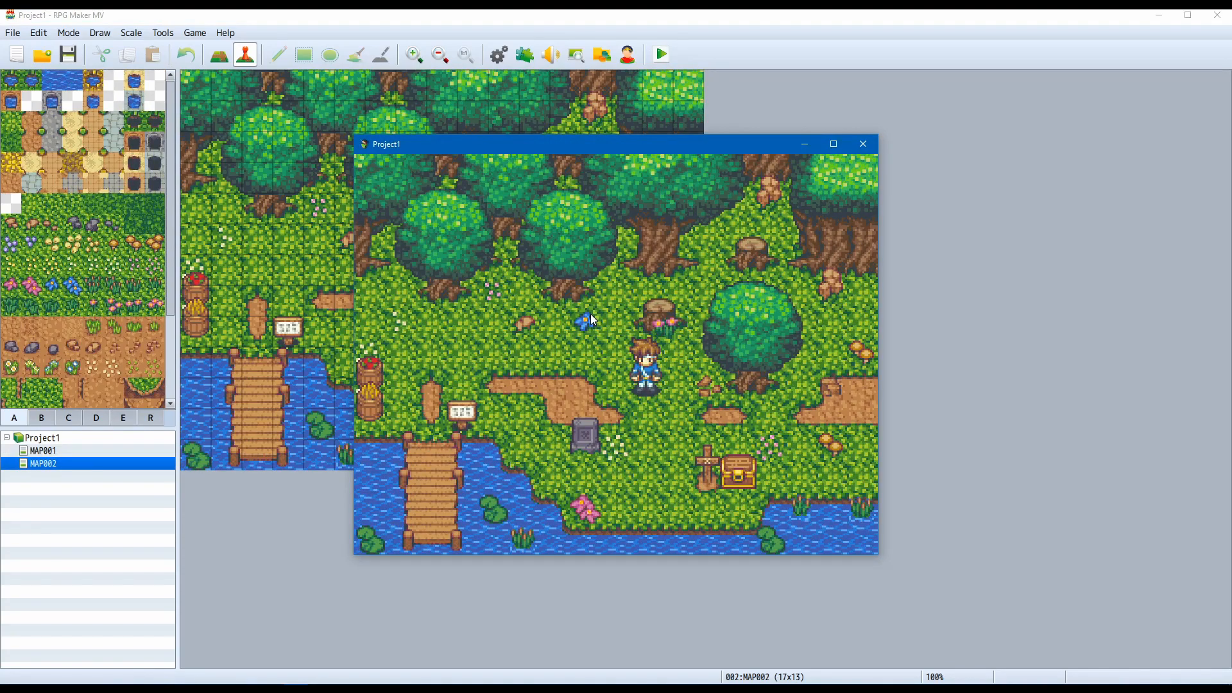
Walk the hero down and right along the MAP002 path to test the transfer to MAP001.
{"action": "key", "text": "Down"}
{"action": "key", "text": "Right"}
{"action": "key", "text": "Right"}
{"action": "key", "text": "Right"}
{"action": "key", "text": "Right"}
{"action": "key", "text": "Right"}
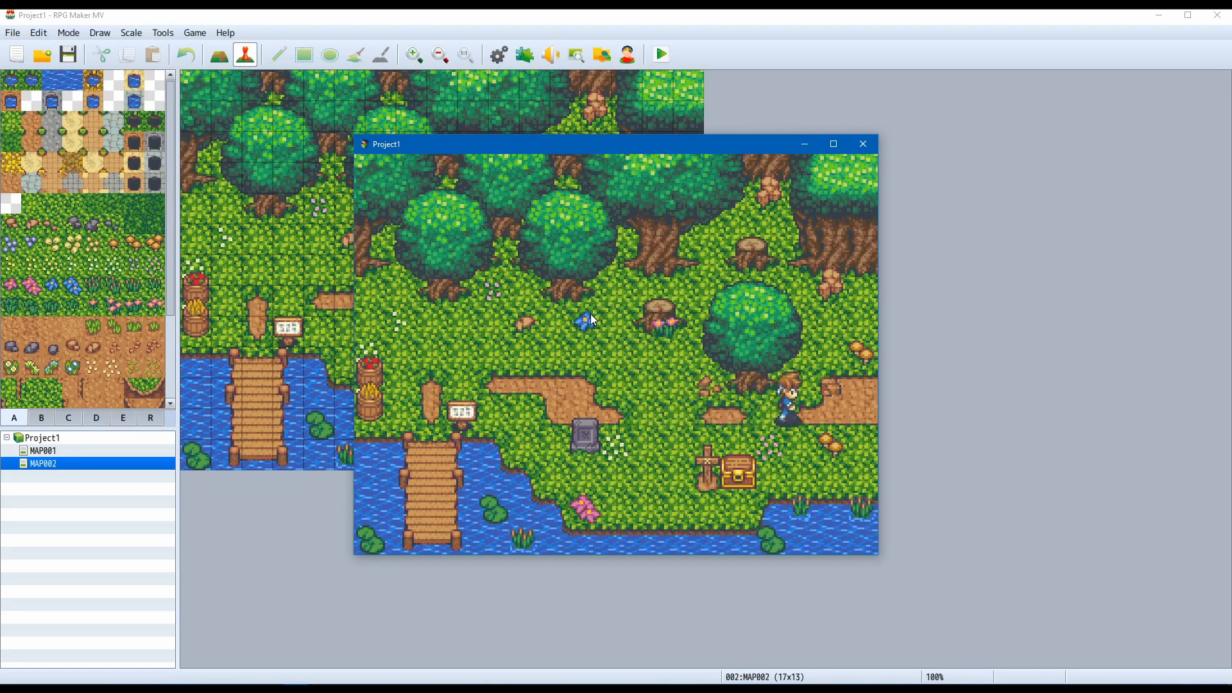
{"action": "key", "text": "Right"}
{"action": "key", "text": "Right"}
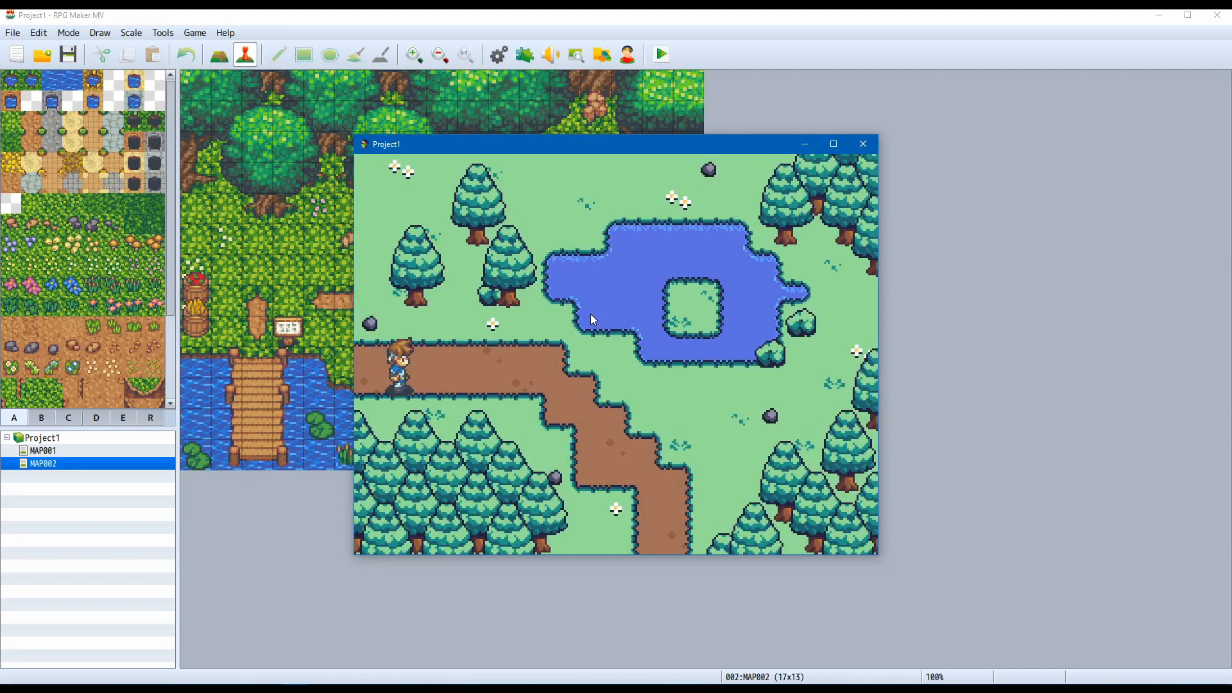
Walk the hero onto MAP001's left-edge event to test the return transfer, and cross back to MAP001 again.
{"action": "key", "text": "Left"}
{"action": "key", "text": "Left"}
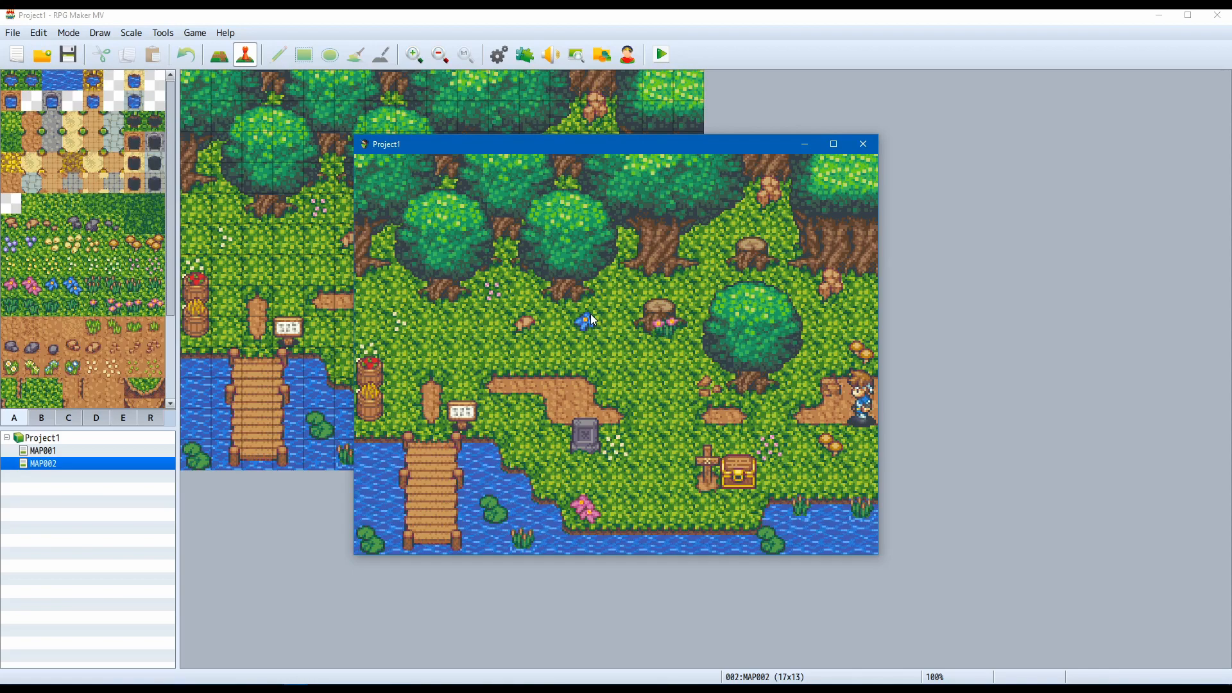
{"action": "key", "text": "Left"}
{"action": "key", "text": "Left"}
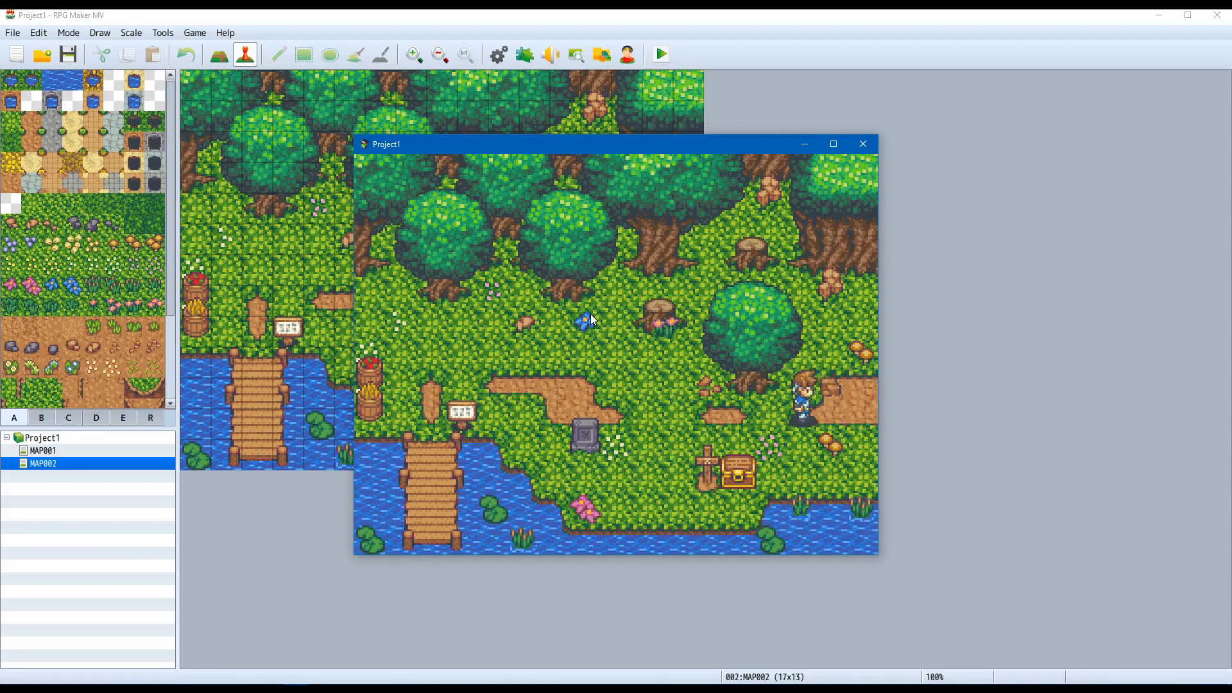
{"action": "key", "text": "Right"}
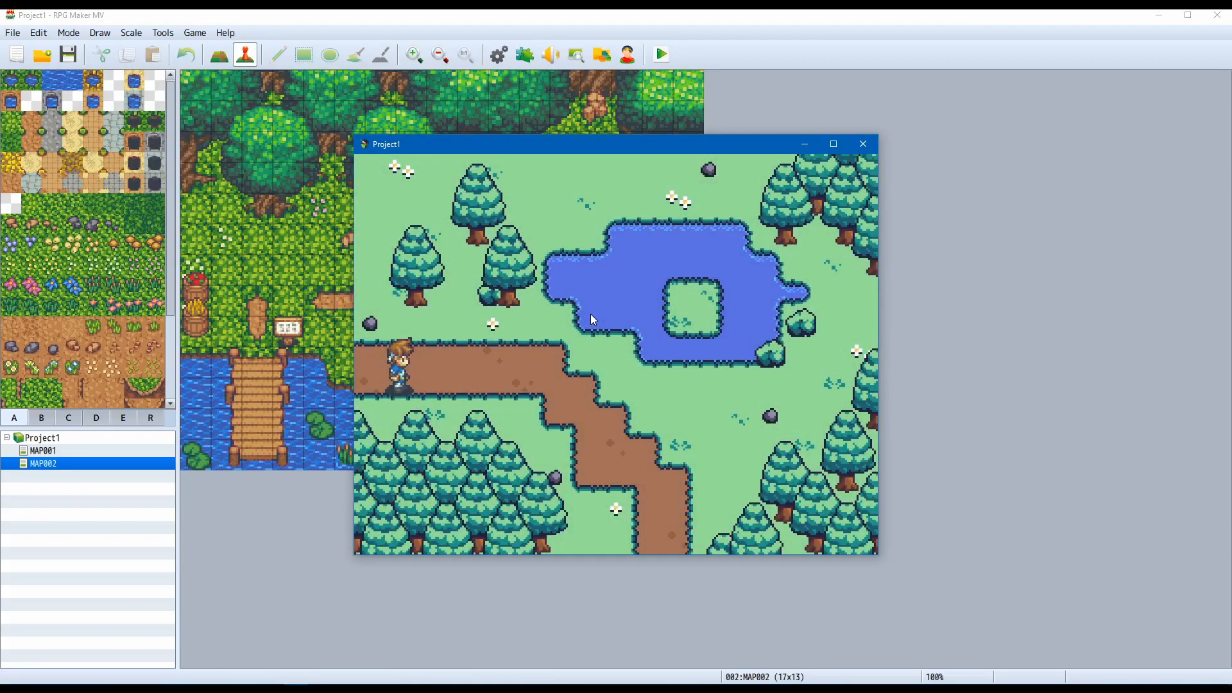
{"action": "key", "text": "Left"}
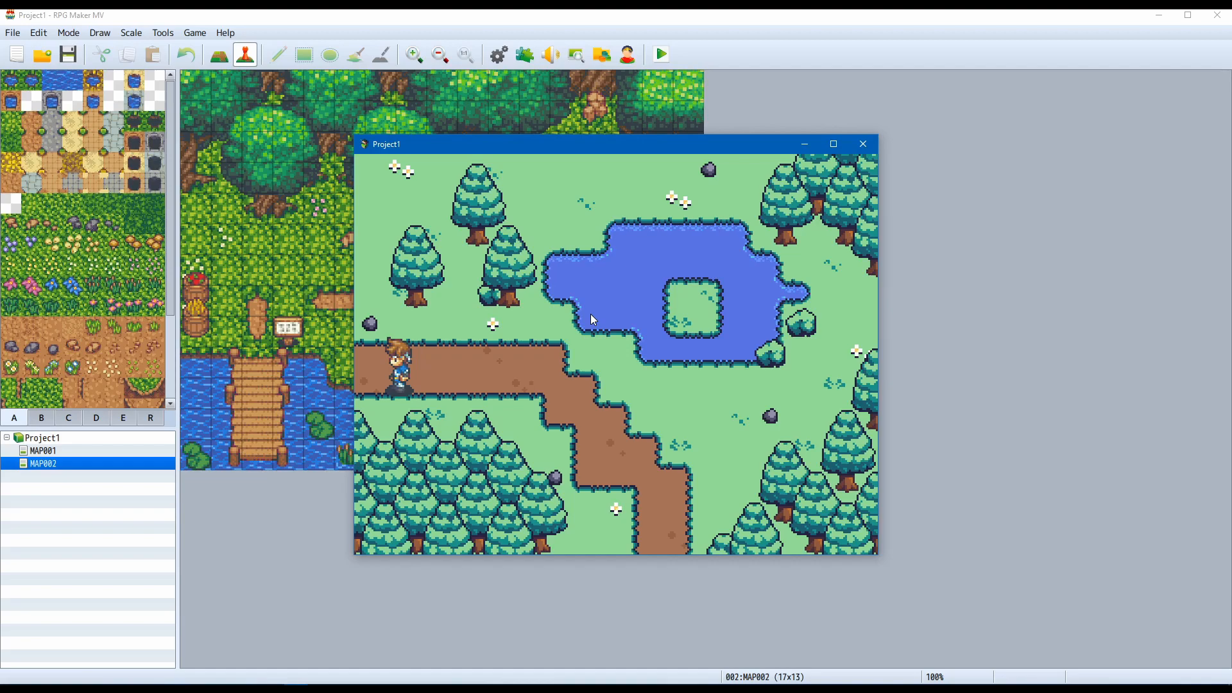
Walk the hero back and forth across the edge events between MAP001 and MAP002 to test both transfers repeatedly.
{"action": "key", "text": "Left"}
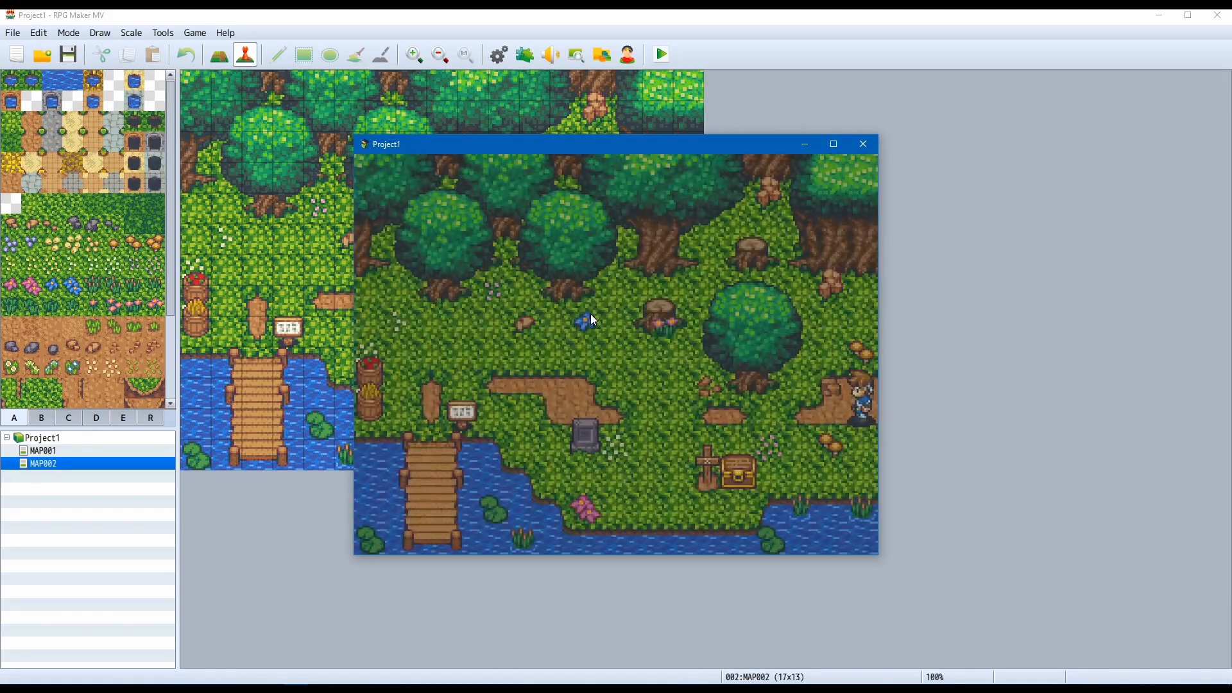
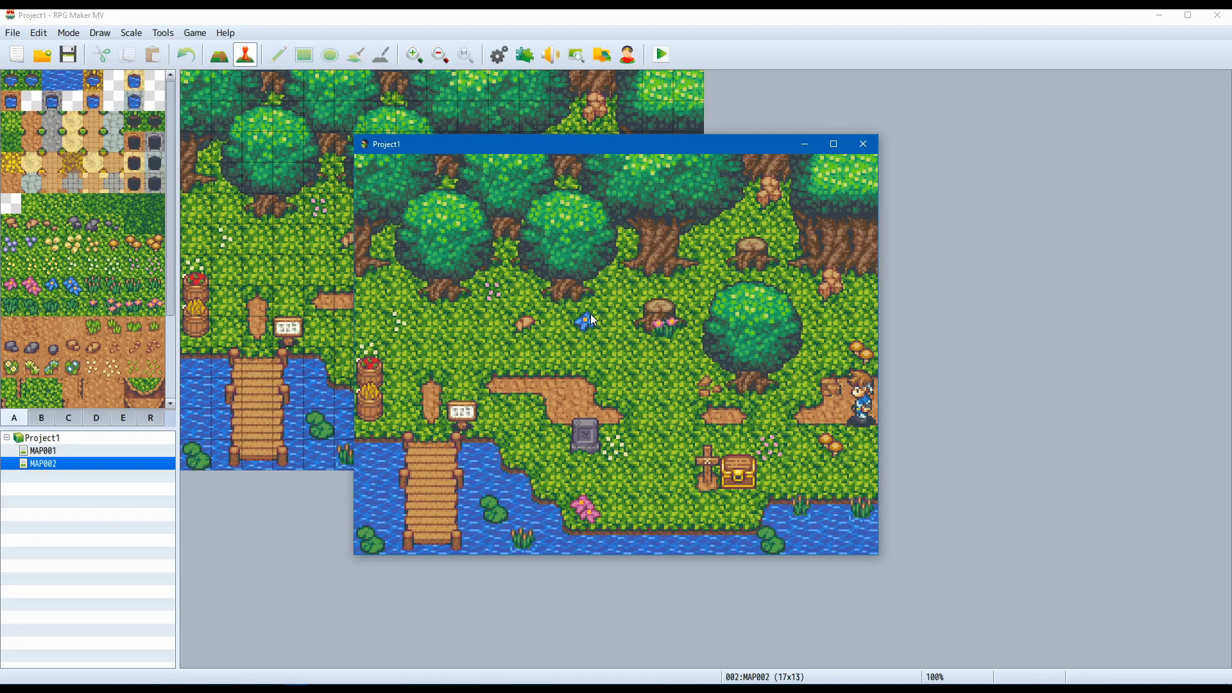
{"action": "key", "text": "Left"}
{"action": "key", "text": "Right"}
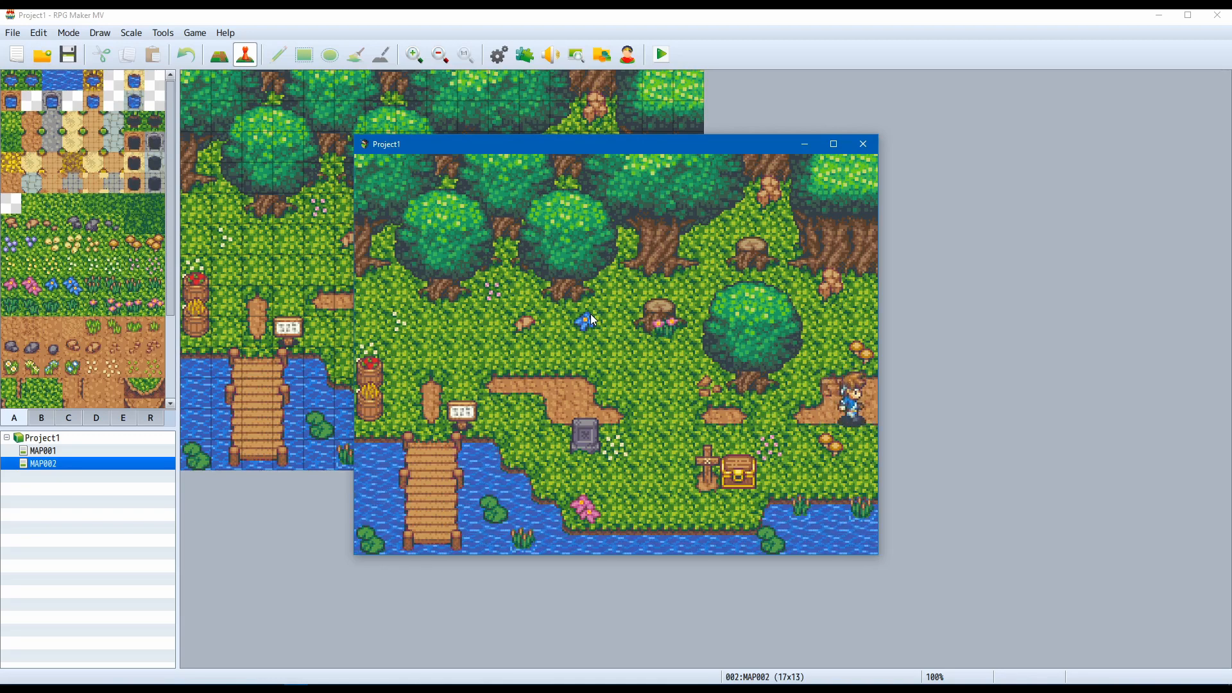
{"action": "key", "text": "Right"}
{"action": "key", "text": "Left"}
{"action": "key", "text": "Left"}
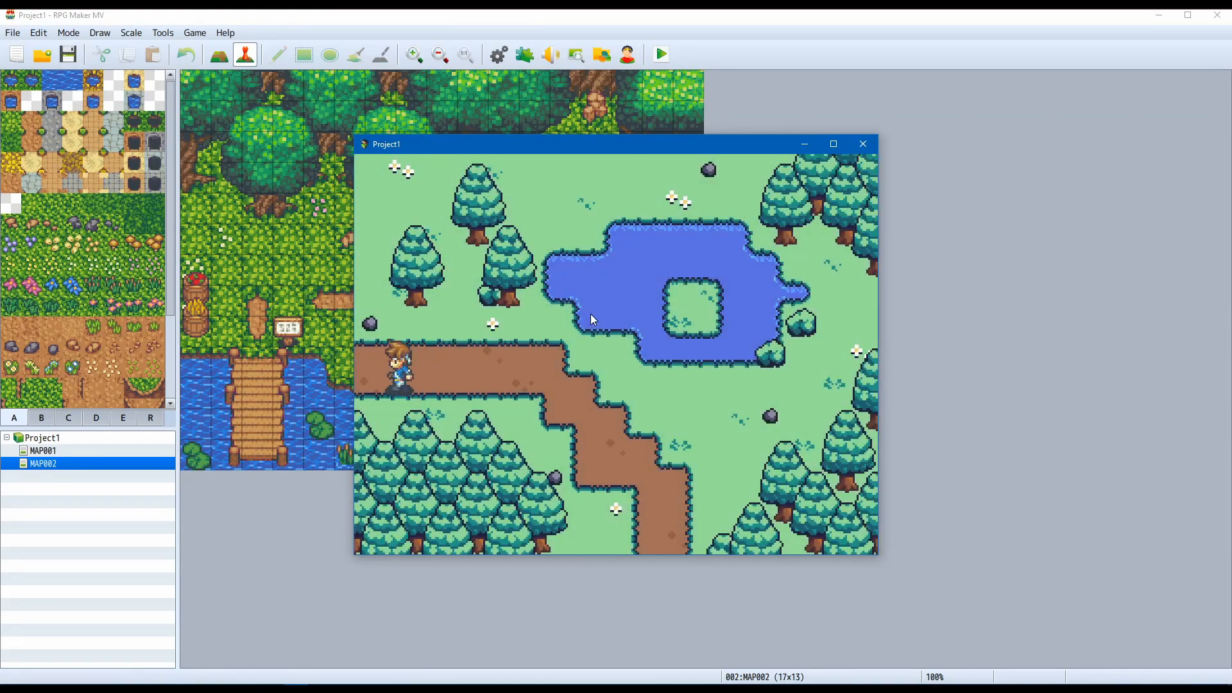
{"action": "key", "text": "Left"}
{"action": "key", "text": "Left"}
{"action": "key", "text": "Left"}
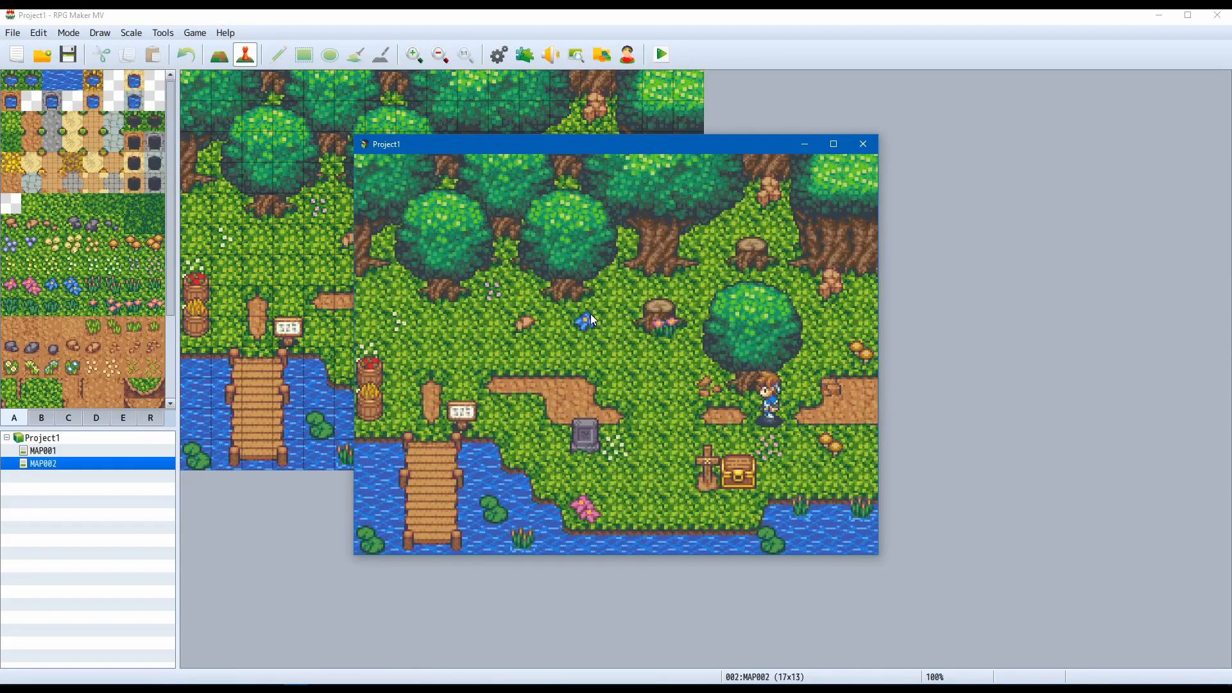
{"action": "key", "text": "Right"}
{"action": "key", "text": "Right"}
{"action": "key", "text": "Right"}
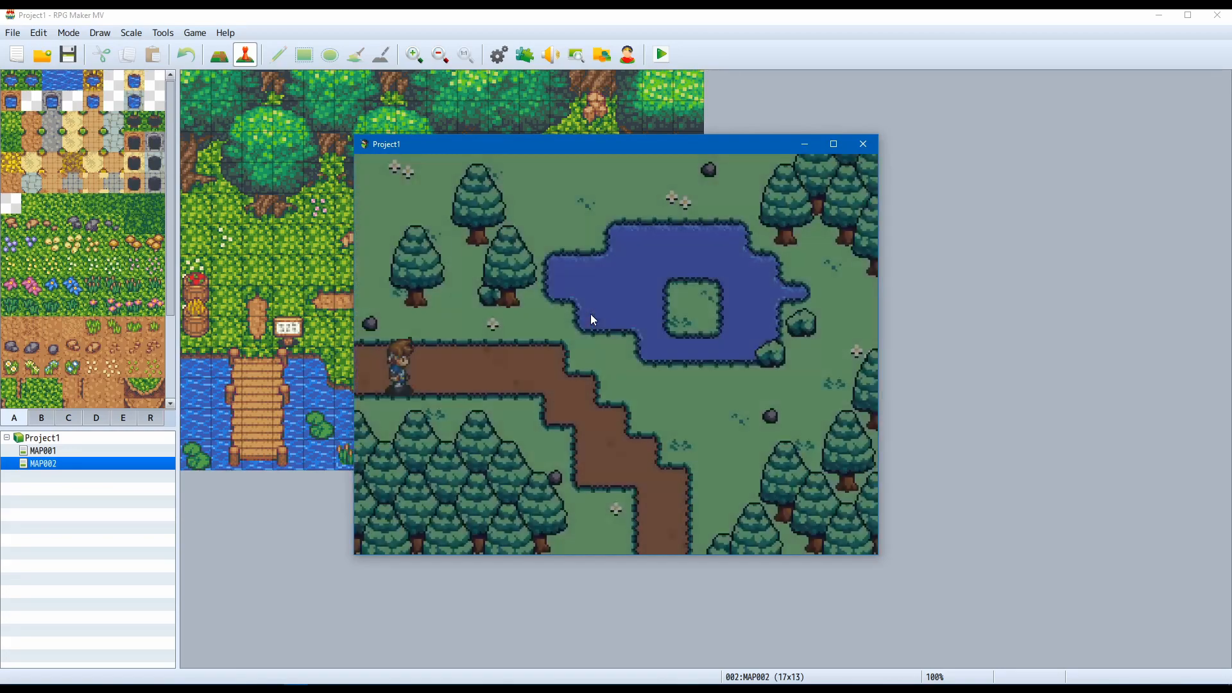
{"action": "key", "text": "Left"}
{"action": "key", "text": "Left"}
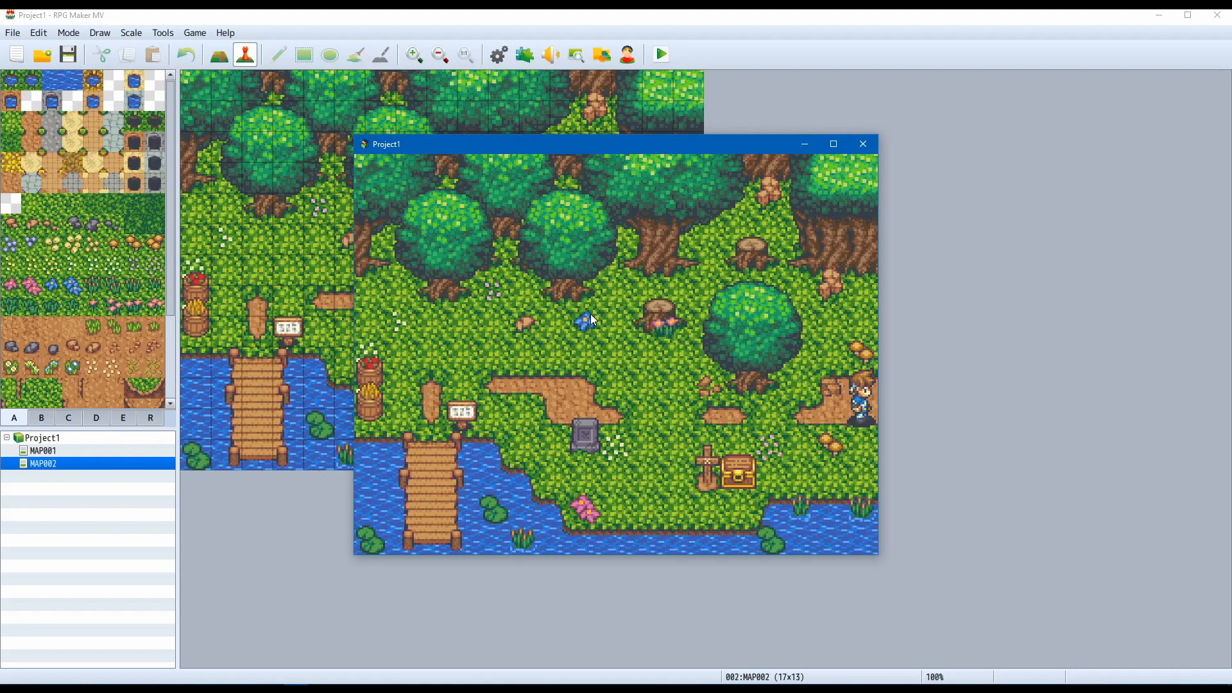
{"action": "key", "text": "Left"}
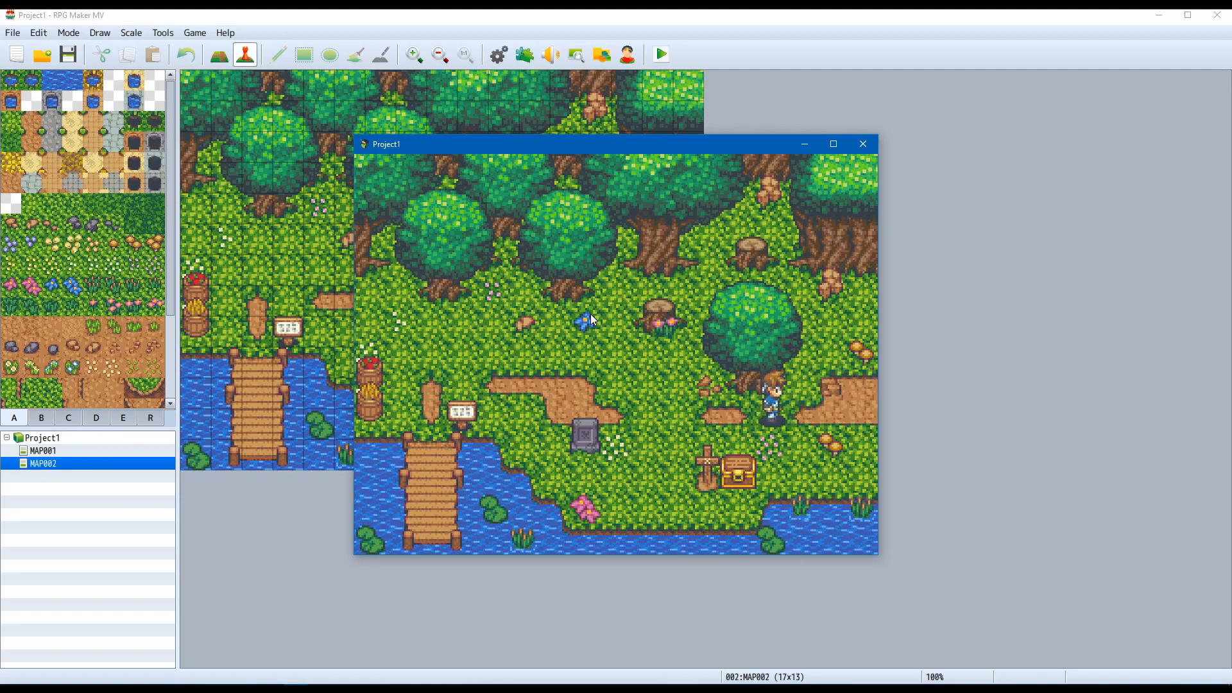
{"action": "key", "text": "Right"}
{"action": "key", "text": "Right"}
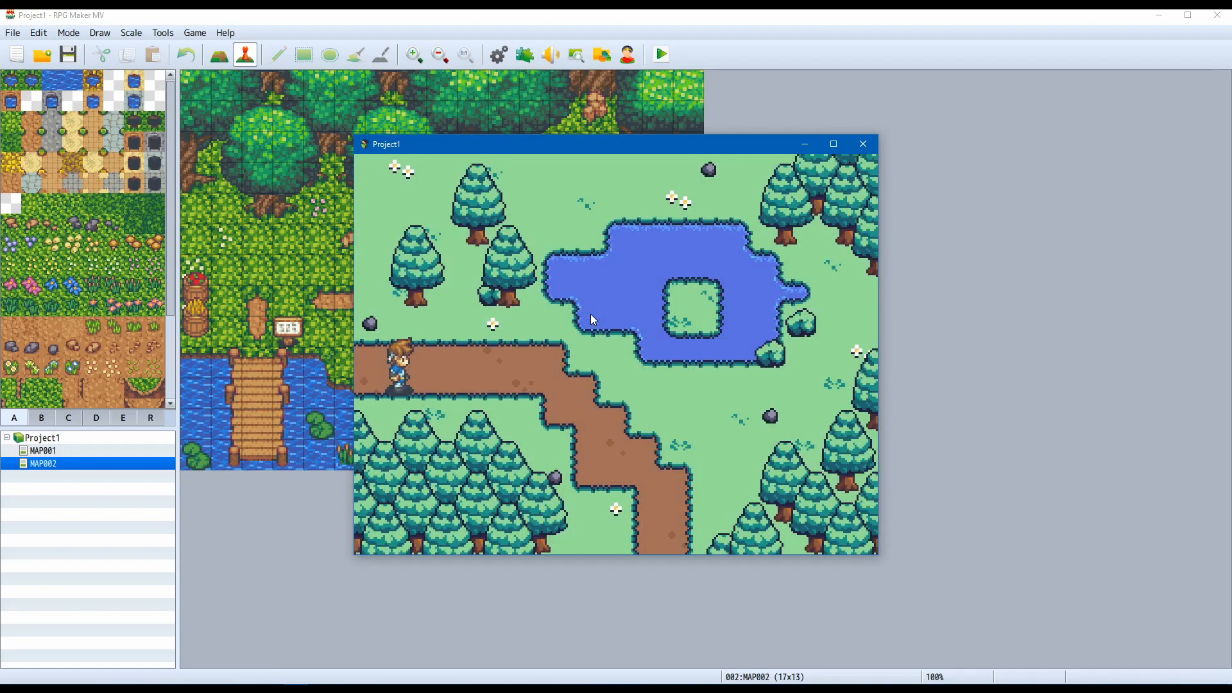
Cross back to MAP002 and walk the hero west past the gravestone, then back east along the path.
{"action": "key", "text": "Left"}
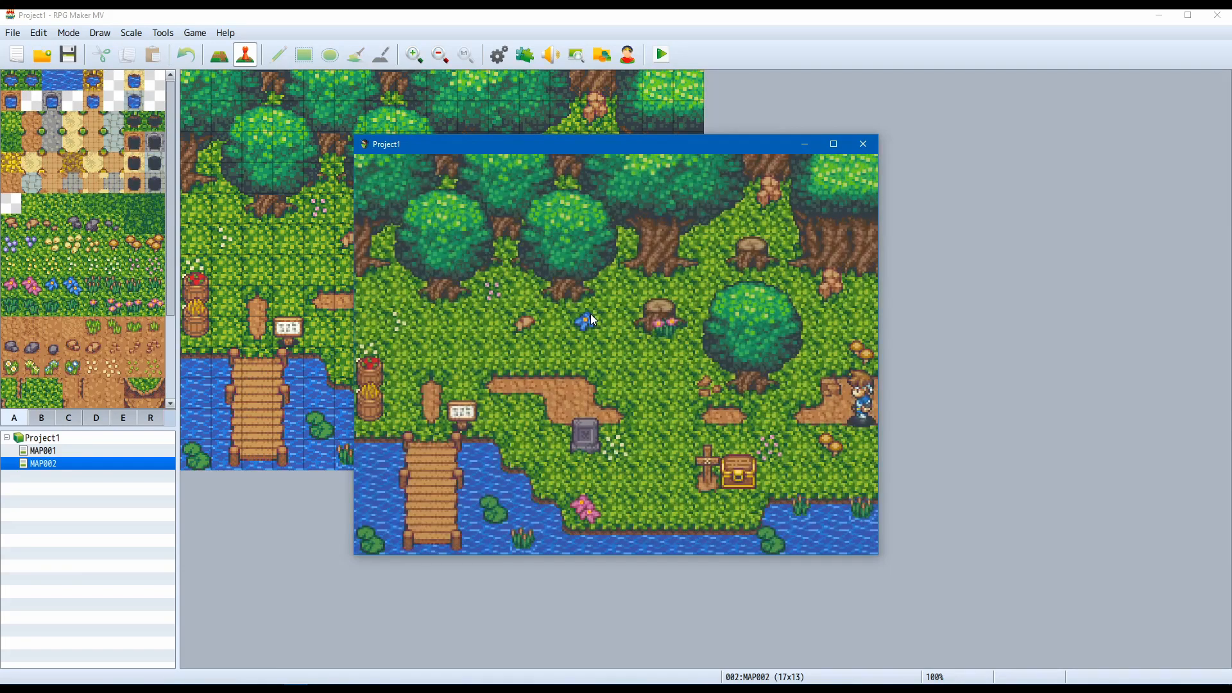
{"action": "key", "text": "Left"}
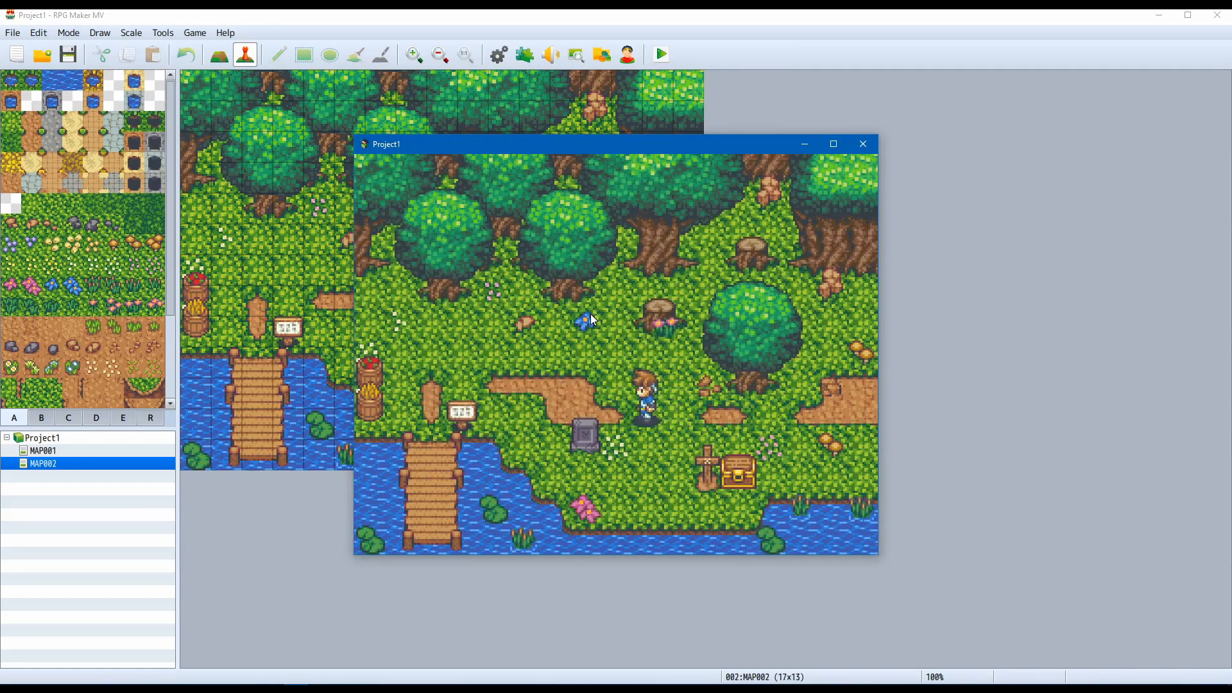
{"action": "key", "text": "Up"}
{"action": "key", "text": "Left"}
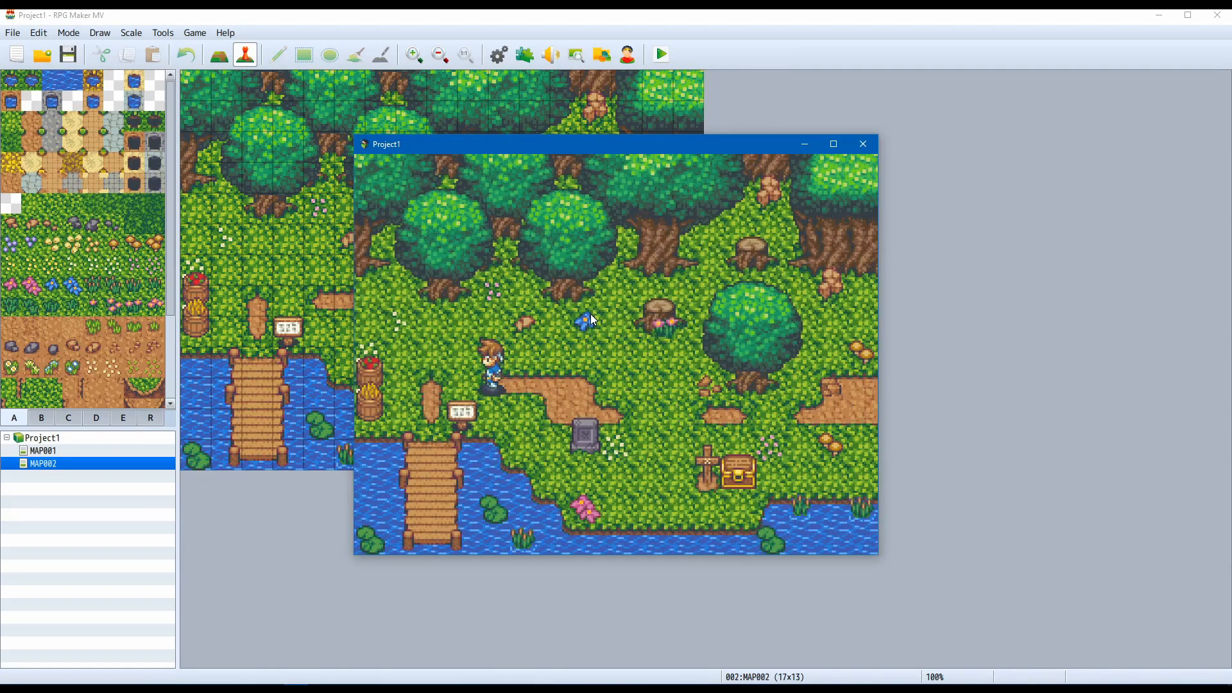
{"action": "key", "text": "Right"}
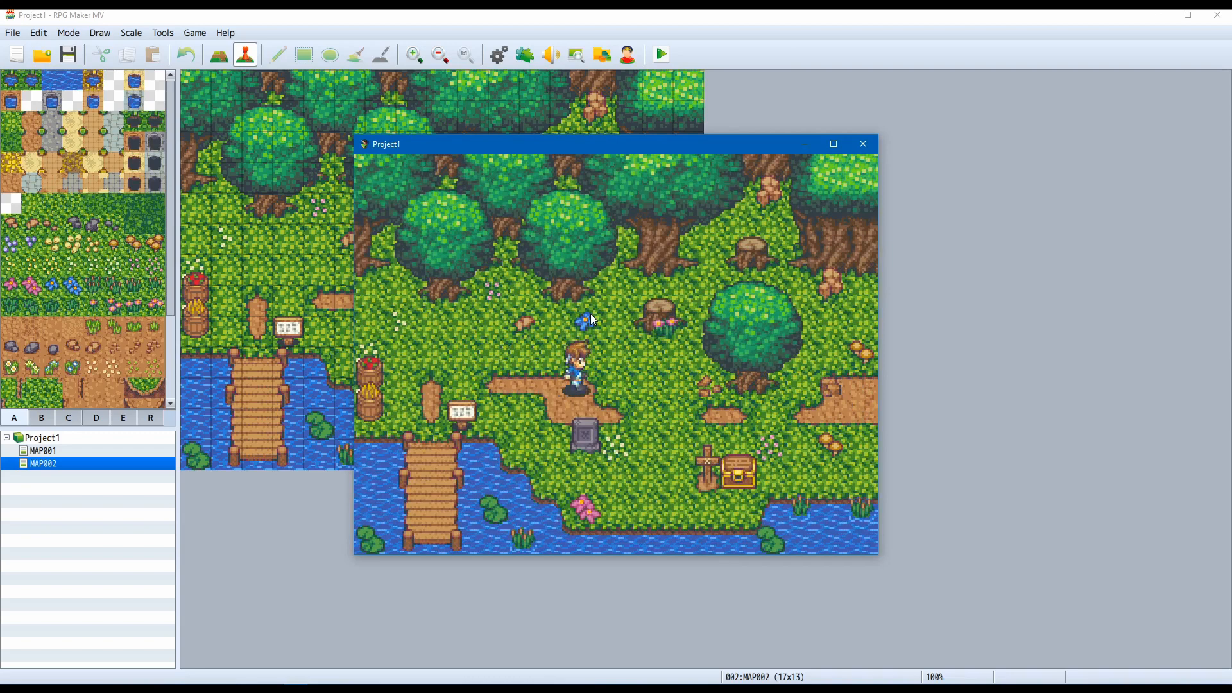
{"action": "key", "text": "Down"}
{"action": "key", "text": "Right"}
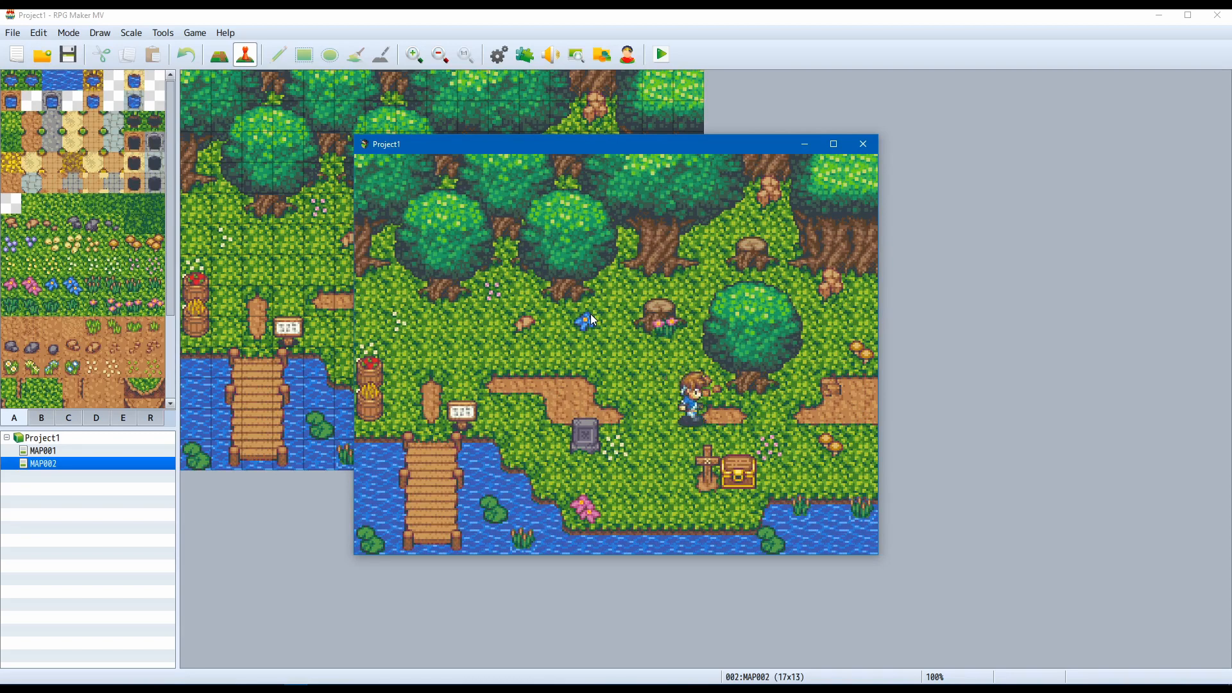
Walk the hero to the right side of the chest, open it and dismiss its message.
{"action": "key", "text": "Down"}
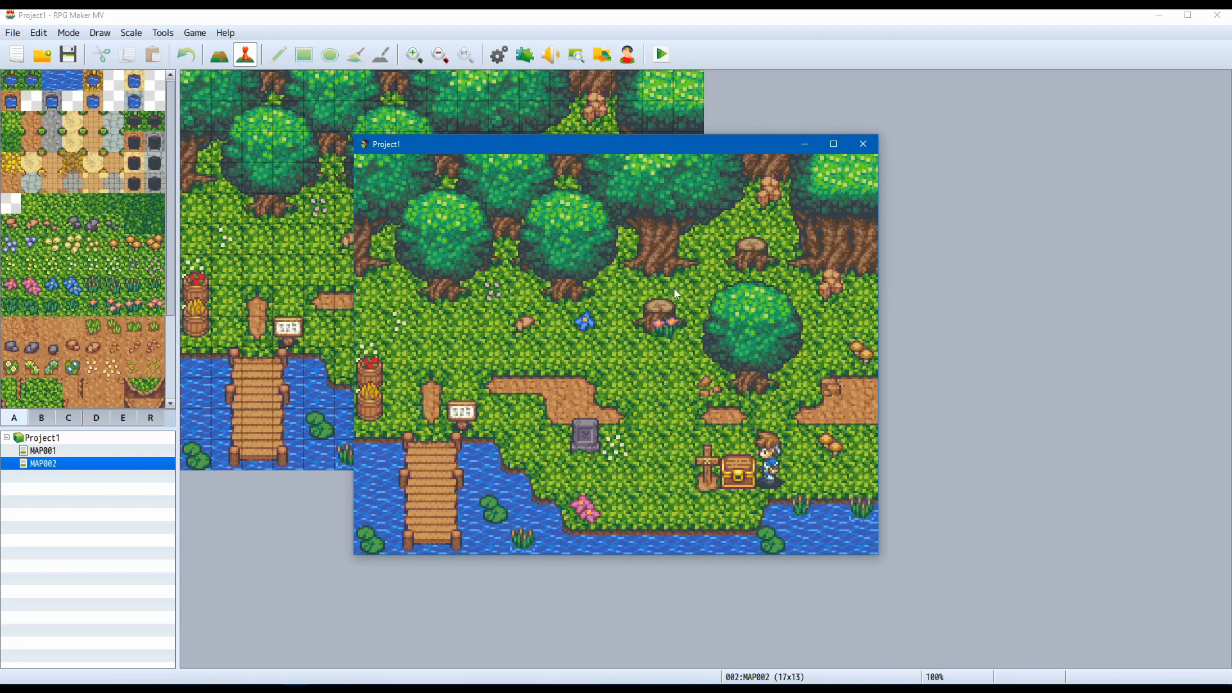
{"action": "key", "text": "Return"}
{"action": "key", "text": "Return"}
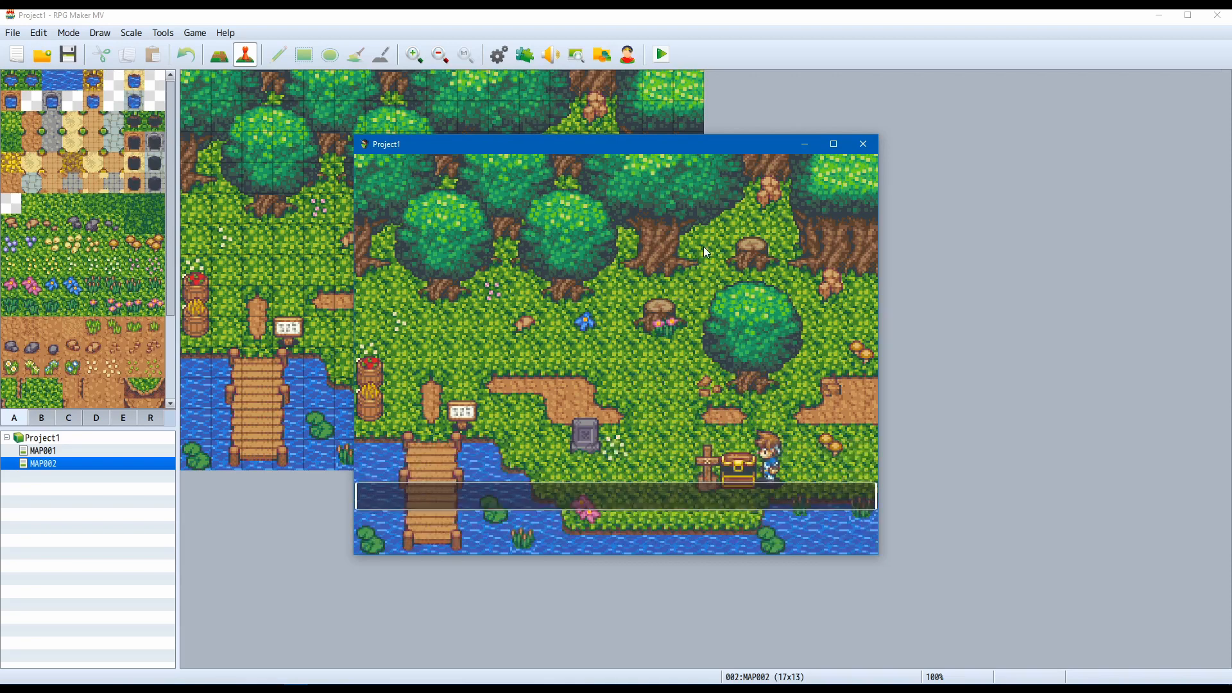
{"action": "key", "text": "Up"}
{"action": "key", "text": "Up"}
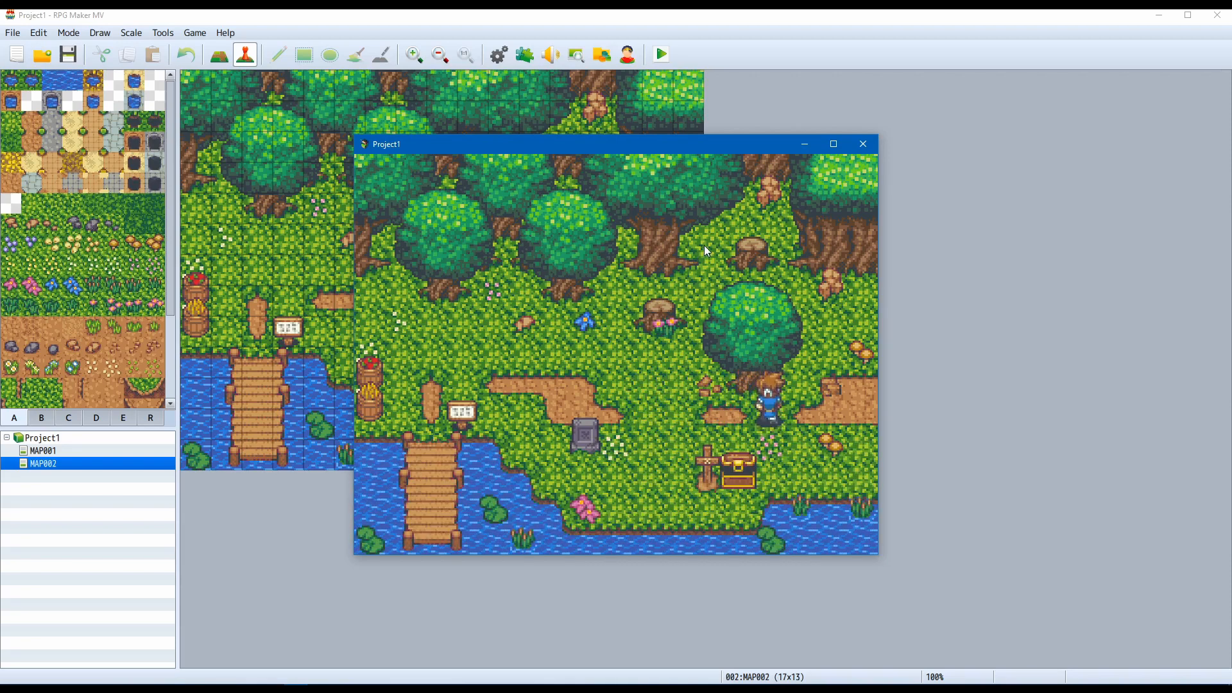
Cross to MAP001 and return to MAP002 once more, and end the playtest.
{"action": "key", "text": "Right"}
{"action": "key", "text": "Right"}
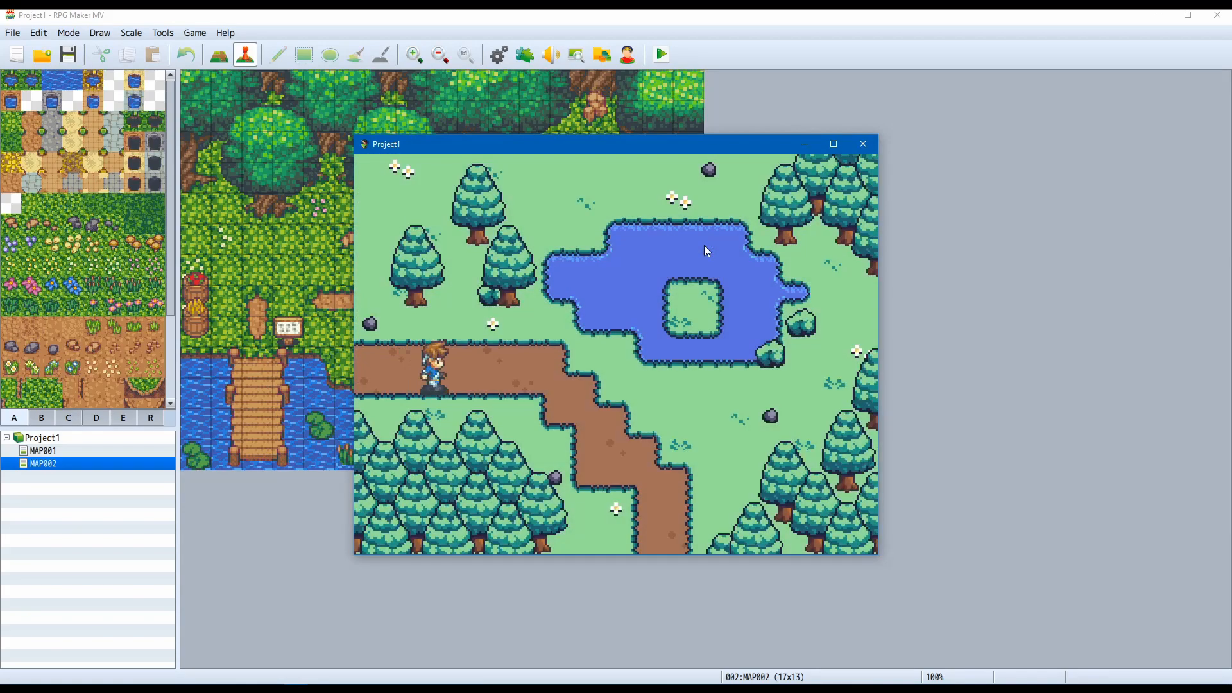
{"action": "key", "text": "Left"}
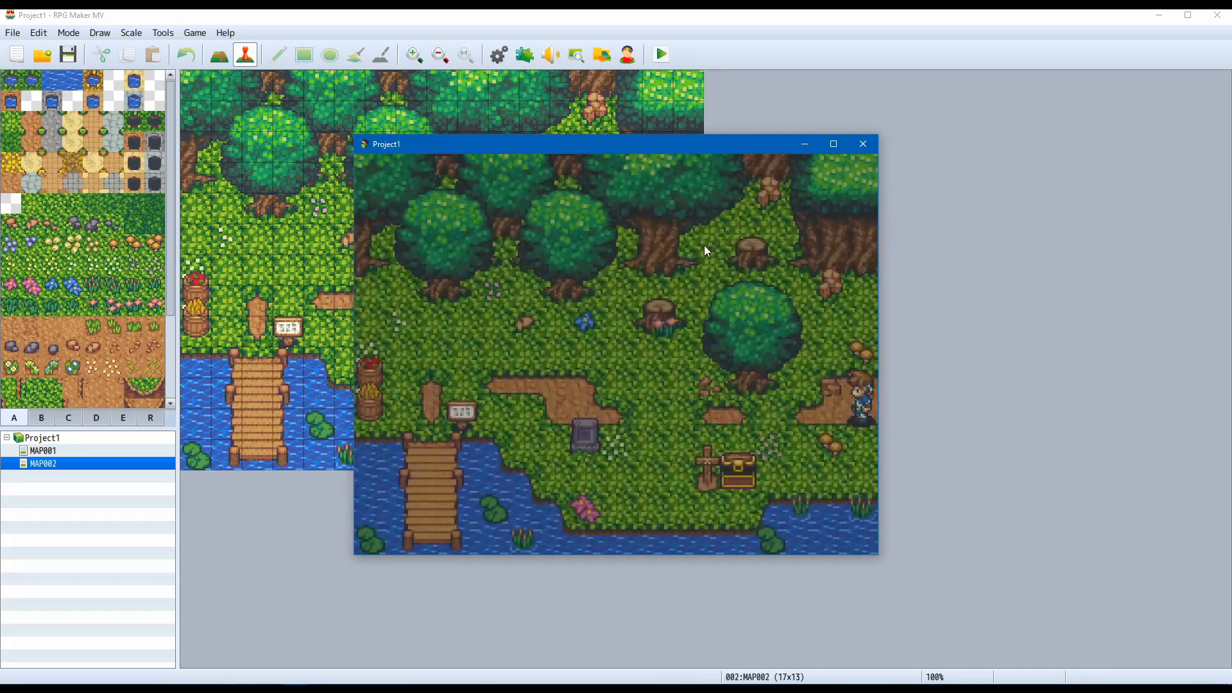
{"action": "left_click", "coordinate": [875, 148]}
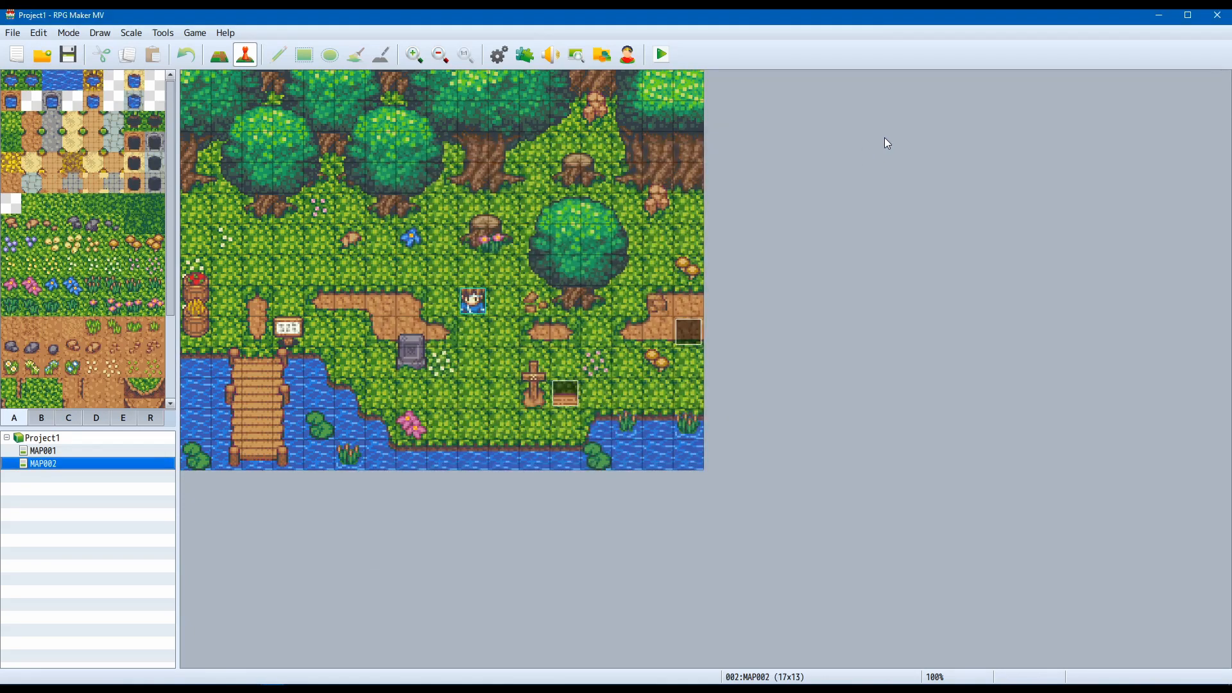
Remove the Change Items and Text commands from page 1 of the MAP002 chest event.
{"action": "double_click", "coordinate": [577, 402]}
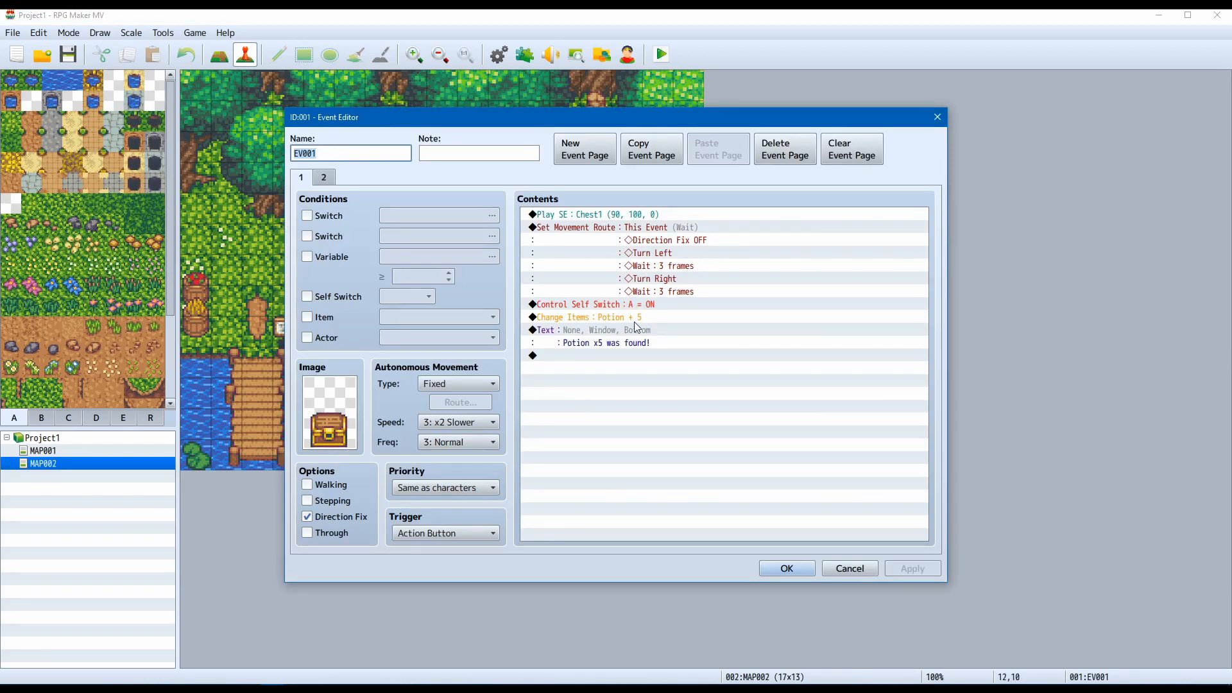
{"action": "left_click", "coordinate": [679, 315]}
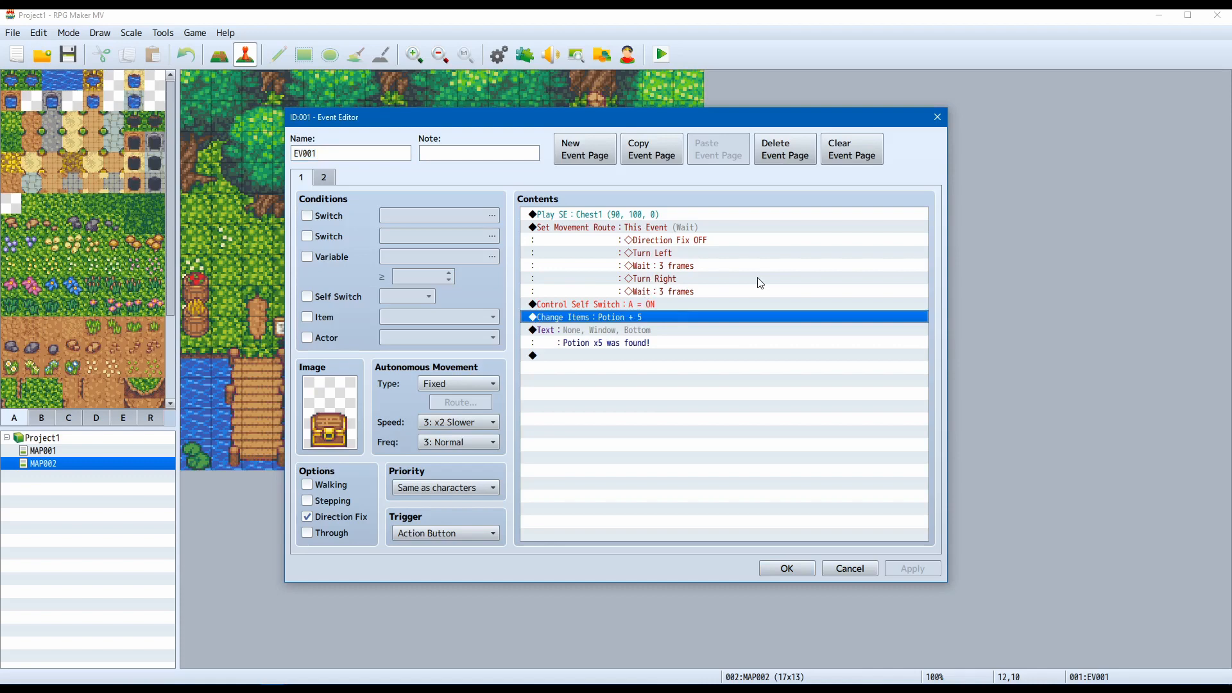
{"action": "key", "text": "shift+Down"}
{"action": "key", "text": "Delete"}
Add a Battle Processing command with the troop 0001 Bat*2 at the end of the chest event's contents.
{"action": "double_click", "coordinate": [670, 318]}
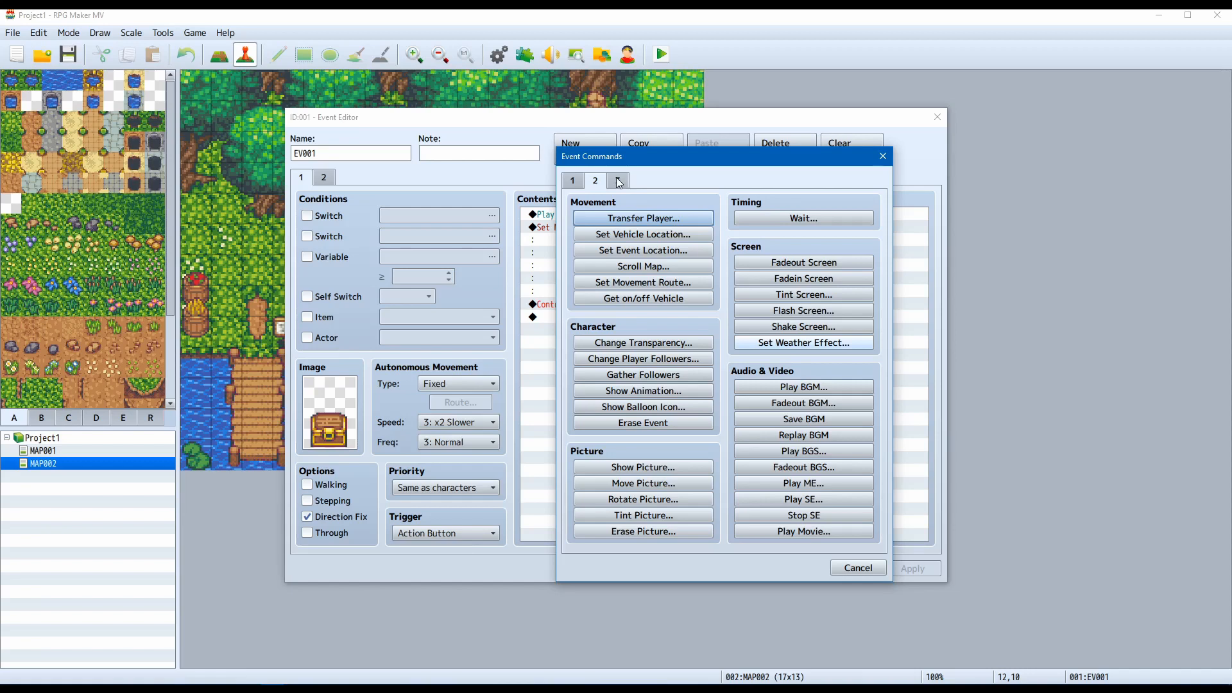
{"action": "left_click", "coordinate": [619, 181]}
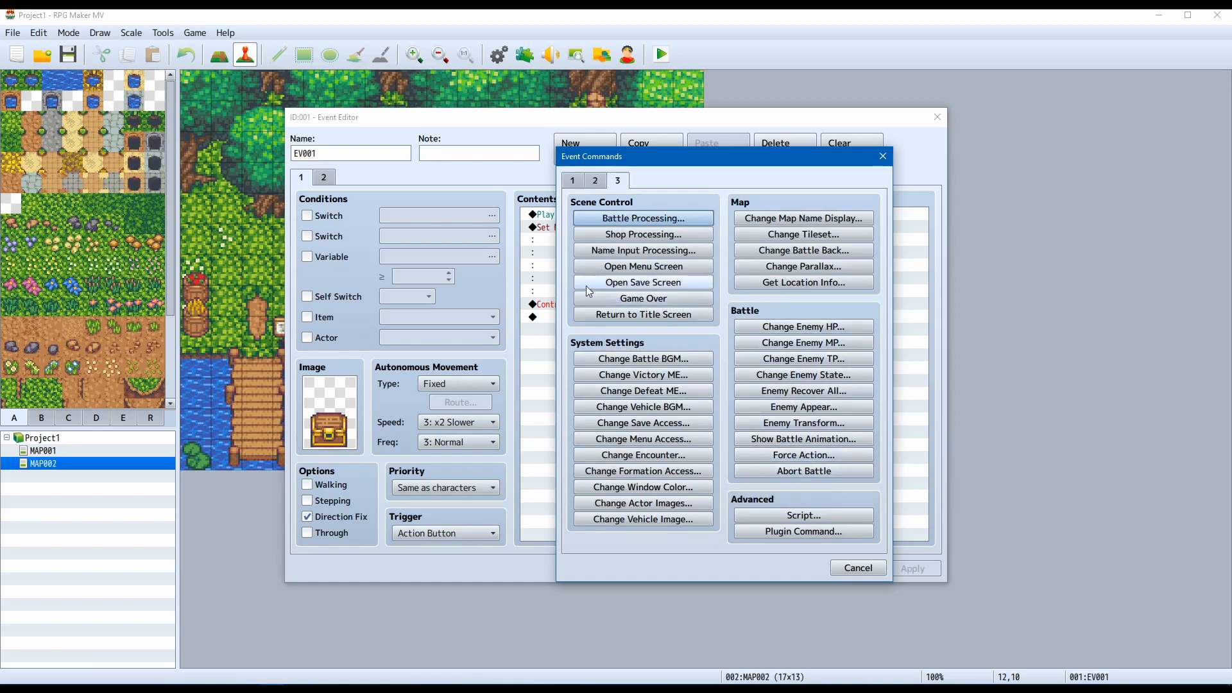
{"action": "left_click", "coordinate": [628, 220]}
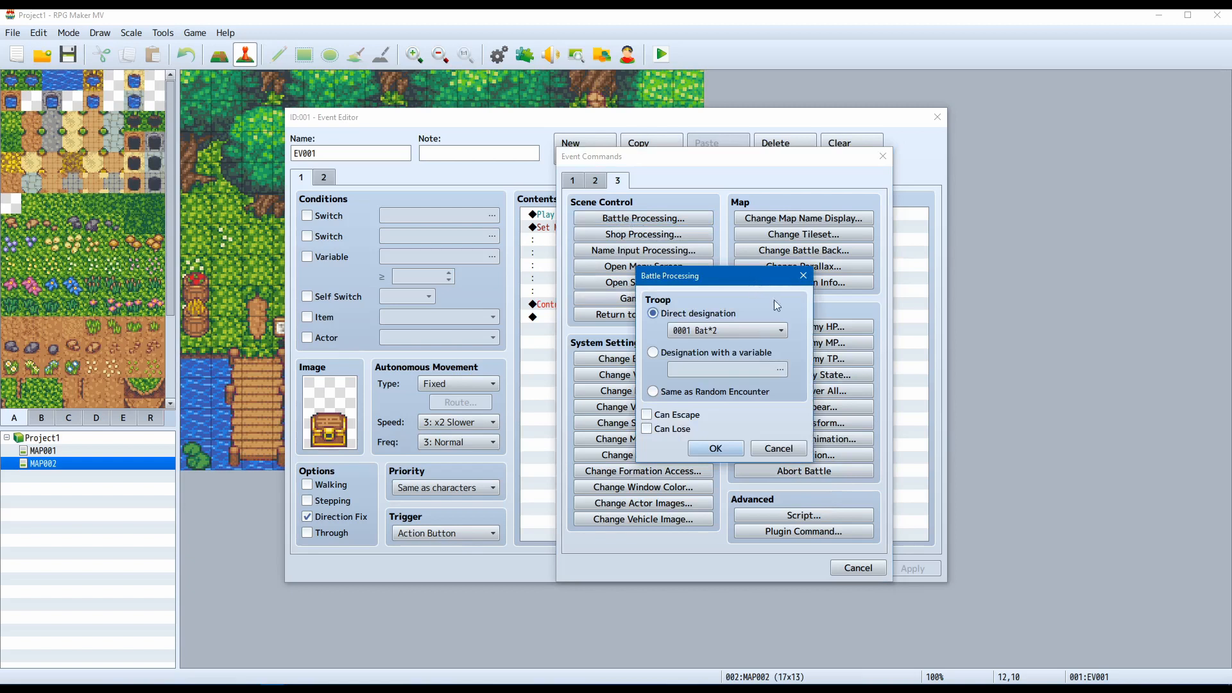
{"action": "left_click_drag", "start_coordinate": [726, 275], "coordinate": [919, 278]}
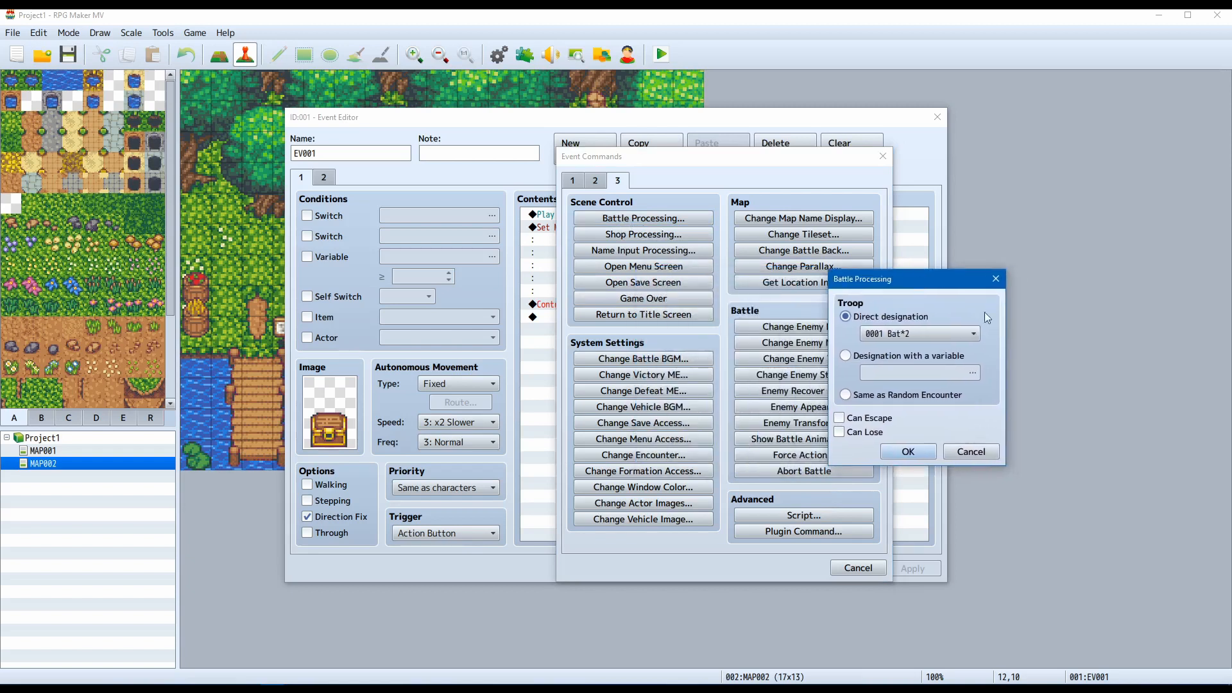
{"action": "left_click", "coordinate": [975, 339]}
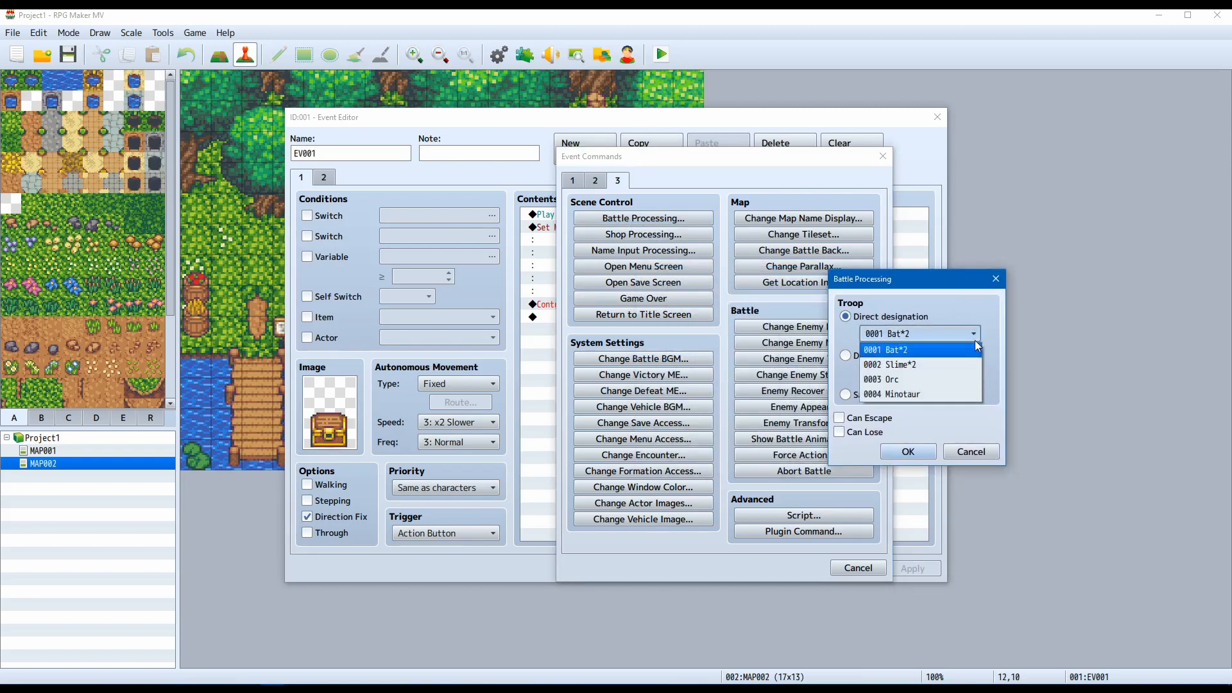
{"action": "left_click", "coordinate": [956, 431]}
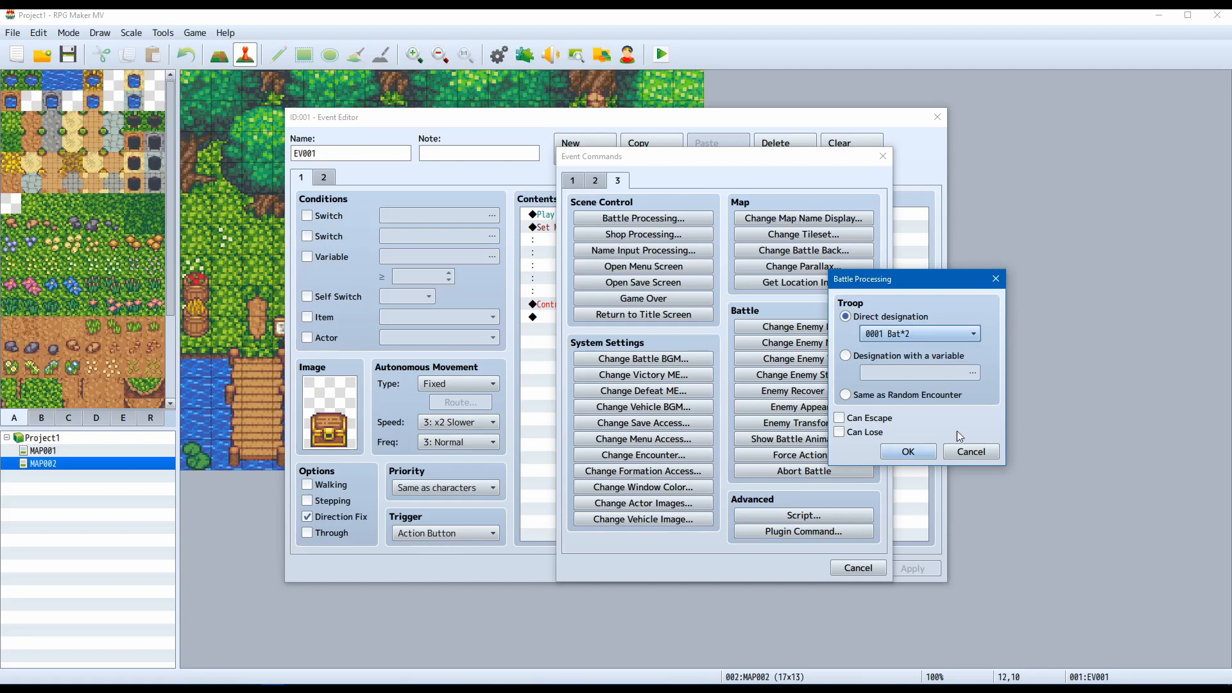
{"action": "left_click", "coordinate": [922, 450]}
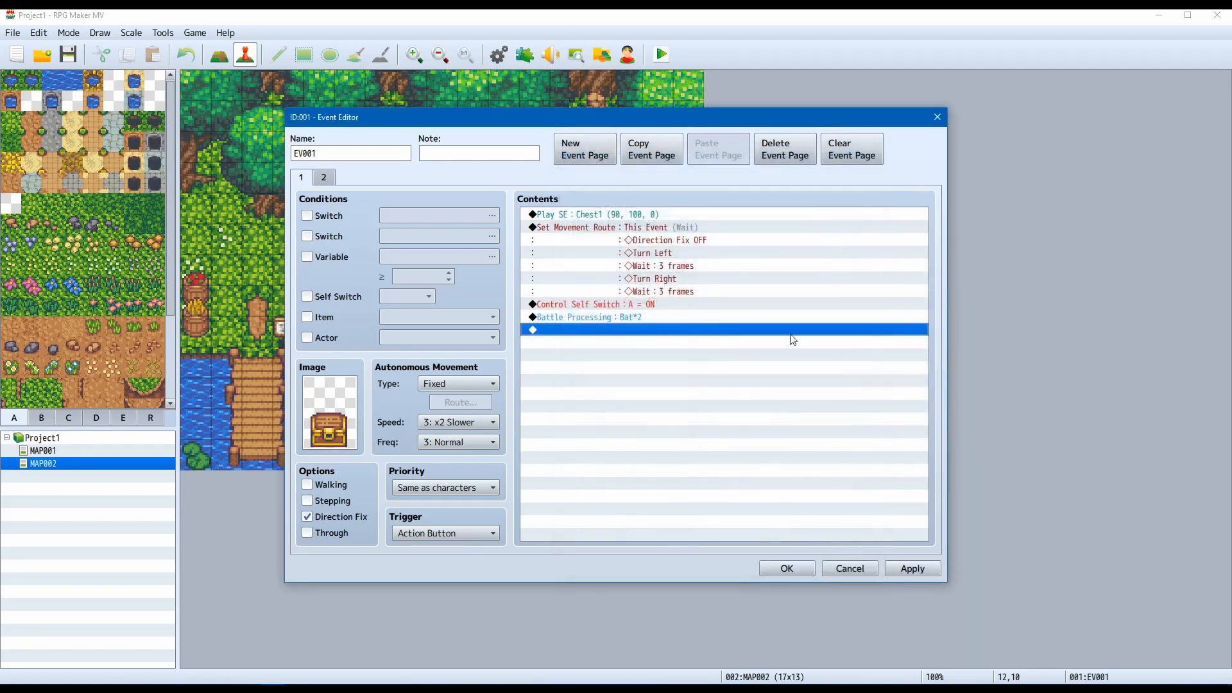
Insert a Show Text command reading "An enemy appeared from the chest!" above the Battle Processing command.
{"action": "left_click", "coordinate": [667, 316]}
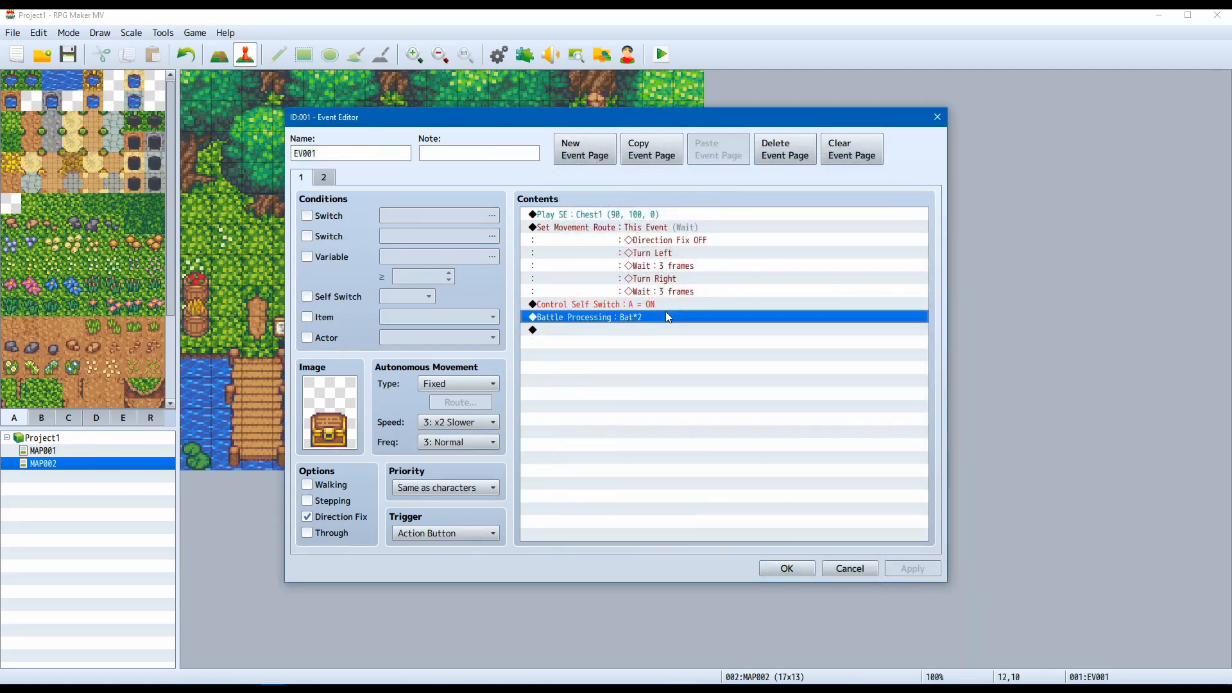
{"action": "right_click", "coordinate": [664, 310]}
{"action": "left_click", "coordinate": [679, 319]}
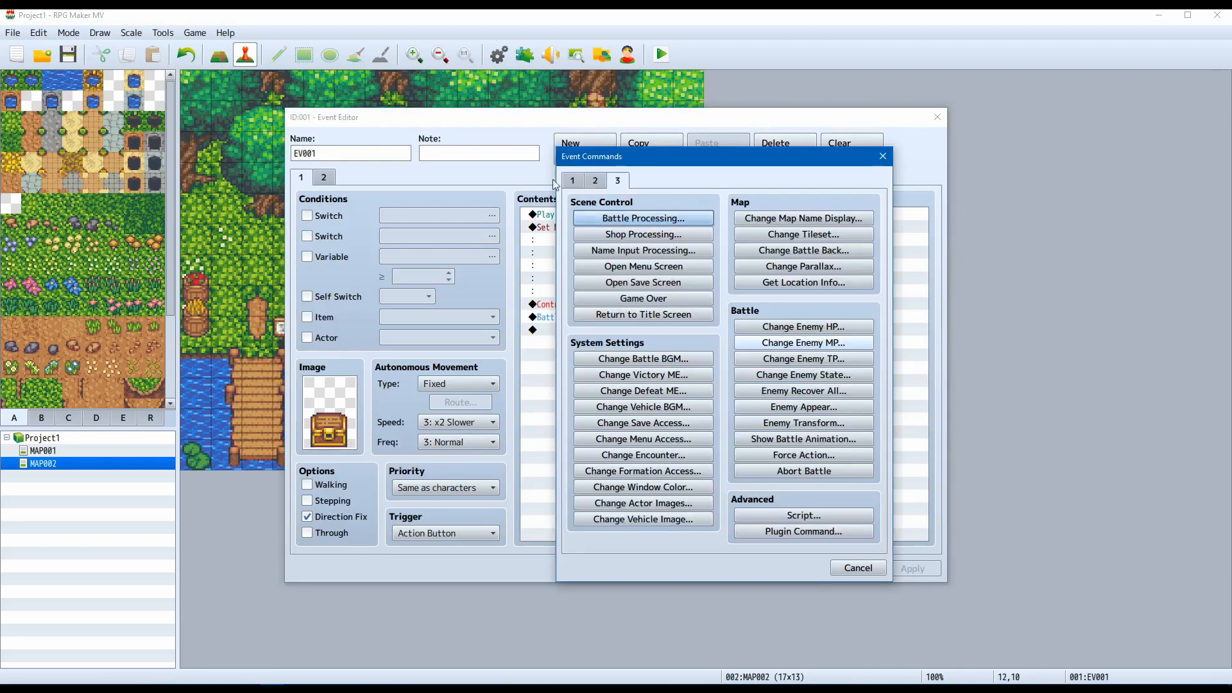
{"action": "left_click", "coordinate": [573, 180]}
{"action": "left_click", "coordinate": [621, 219]}
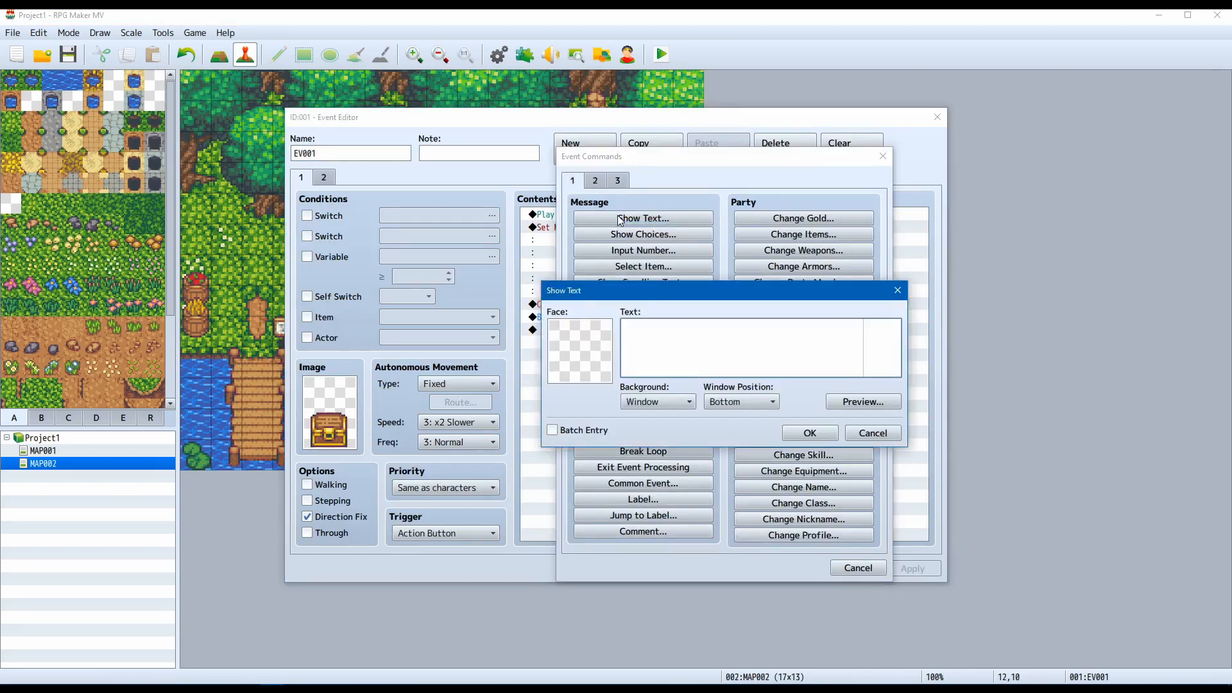
{"action": "type", "text": "An Enemy Appeared"}
{"action": "key", "text": "BackSpace"}
{"action": "key", "text": "BackSpace"}
{"action": "key", "text": "BackSpace"}
{"action": "key", "text": "BackSpace"}
{"action": "key", "text": "BackSpace"}
{"action": "key", "text": "BackSpace"}
{"action": "key", "text": "BackSpace"}
{"action": "key", "text": "BackSpace"}
{"action": "key", "text": "BackSpace"}
{"action": "key", "text": "BackSpace"}
{"action": "key", "text": "BackSpace"}
{"action": "key", "text": "BackSpace"}
{"action": "type", "text": "enemy appeared from the chest!"}
{"action": "left_click", "coordinate": [810, 433]}
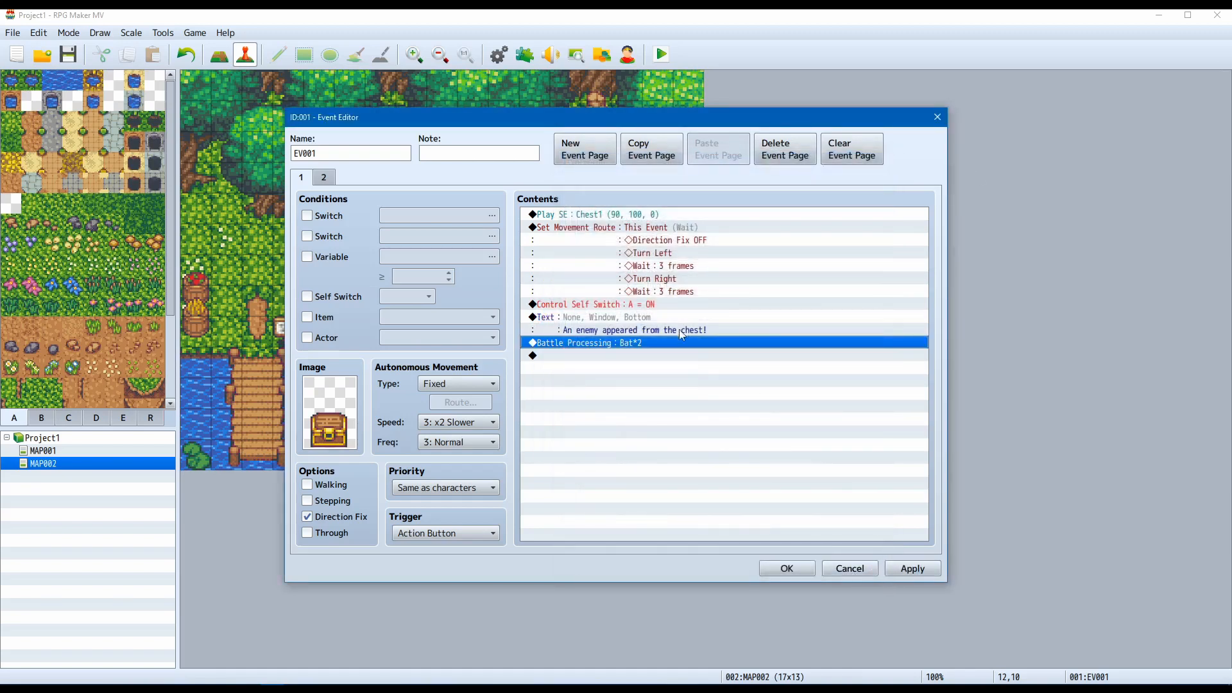
{"action": "right_click", "coordinate": [601, 344]}
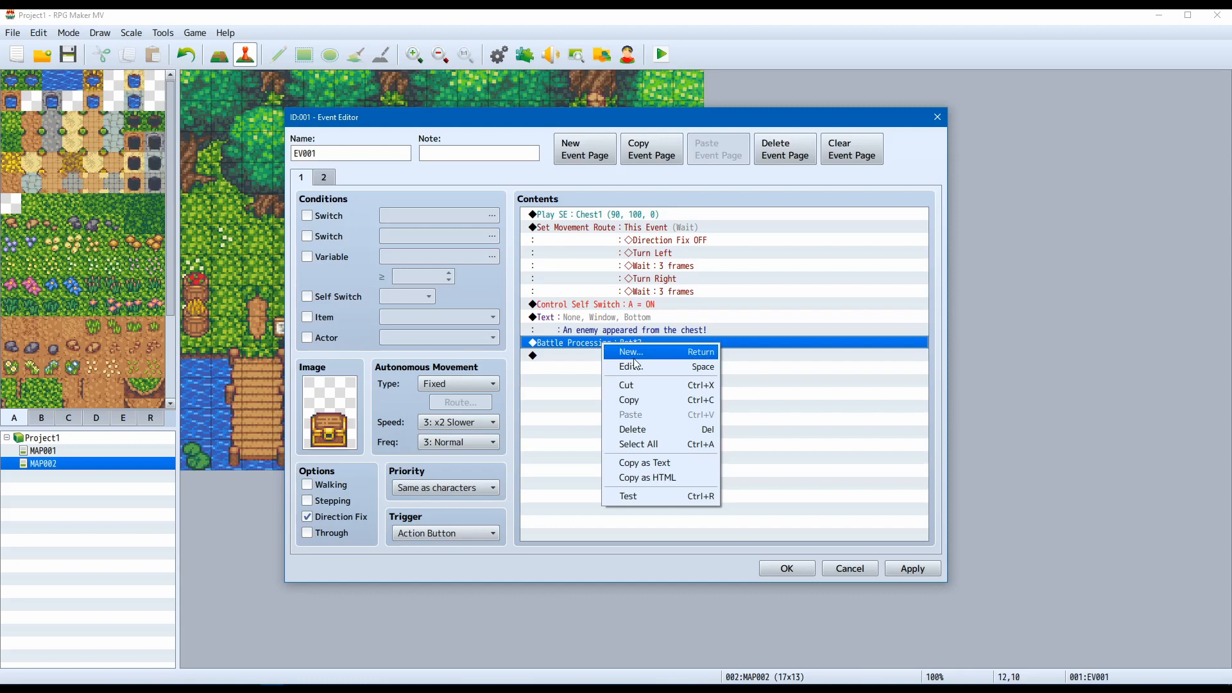
{"action": "left_click", "coordinate": [560, 347]}
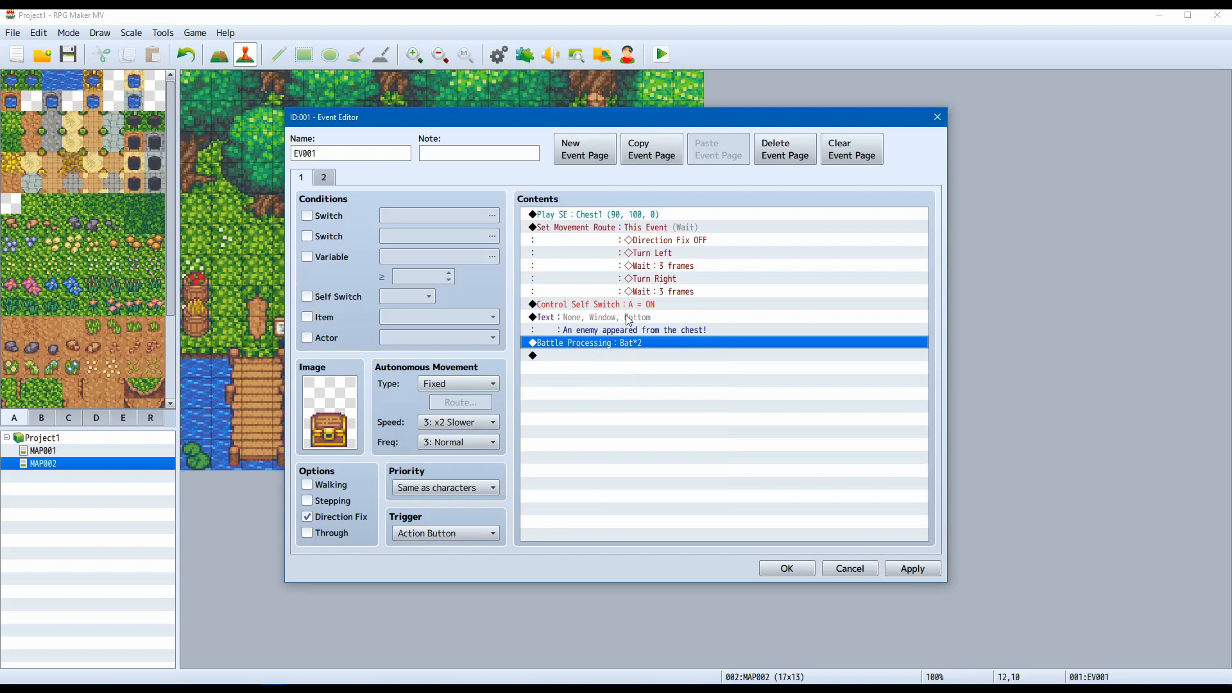
Confirm the chest event's changes and start a new game in a playtest.
{"action": "left_click", "coordinate": [627, 319]}
{"action": "left_click", "coordinate": [787, 569]}
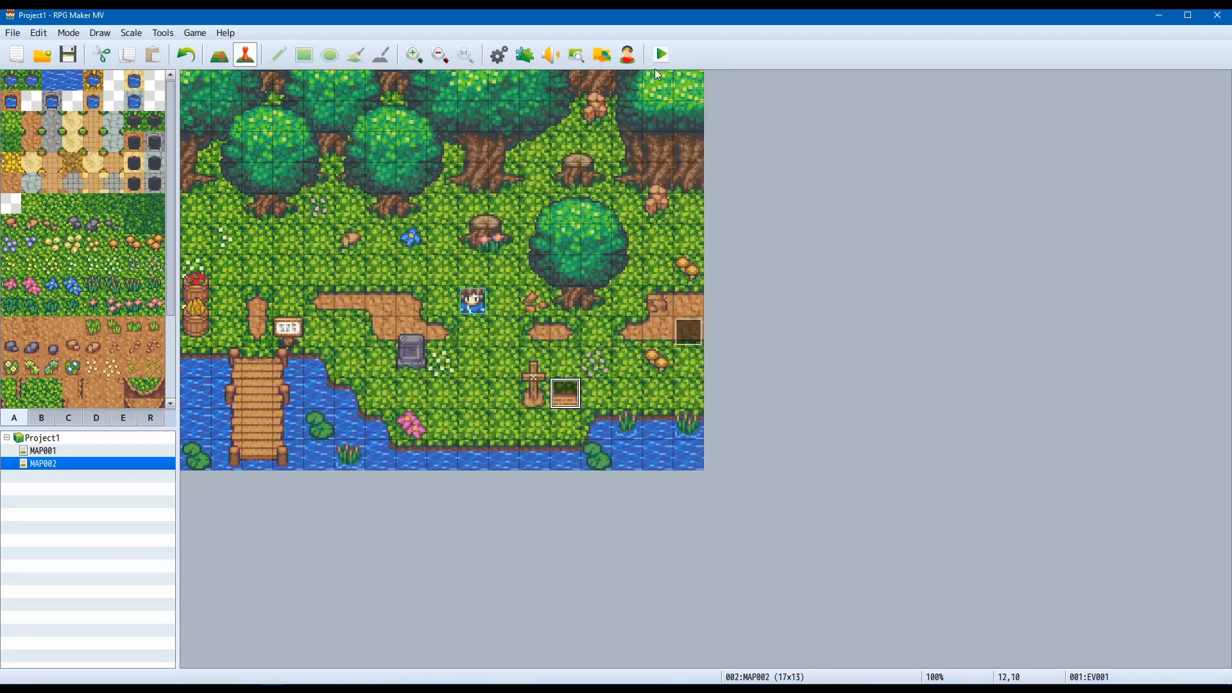
{"action": "left_click", "coordinate": [662, 54]}
{"action": "left_click", "coordinate": [563, 373]}
{"action": "key", "text": "Return"}
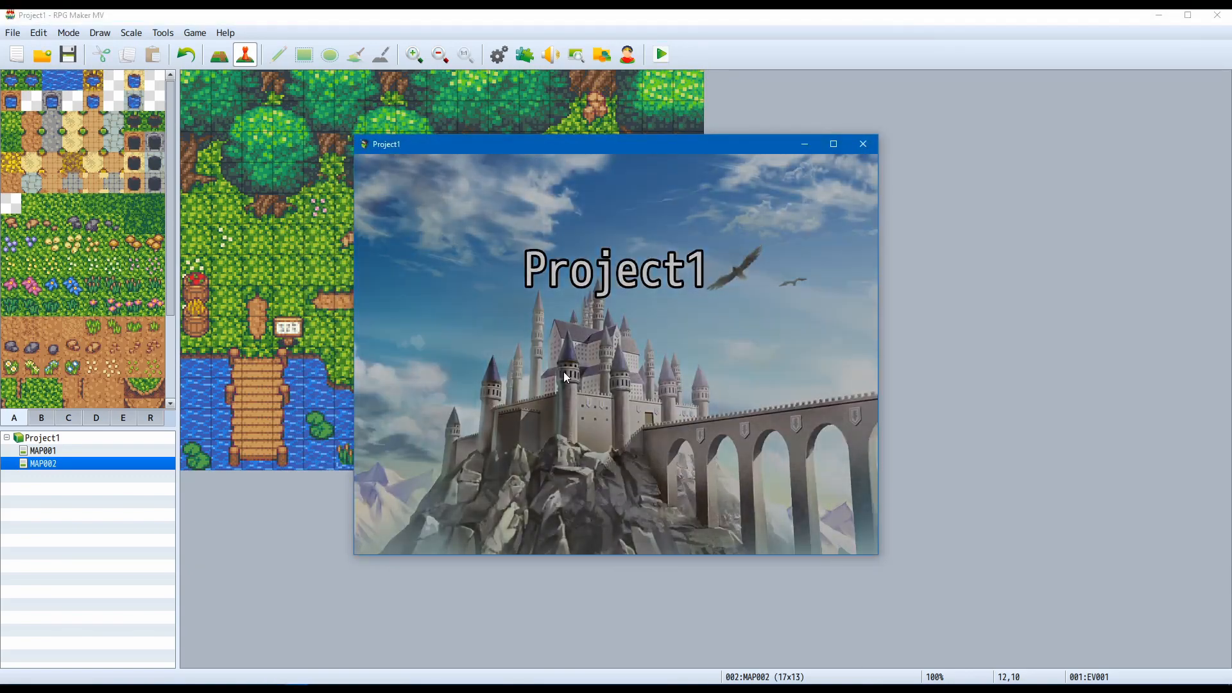
Walk the character to the chest beside the cross, open it, advance the message into the battle, and end the playtest.
{"action": "key", "text": "Right"}
{"action": "key", "text": "Down"}
{"action": "key", "text": "Right"}
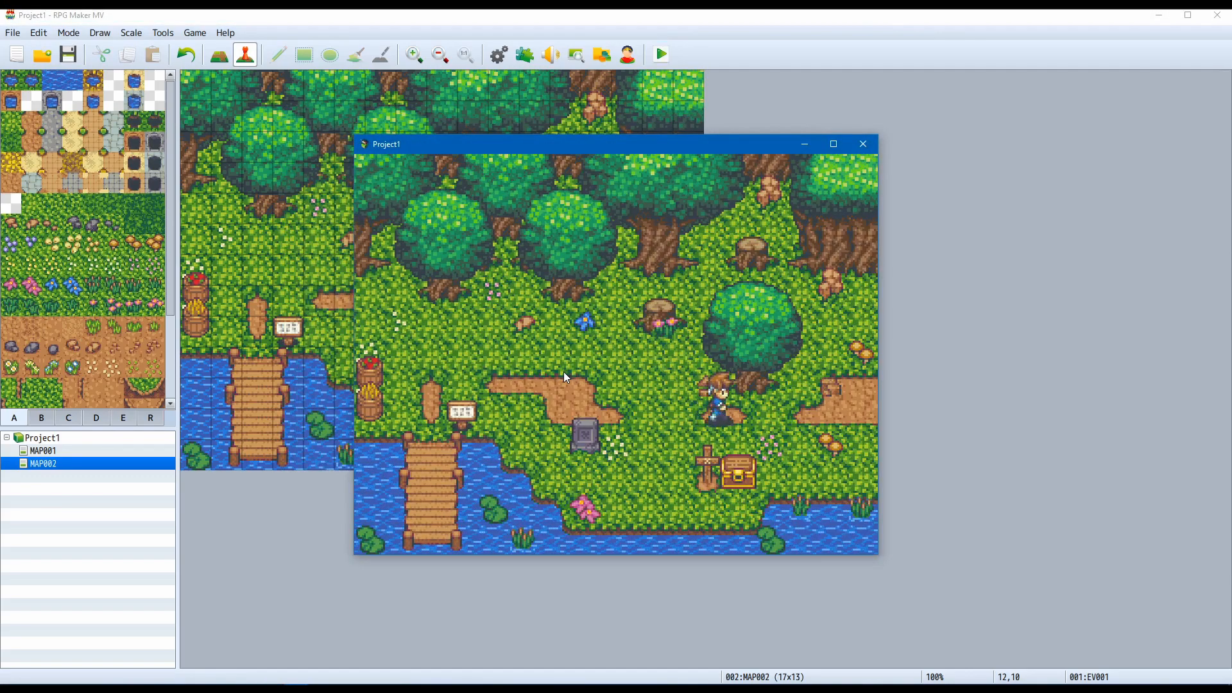
{"action": "key", "text": "Down"}
{"action": "key", "text": "Down"}
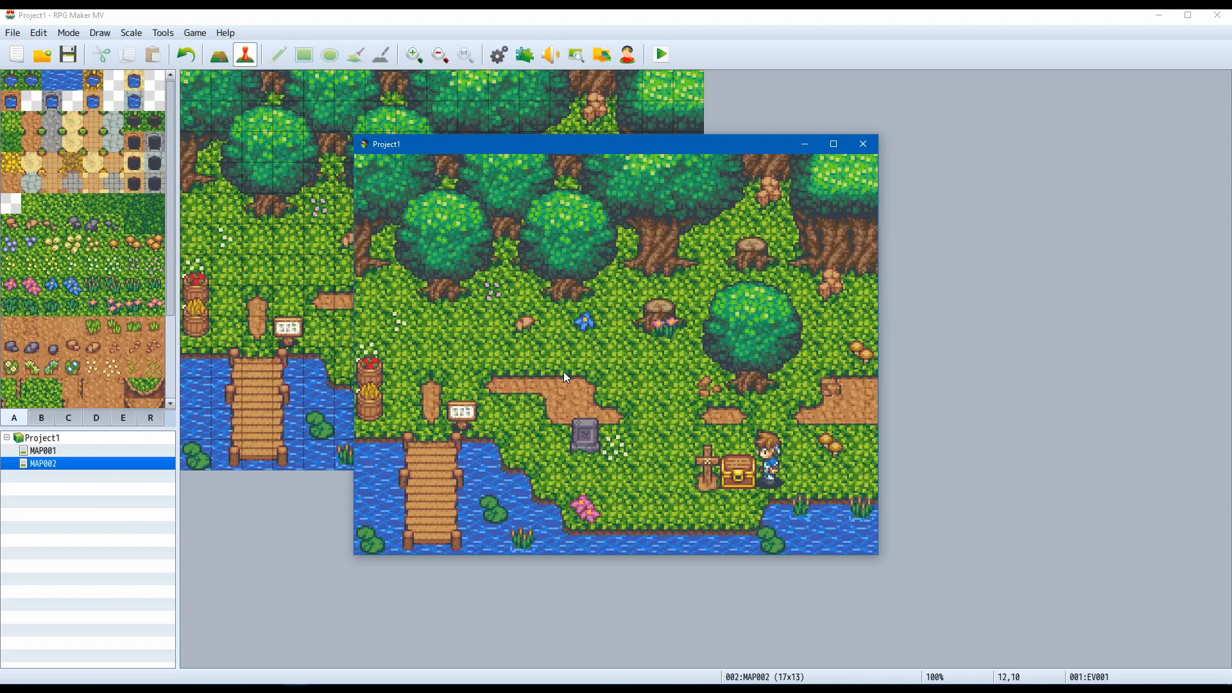
{"action": "key", "text": "Return"}
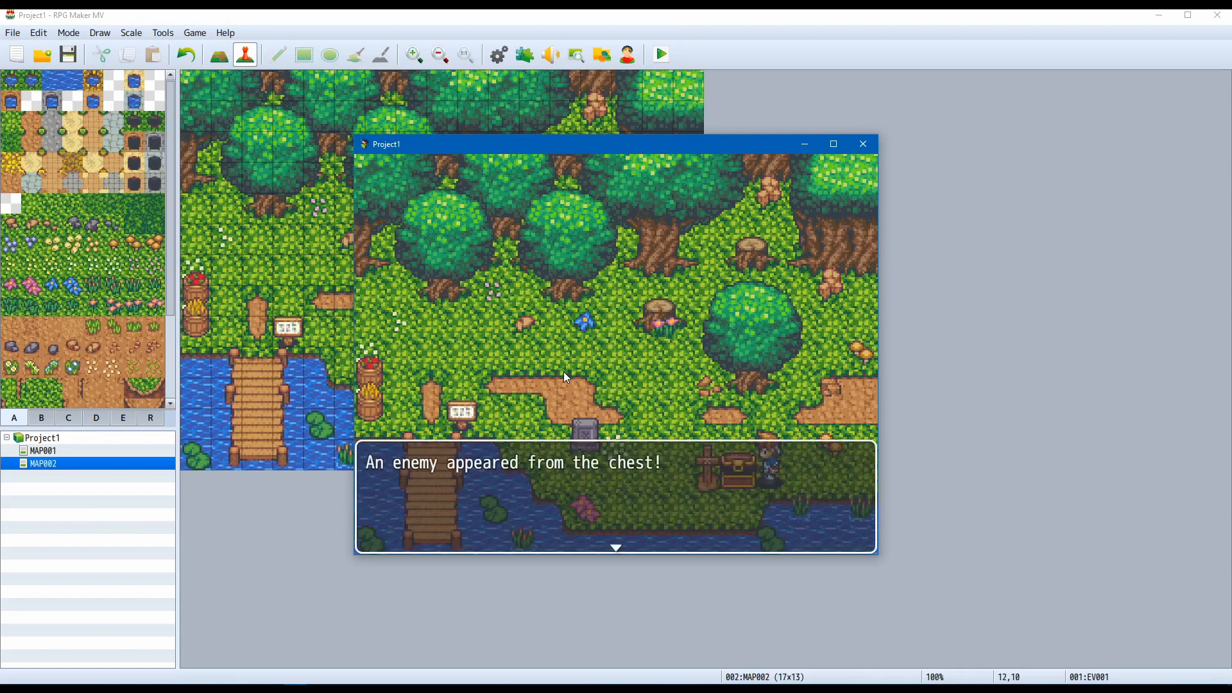
{"action": "key", "text": "Return"}
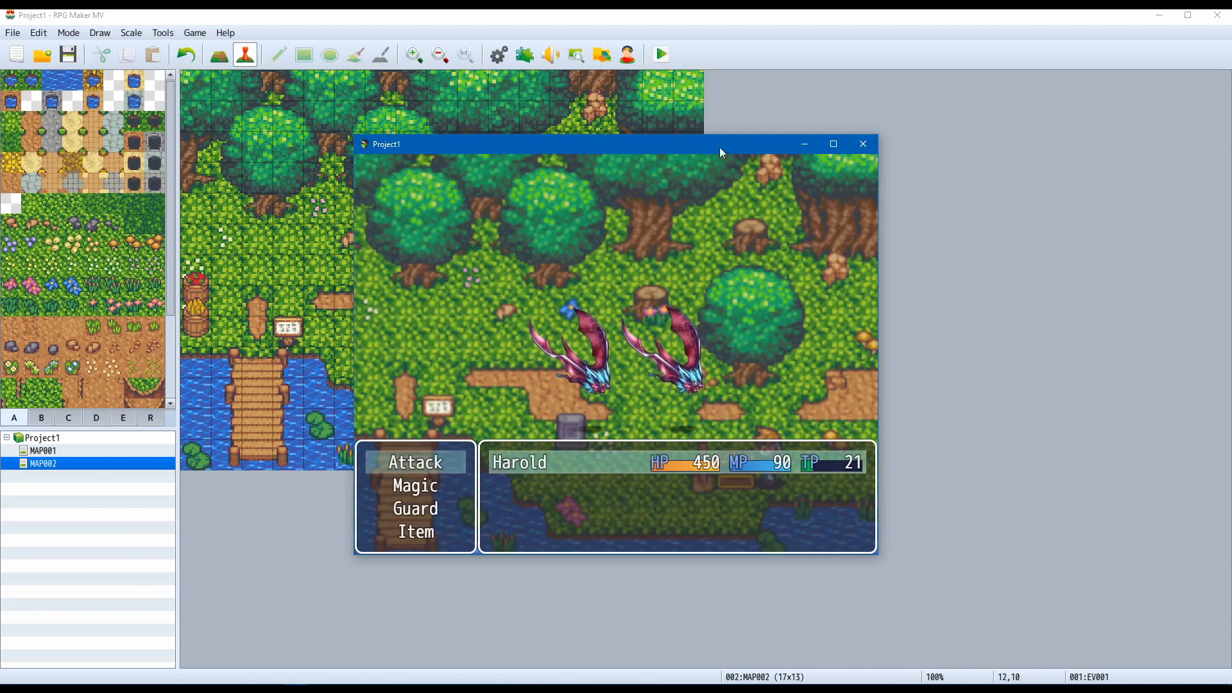
{"action": "left_click", "coordinate": [863, 144]}
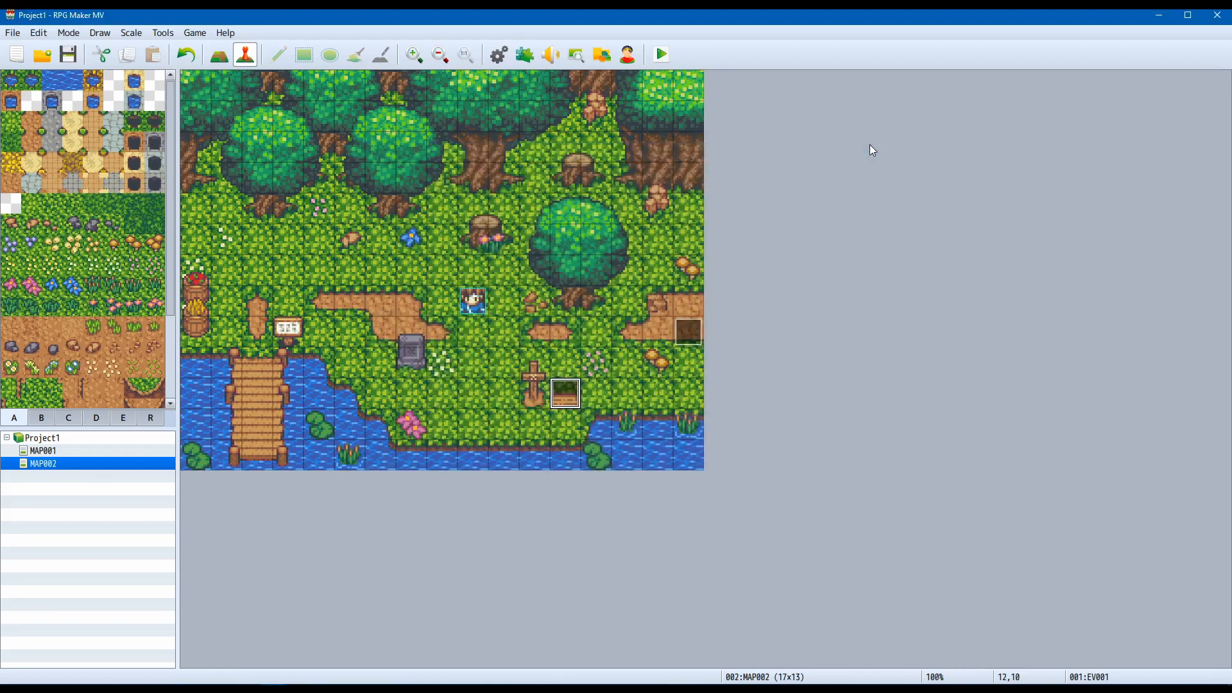
{"action": "left_click", "coordinate": [555, 304]}
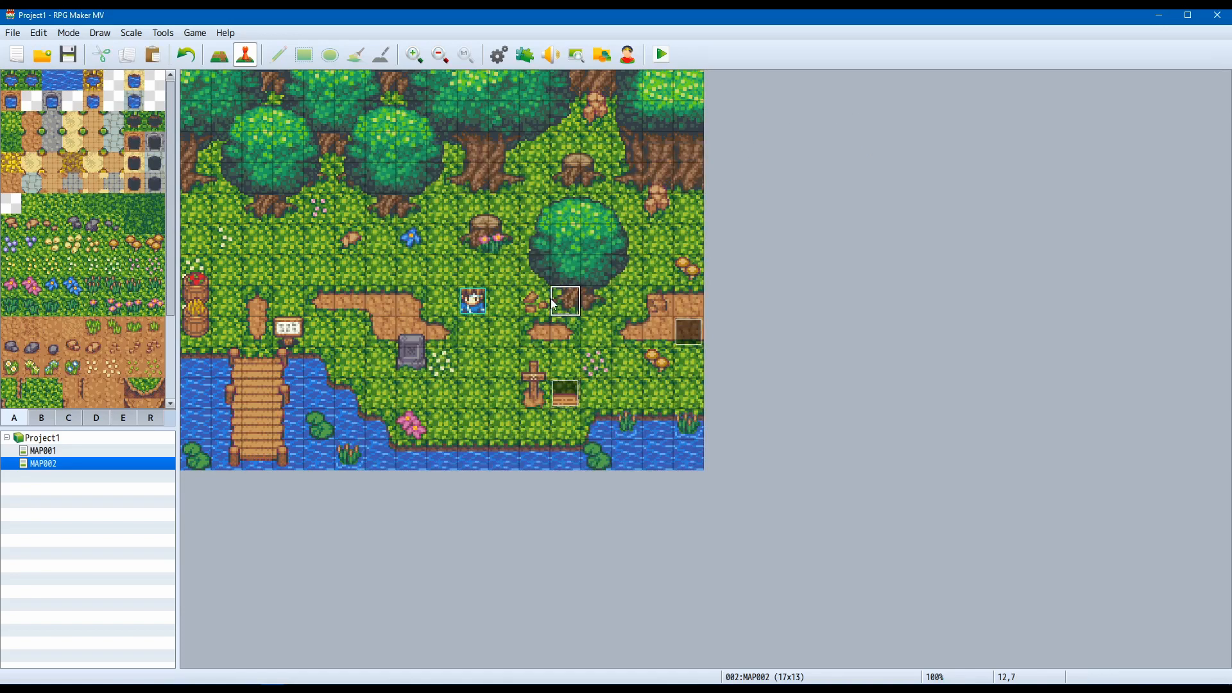
{"action": "left_click", "coordinate": [471, 273]}
{"action": "left_click", "coordinate": [688, 303]}
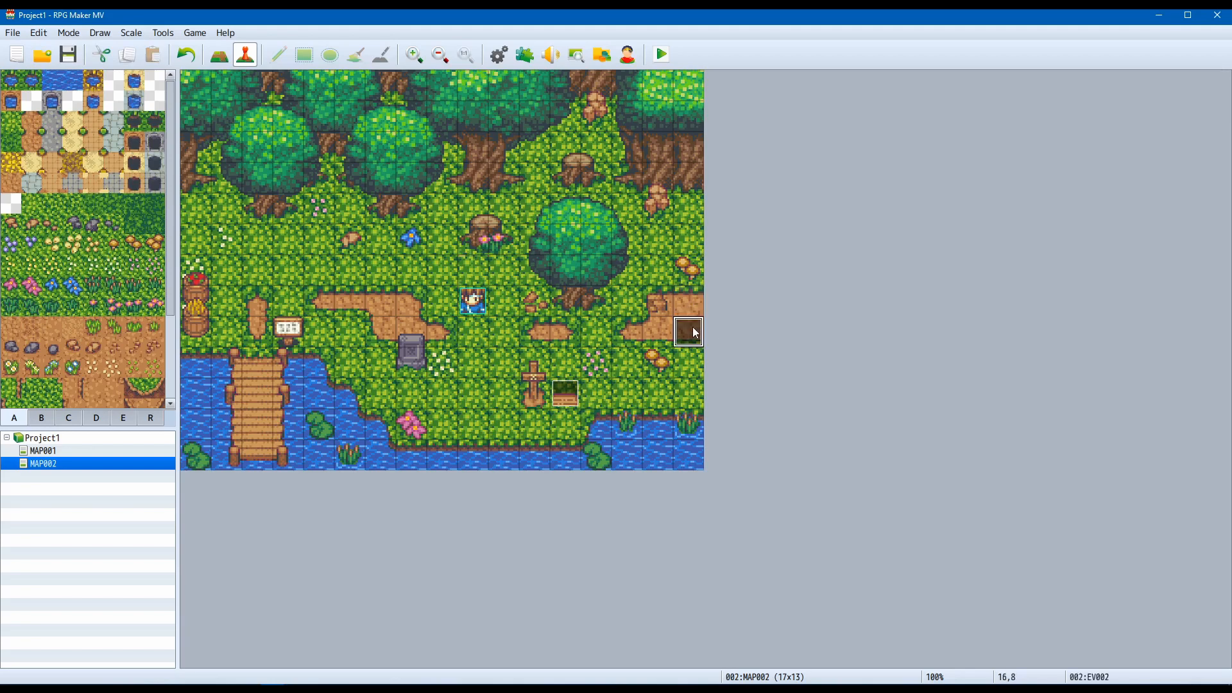
{"action": "left_click", "coordinate": [692, 329]}
{"action": "left_click", "coordinate": [161, 451]}
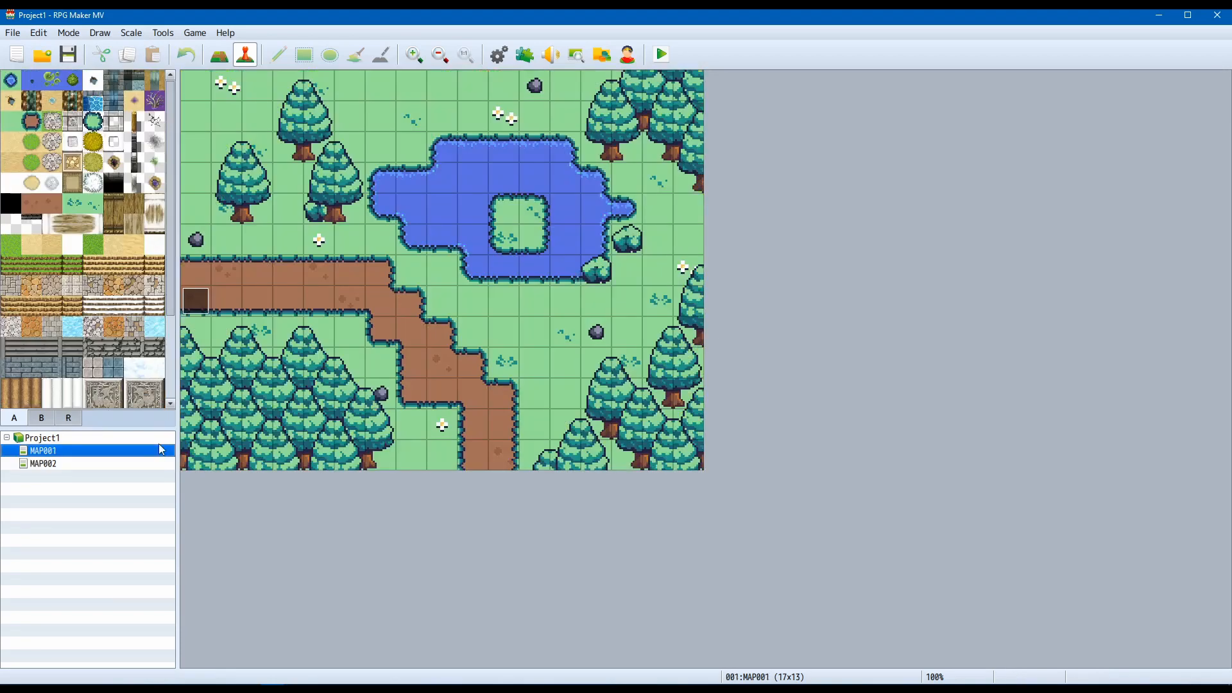
{"action": "left_click", "coordinate": [91, 463]}
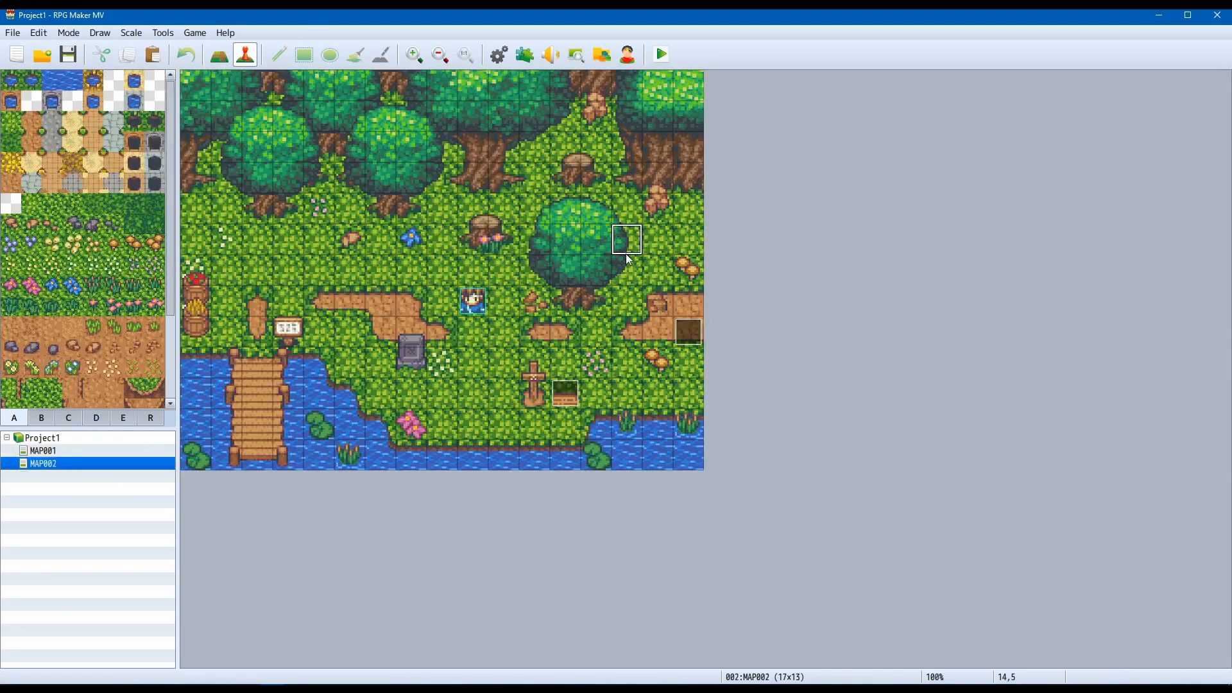
{"action": "left_click", "coordinate": [596, 273]}
{"action": "left_click", "coordinate": [544, 268]}
{"action": "left_click", "coordinate": [555, 267]}
{"action": "left_click", "coordinate": [593, 268]}
{"action": "left_click", "coordinate": [626, 266]}
{"action": "left_click_drag", "start_coordinate": [638, 240], "coordinate": [548, 199]}
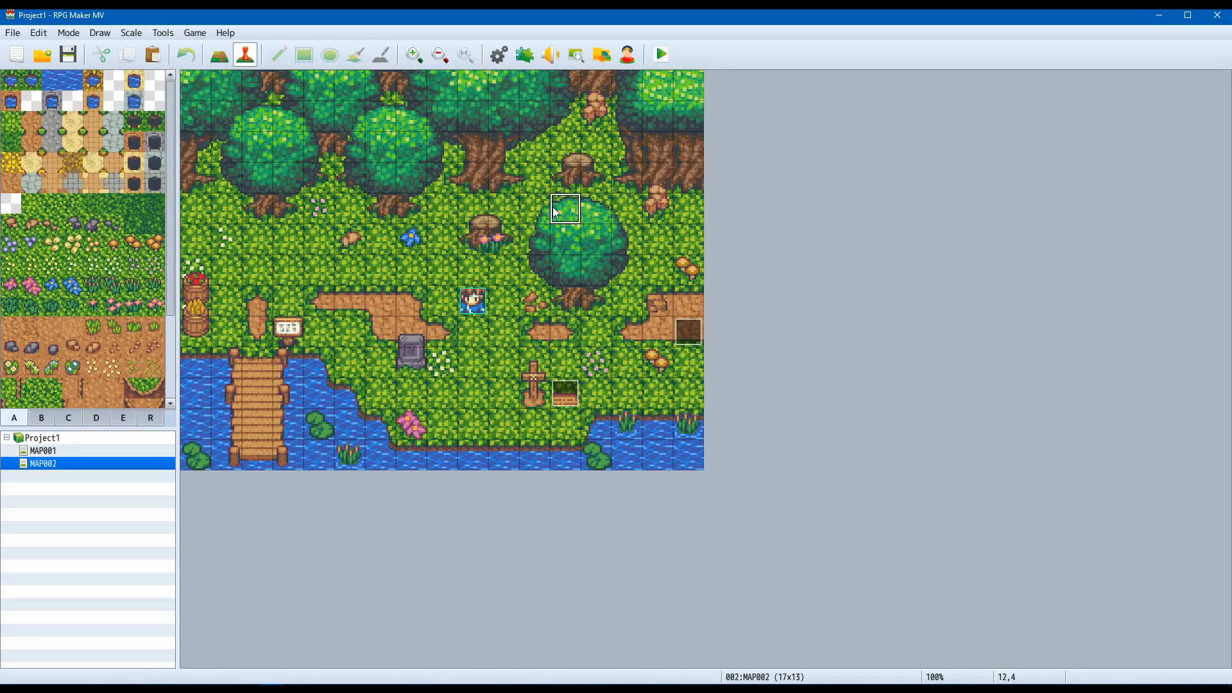